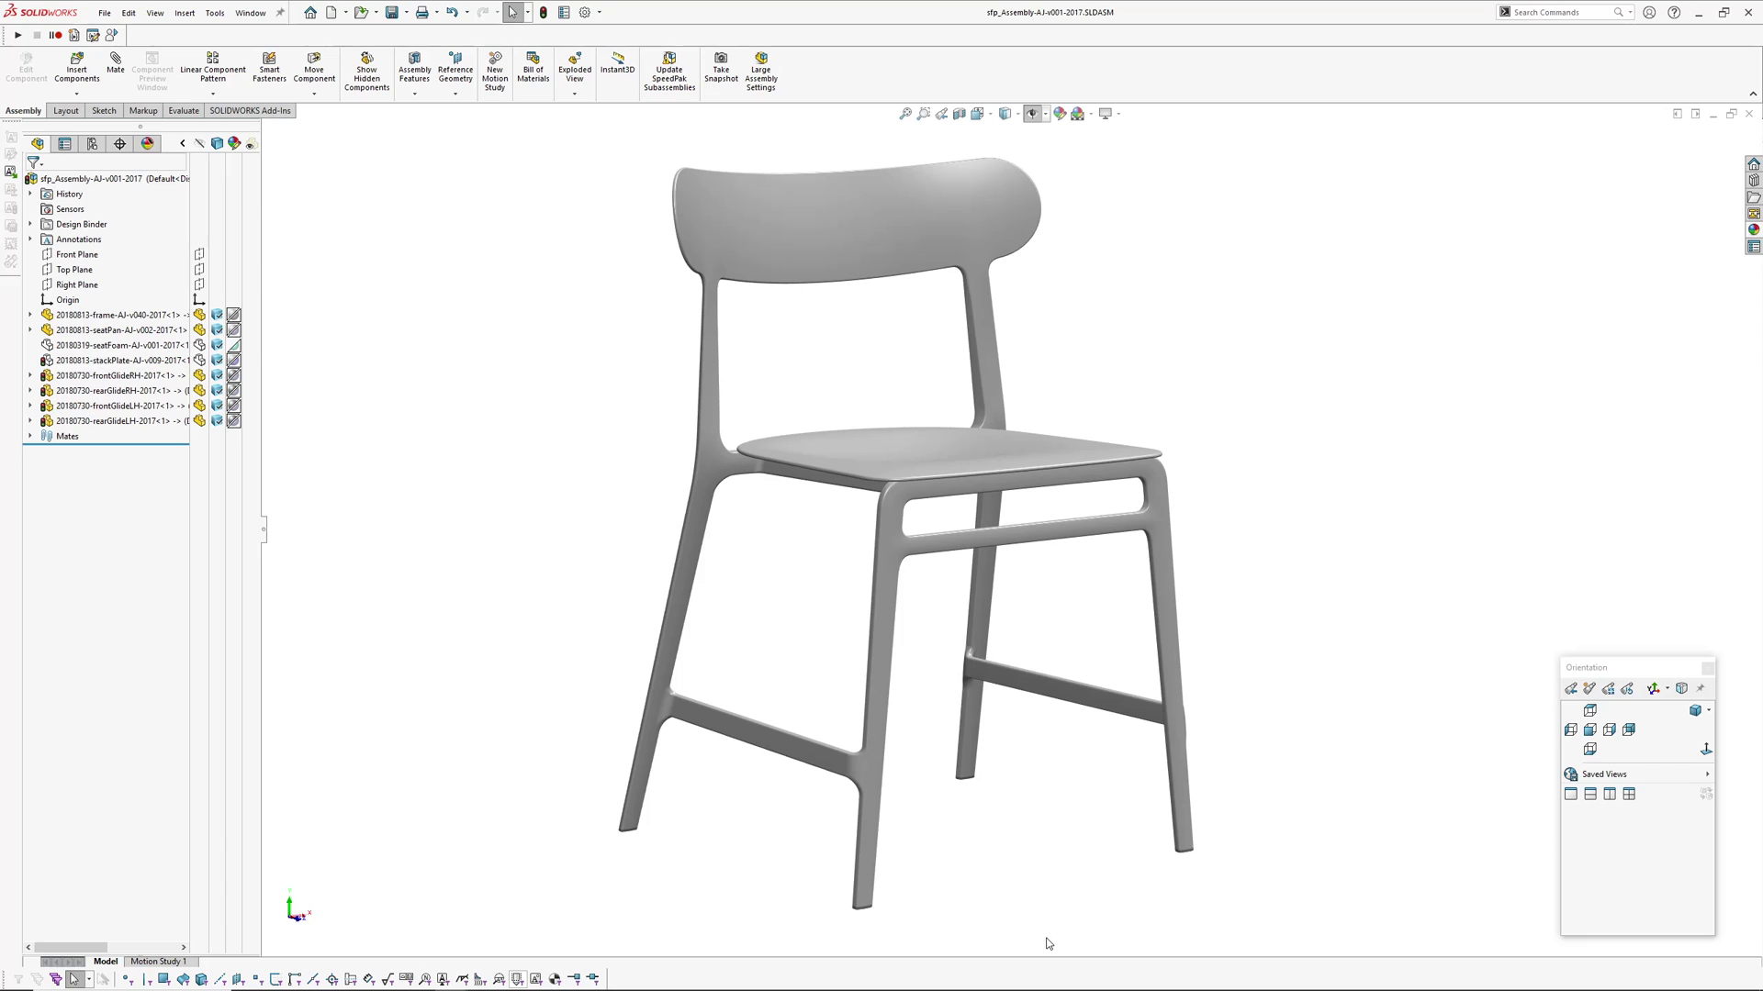
- Examine the complete chair assembly from the front, side and rear
middle_drag(926, 727, 1000, 738)
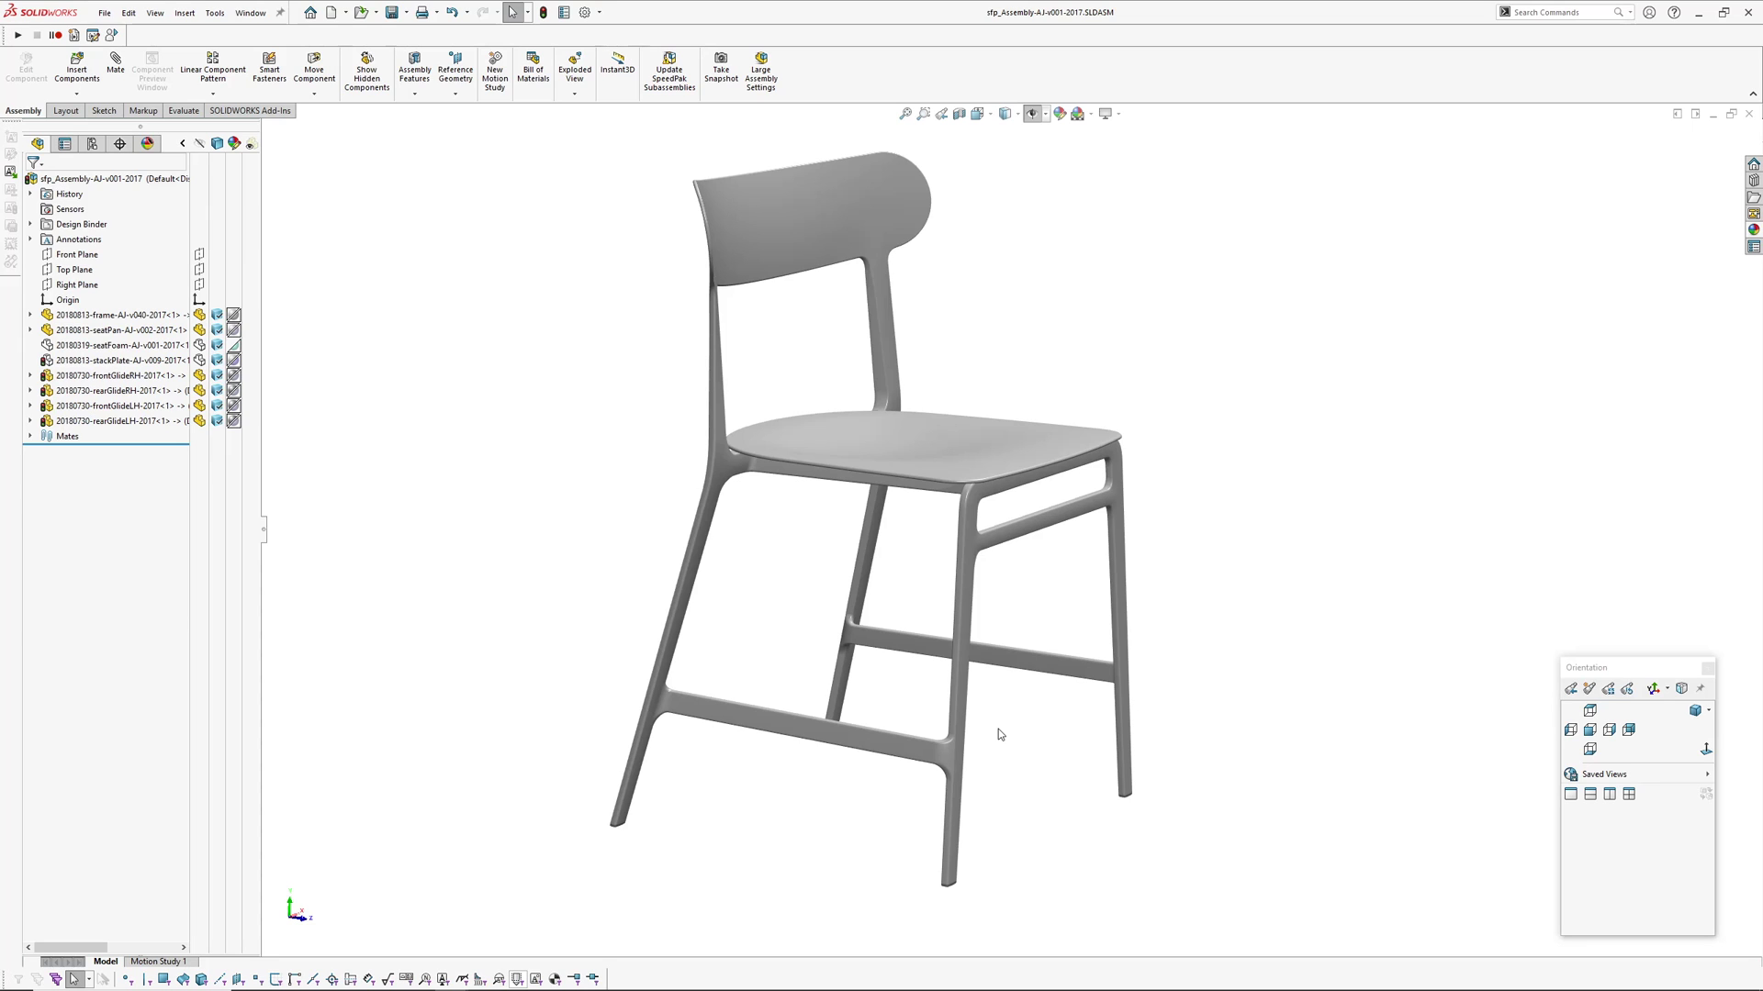
middle_drag(920, 757, 951, 584)
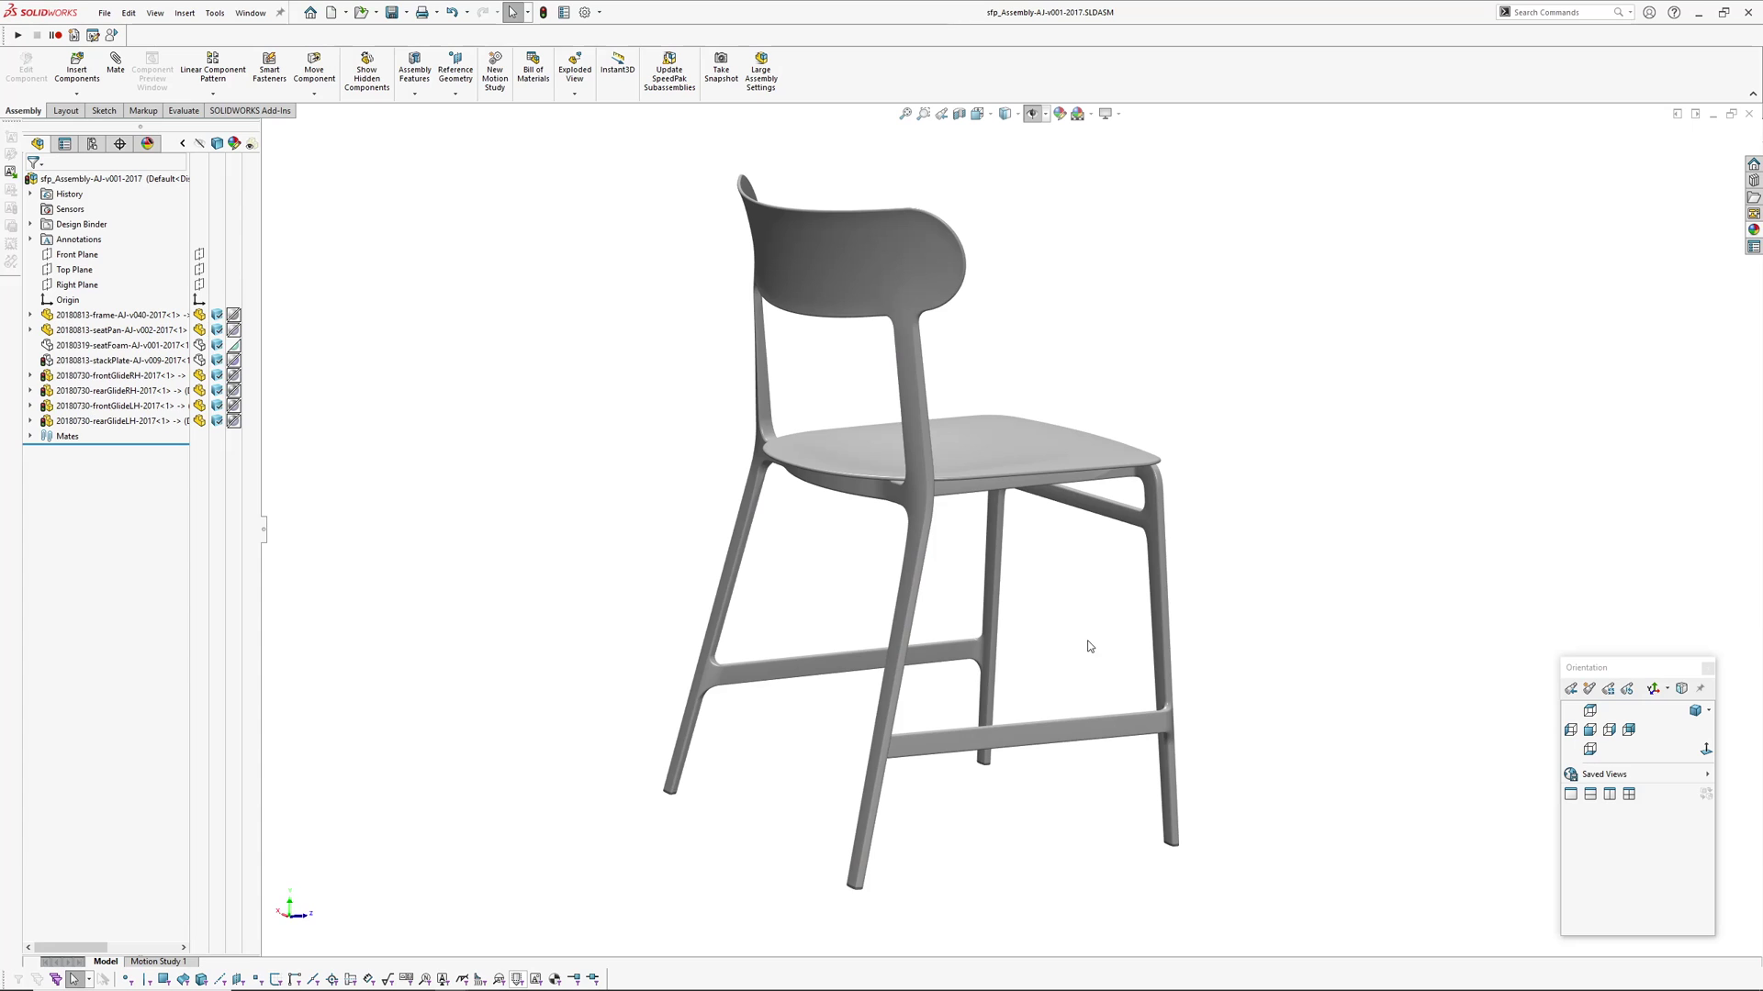
middle_drag(1090, 648, 988, 692)
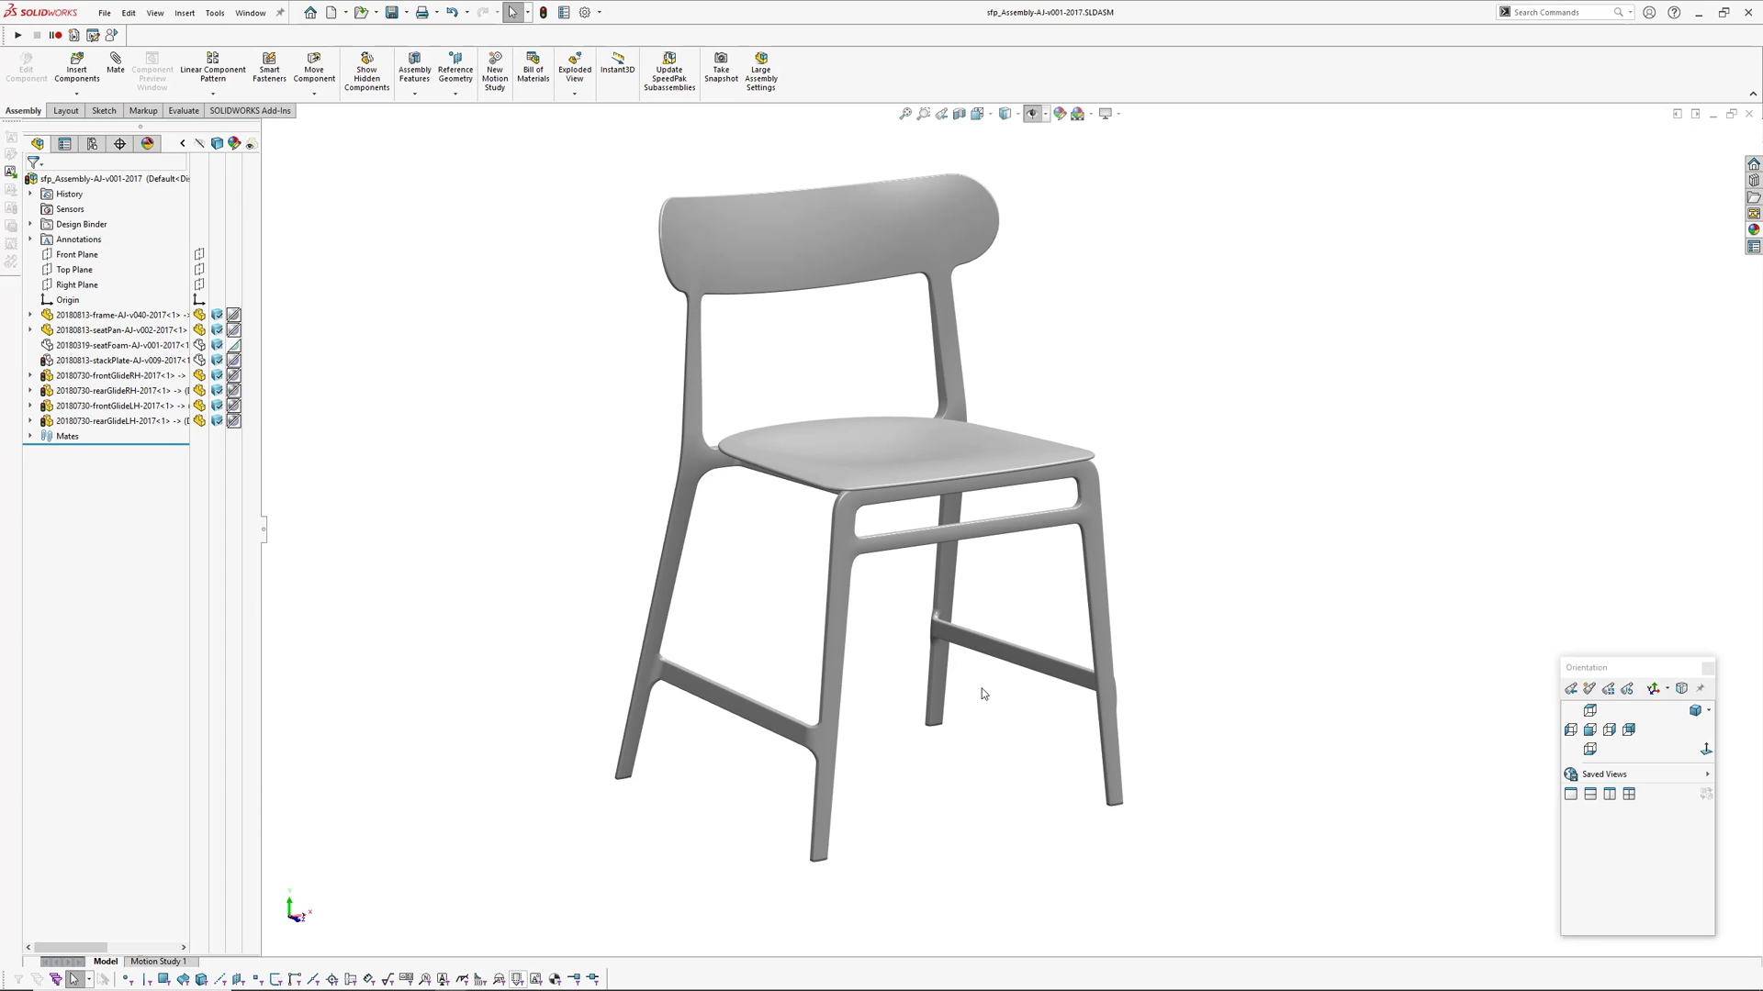
- Switch to the browser and look through the chair photos on the noho Lightly product page
key(alt+Tab)
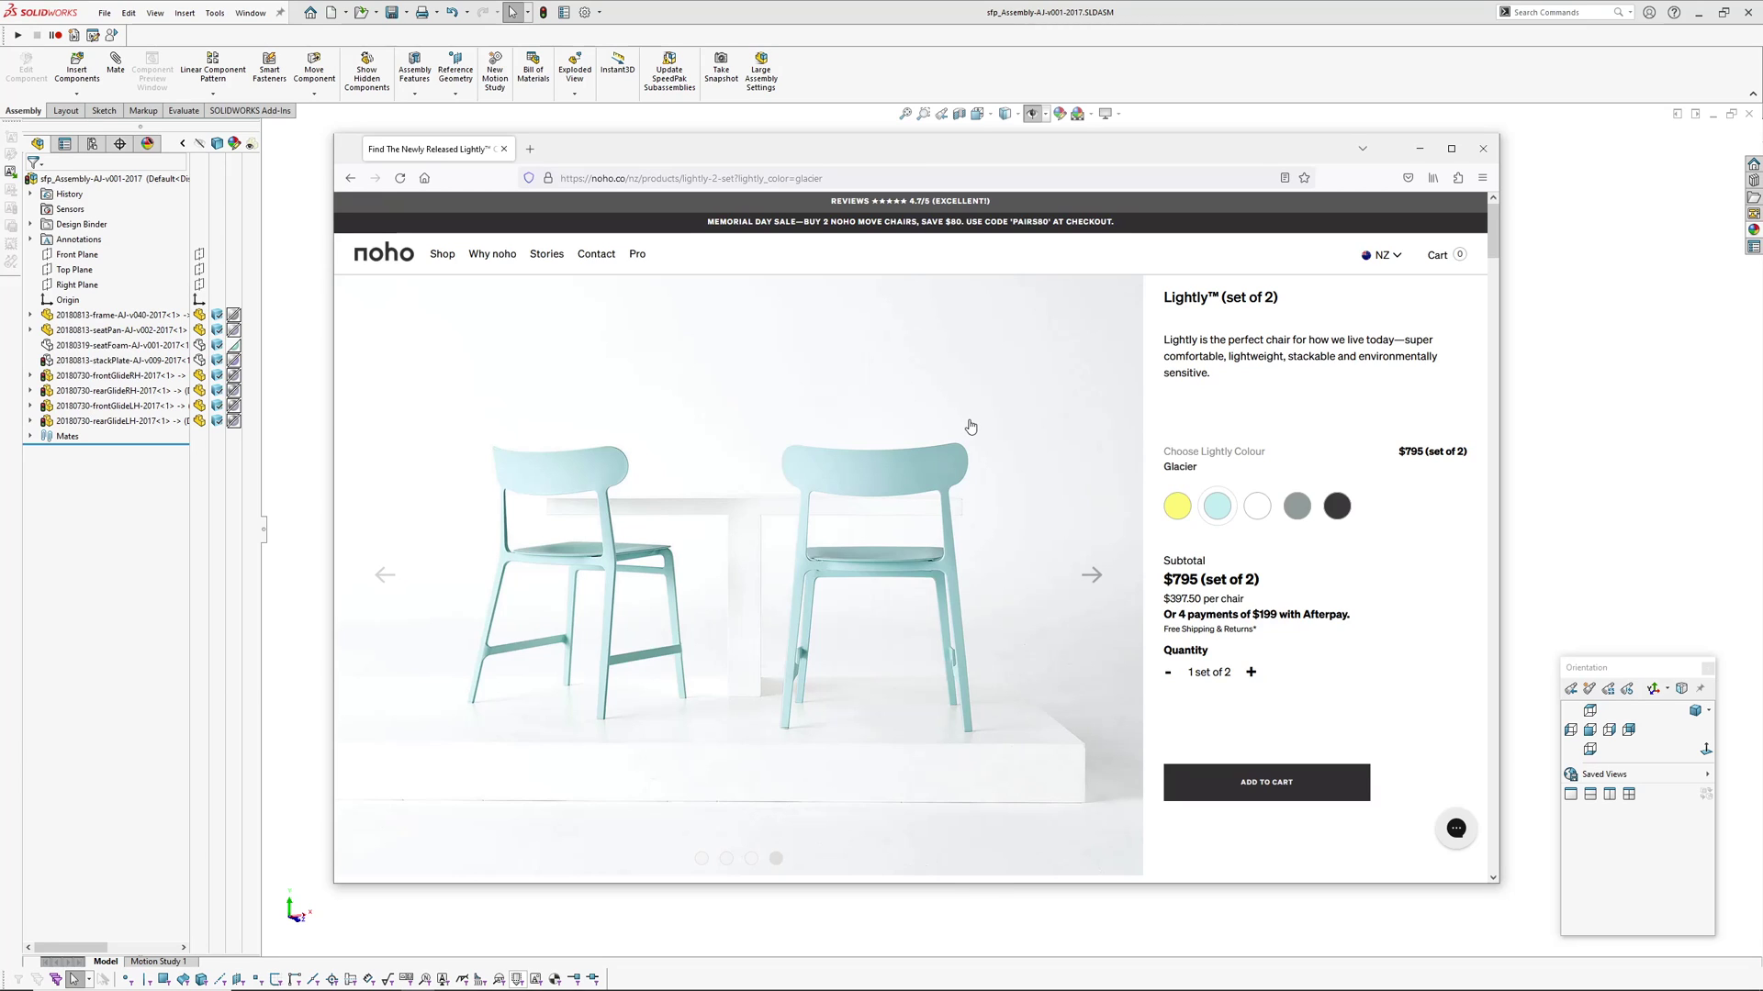
drag(1057, 157, 1068, 147)
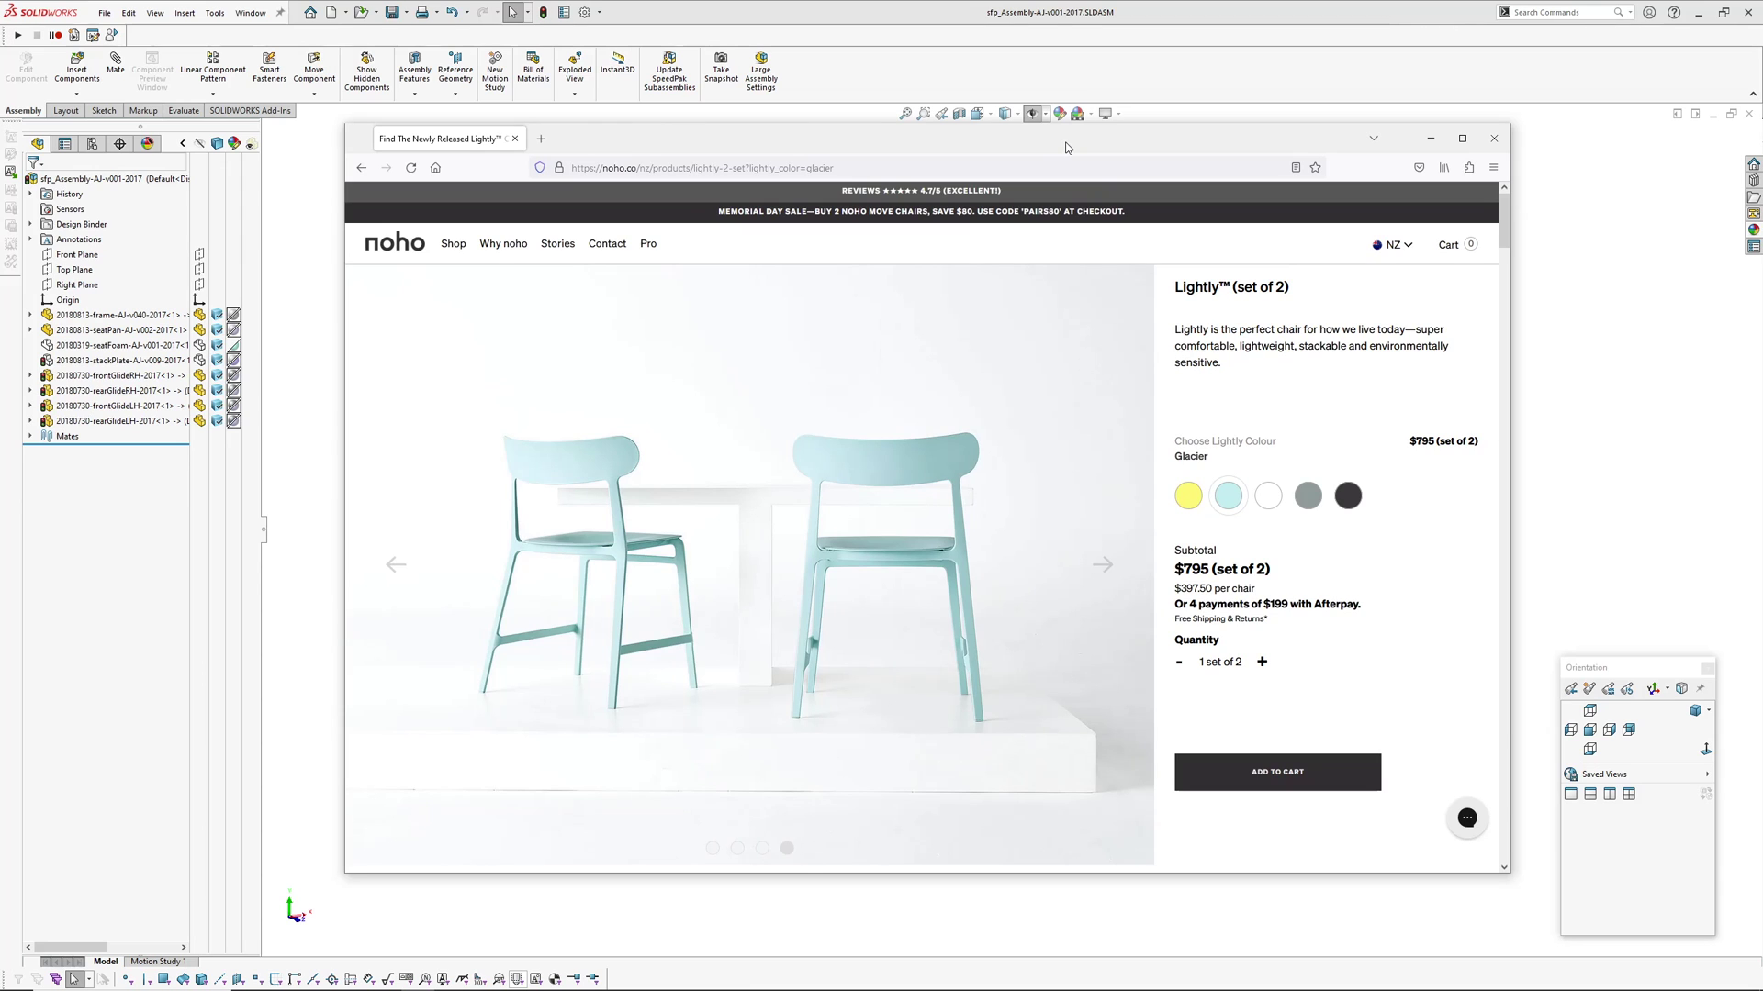
scroll(1351, 682, down, 3)
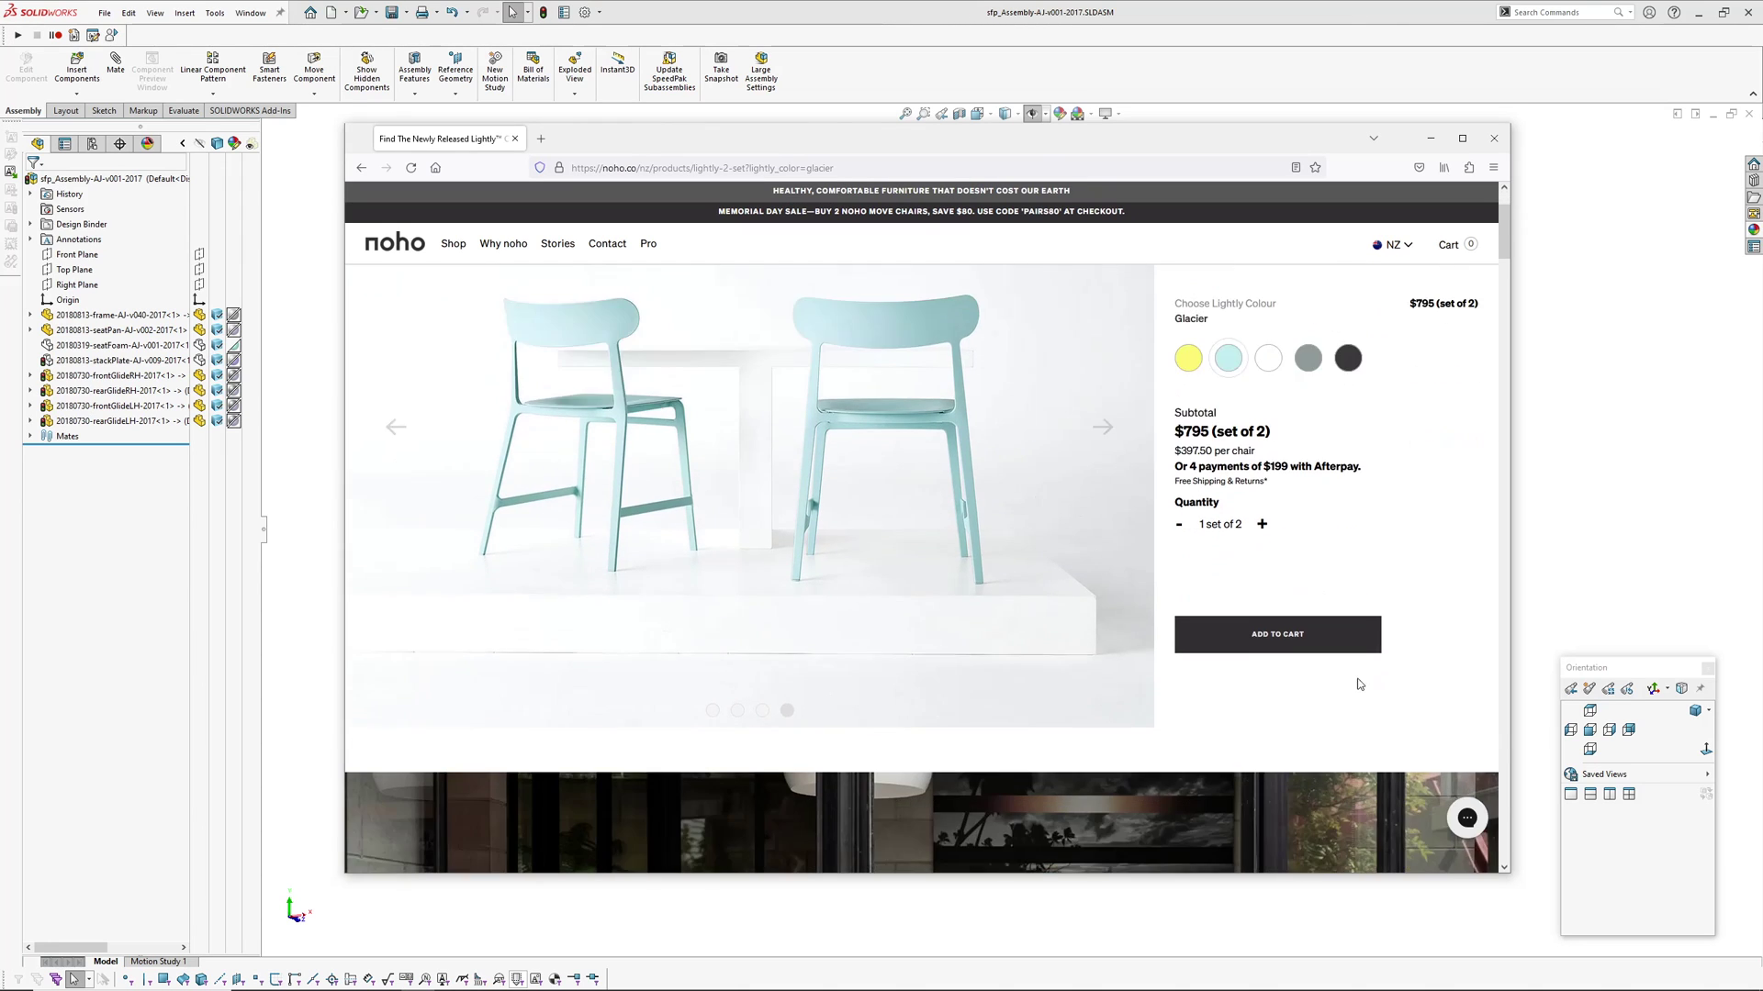
scroll(1351, 682, down, 5)
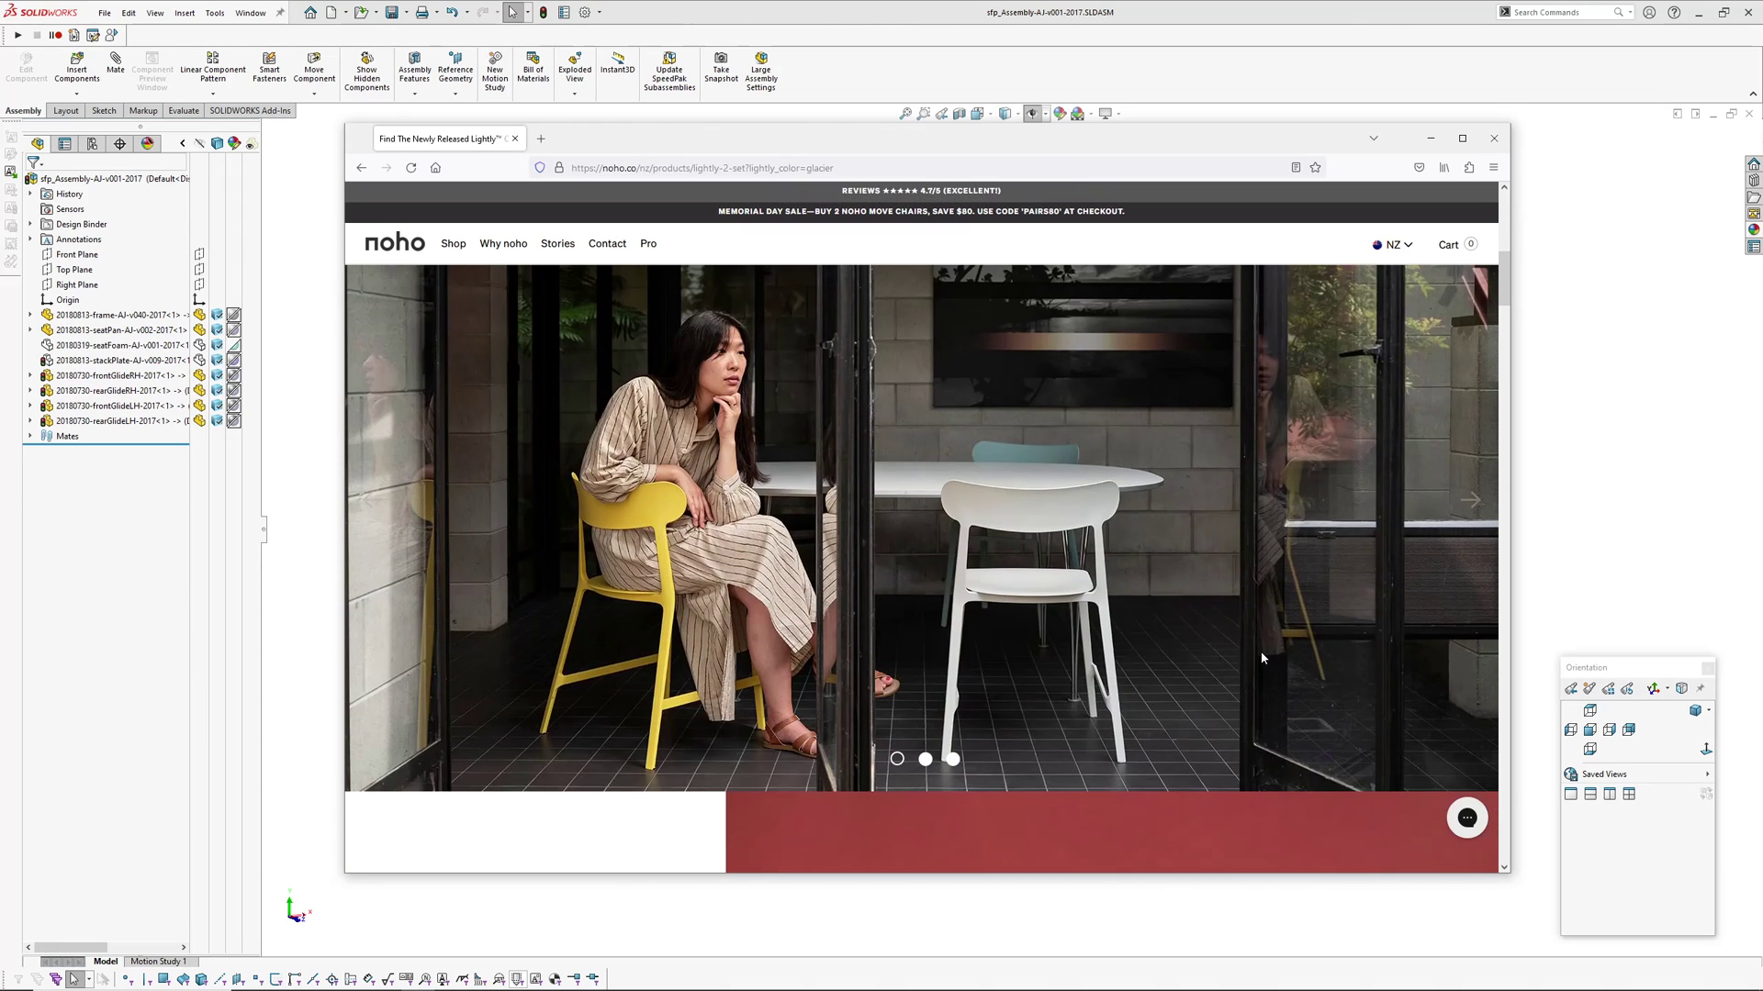
scroll(1203, 631, down, 5)
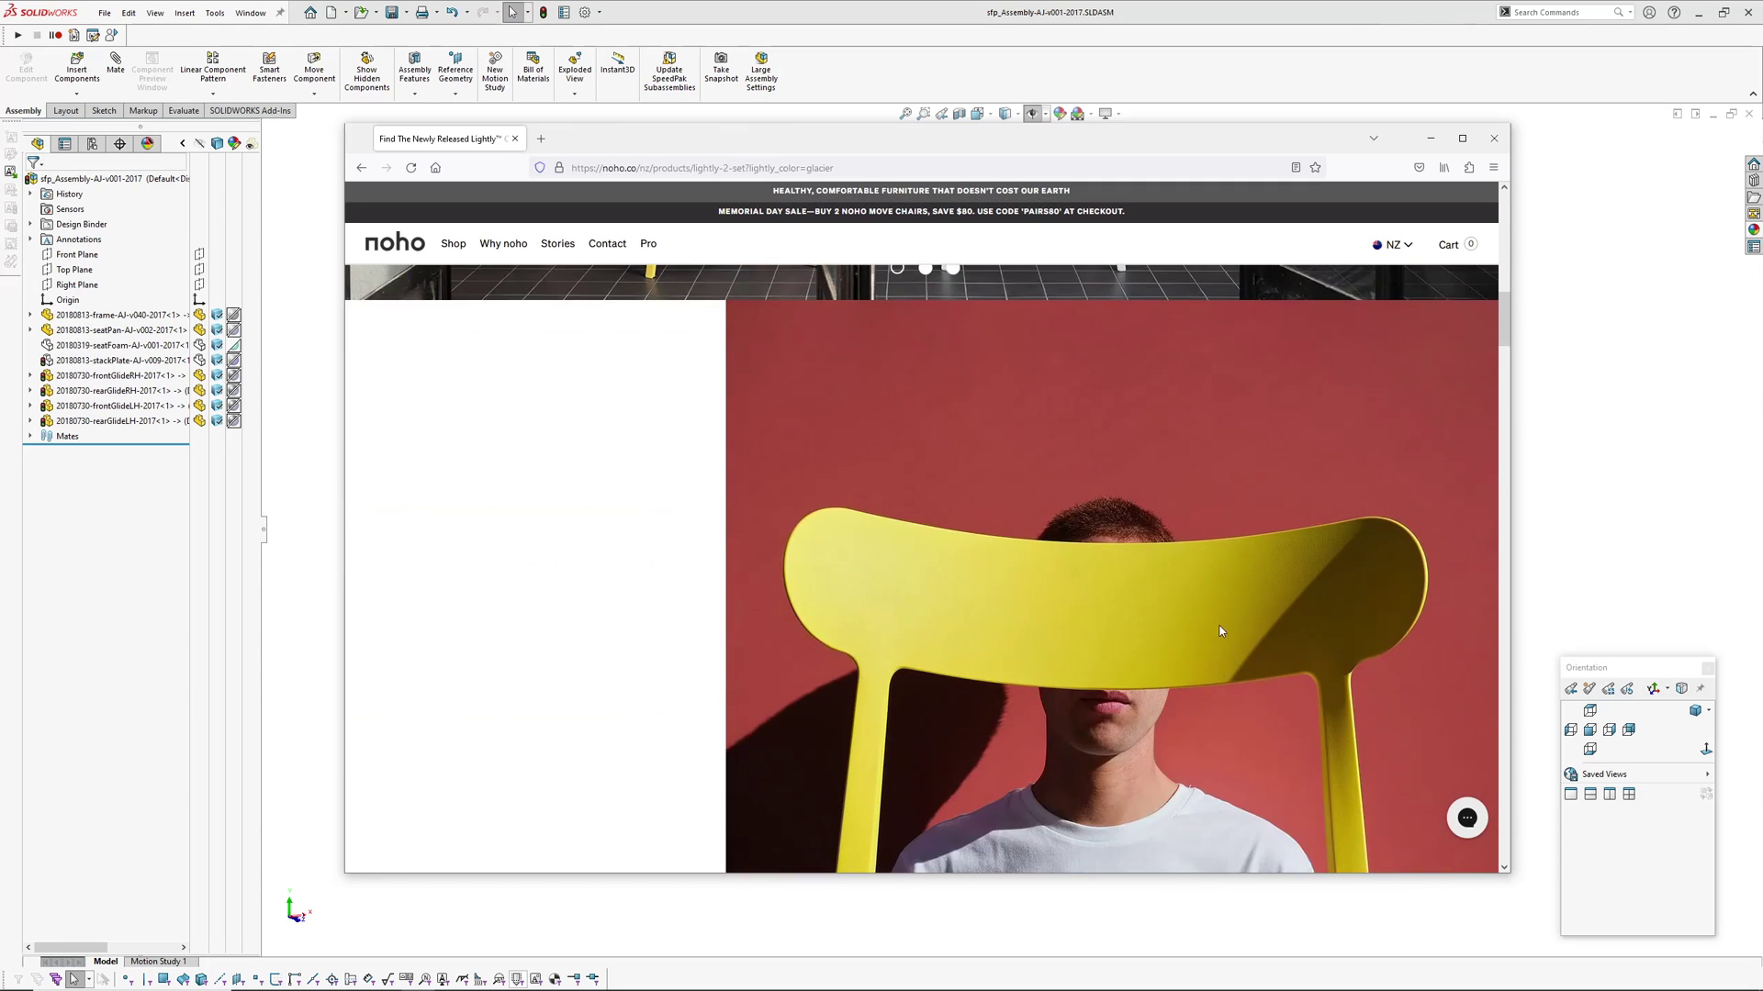
scroll(1221, 632, down, 3)
scroll(1221, 632, up, 1)
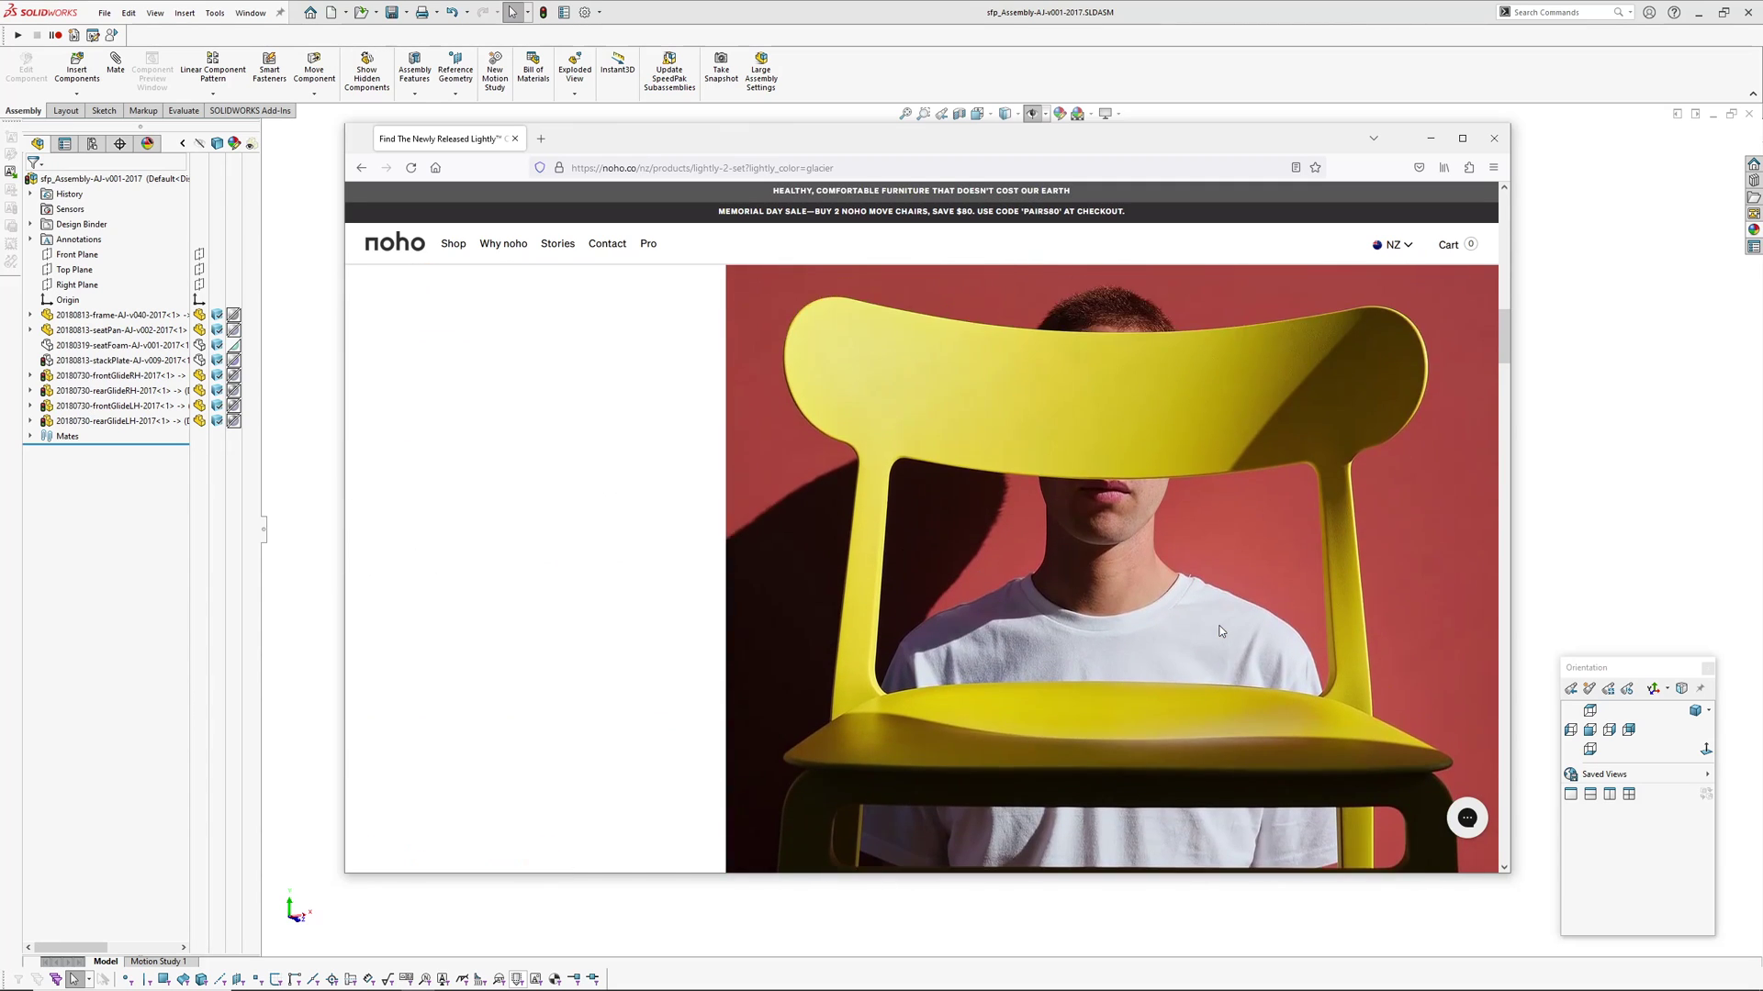
scroll(1221, 632, down, 15)
scroll(1226, 592, up, 15)
scroll(1225, 595, up, 5)
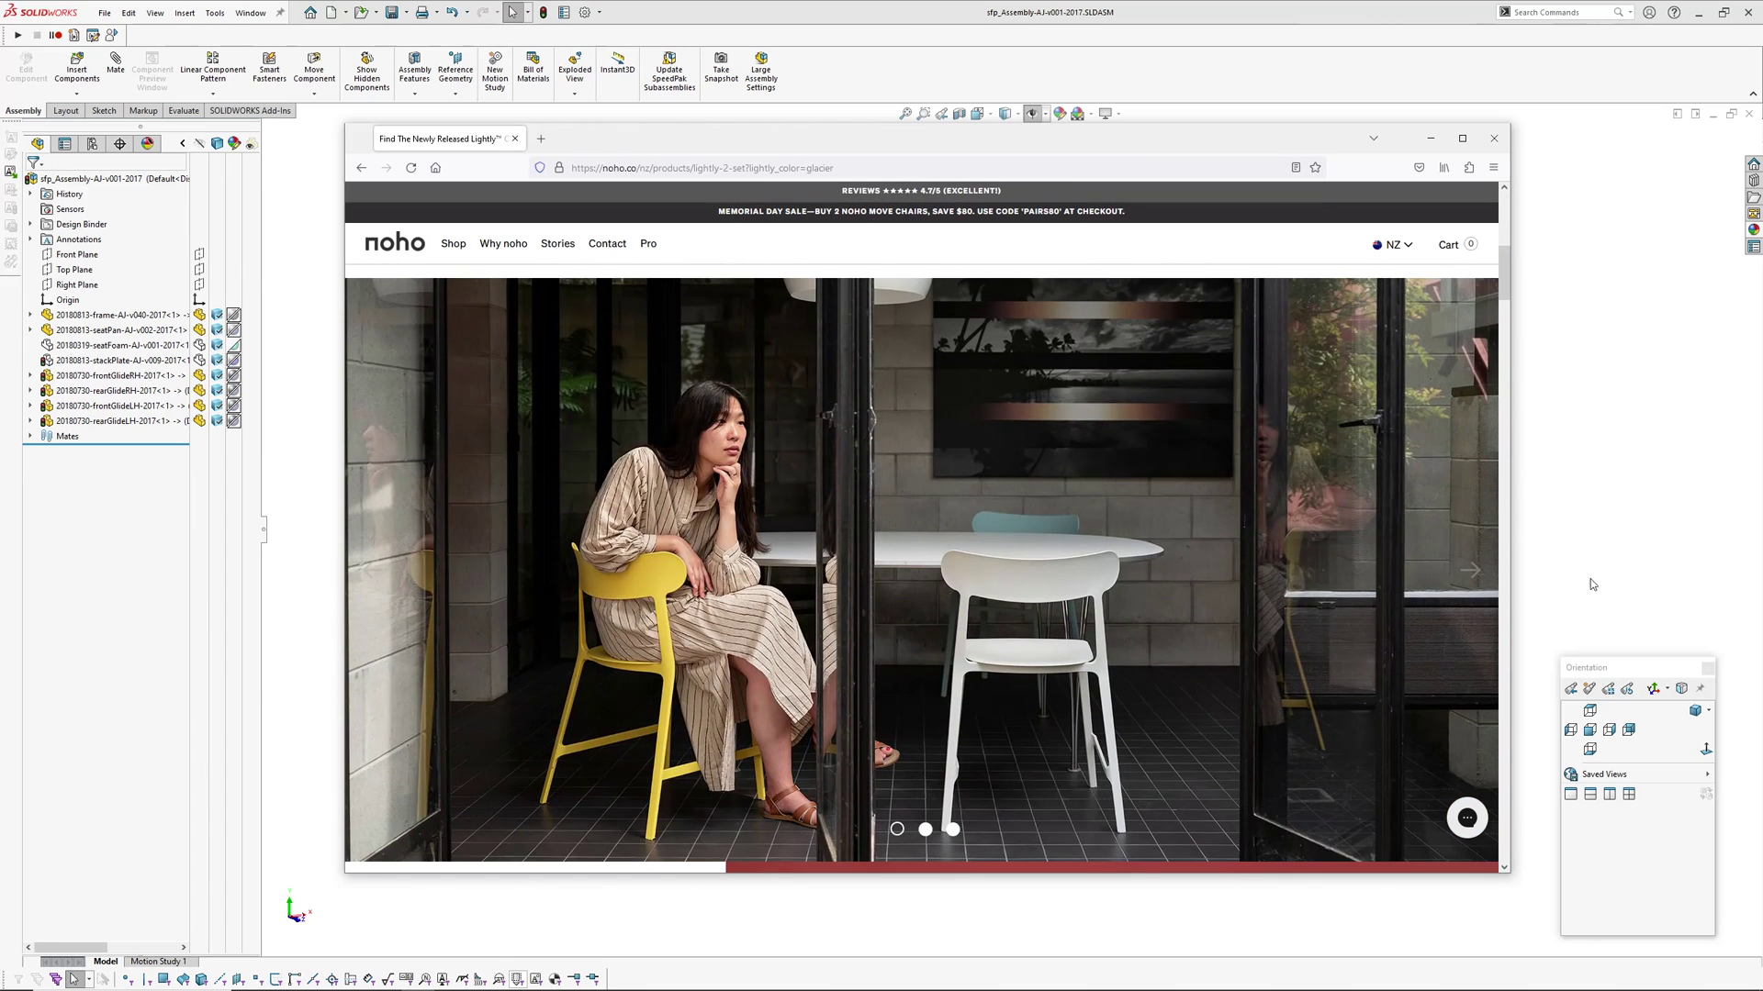
- Return to the SOLIDWORKS chair assembly and open the frame part 20180813-frame-AJ-v040-2017
click(1577, 515)
mouse_move(973, 562)
middle_down()
mouse_move(955, 504)
mouse_move(869, 508)
mouse_move(958, 508)
mouse_move(906, 563)
mouse_move(1058, 545)
mouse_move(936, 563)
mouse_move(928, 762)
mouse_move(938, 620)
mouse_move(821, 536)
mouse_move(854, 560)
mouse_move(936, 547)
mouse_move(939, 611)
mouse_move(977, 575)
mouse_move(945, 603)
mouse_move(957, 567)
middle_up()
ctrl+middle_drag(1001, 705, 1008, 697)
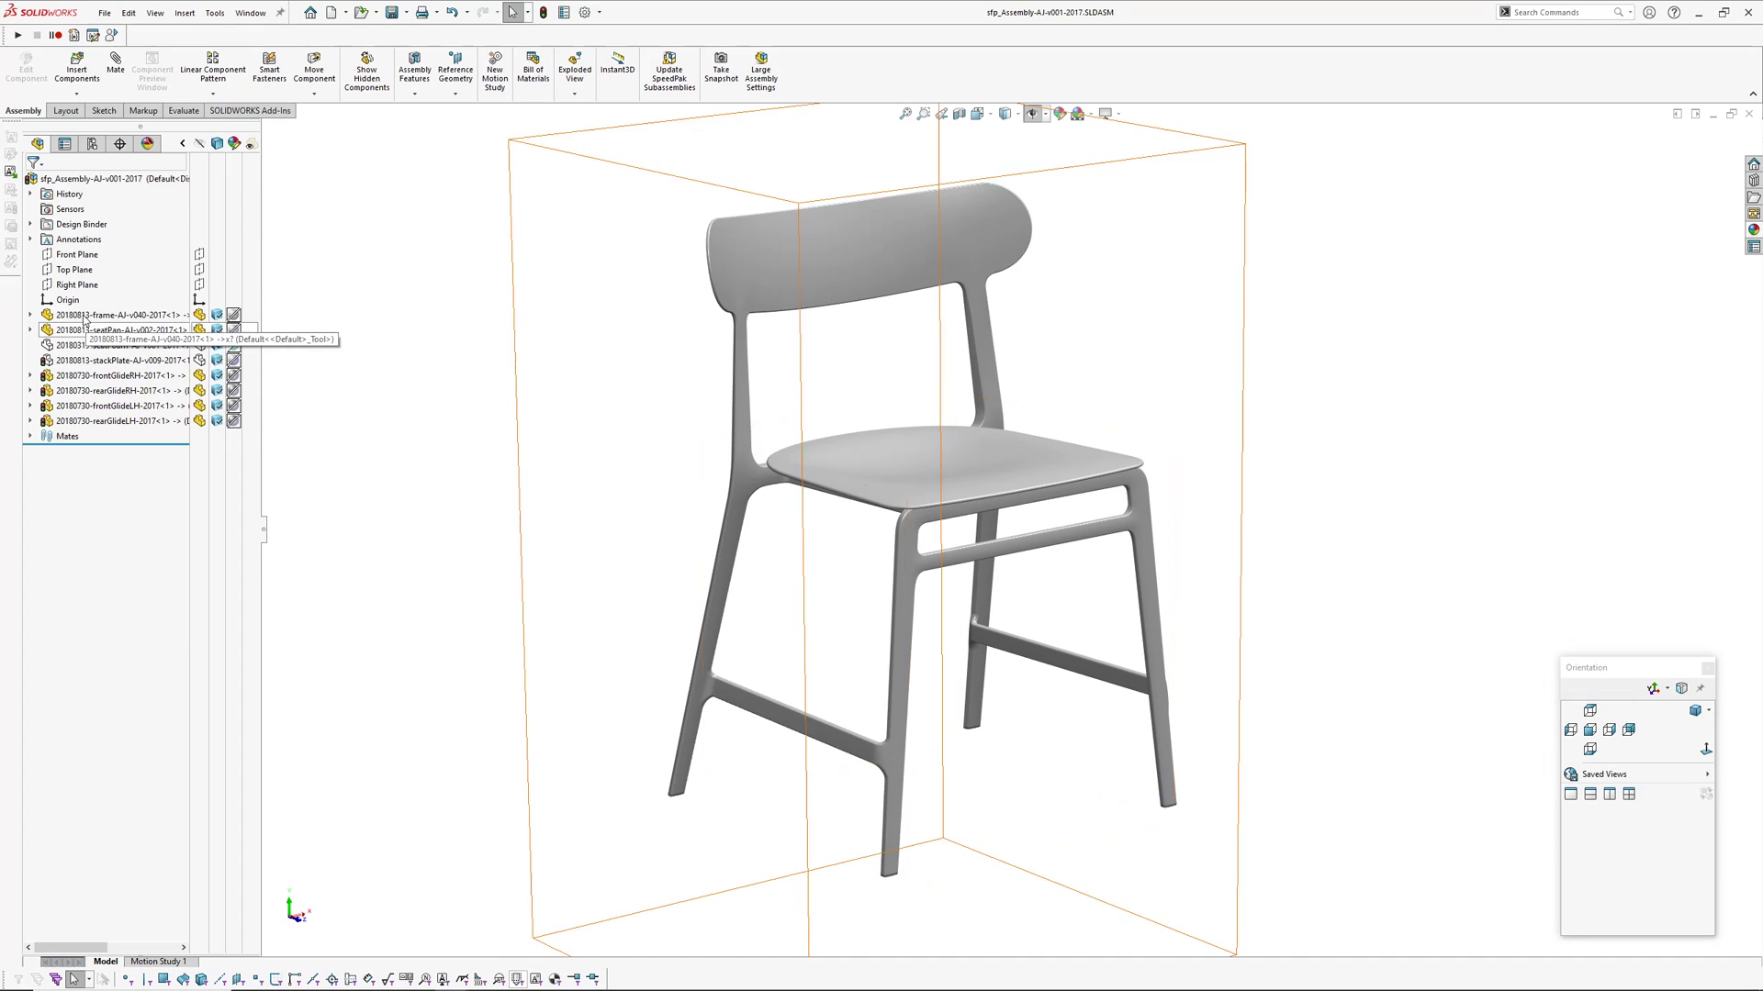
ctrl+middle_drag(866, 589, 910, 581)
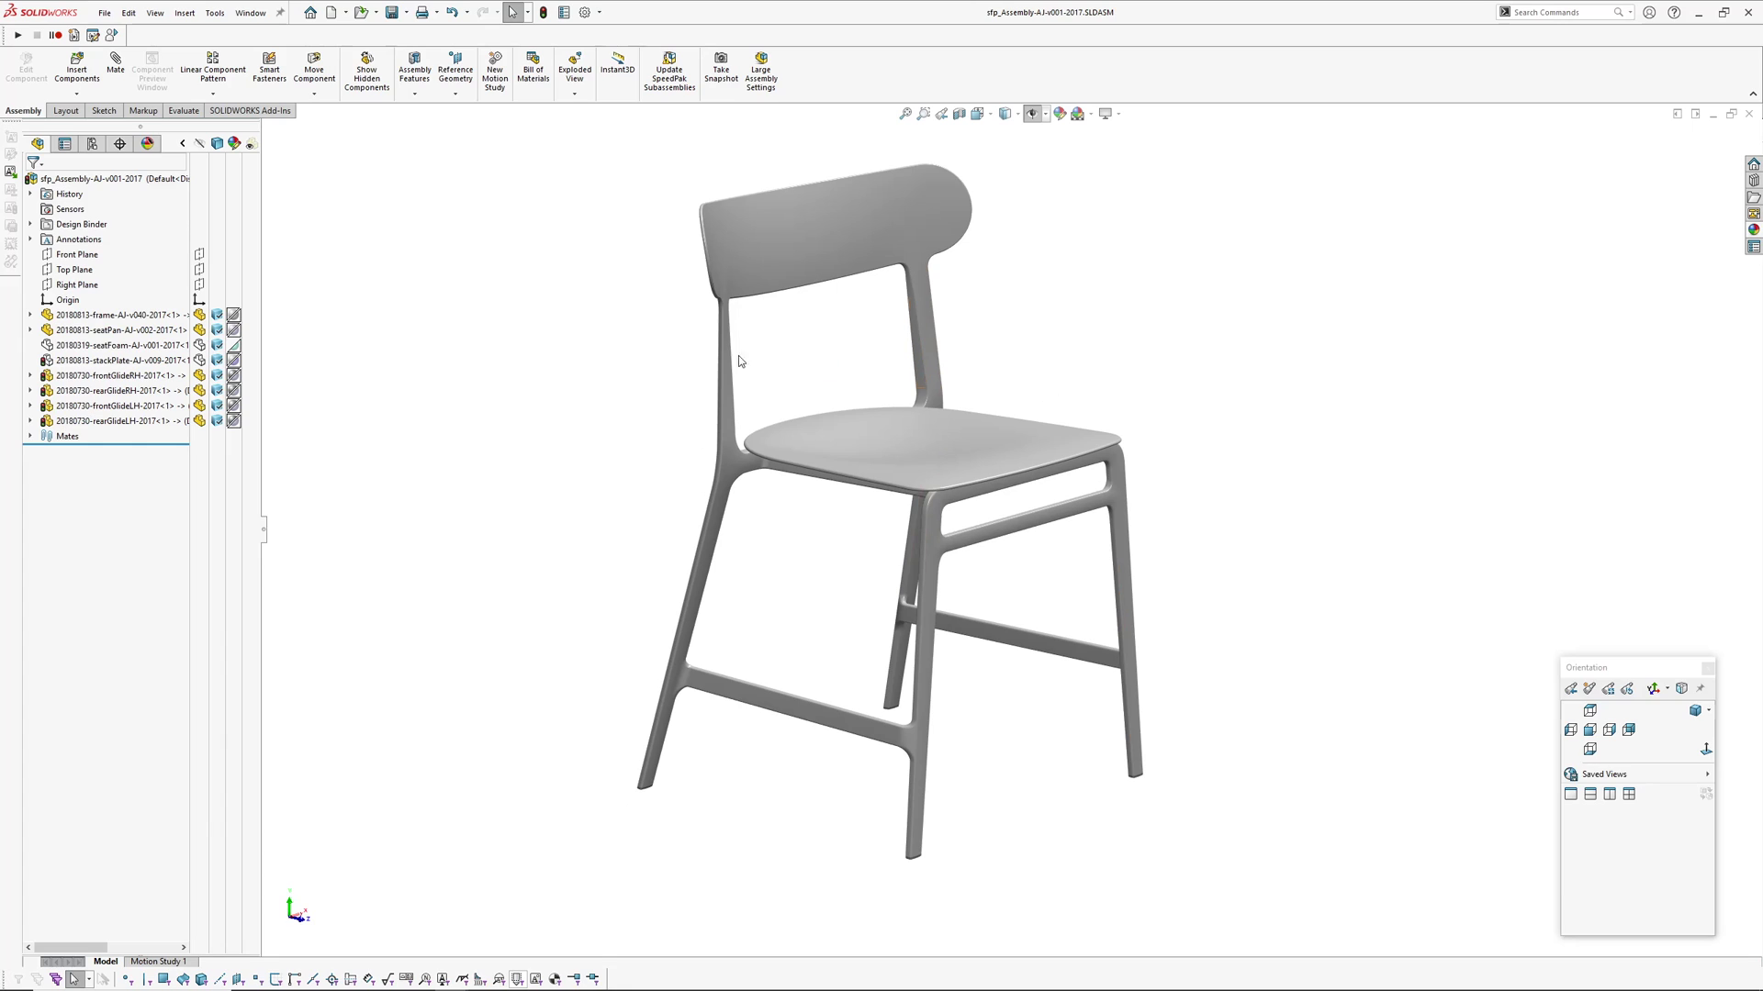
middle_drag(1012, 737, 945, 753)
middle_drag(724, 474, 780, 469)
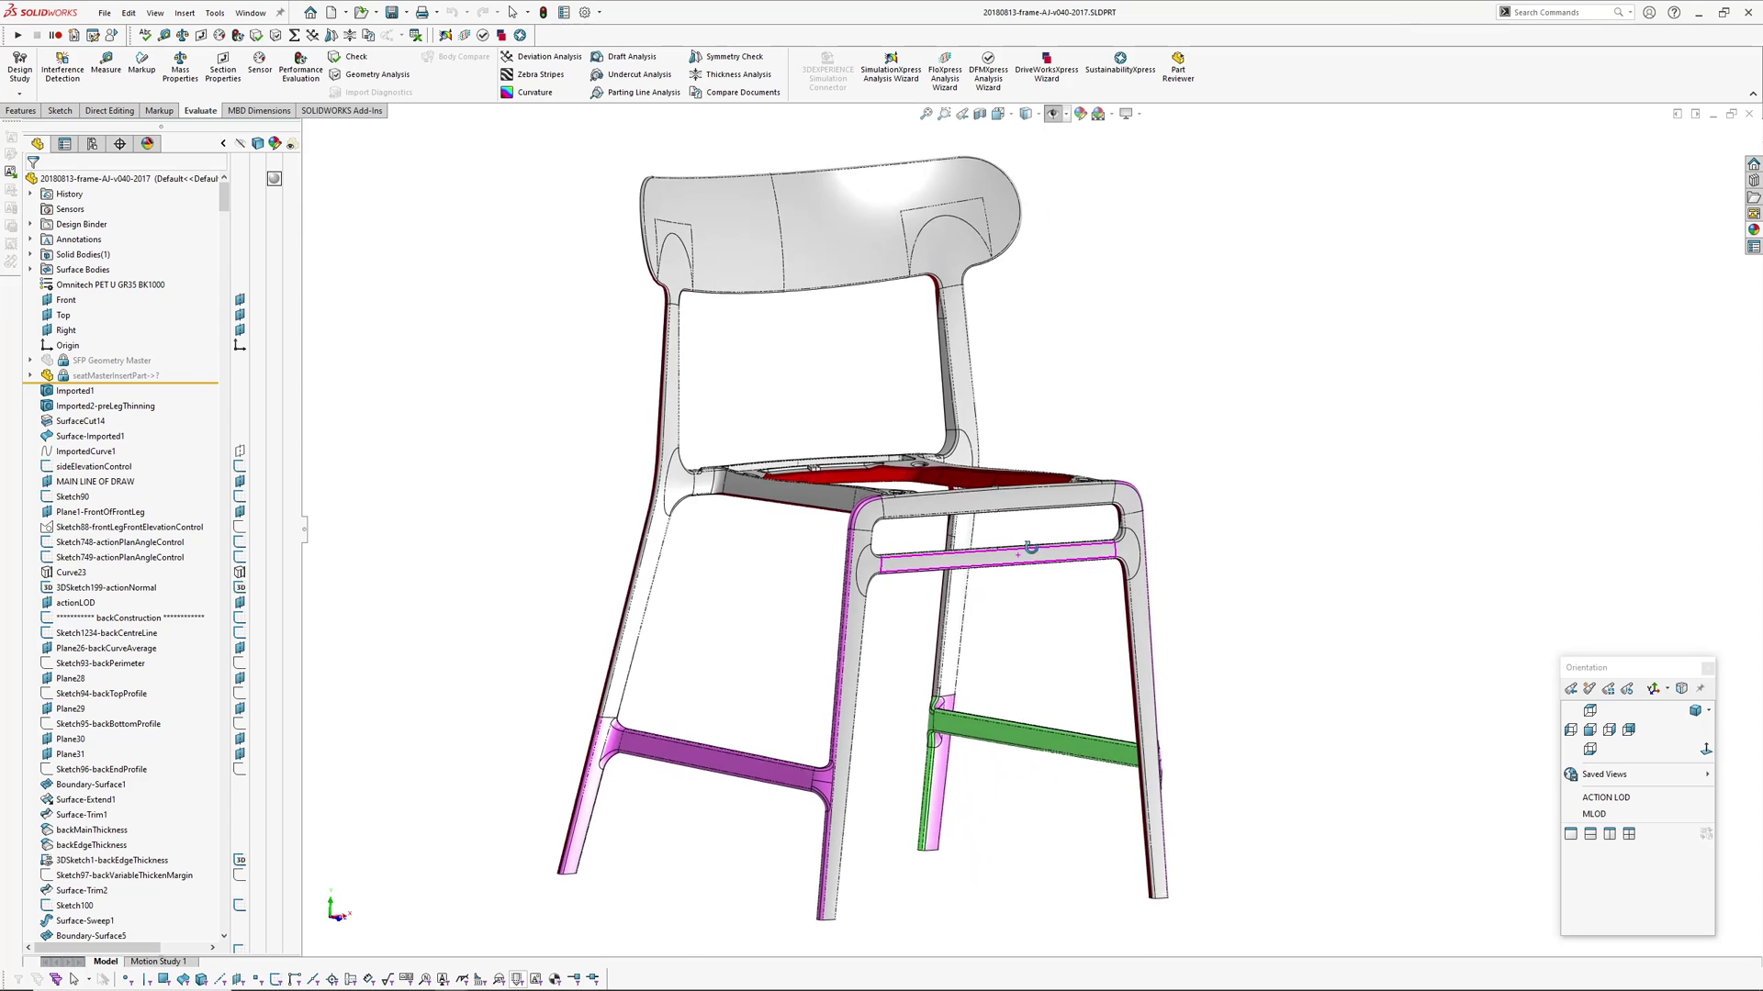
- View the frame in the Shaded style without edges, and restore the Shaded With Edges style
click(1038, 115)
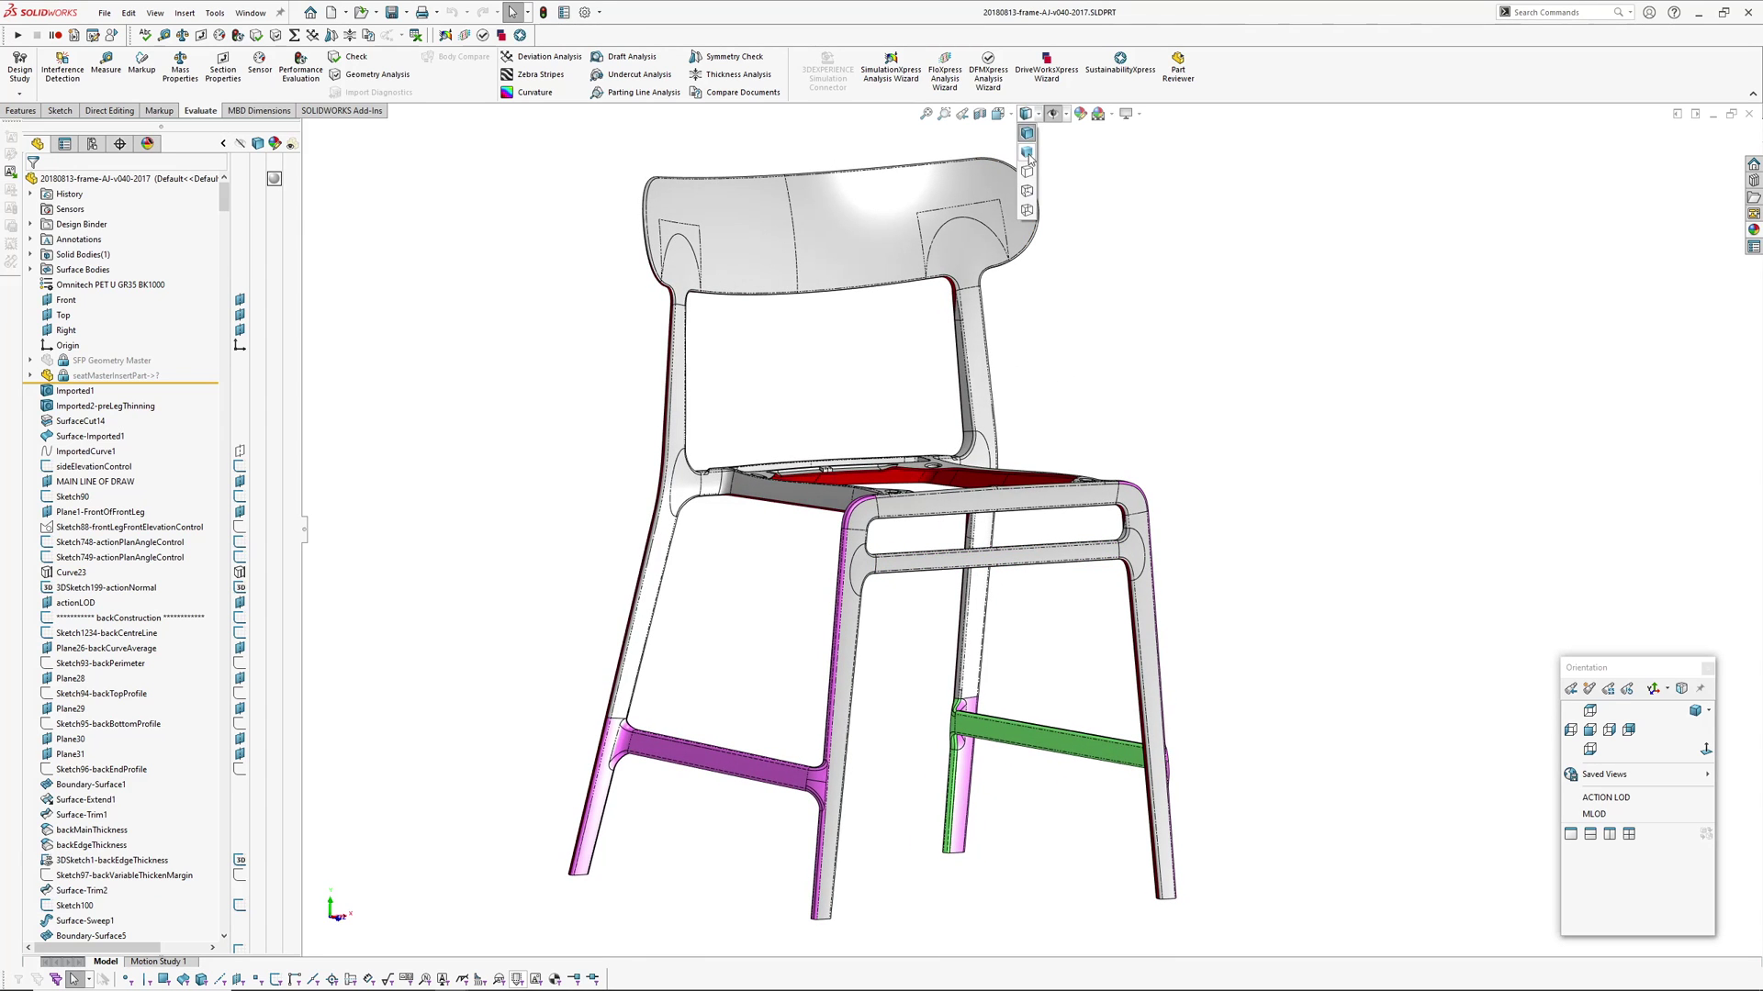
click(1027, 153)
middle_drag(955, 488, 1261, 439)
middle_drag(1124, 562, 868, 493)
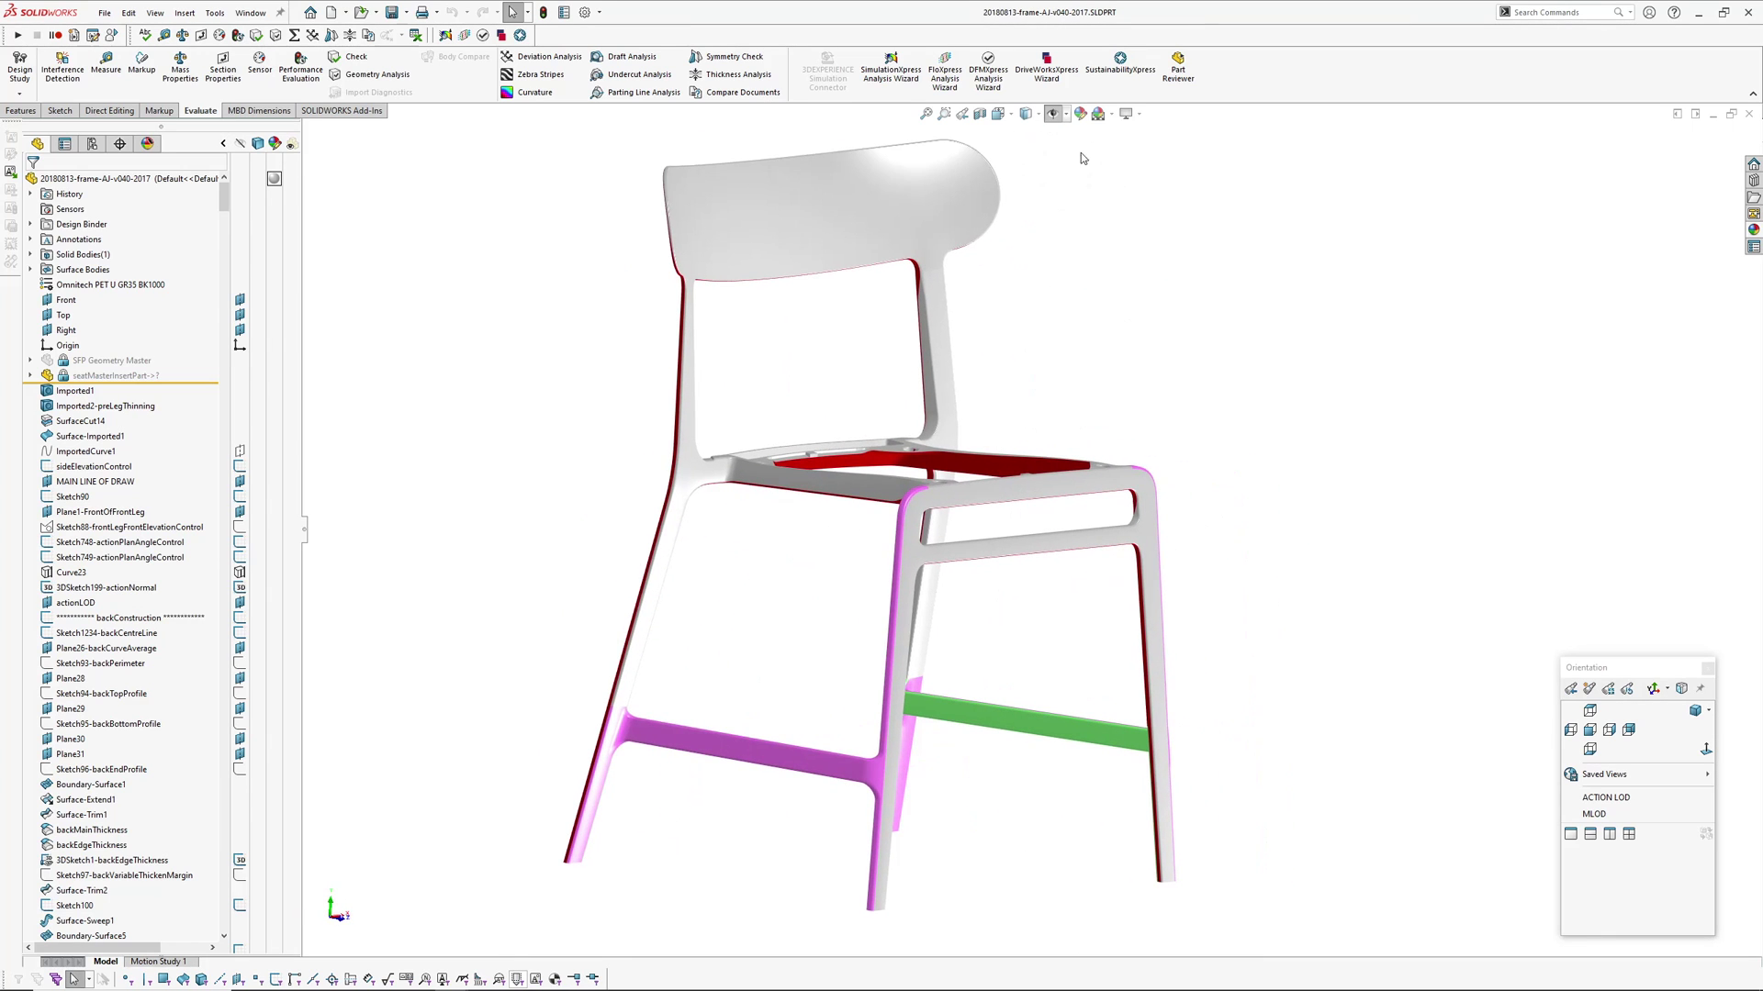
click(1025, 113)
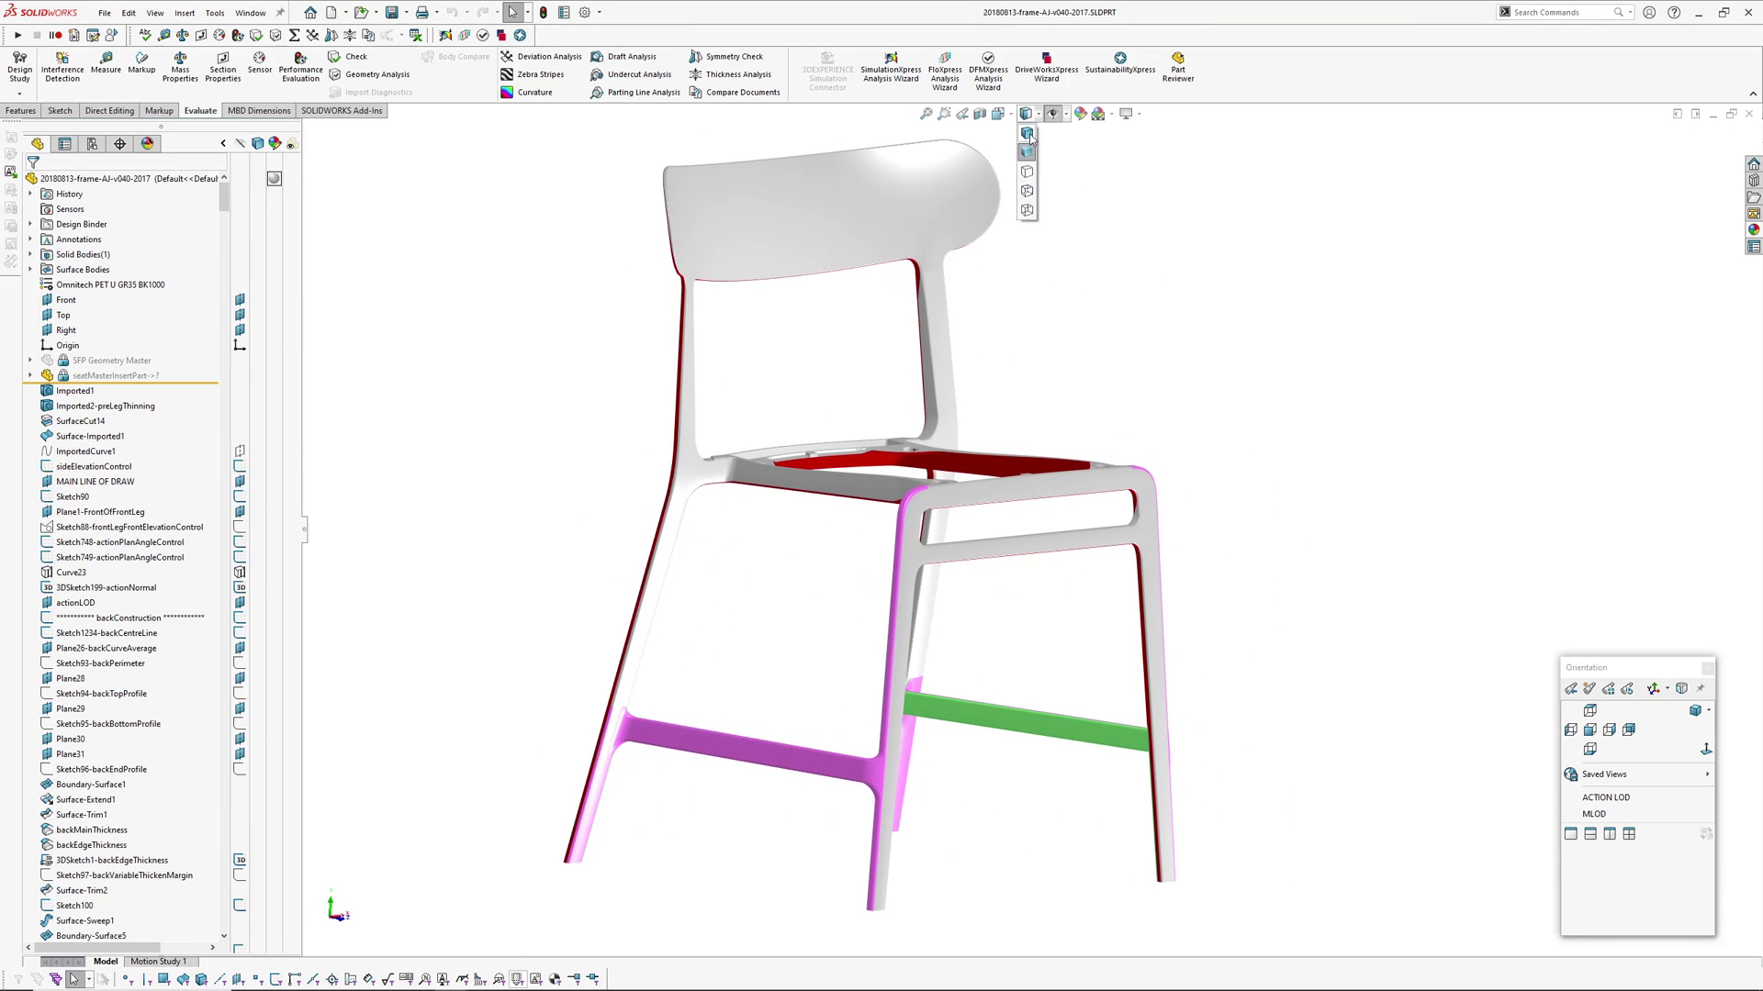
click(1028, 134)
mouse_move(1242, 315)
middle_down()
mouse_move(1150, 370)
mouse_move(952, 385)
mouse_move(976, 465)
mouse_move(1156, 306)
mouse_move(974, 326)
mouse_move(909, 389)
mouse_move(952, 374)
mouse_move(759, 370)
mouse_move(983, 381)
mouse_move(973, 515)
mouse_move(937, 511)
mouse_move(953, 570)
mouse_move(1050, 511)
mouse_move(1127, 540)
middle_up()
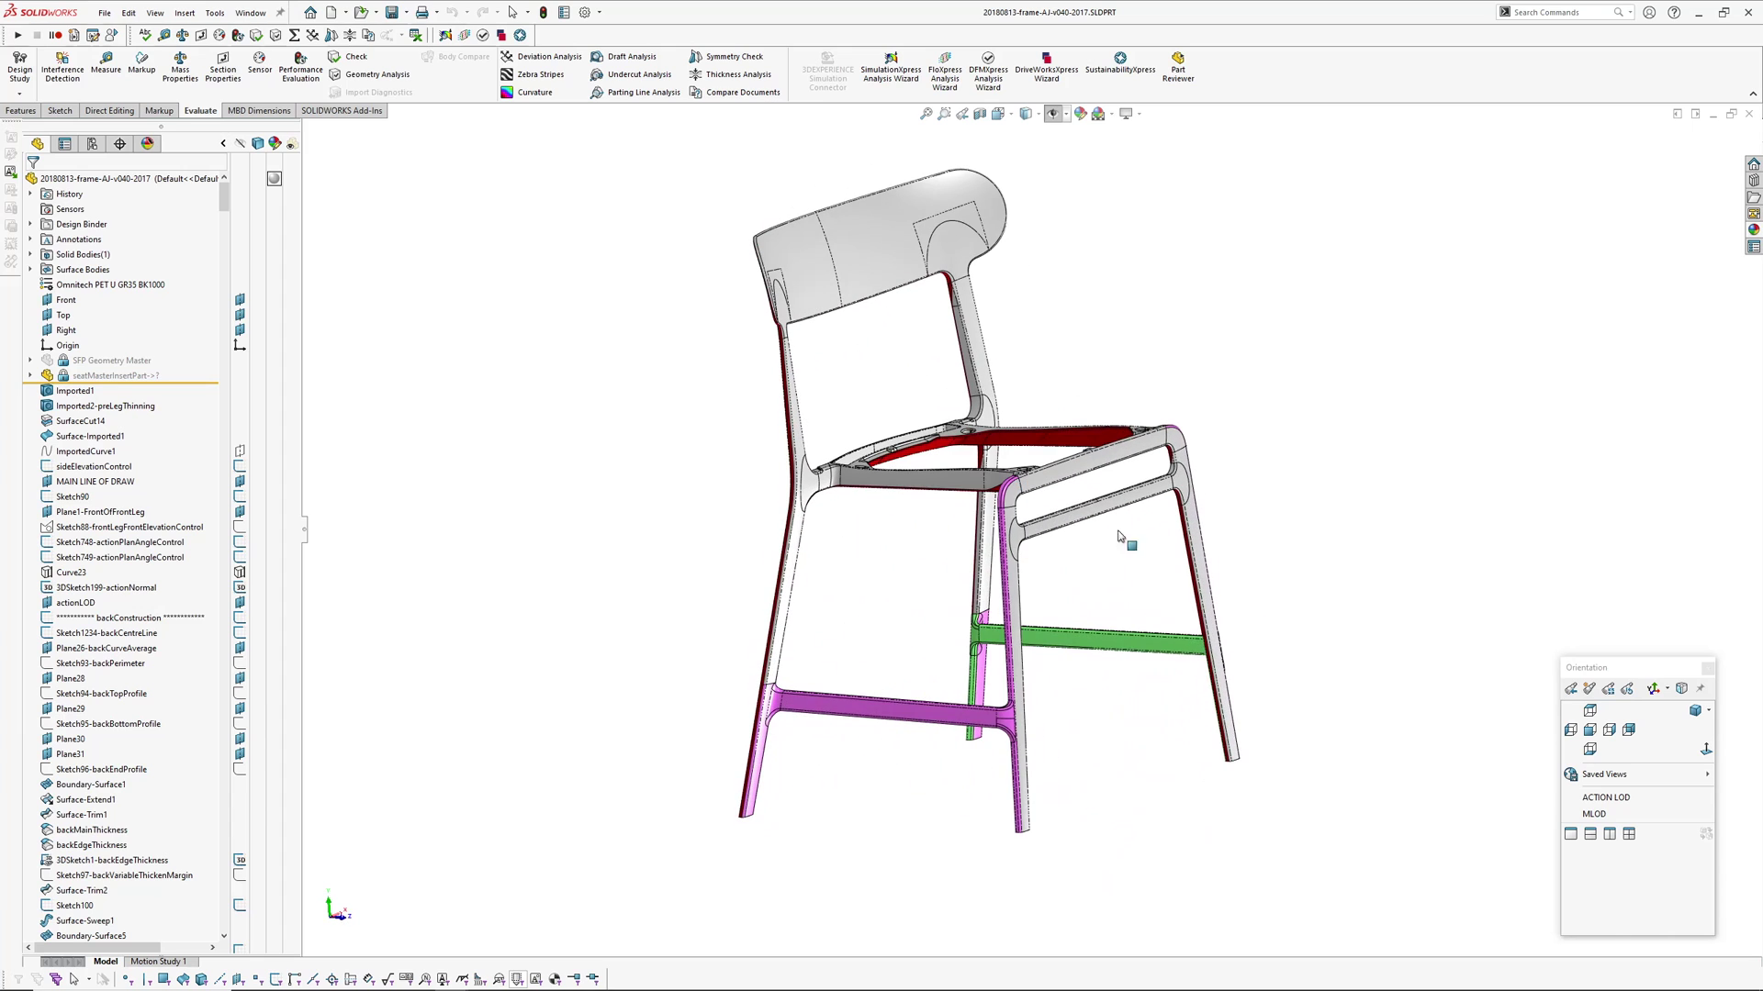
- Apply the saved MLOD view and examine the frame's draw faces from that direction, the side, below and behind
click(1598, 816)
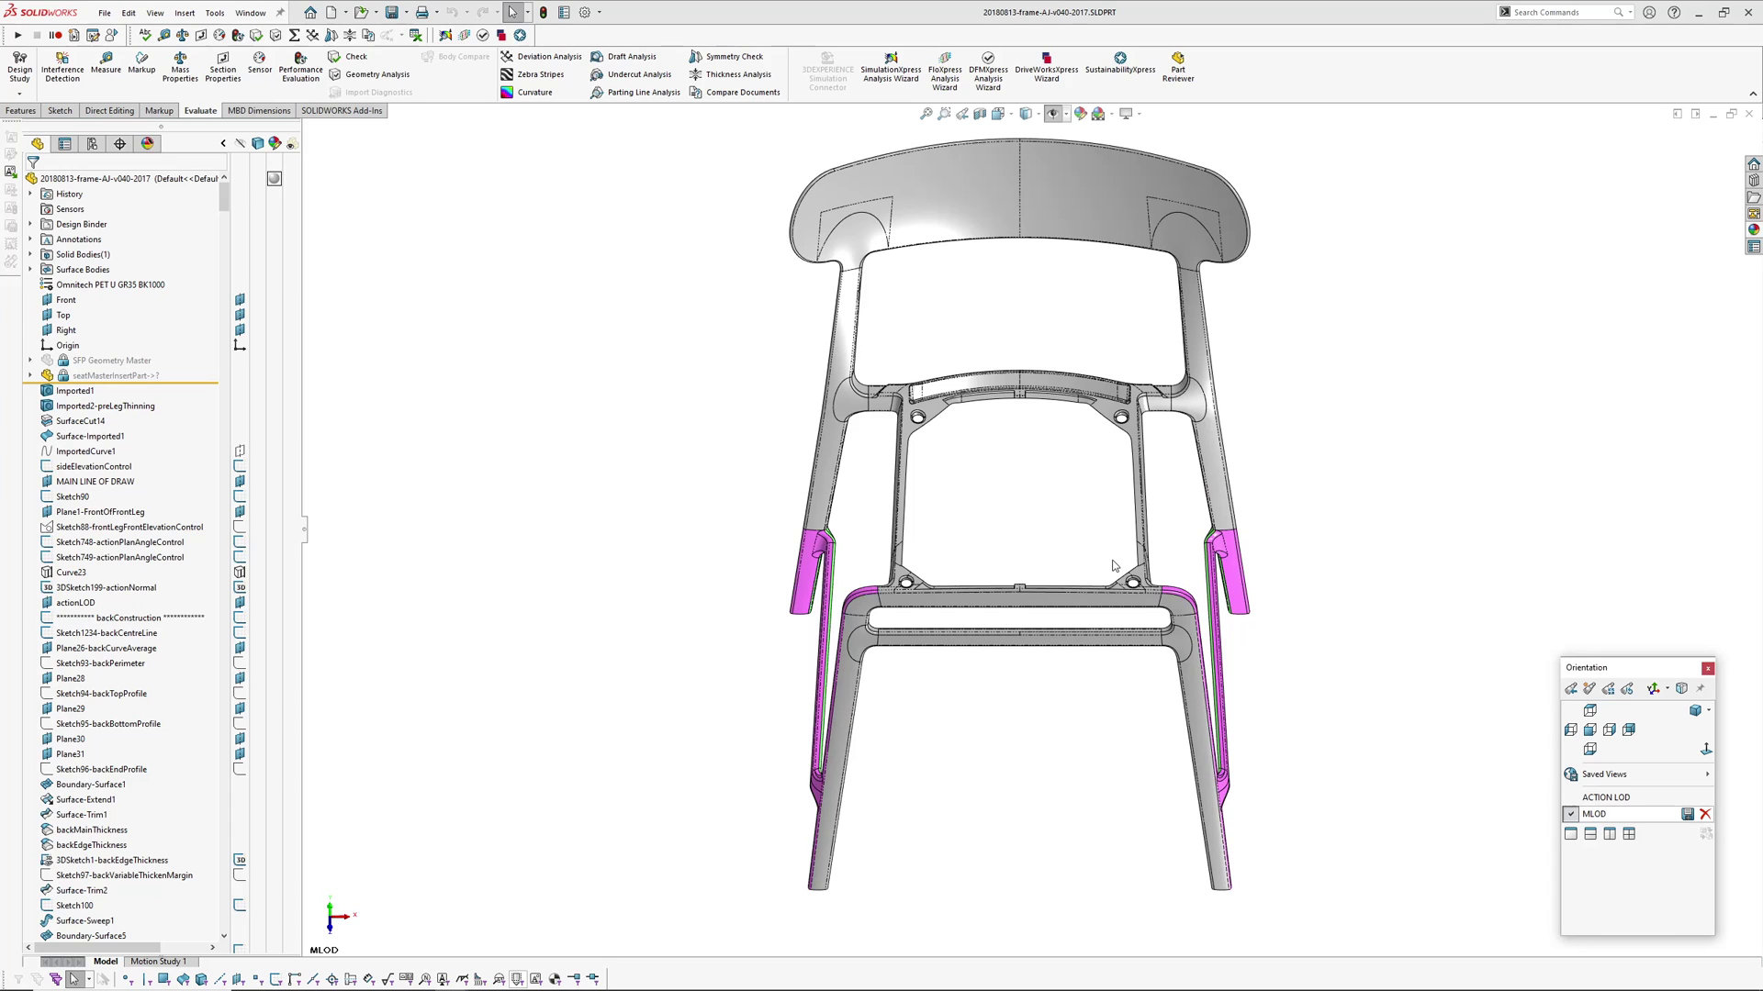
key(shift+Up)
key(shift+Right)
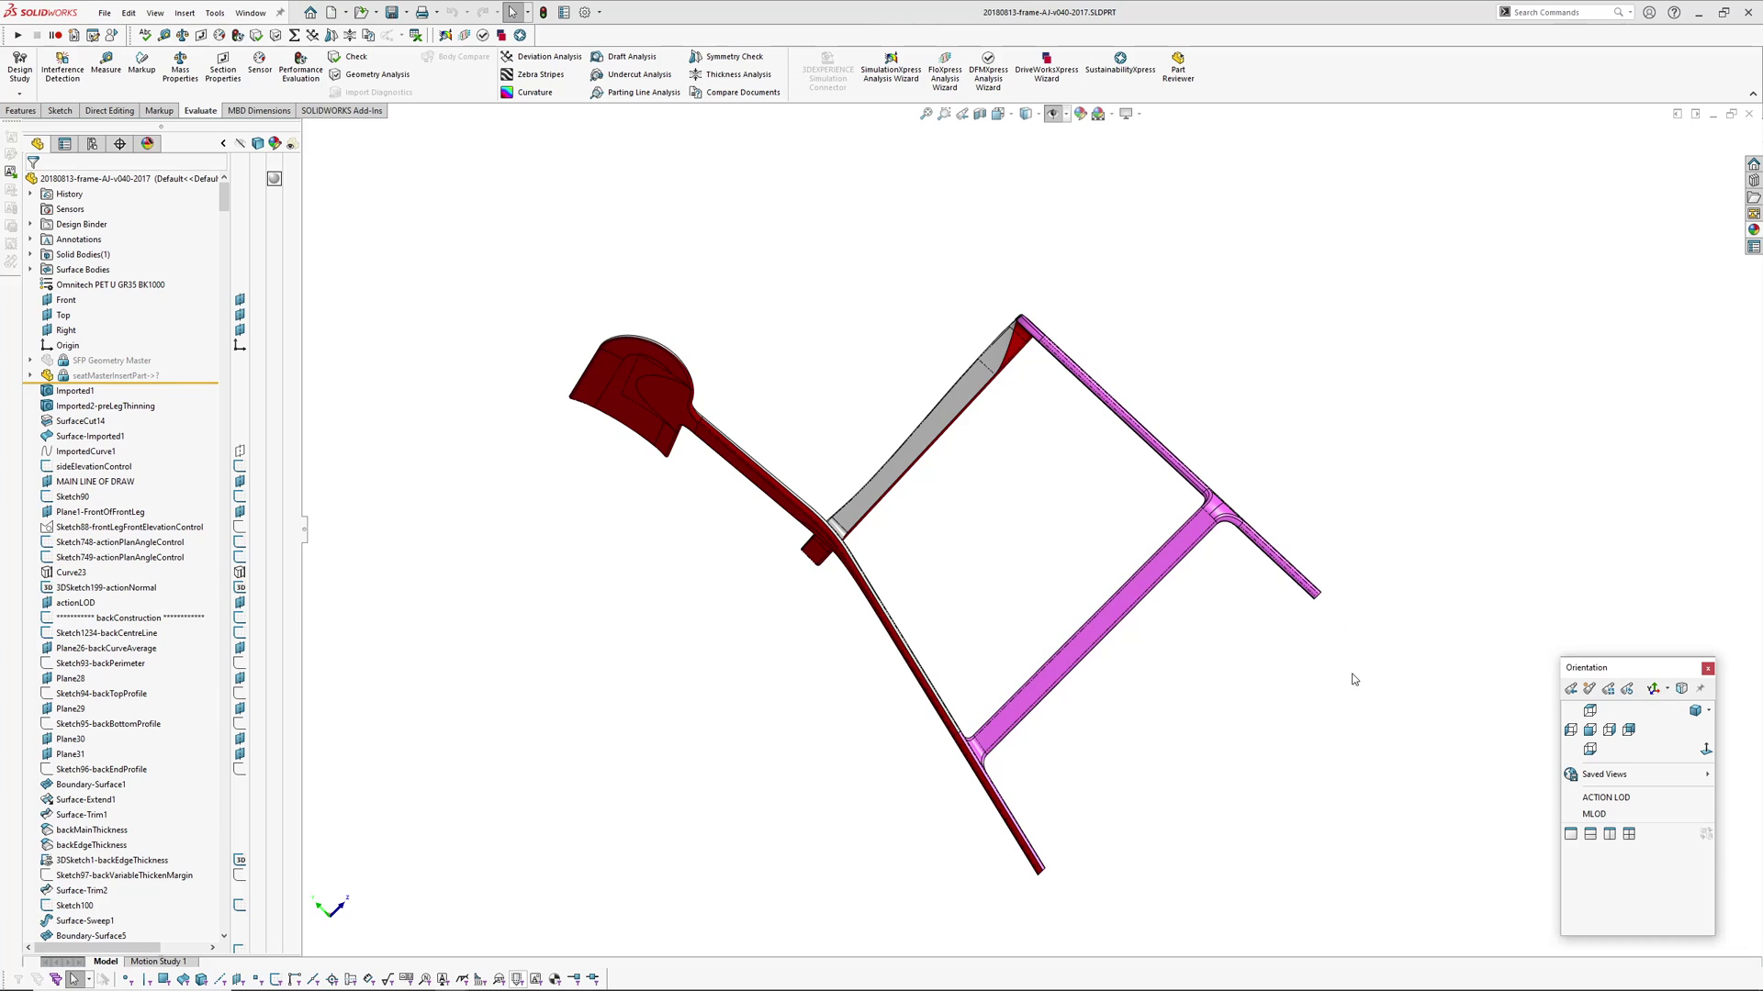
key(shift+Left)
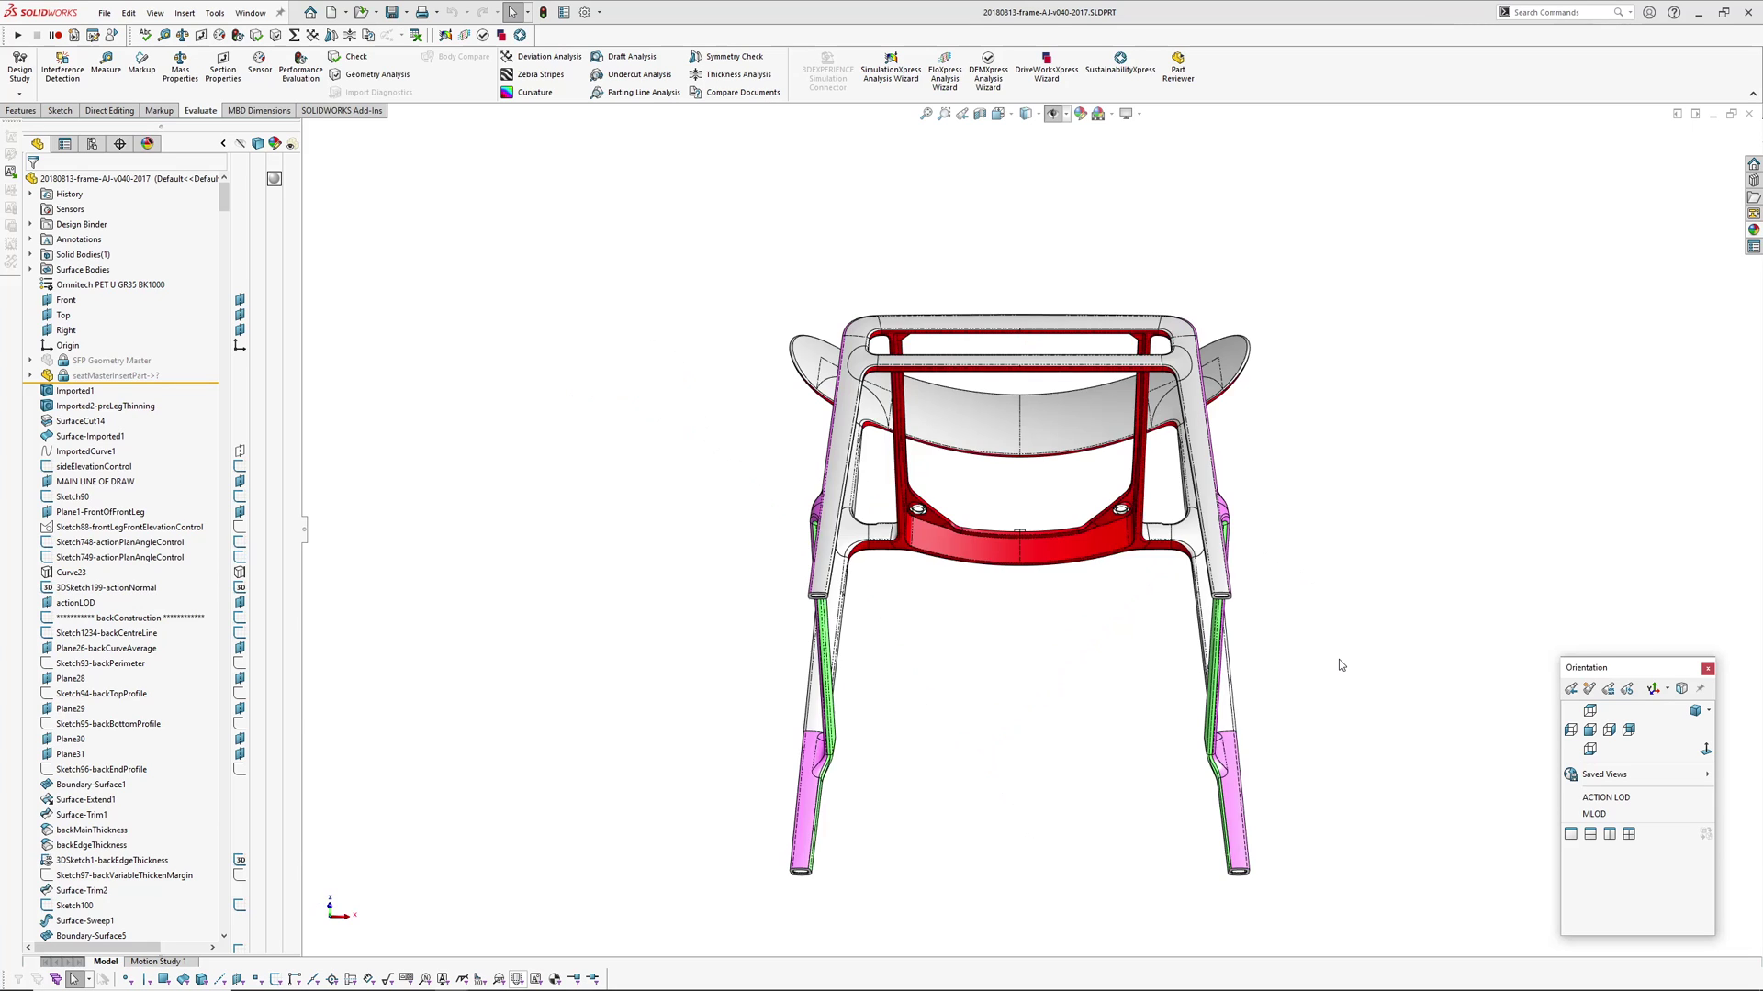
key(shift+Down)
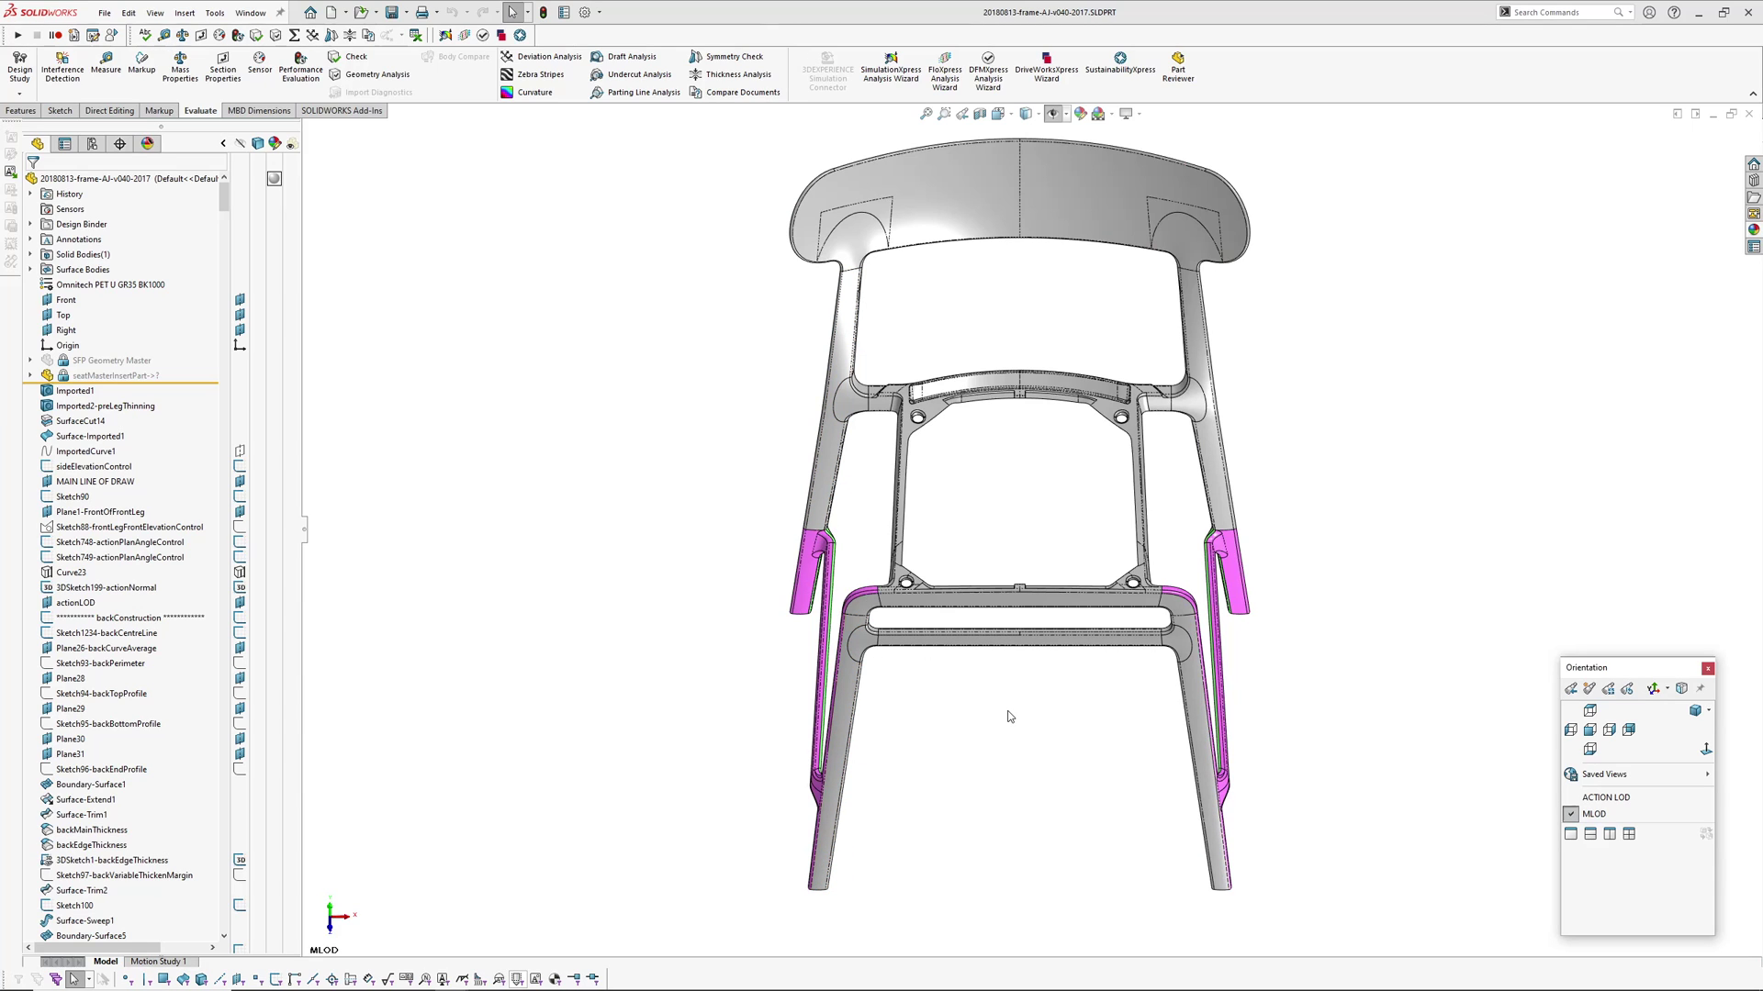
key(shift+Right)
key(shift+Right)
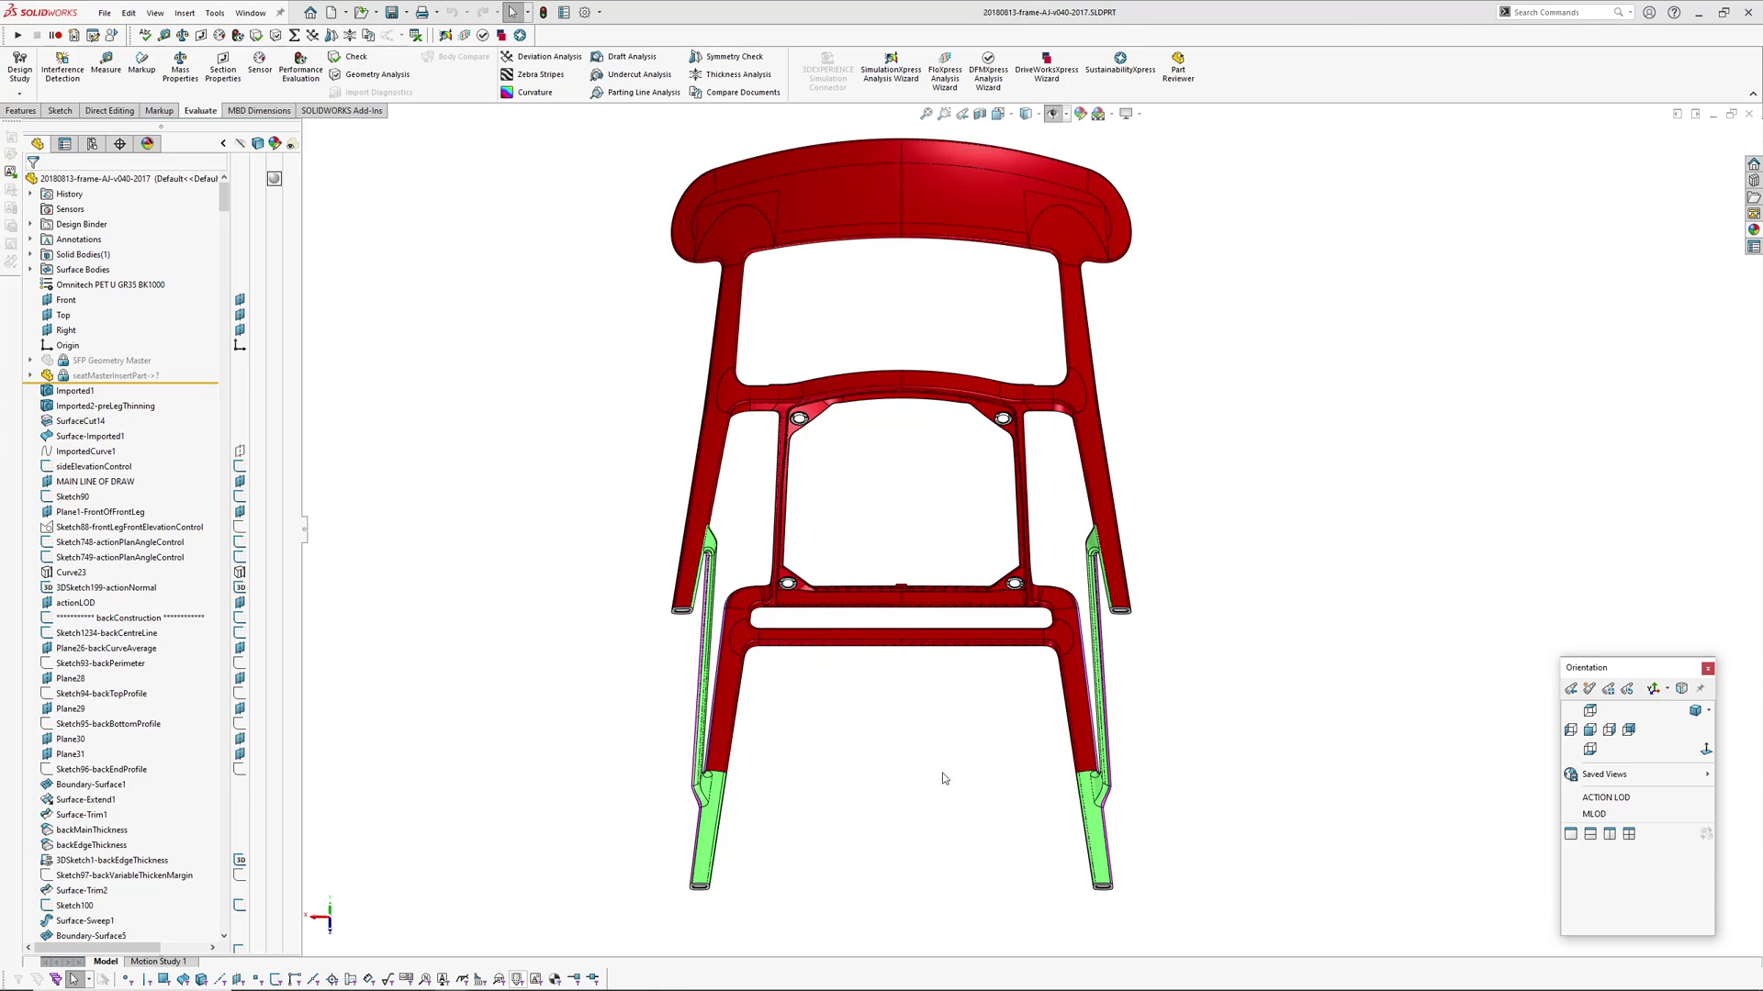
ctrl+middle_drag(902, 697, 947, 674)
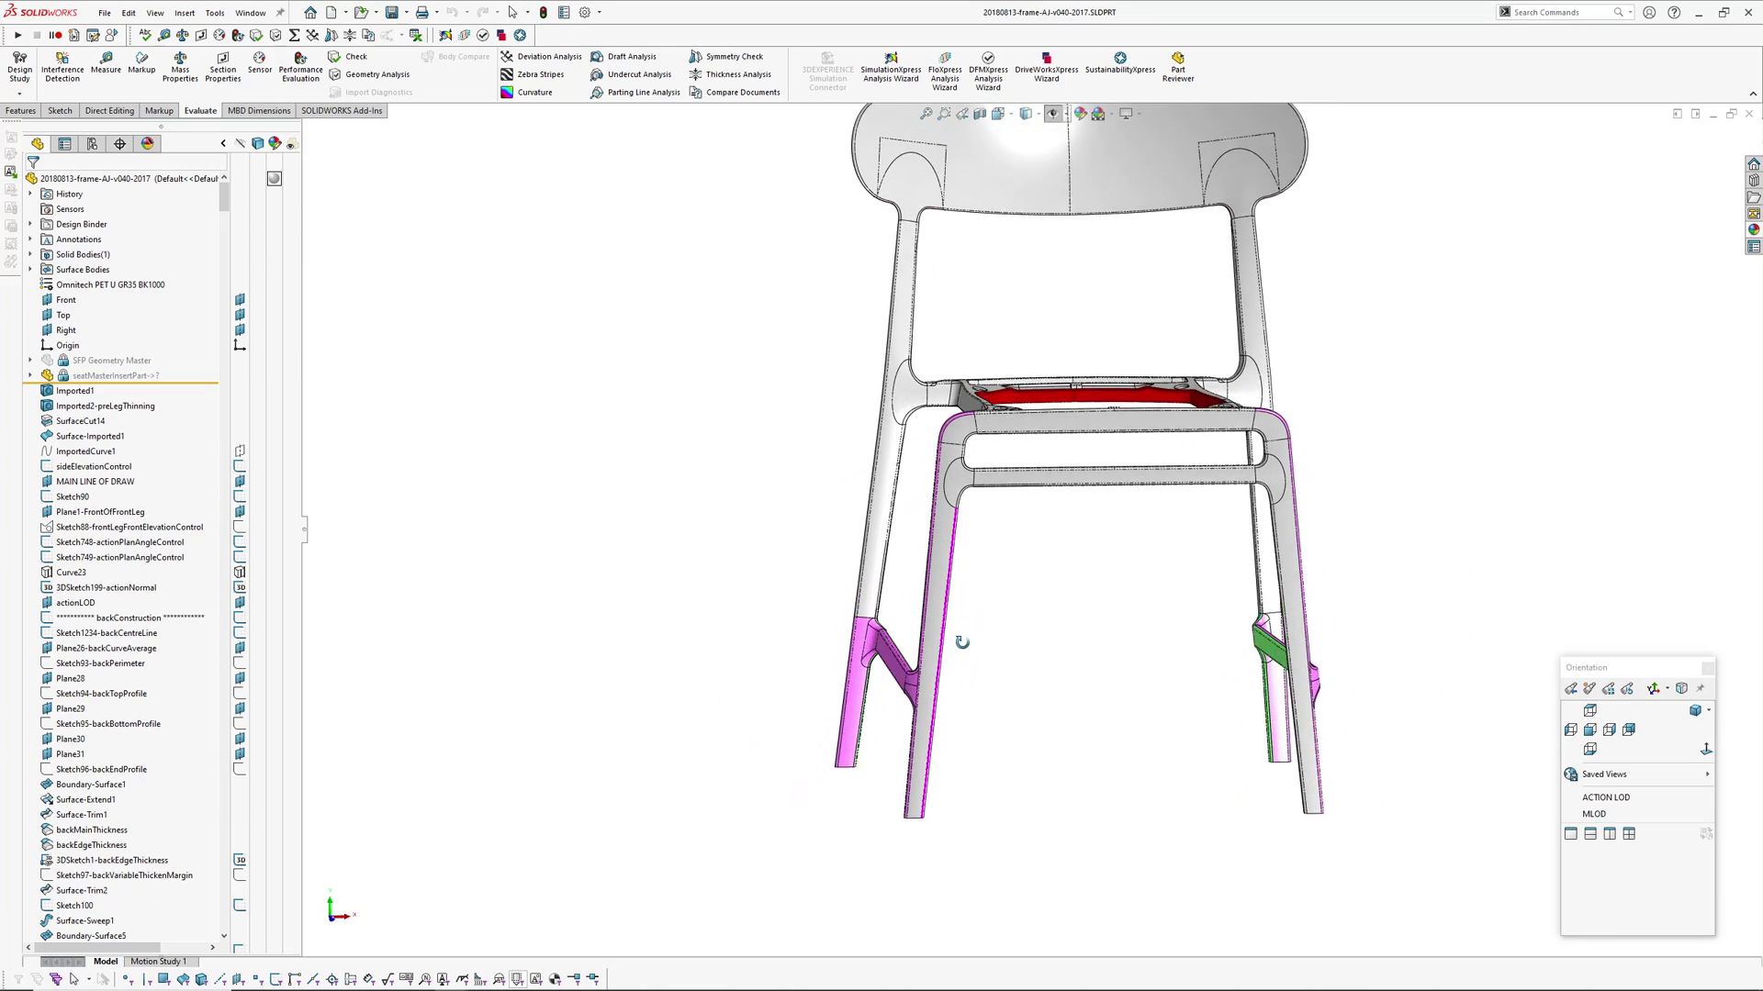
middle_drag(964, 638, 1009, 624)
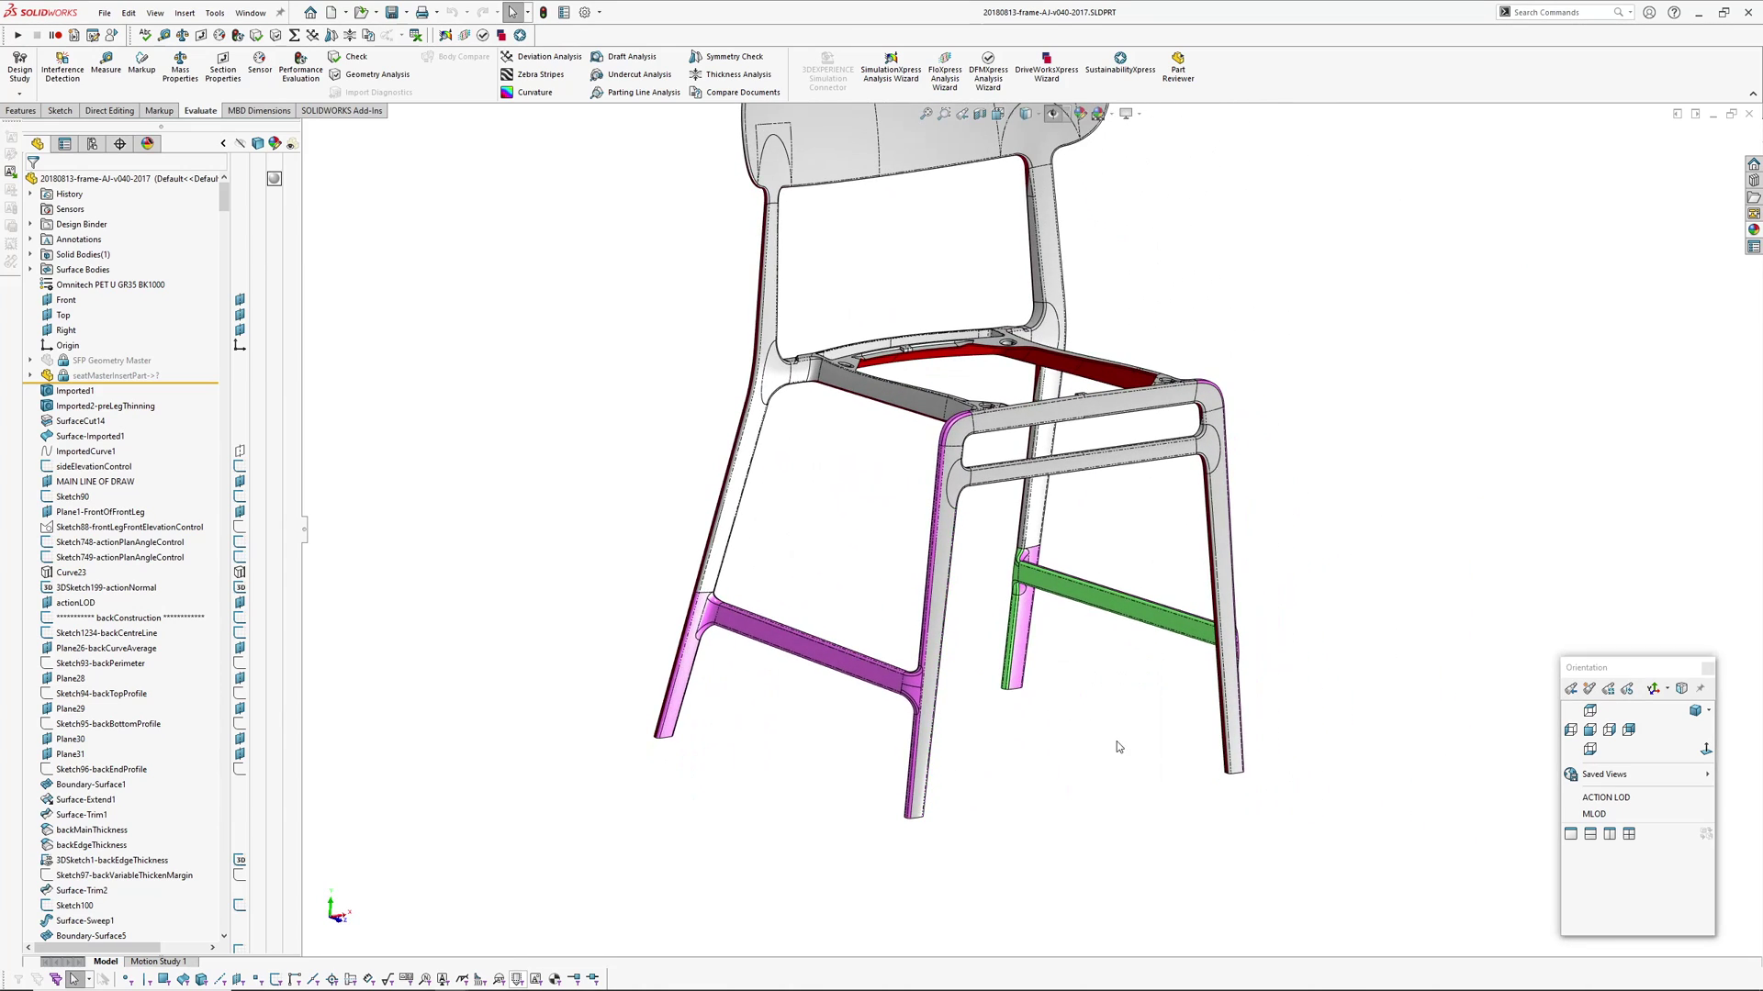
- Apply the saved ACTION LOD view and examine the coloured side stretchers and lower legs
click(1603, 799)
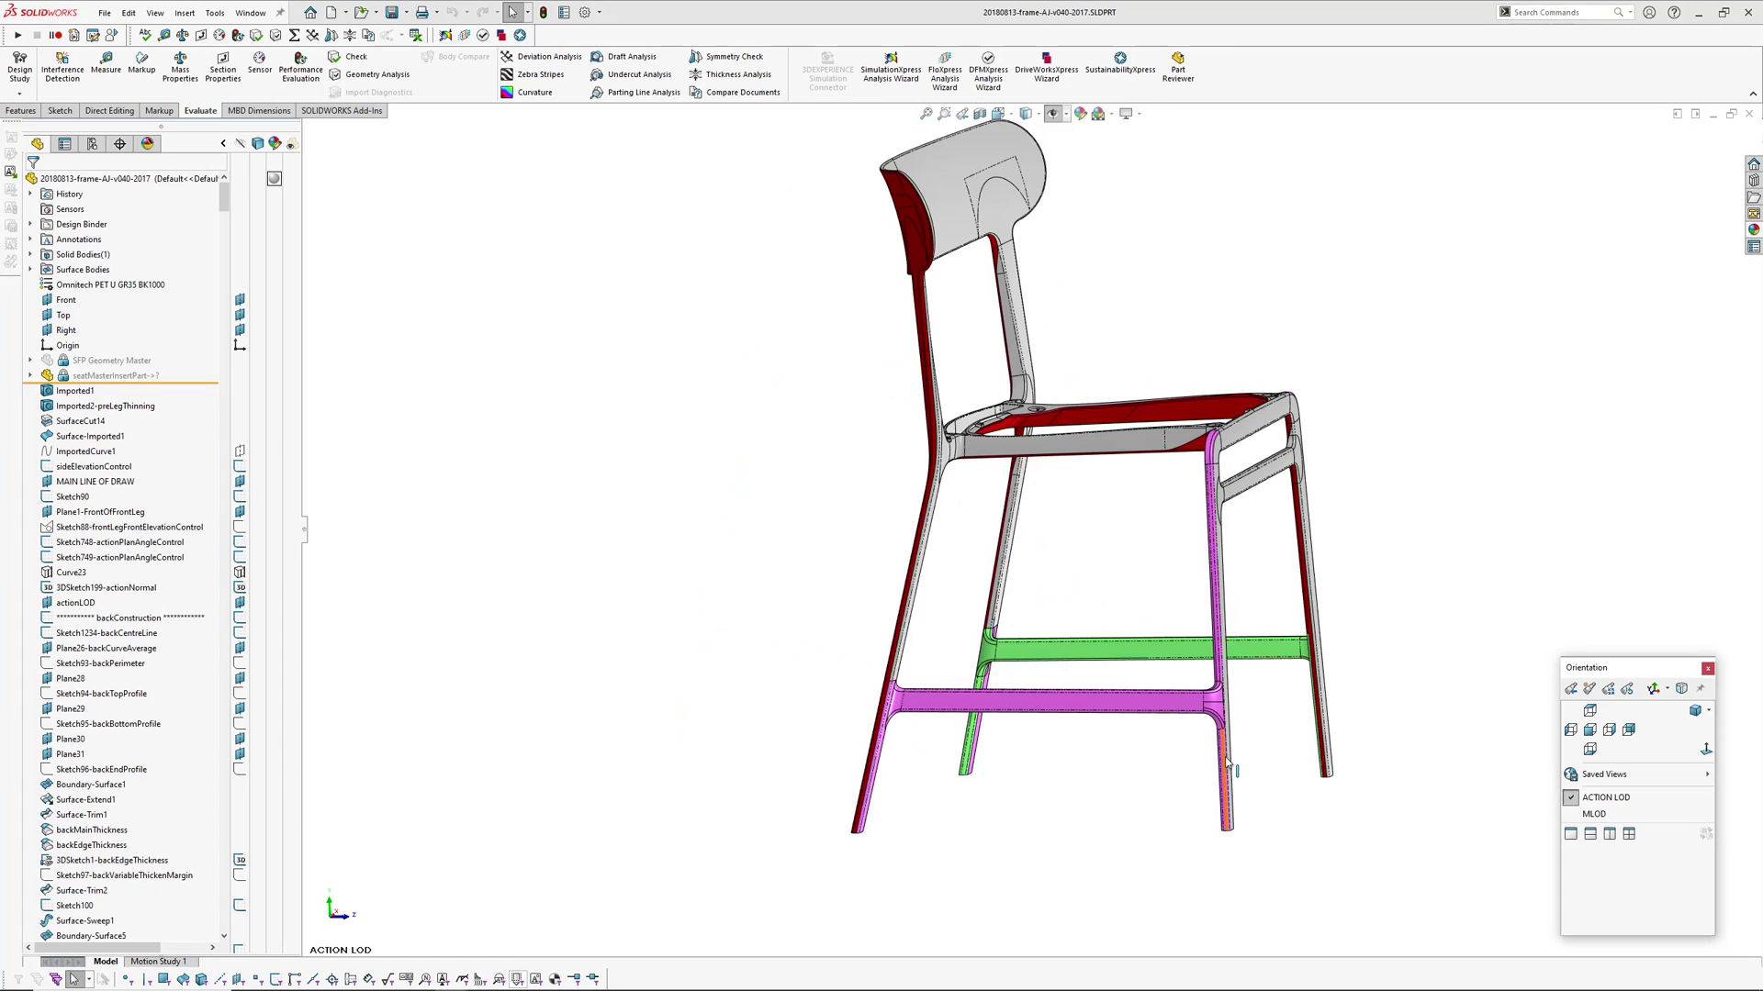
scroll(1228, 761, down, 5)
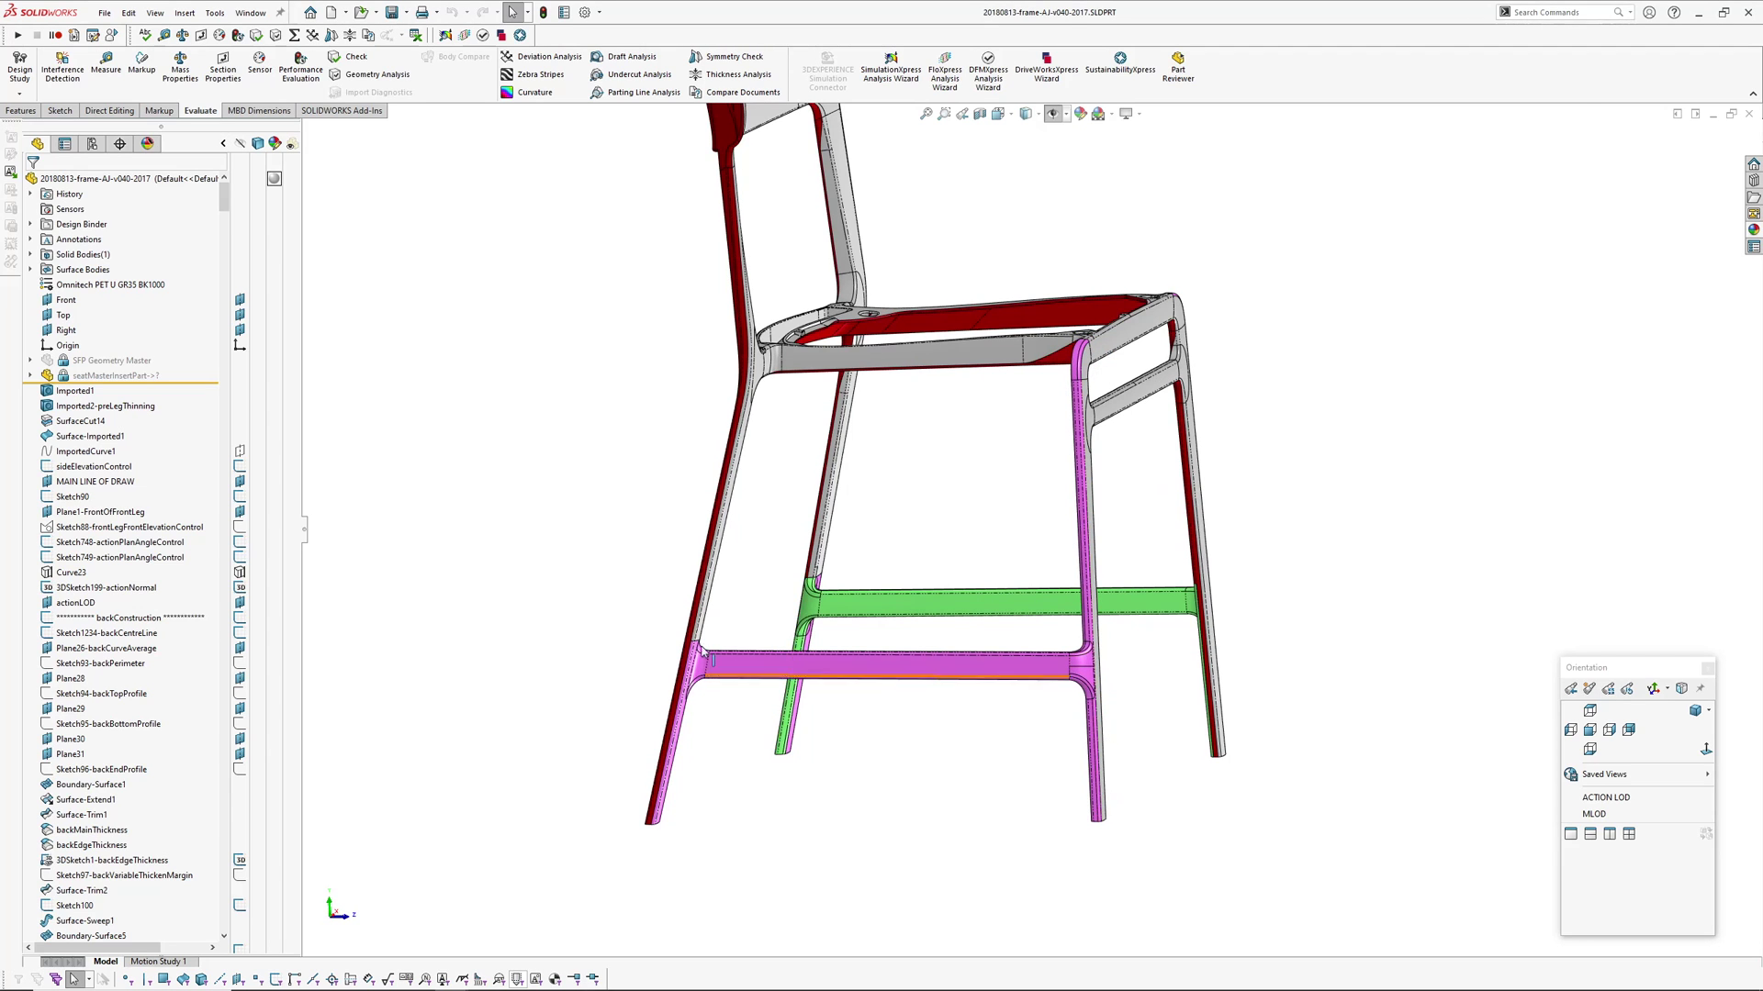
scroll(686, 643, down, 5)
scroll(858, 650, up, 5)
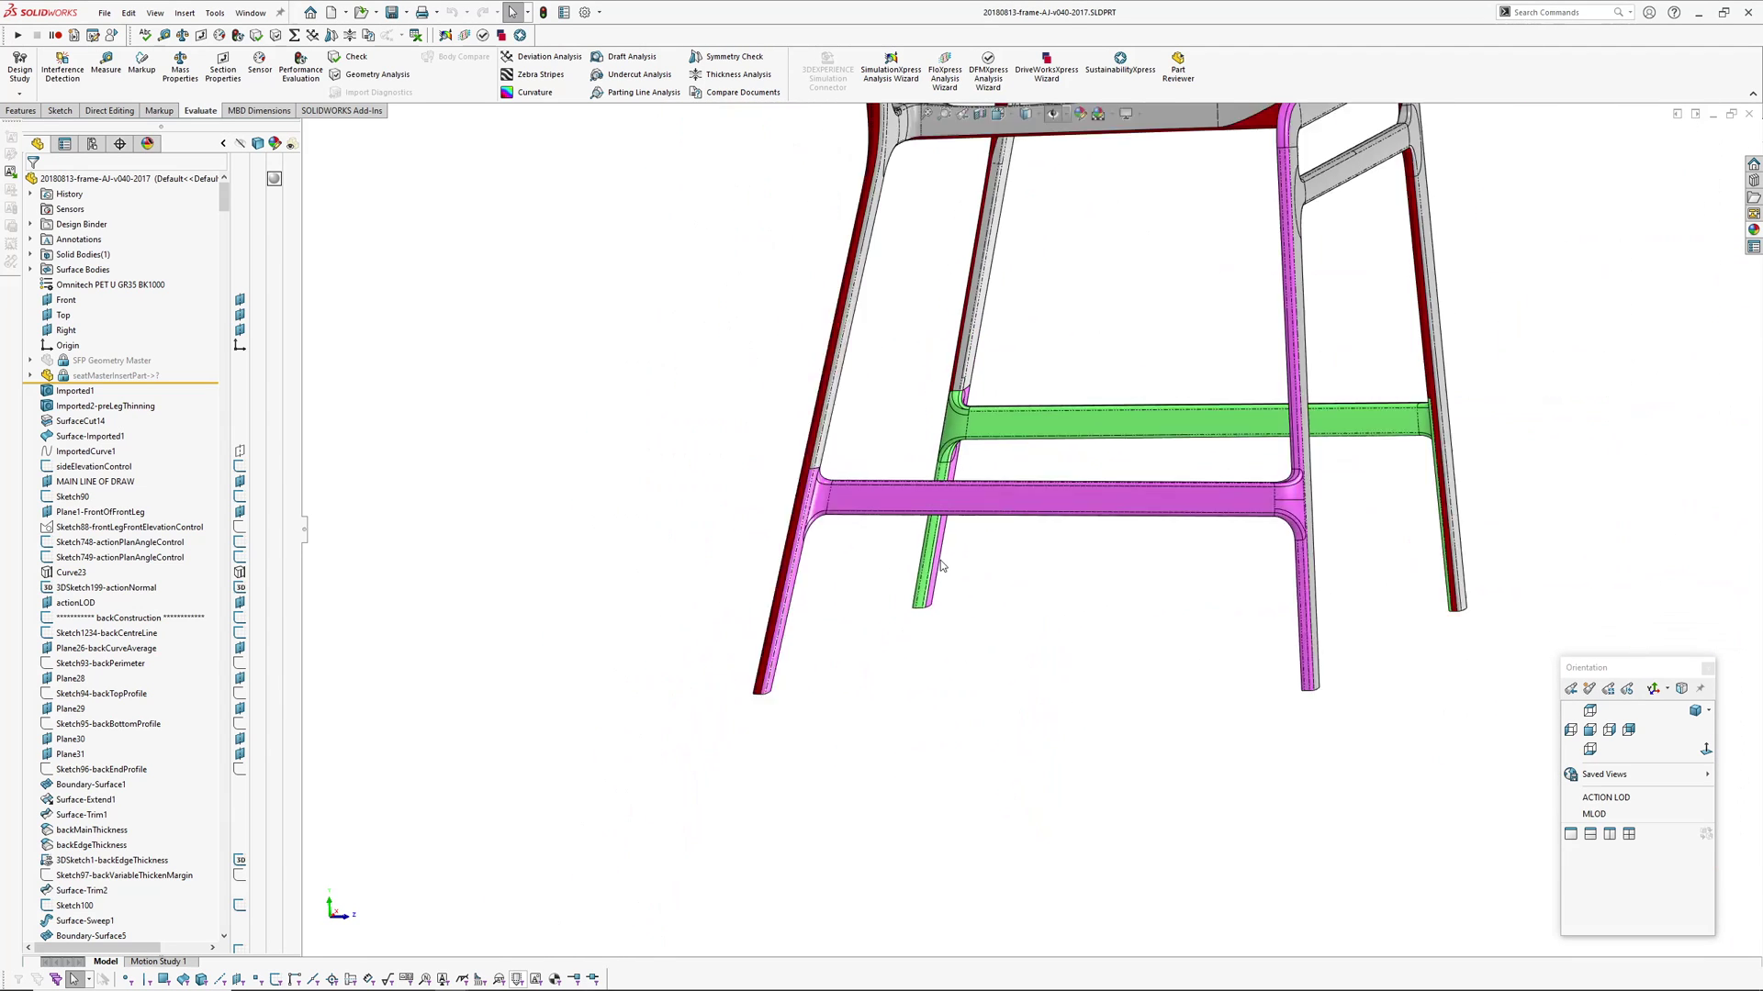
key(f)
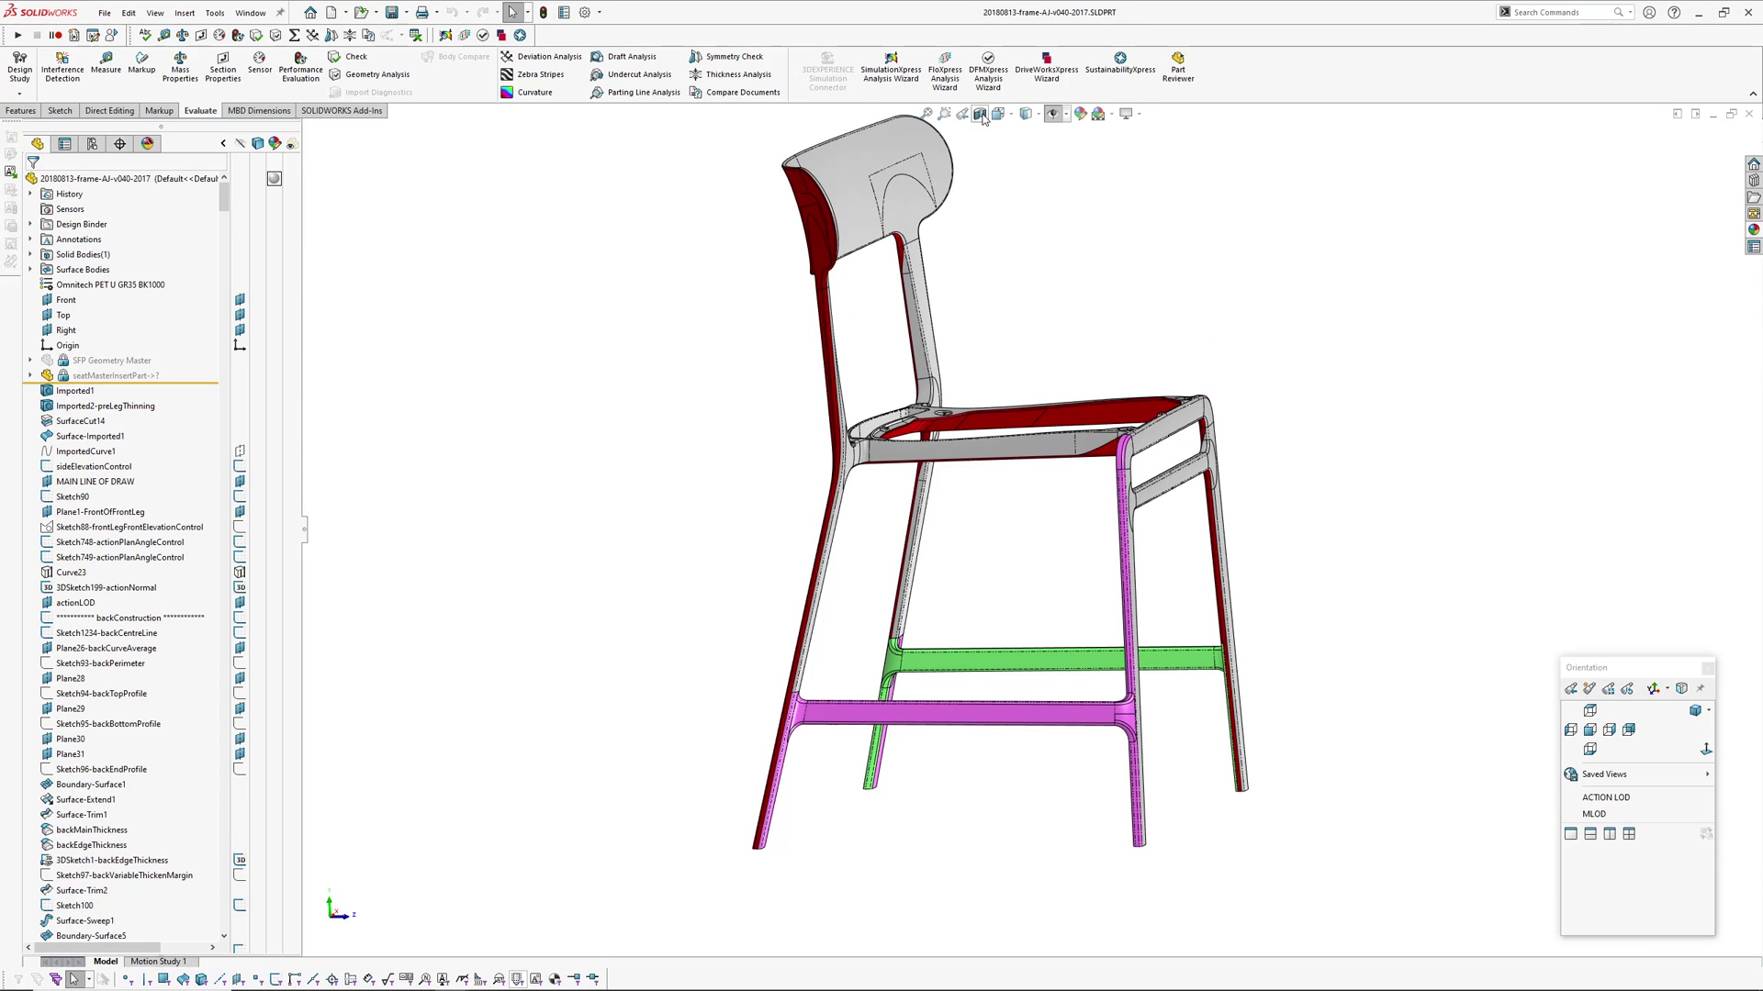
- Examine half of the frame from its outer and inner sides in a section view, and turn the section off
click(980, 114)
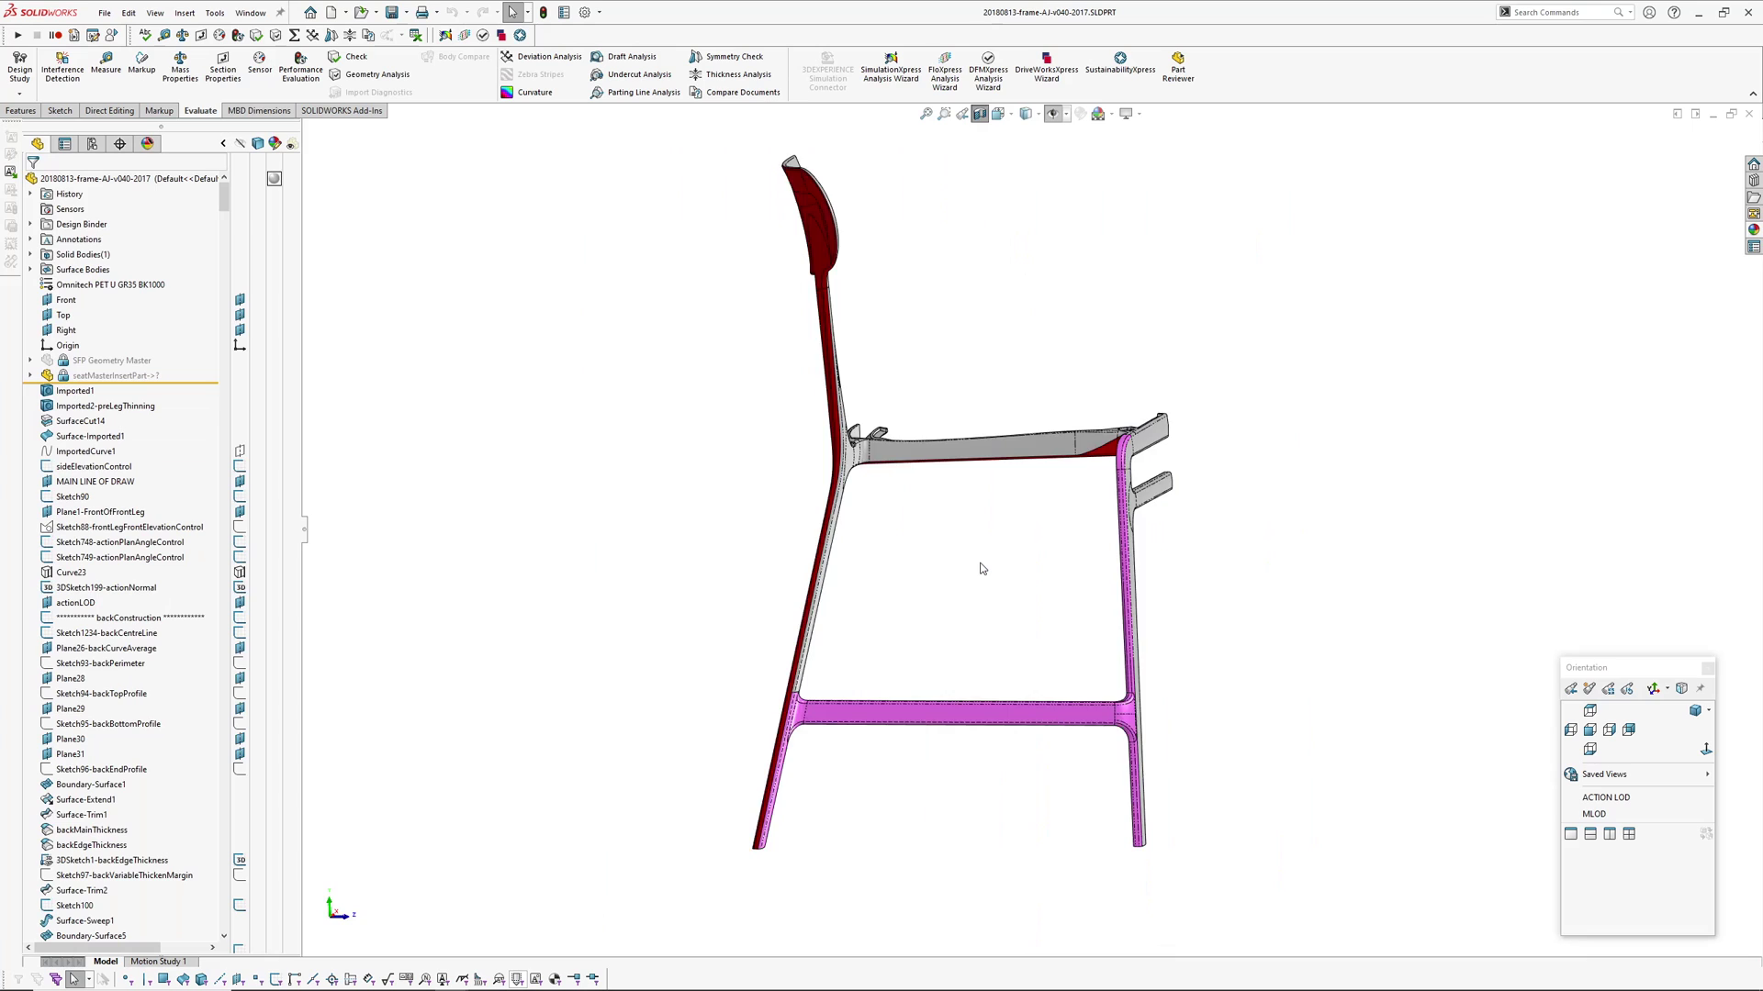
key(shift+Right)
key(shift+Right)
ctrl+middle_drag(901, 704, 882, 651)
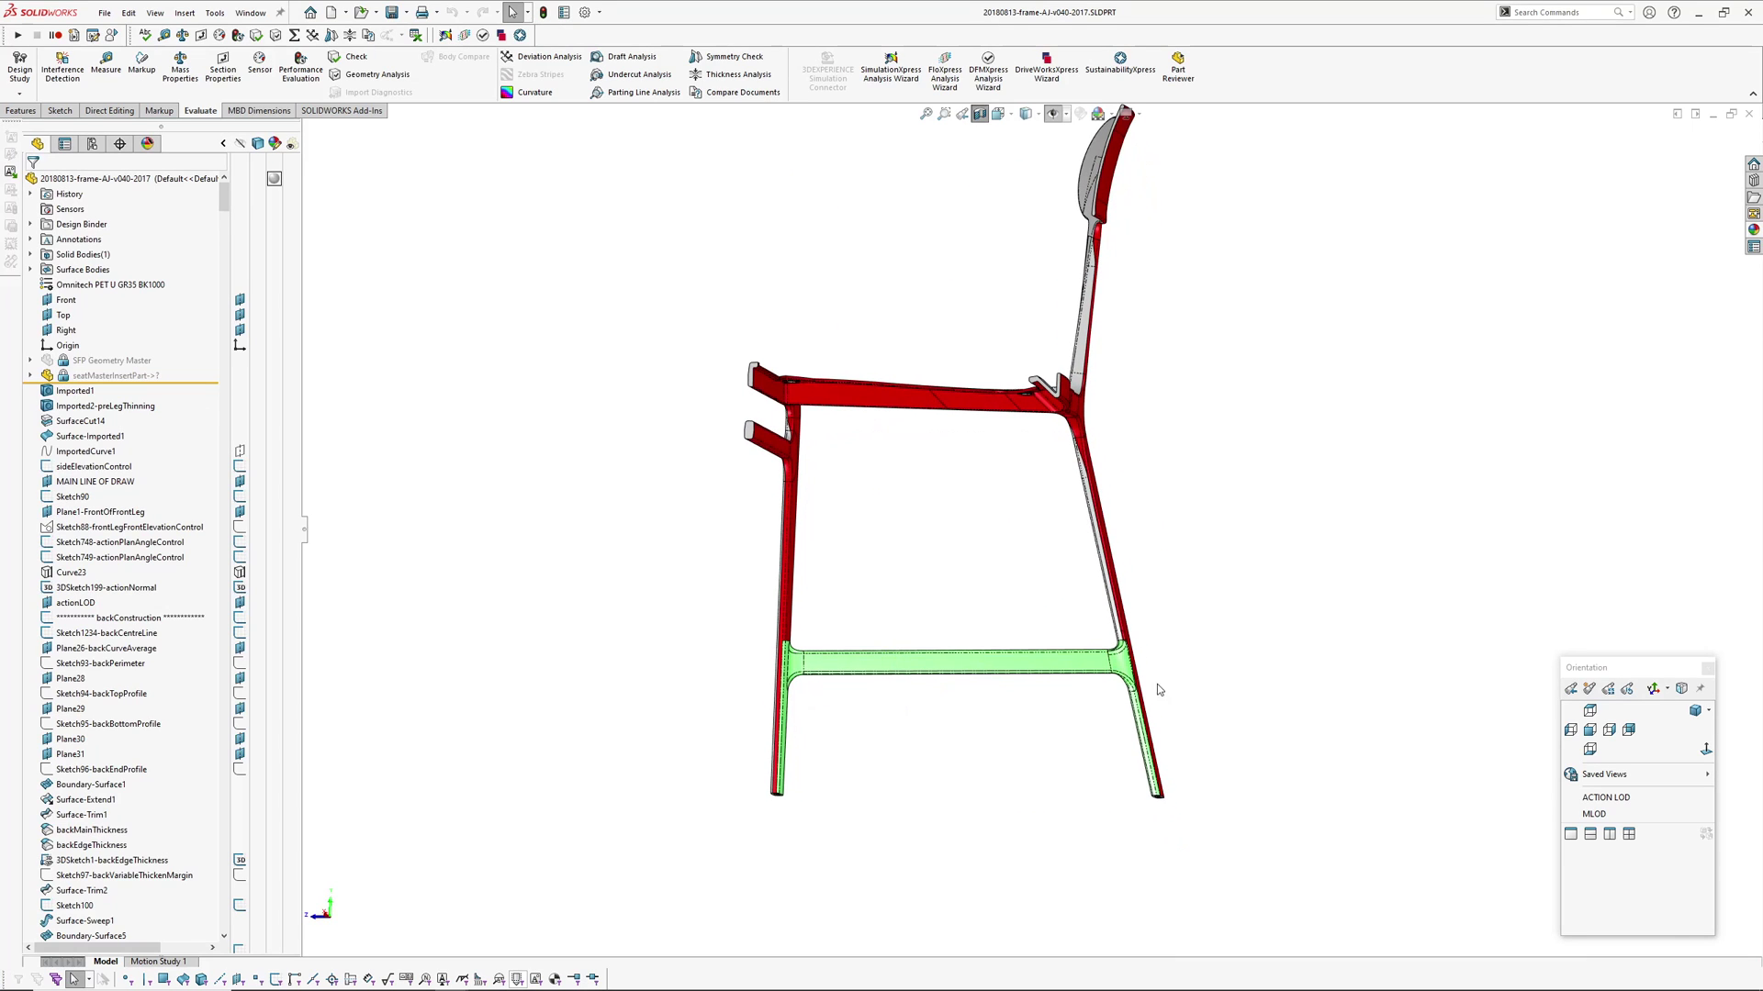
scroll(1061, 720, down, 1)
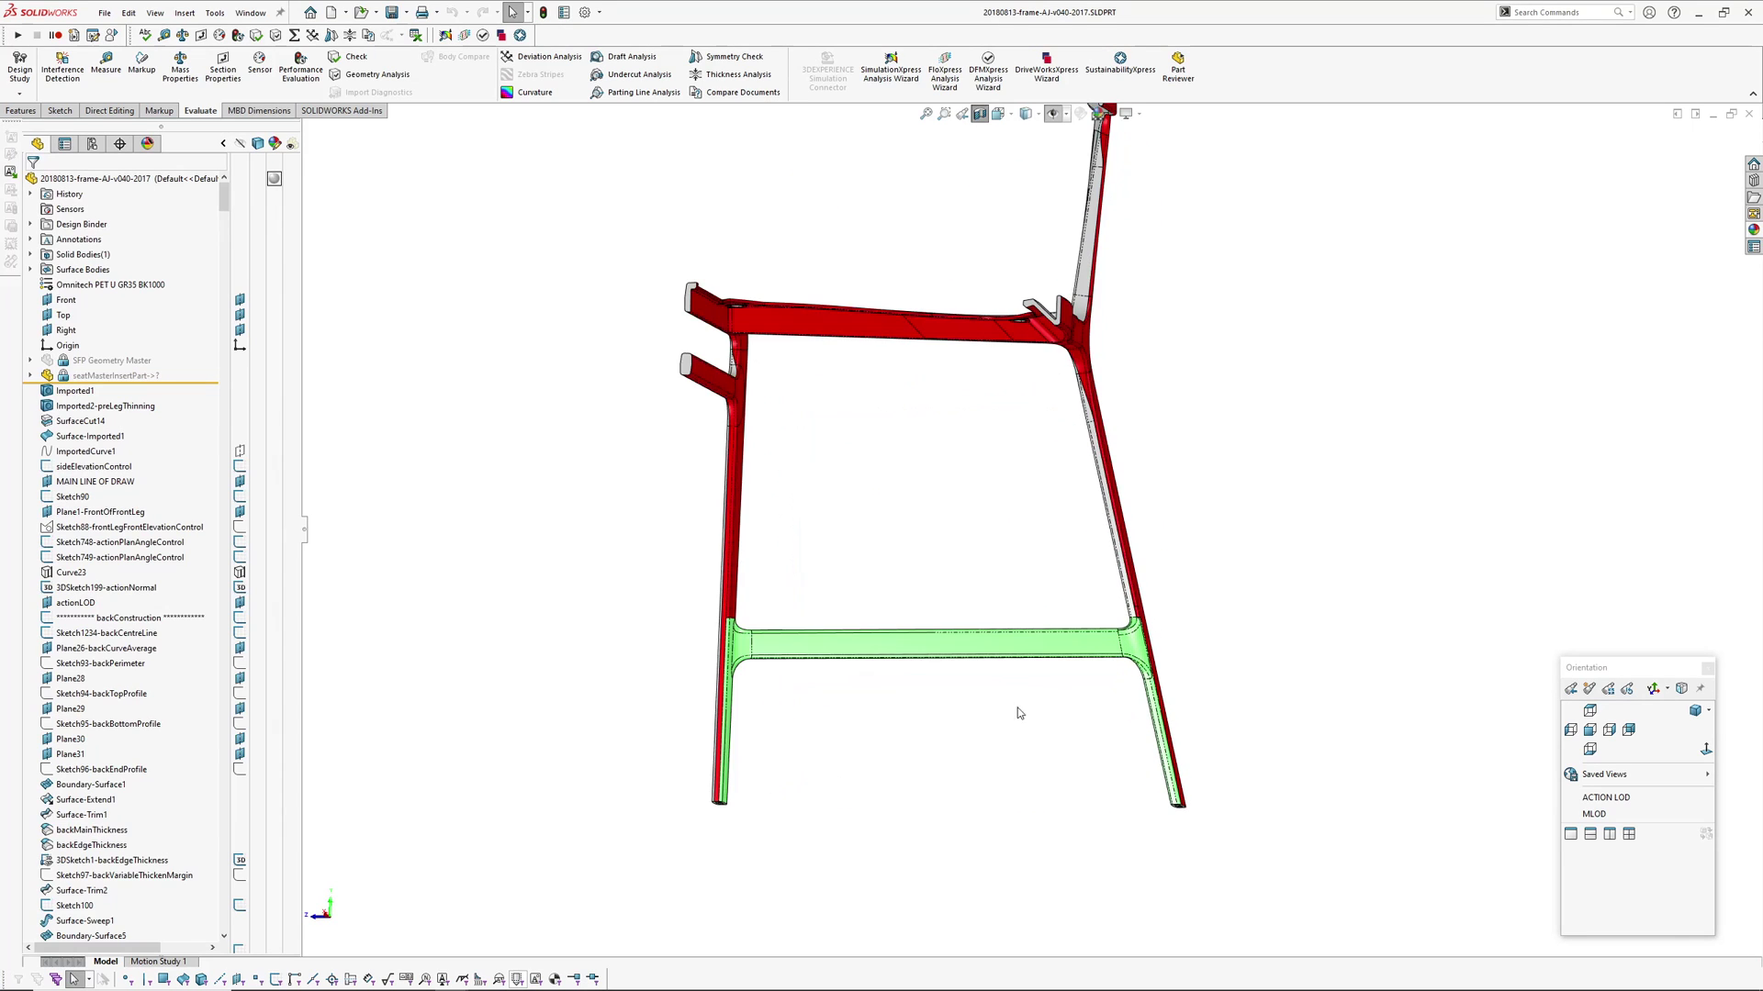
ctrl+middle_drag(999, 706, 1042, 630)
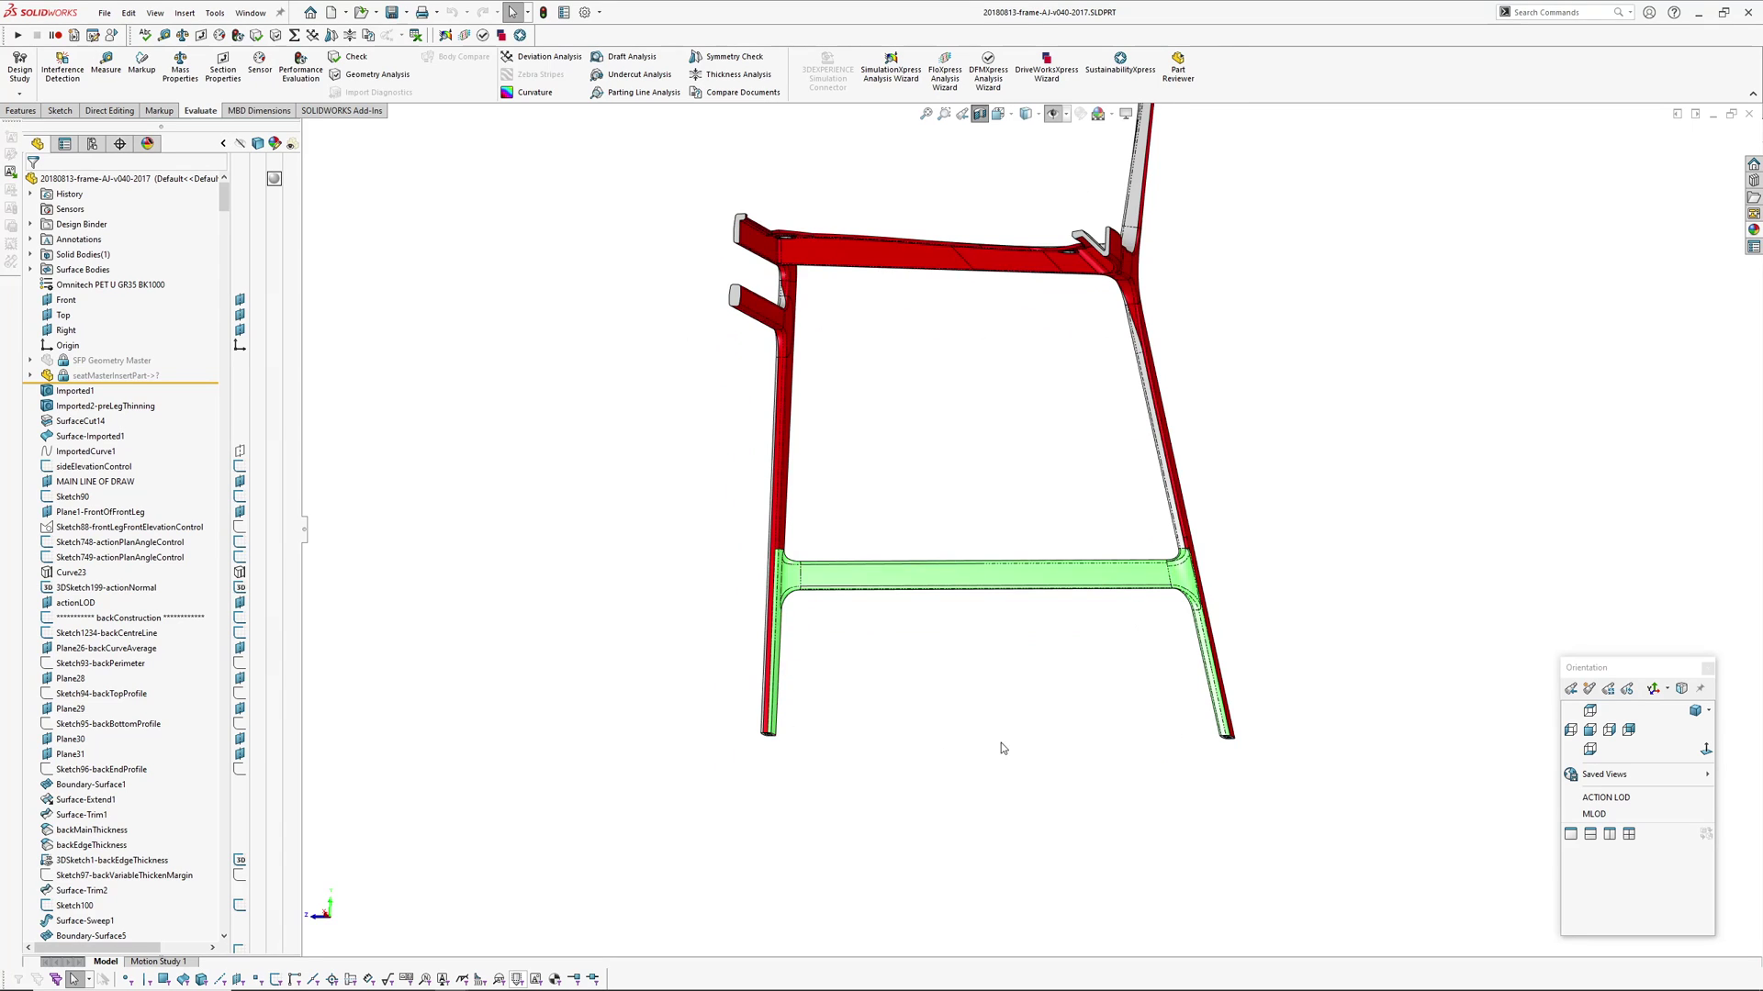
scroll(1057, 735, up, 2)
middle_drag(1104, 581, 1031, 579)
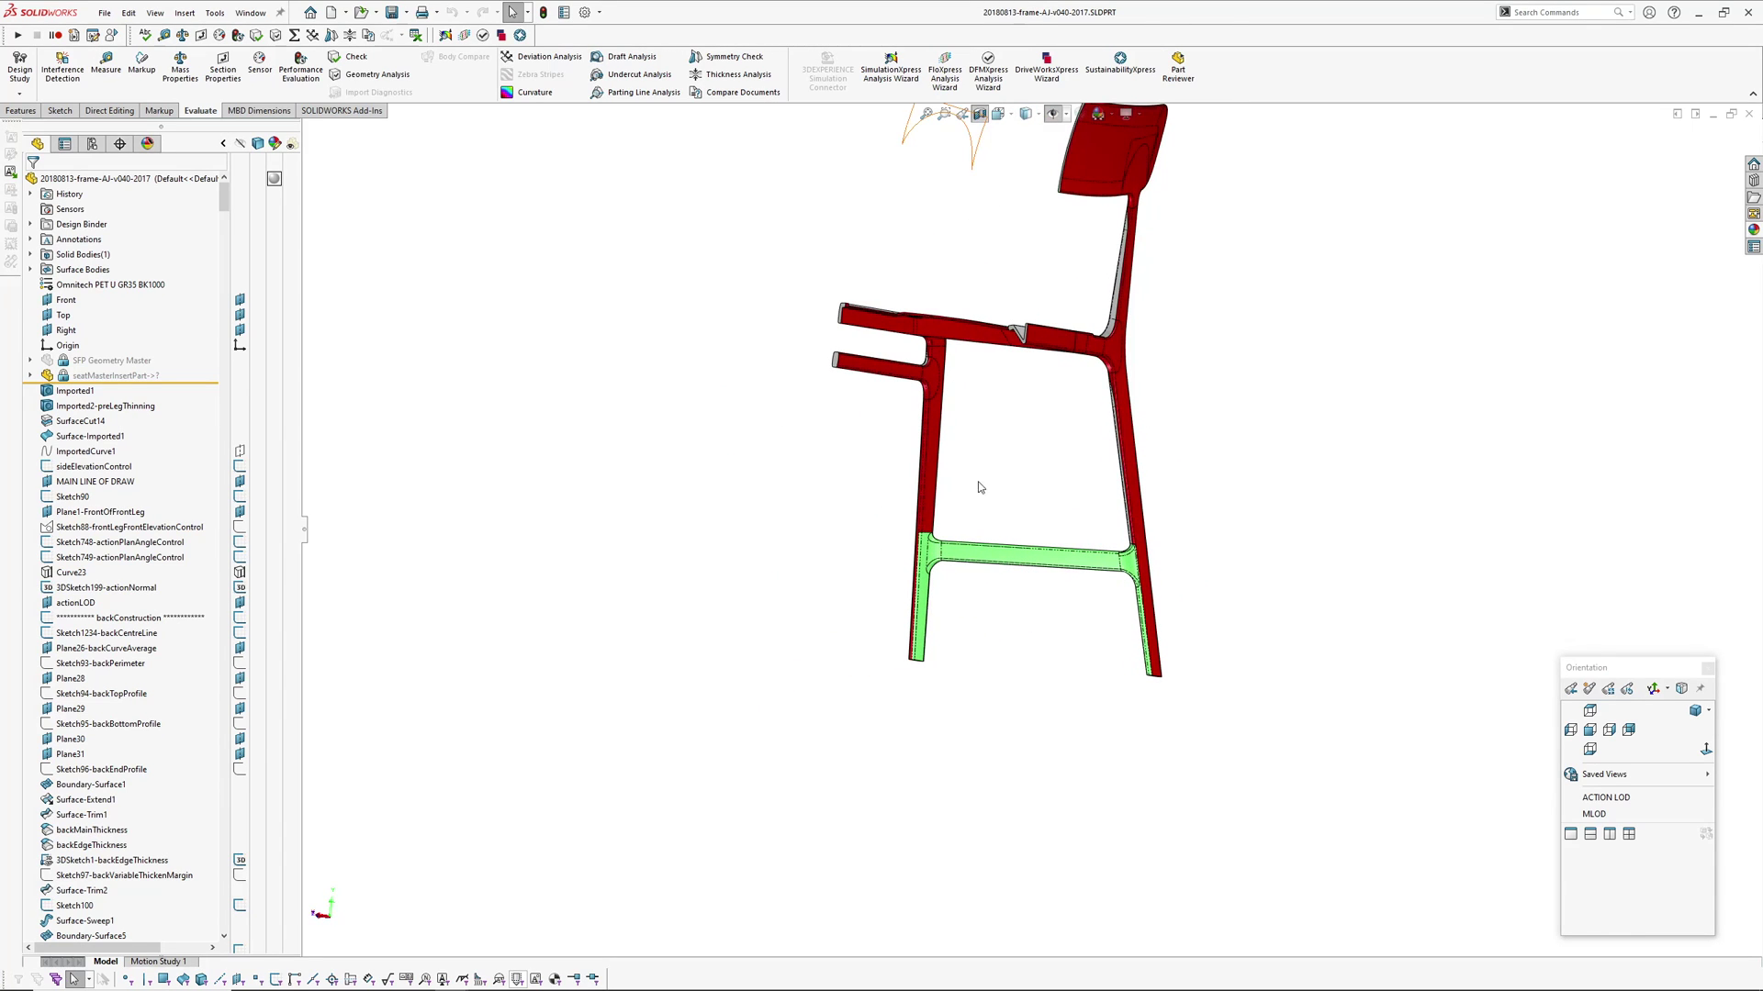
middle_drag(979, 488, 945, 472)
- Examine the stretcher-to-leg joints, the rear legs and the front rails of the whole frame up close
scroll(835, 603, down, 4)
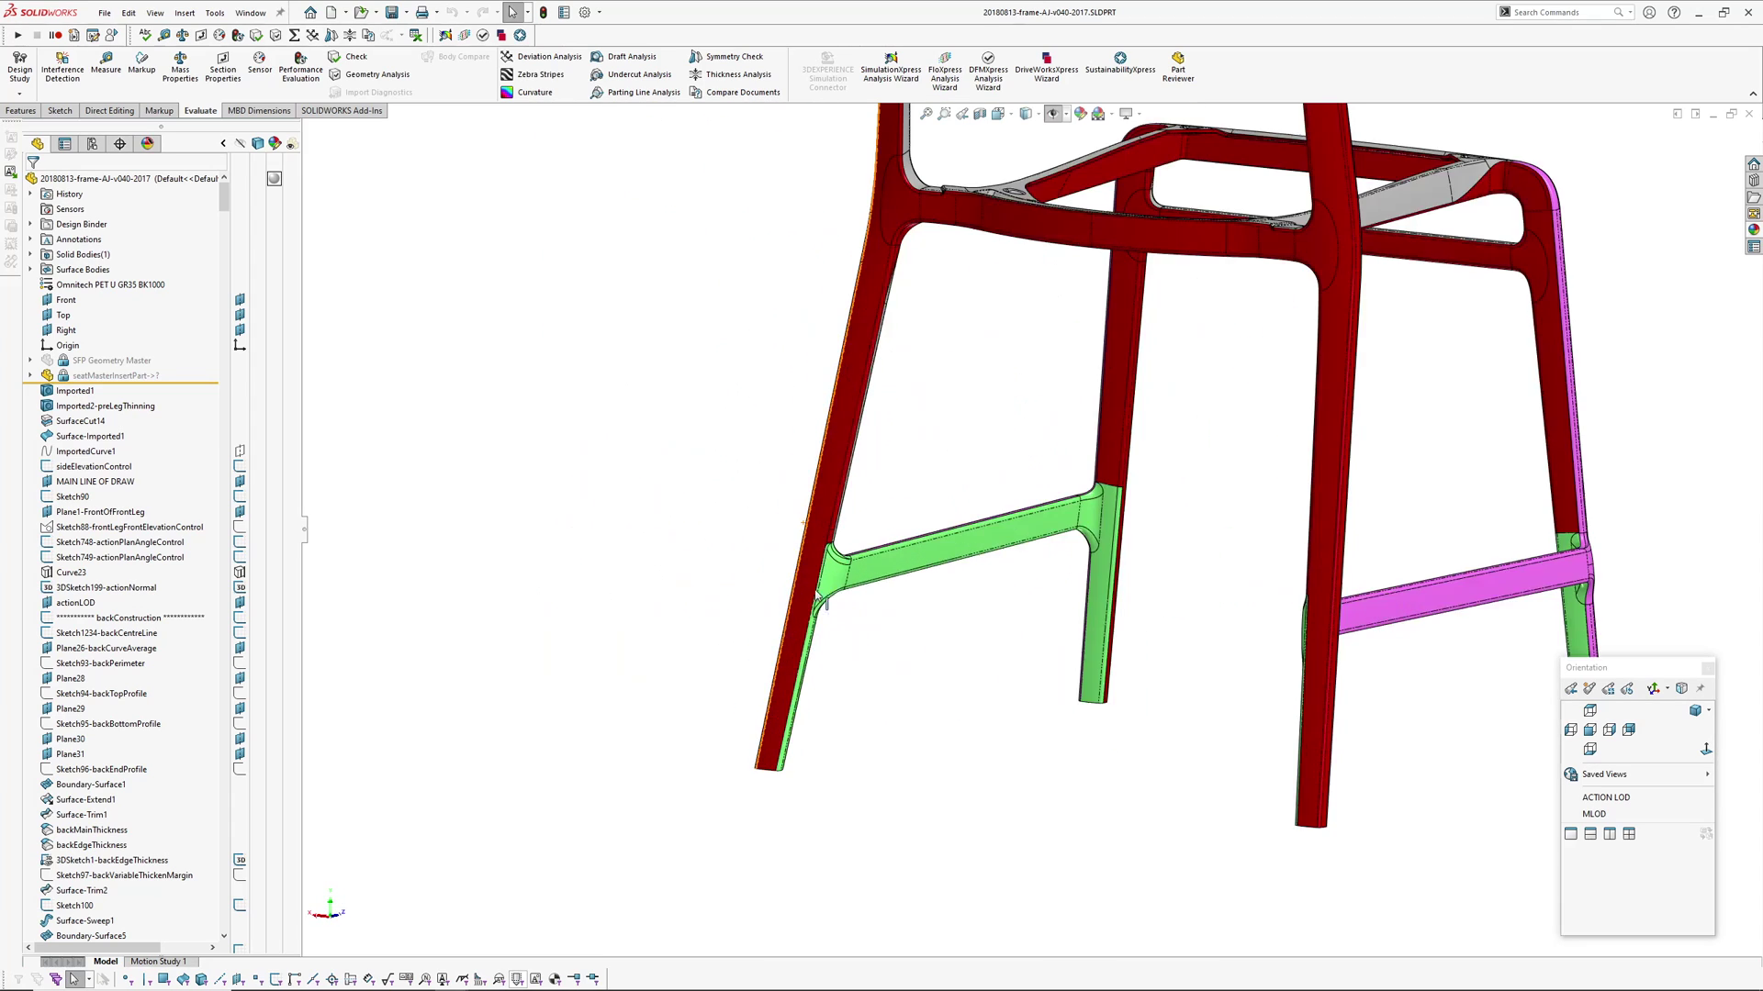
middle_drag(835, 602, 925, 436)
scroll(835, 700, down, 3)
middle_drag(835, 701, 702, 835)
scroll(1044, 572, up, 2)
scroll(1045, 572, up, 2)
scroll(846, 441, down, 4)
middle_drag(909, 397, 984, 611)
scroll(870, 461, down, 3)
scroll(781, 473, up, 2)
scroll(984, 610, up, 2)
middle_drag(948, 507, 668, 568)
scroll(667, 568, down, 6)
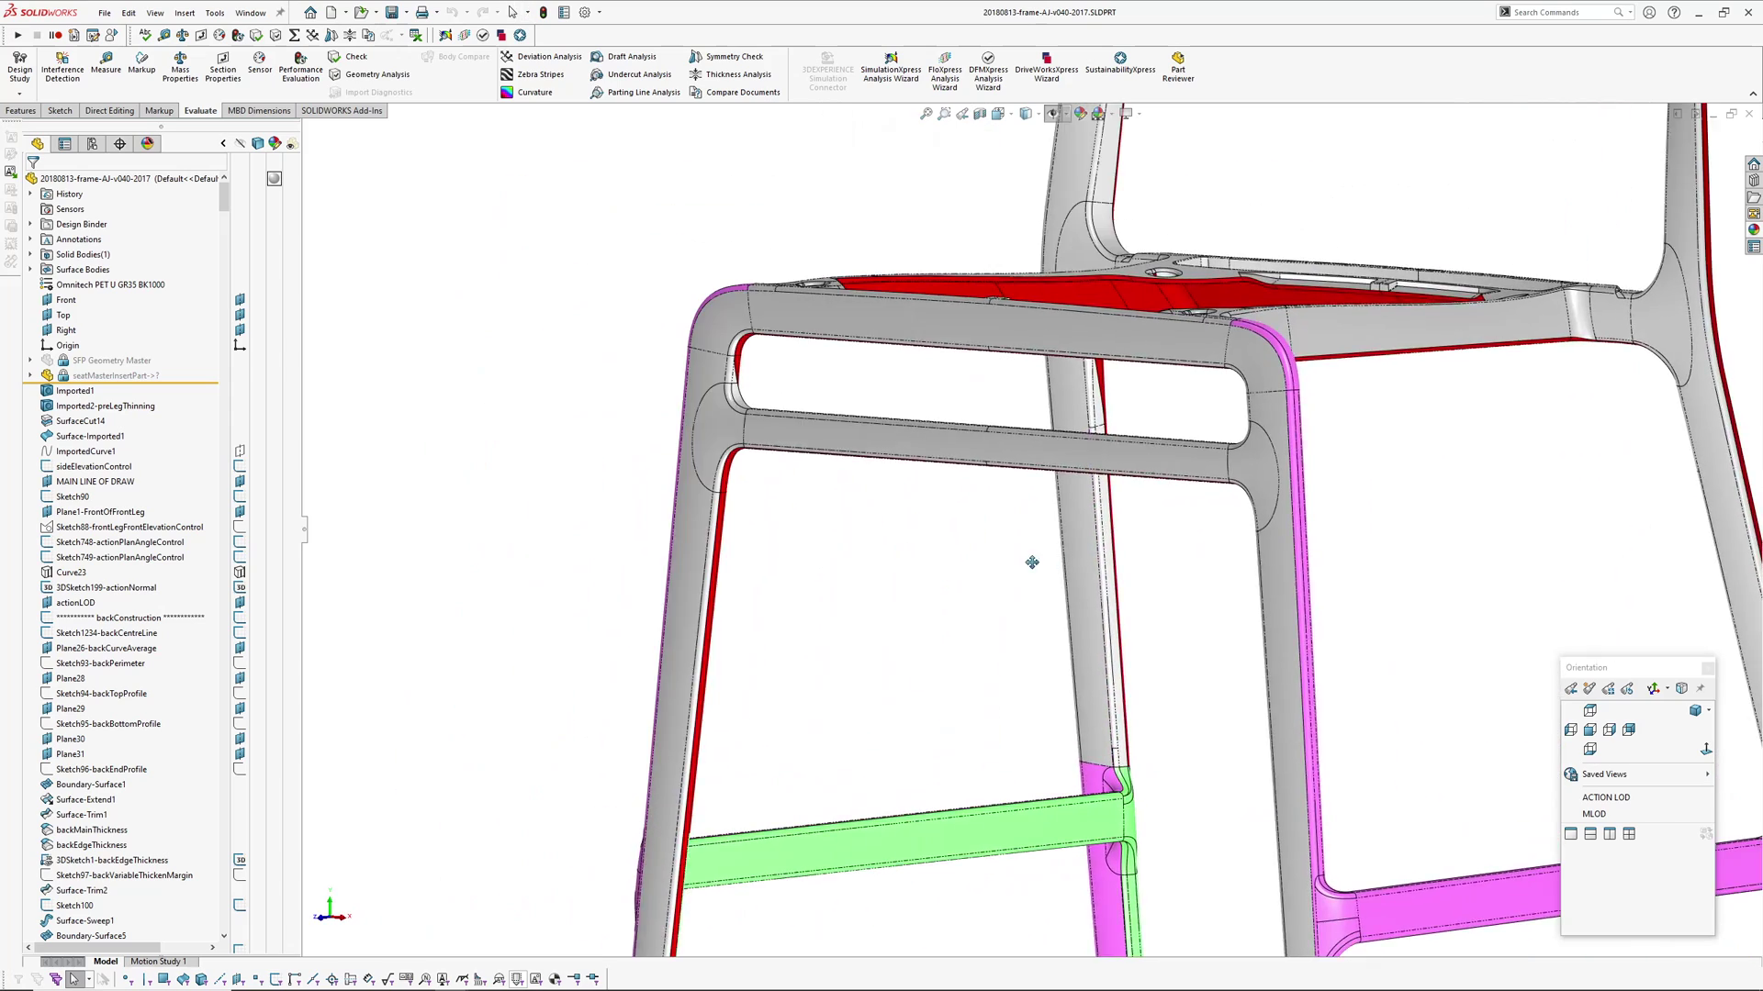
- Examine the blended corner of the opening between the two front rails and its parting edge up close
scroll(762, 350, down, 3)
middle_drag(762, 351, 822, 457)
scroll(823, 410, down, 2)
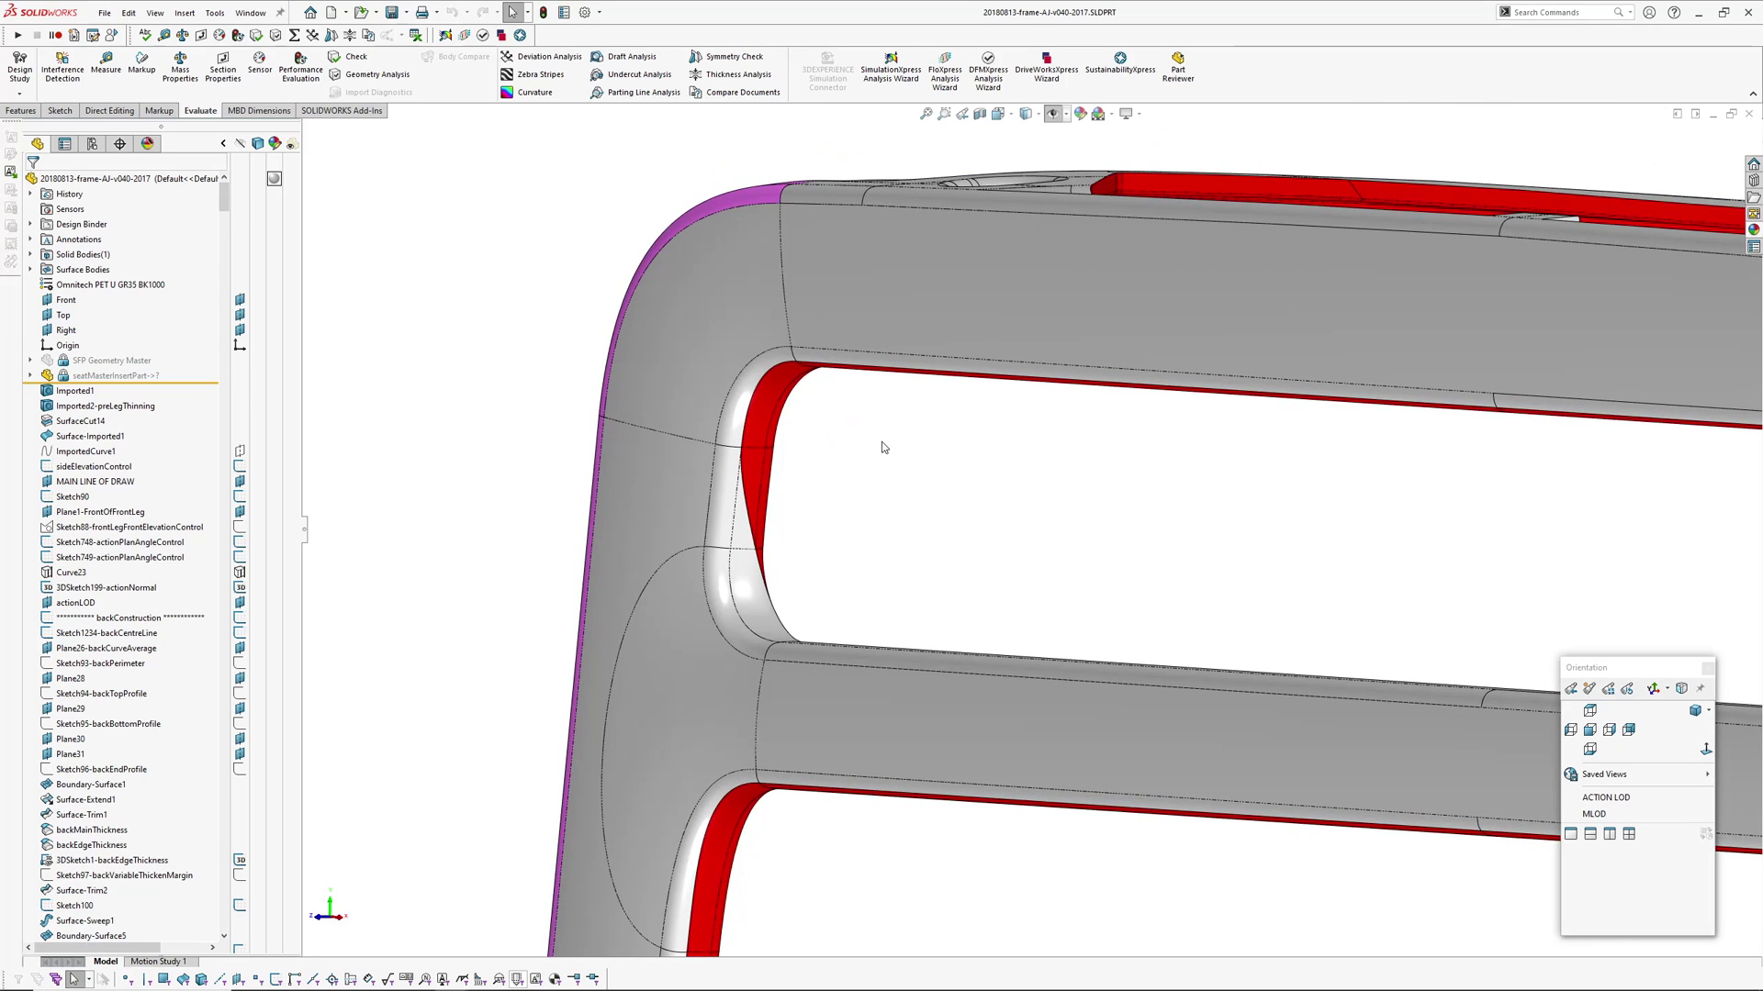
scroll(882, 447, down, 3)
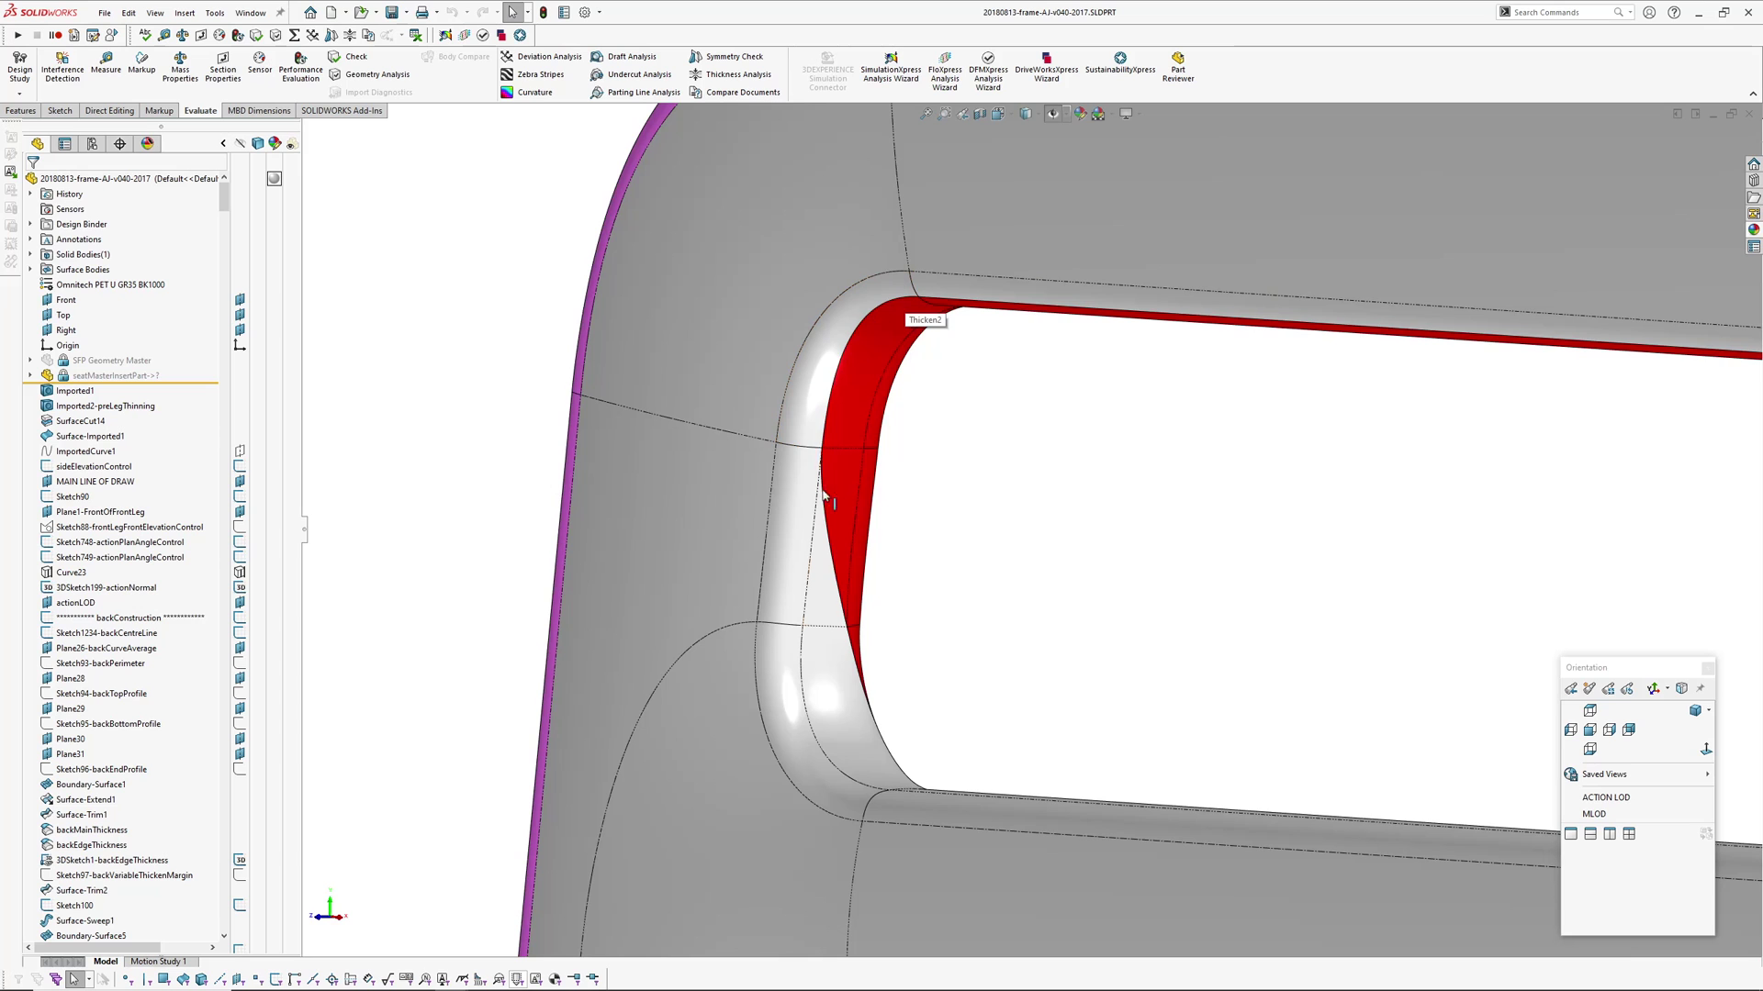
scroll(930, 757, up, 5)
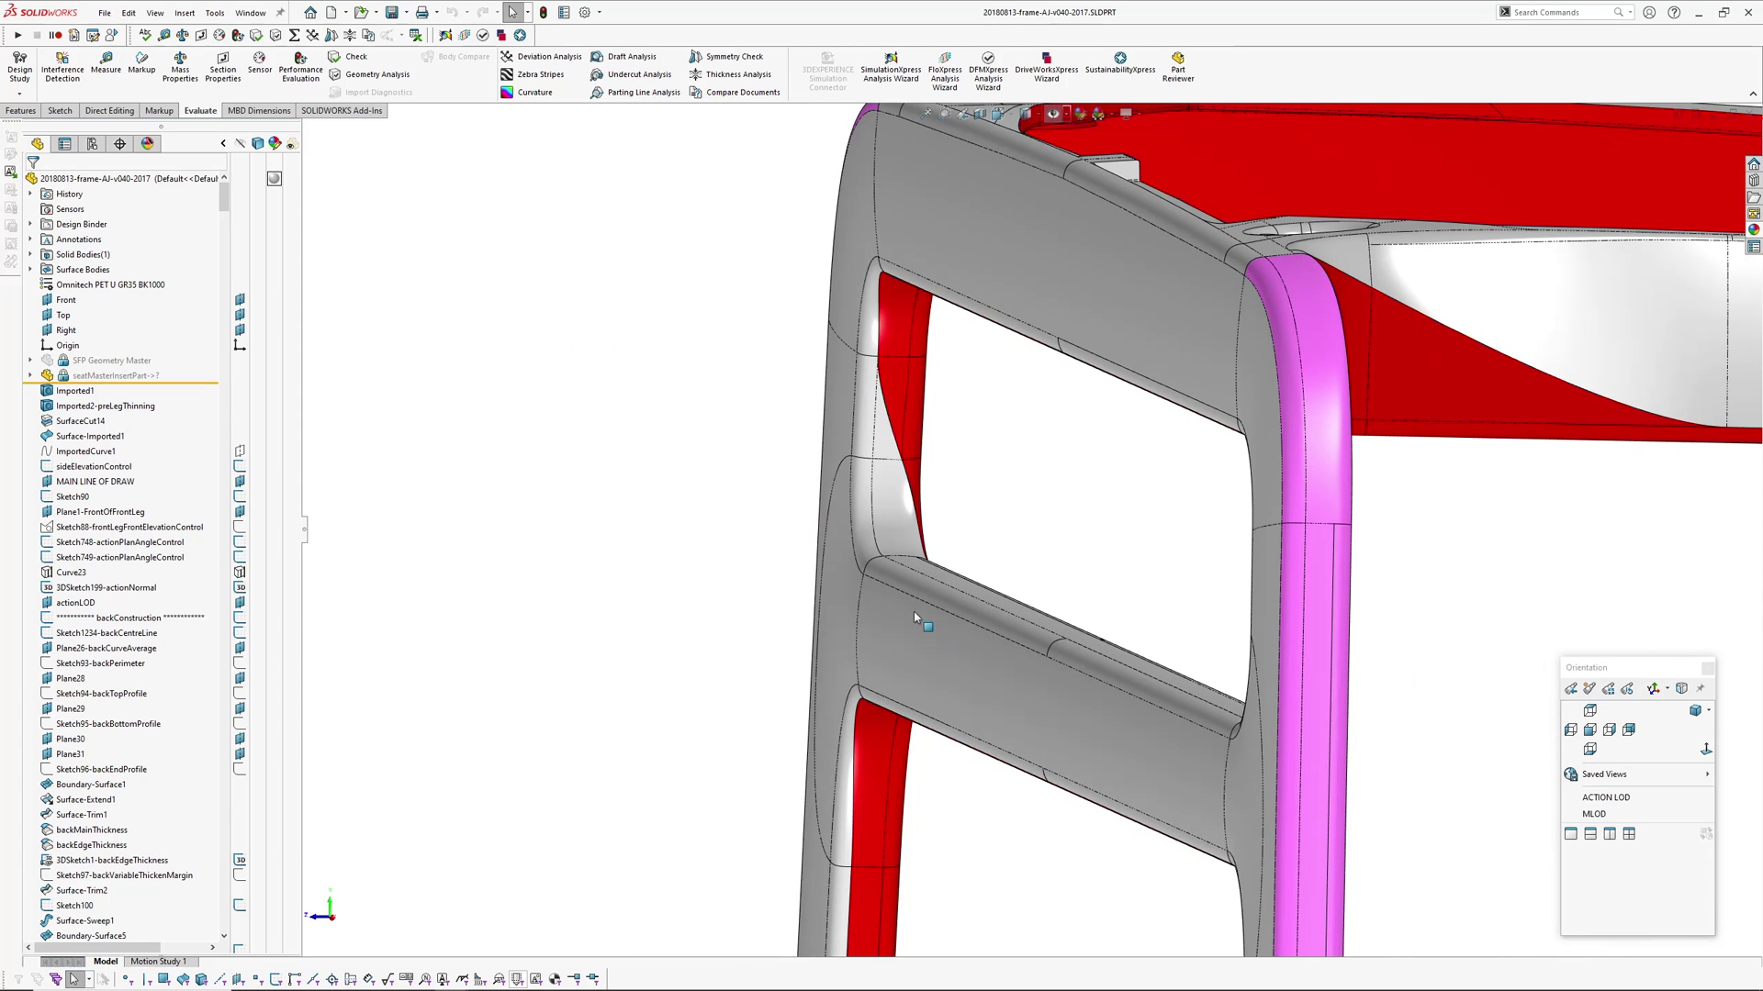
- Examine the stretcher-to-leg joint up close, picking out the curved parting edge and the split-line edge above it
scroll(918, 597, down, 8)
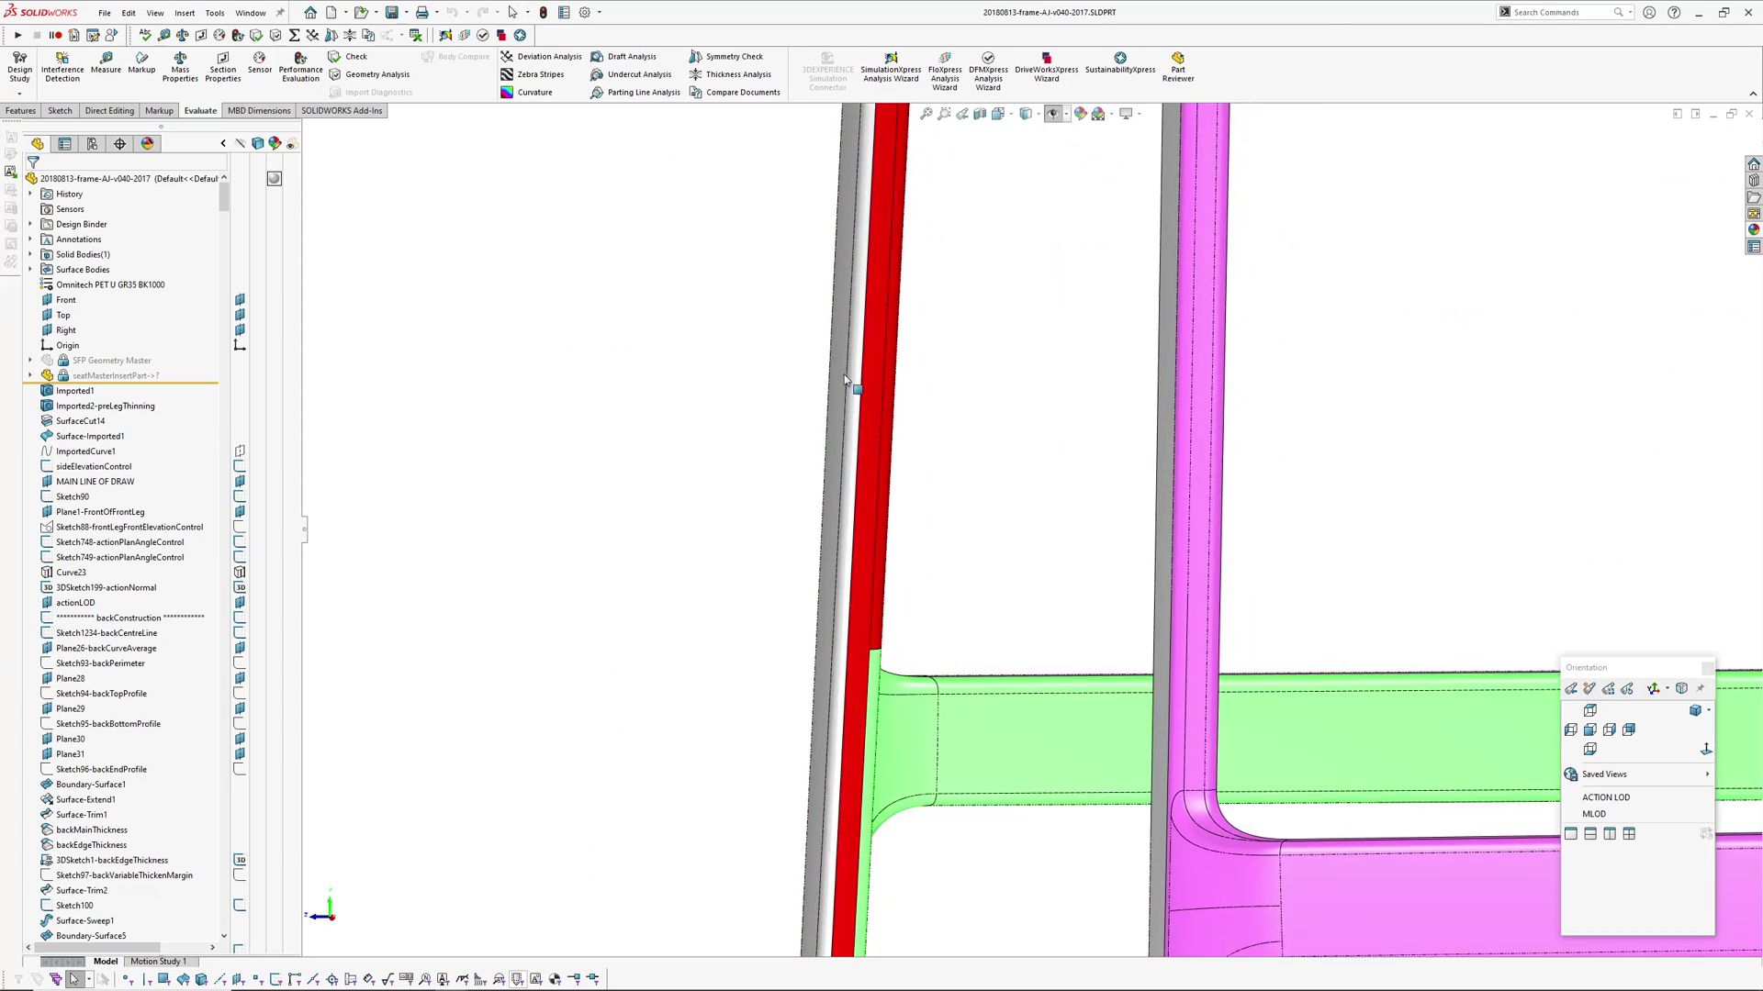
middle_drag(888, 555, 1041, 375)
scroll(1041, 375, down, 3)
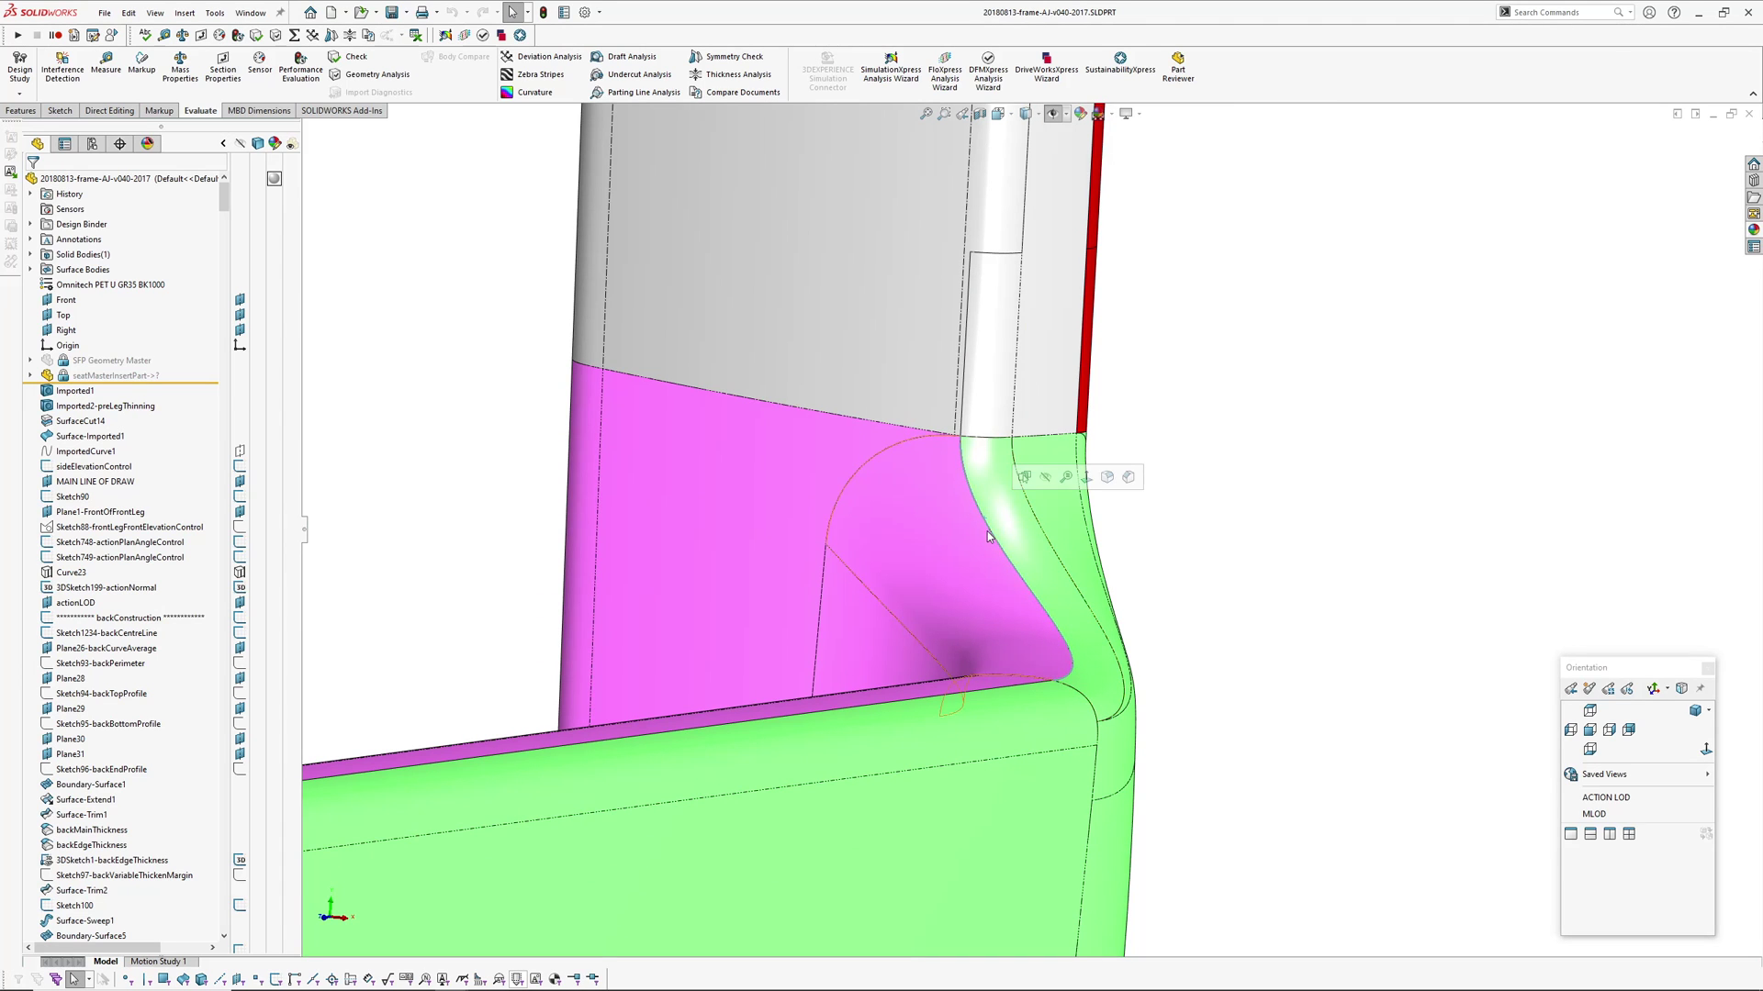
click(988, 531)
scroll(988, 532, down, 3)
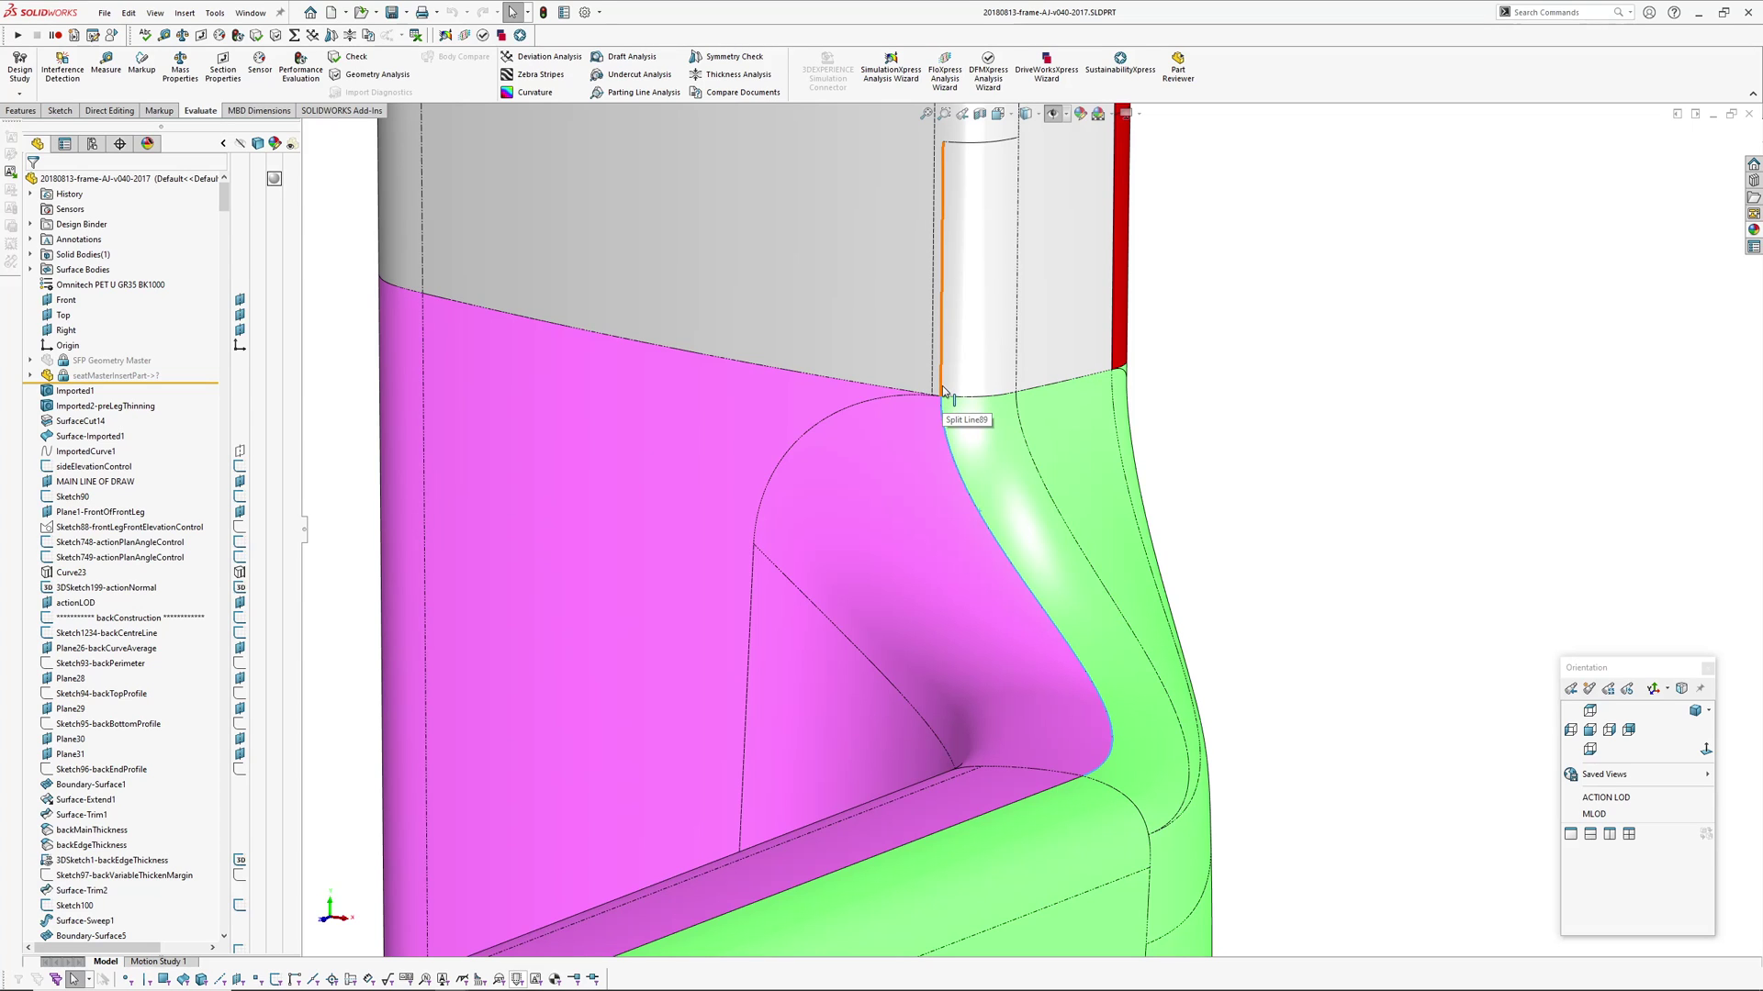
click(940, 358)
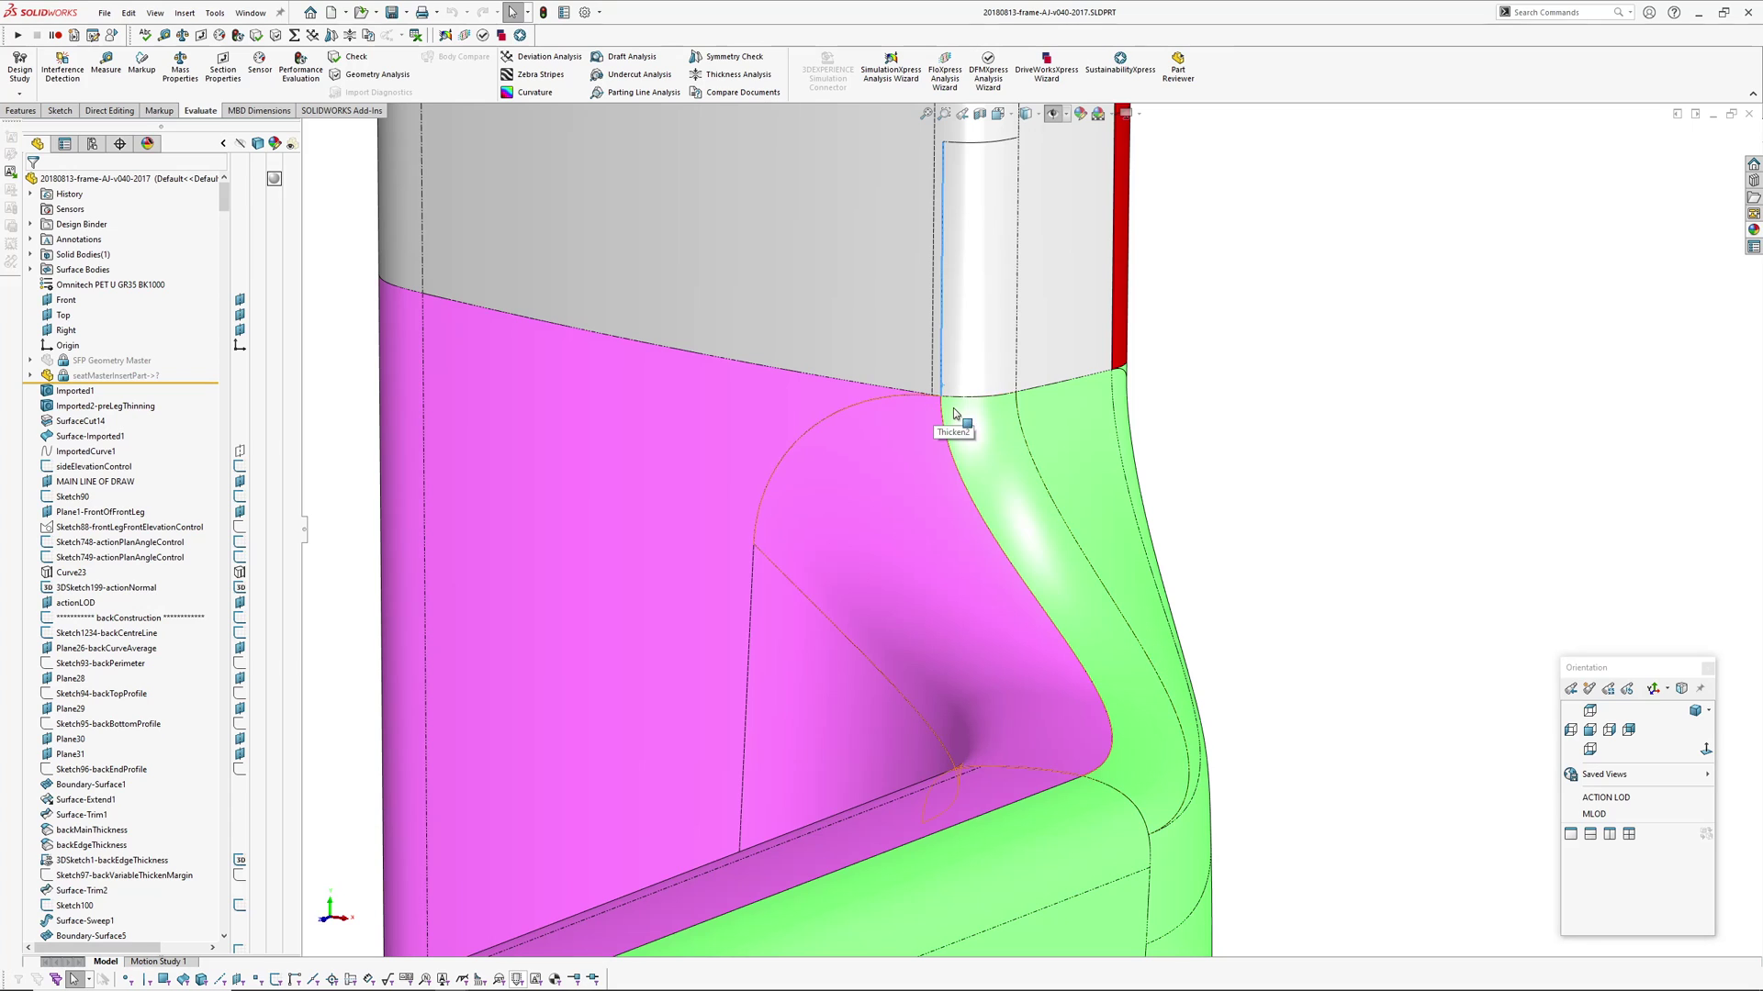
ctrl+middle_drag(940, 208, 895, 328)
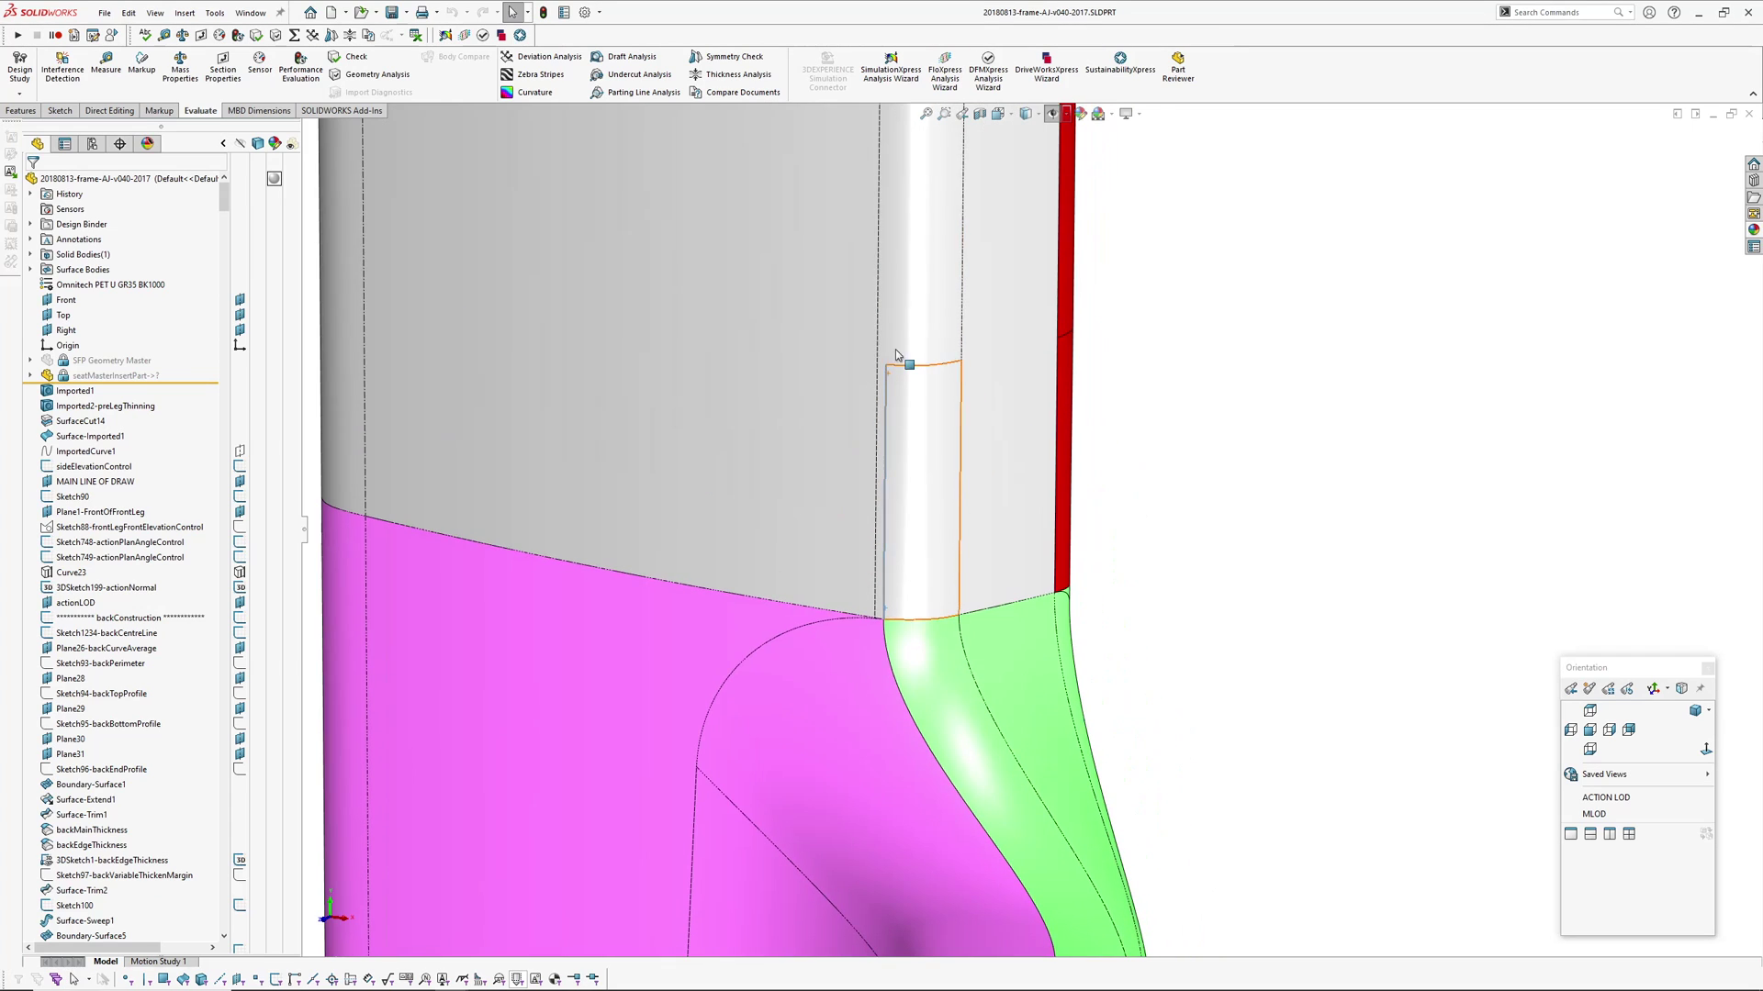
click(1287, 346)
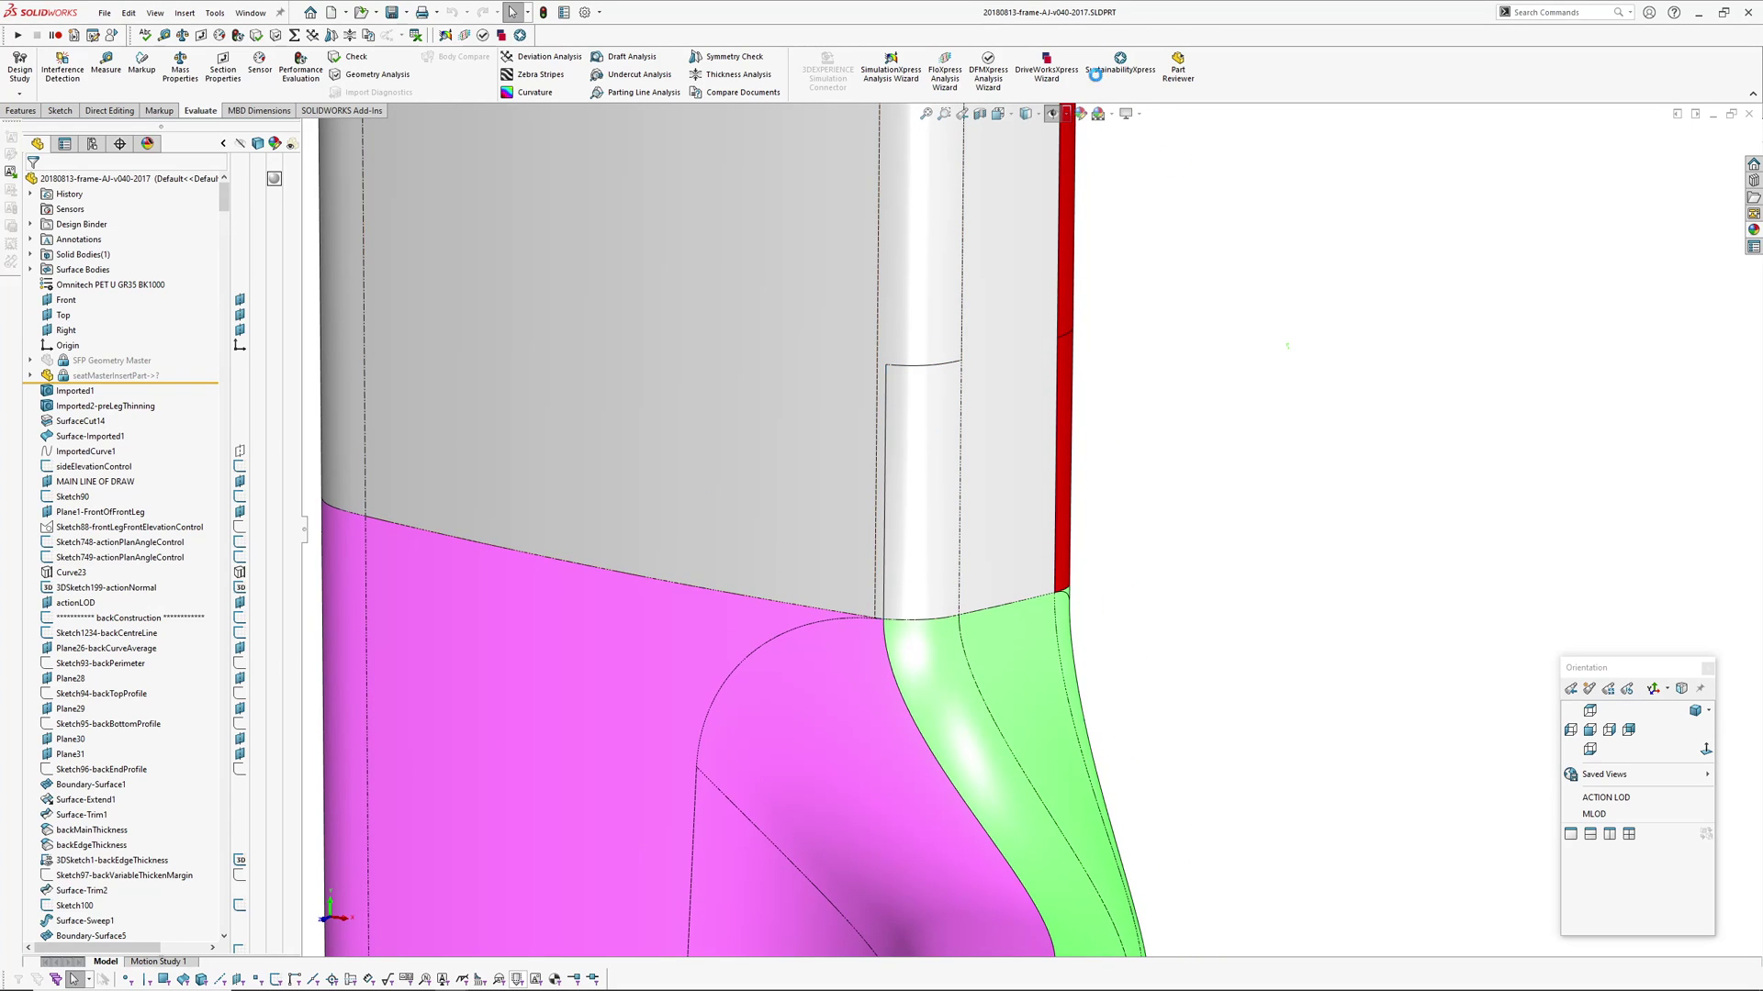
- Examine the stretcher-to-leg joint in shaded display without edges, and return to the whole chair with edges shown
click(1037, 117)
mouse_move(1088, 424)
middle_down()
mouse_move(1106, 410)
mouse_move(1090, 425)
mouse_move(1063, 410)
mouse_move(1074, 397)
middle_up()
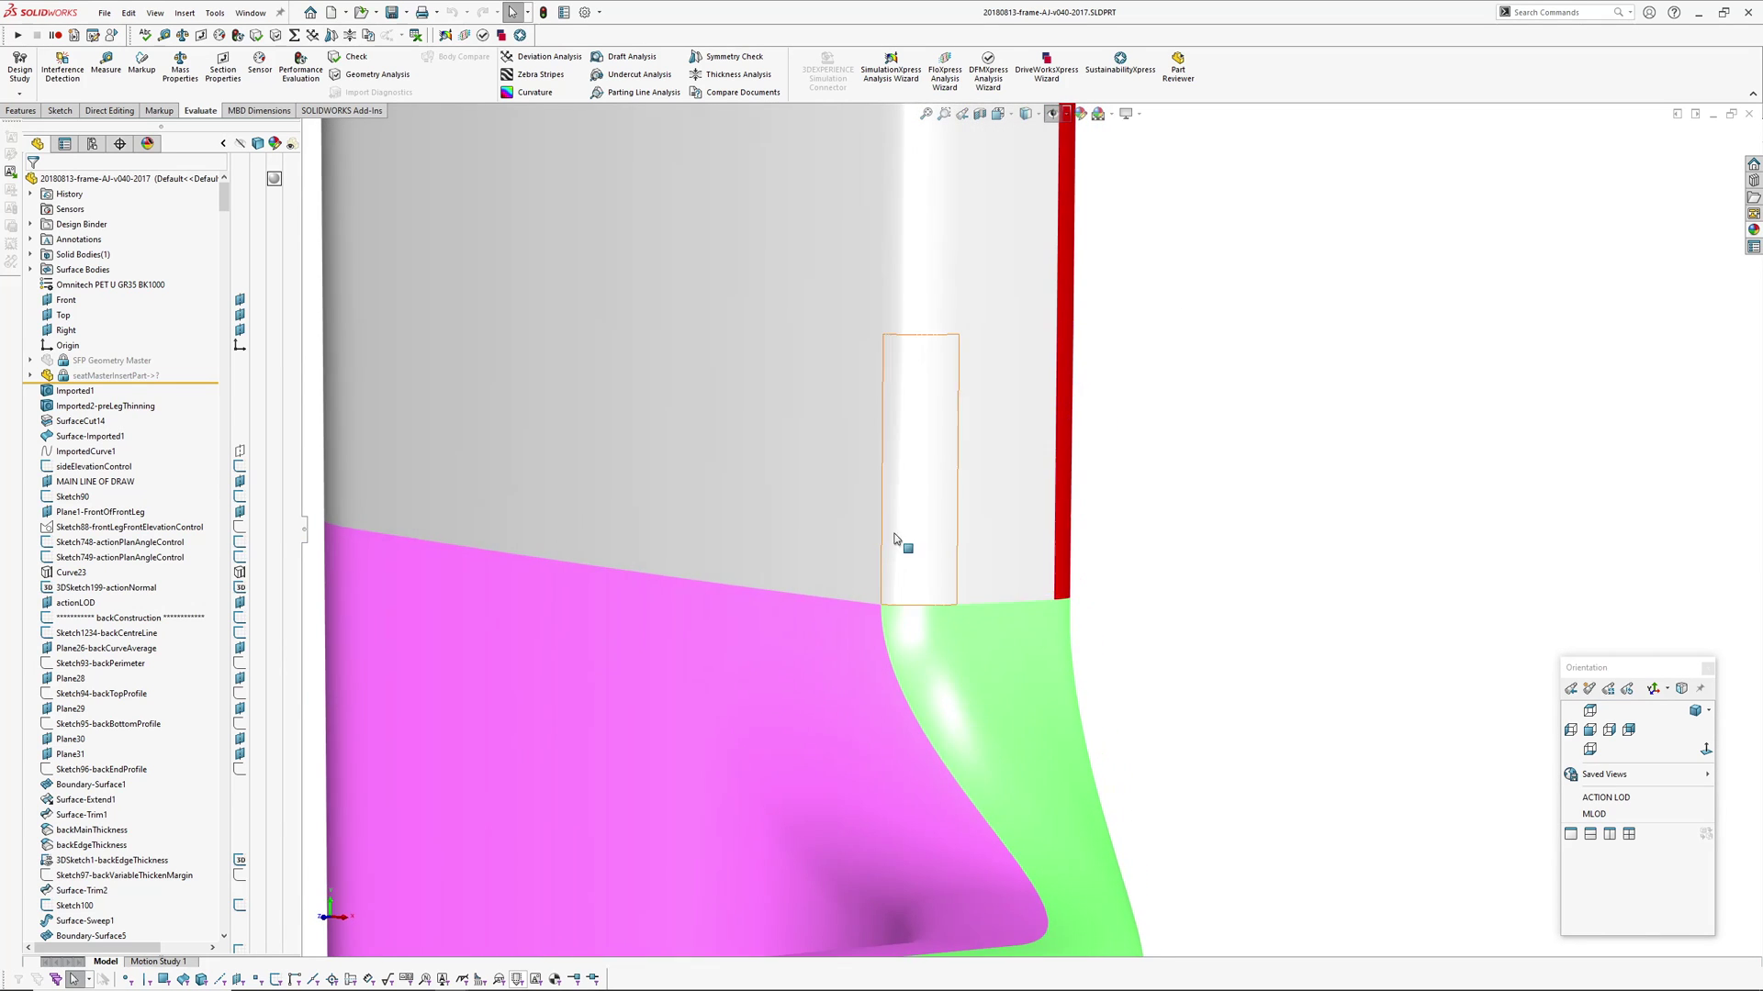
mouse_move(961, 574)
middle_down()
mouse_move(1019, 563)
mouse_move(945, 580)
mouse_move(955, 593)
middle_up()
scroll(929, 618, up, 4)
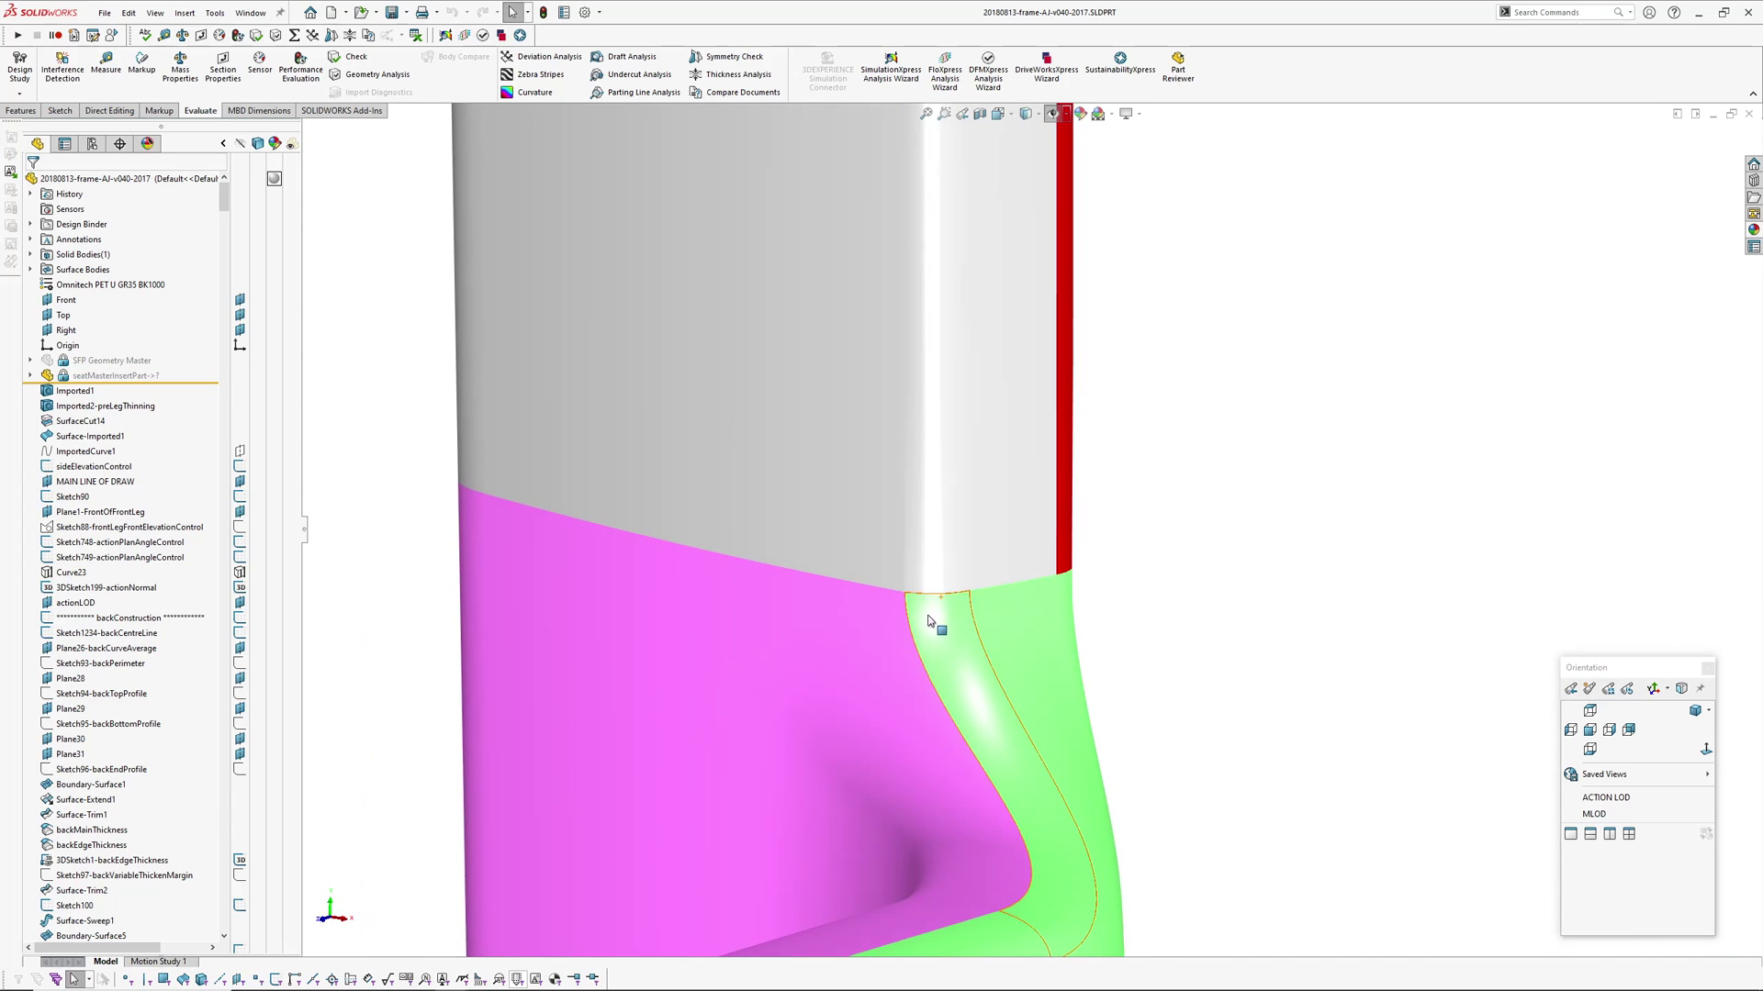
scroll(1052, 619, up, 4)
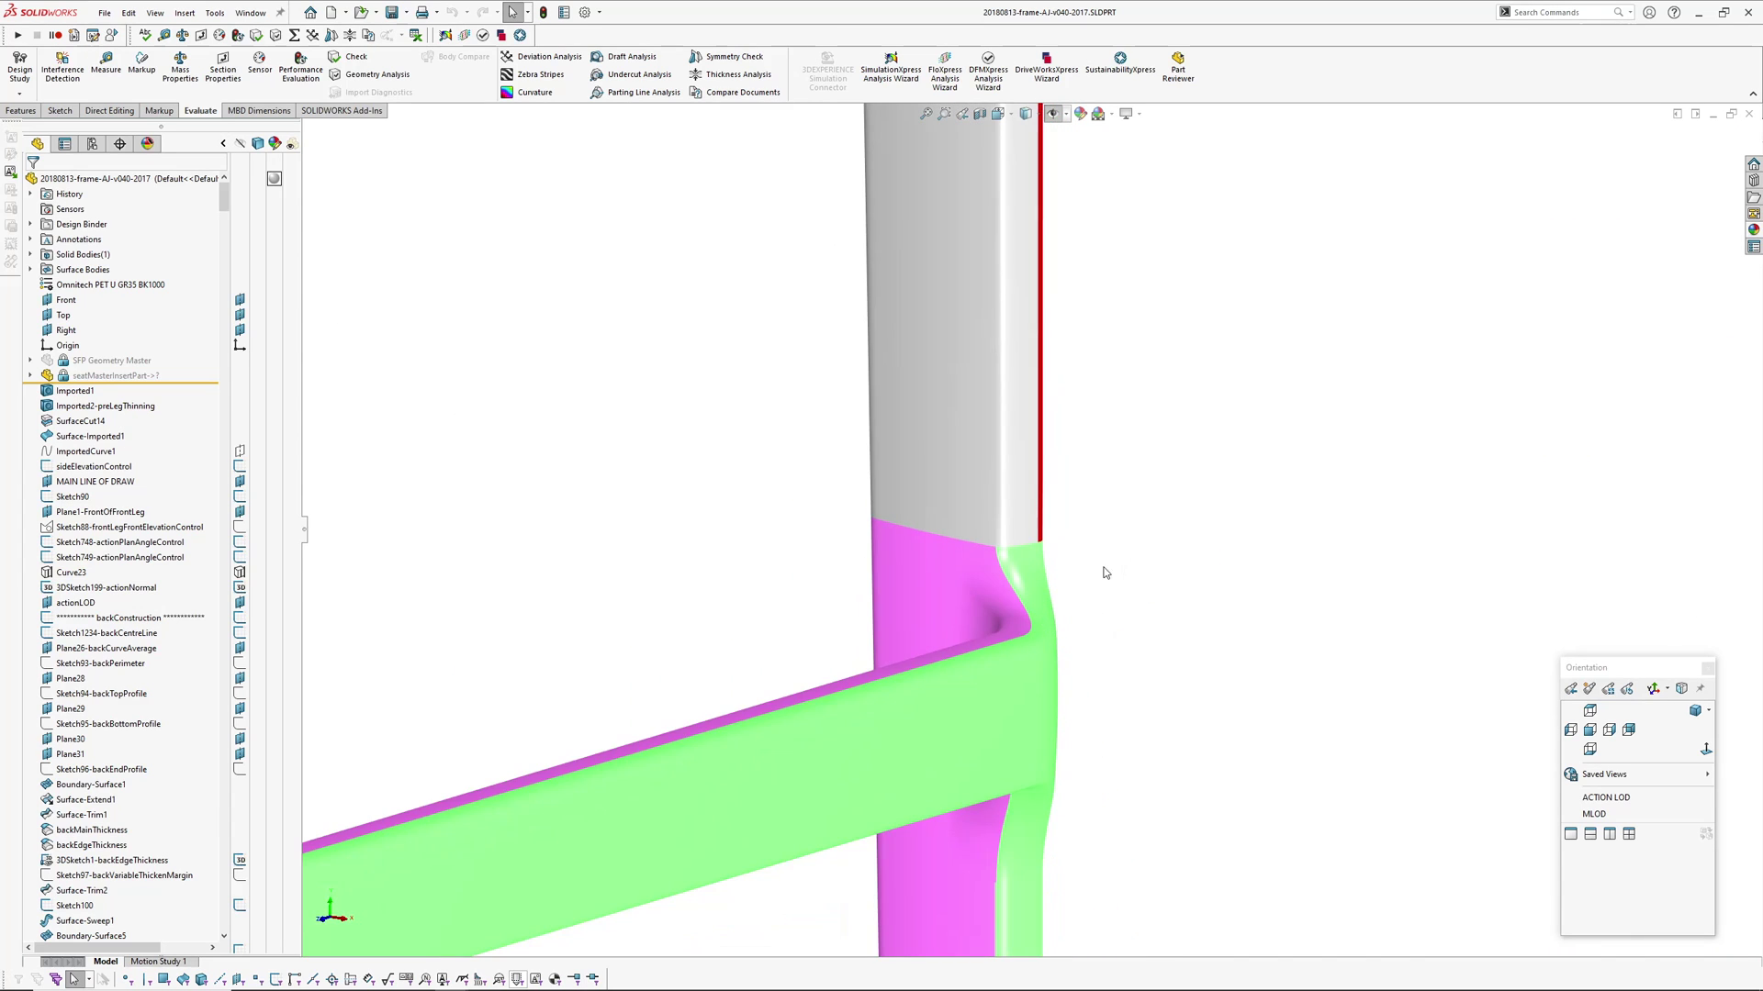
scroll(1056, 571, up, 4)
middle_drag(1109, 550, 1148, 472)
ctrl+middle_drag(762, 422, 945, 443)
scroll(1066, 511, up, 5)
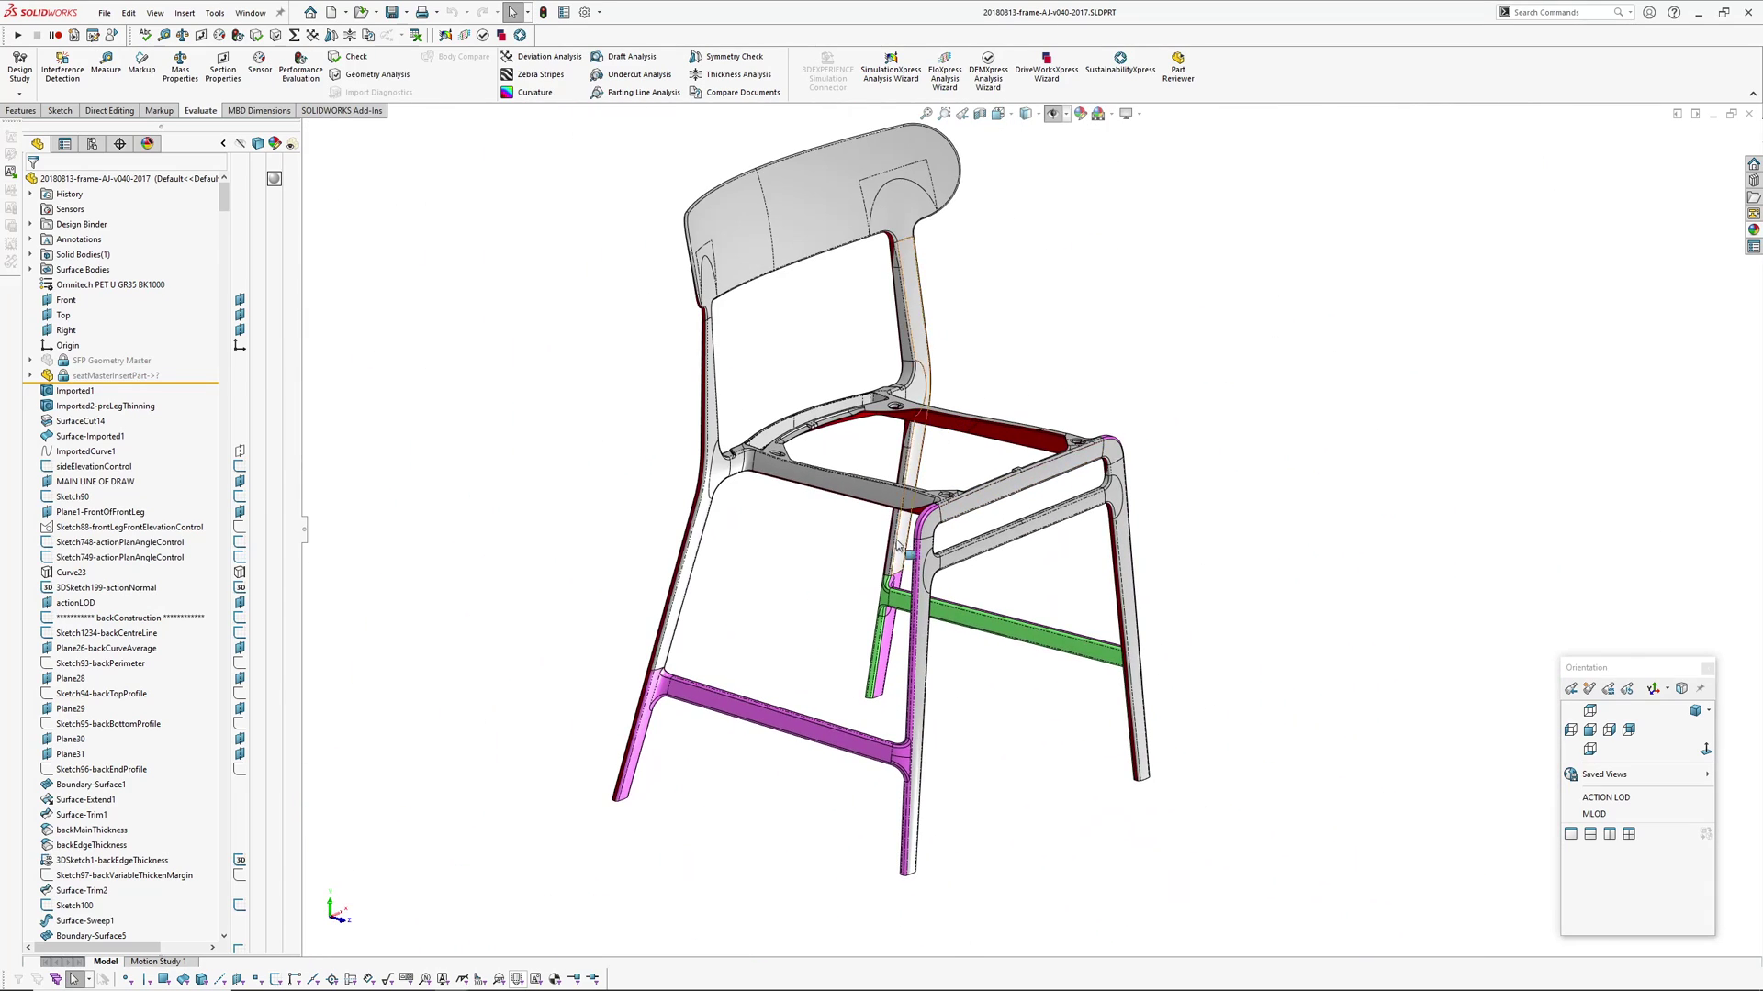
- Measure the distance between the front and rear faces of the backrest, and close the measurement
scroll(879, 524, down, 3)
middle_drag(791, 385, 724, 367)
scroll(705, 293, down, 4)
click(760, 292)
middle_drag(760, 292, 848, 358)
ctrl+click(849, 358)
middle_drag(891, 467, 895, 474)
key(m)
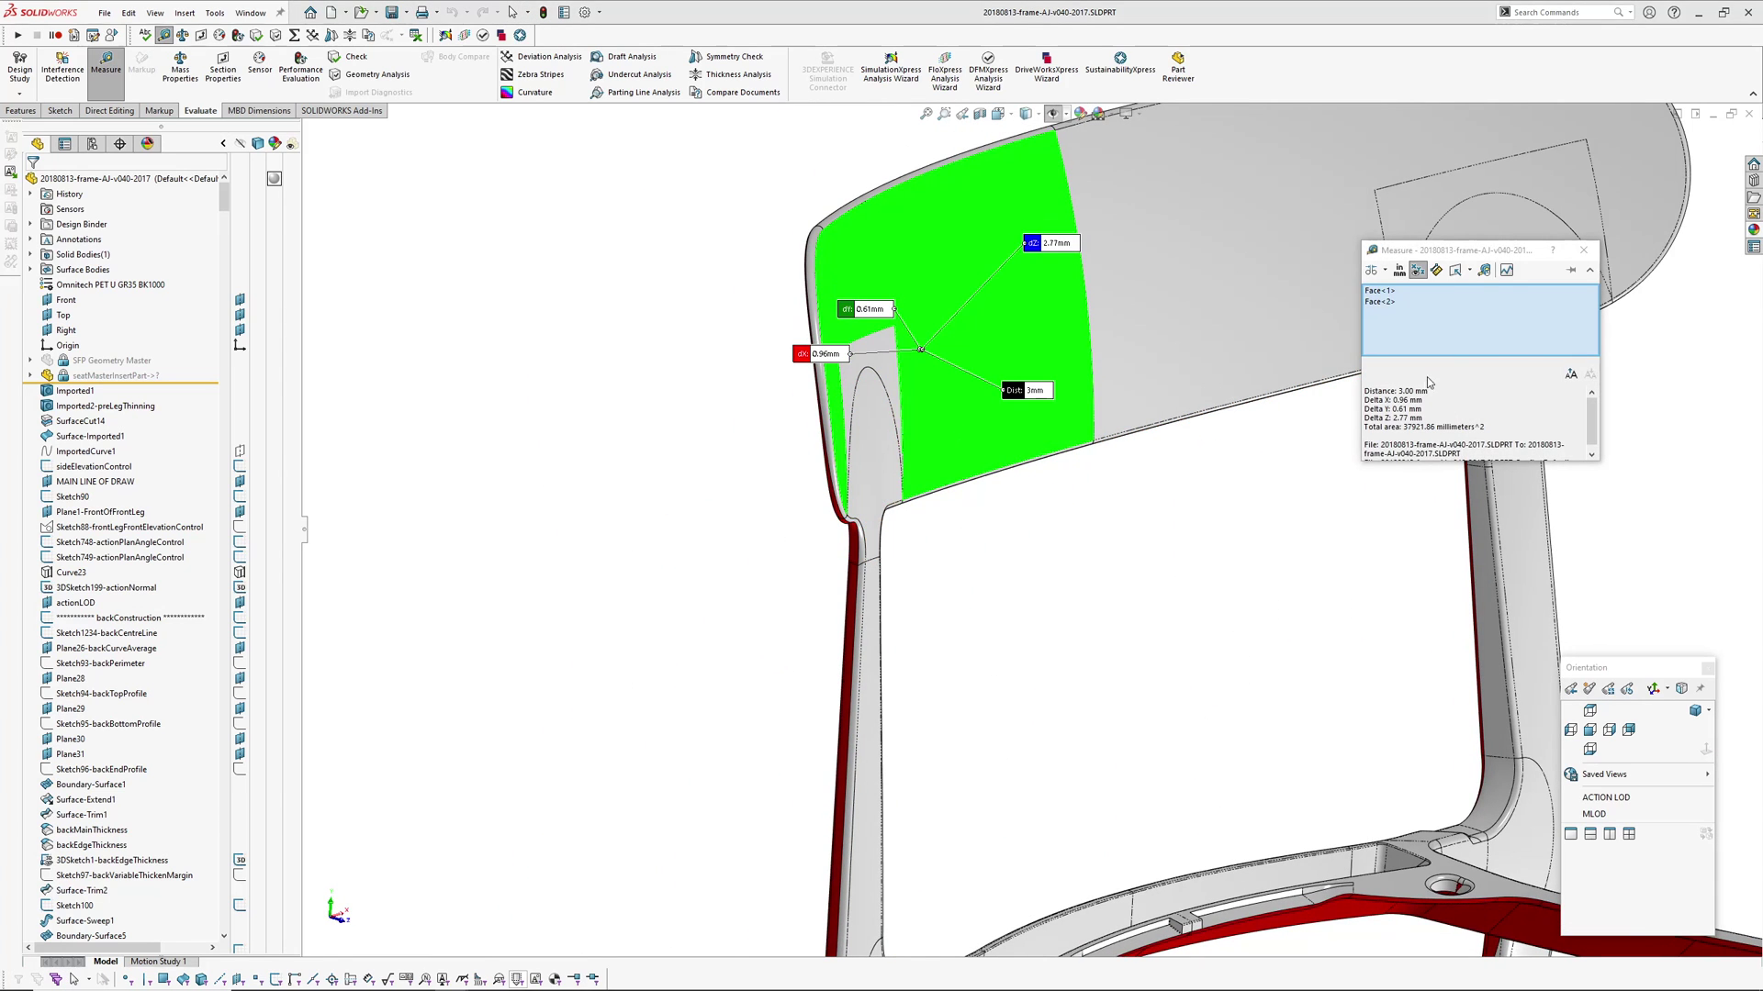
ctrl+middle_drag(1229, 548, 875, 528)
click(1587, 253)
- Section the frame parallel to the Right plane at an offset of -151.67 mm
scroll(967, 532, up, 4)
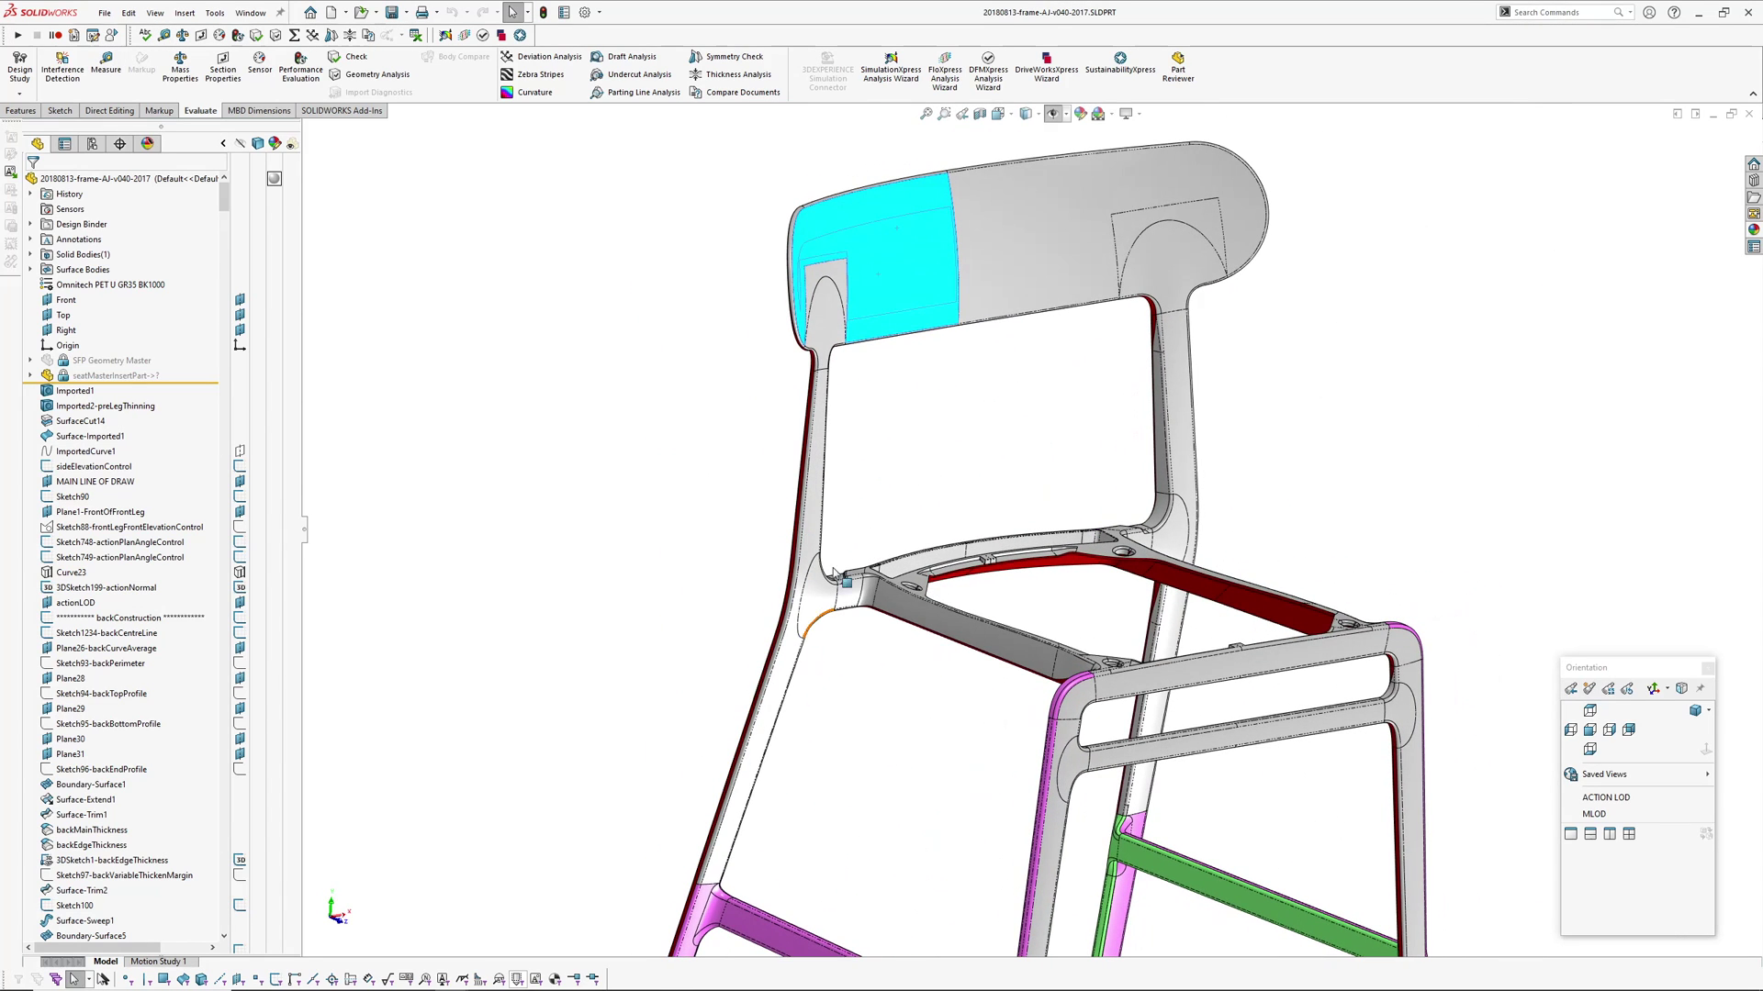
click(979, 113)
drag(1116, 714, 960, 722)
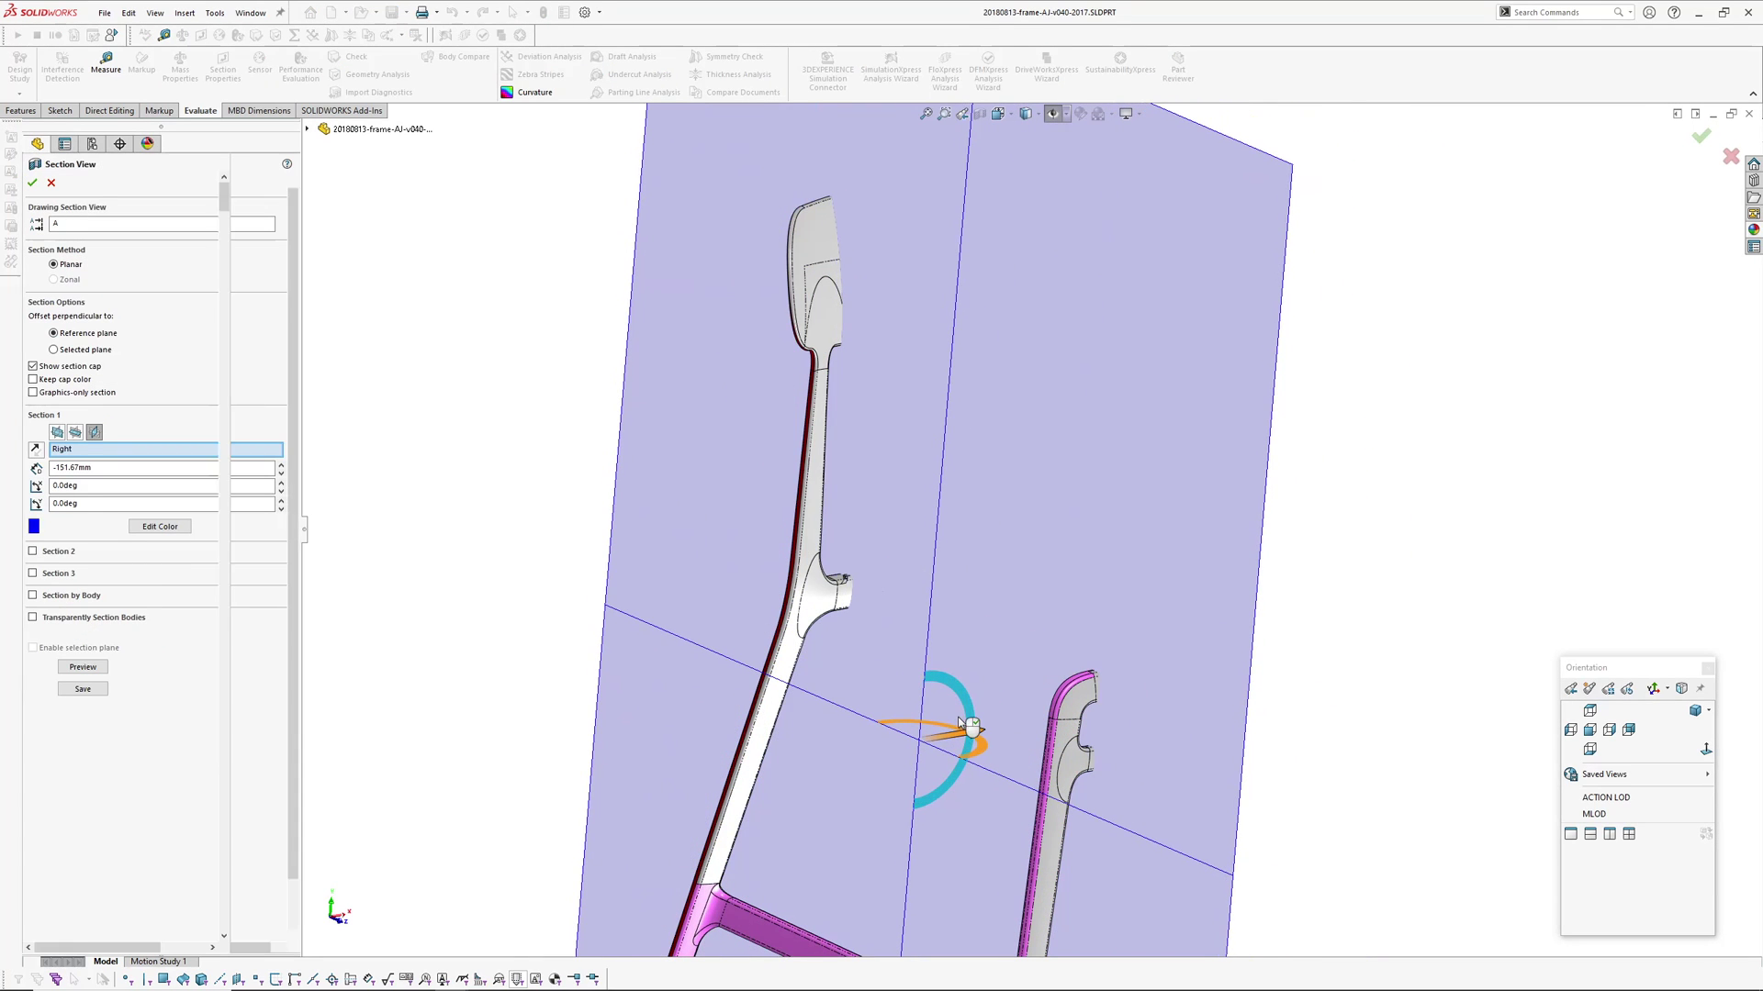
key(Return)
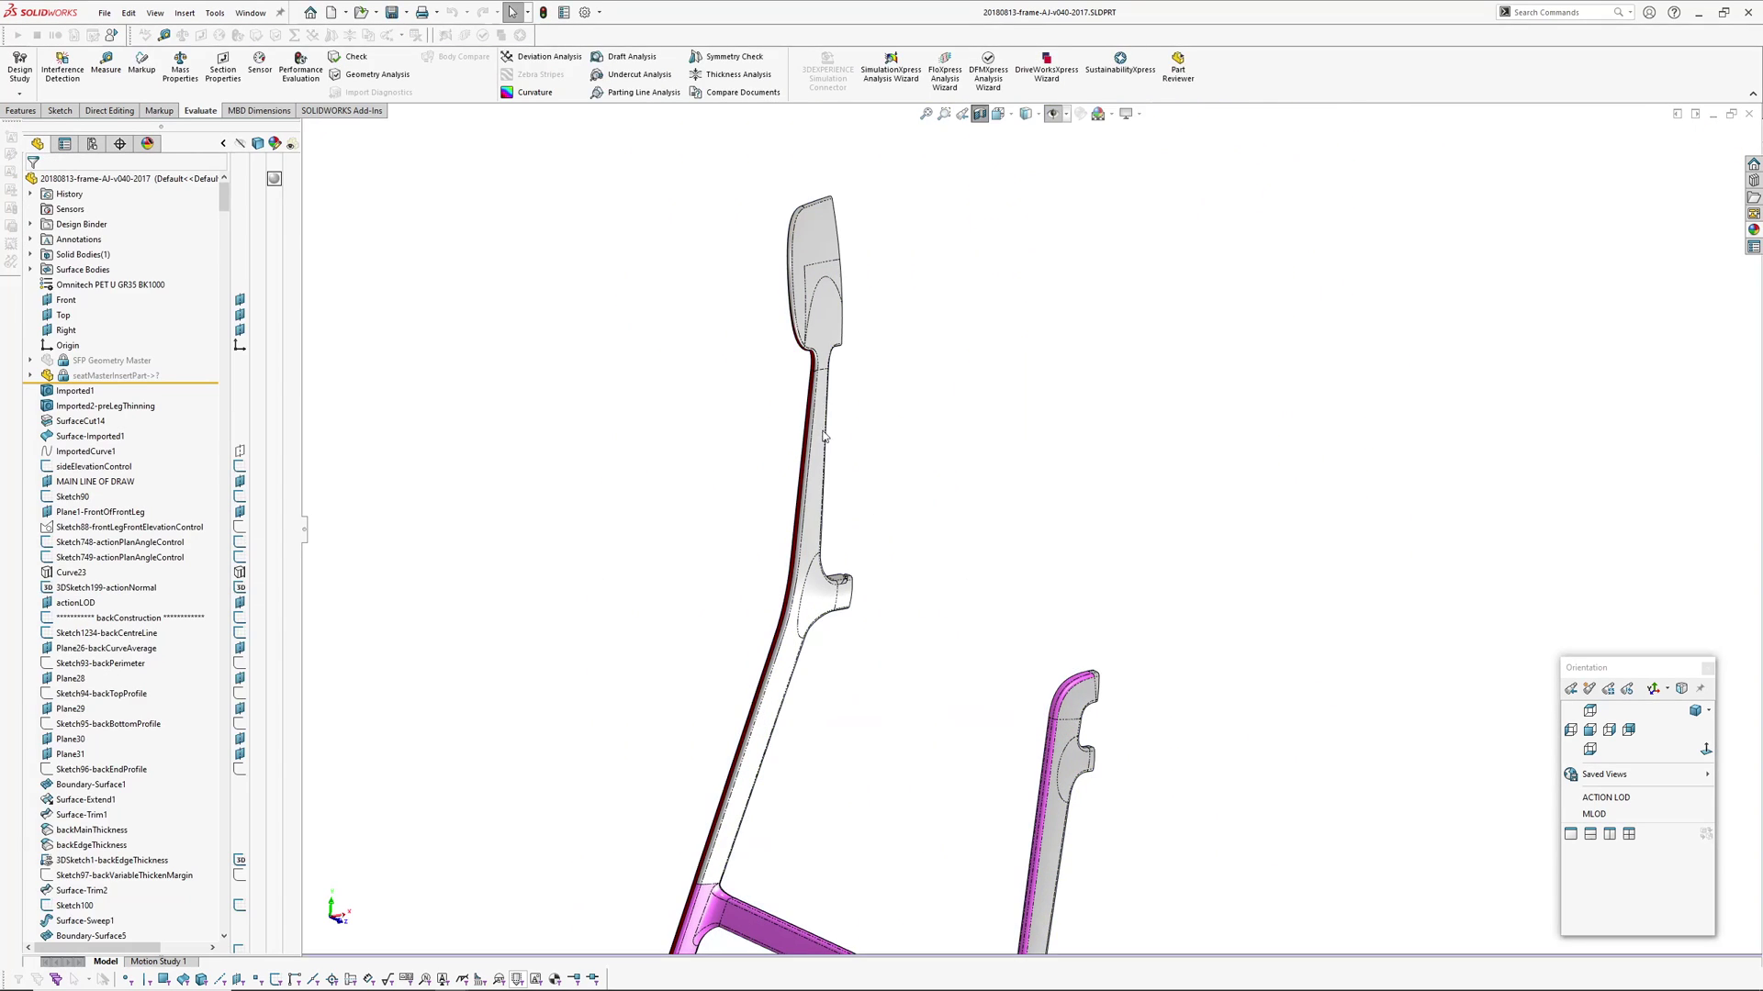
- Examine the sectioned legs, backrest and side stretcher from the cut side, and turn the section off
middle_drag(840, 542, 875, 589)
middle_drag(873, 528, 1024, 596)
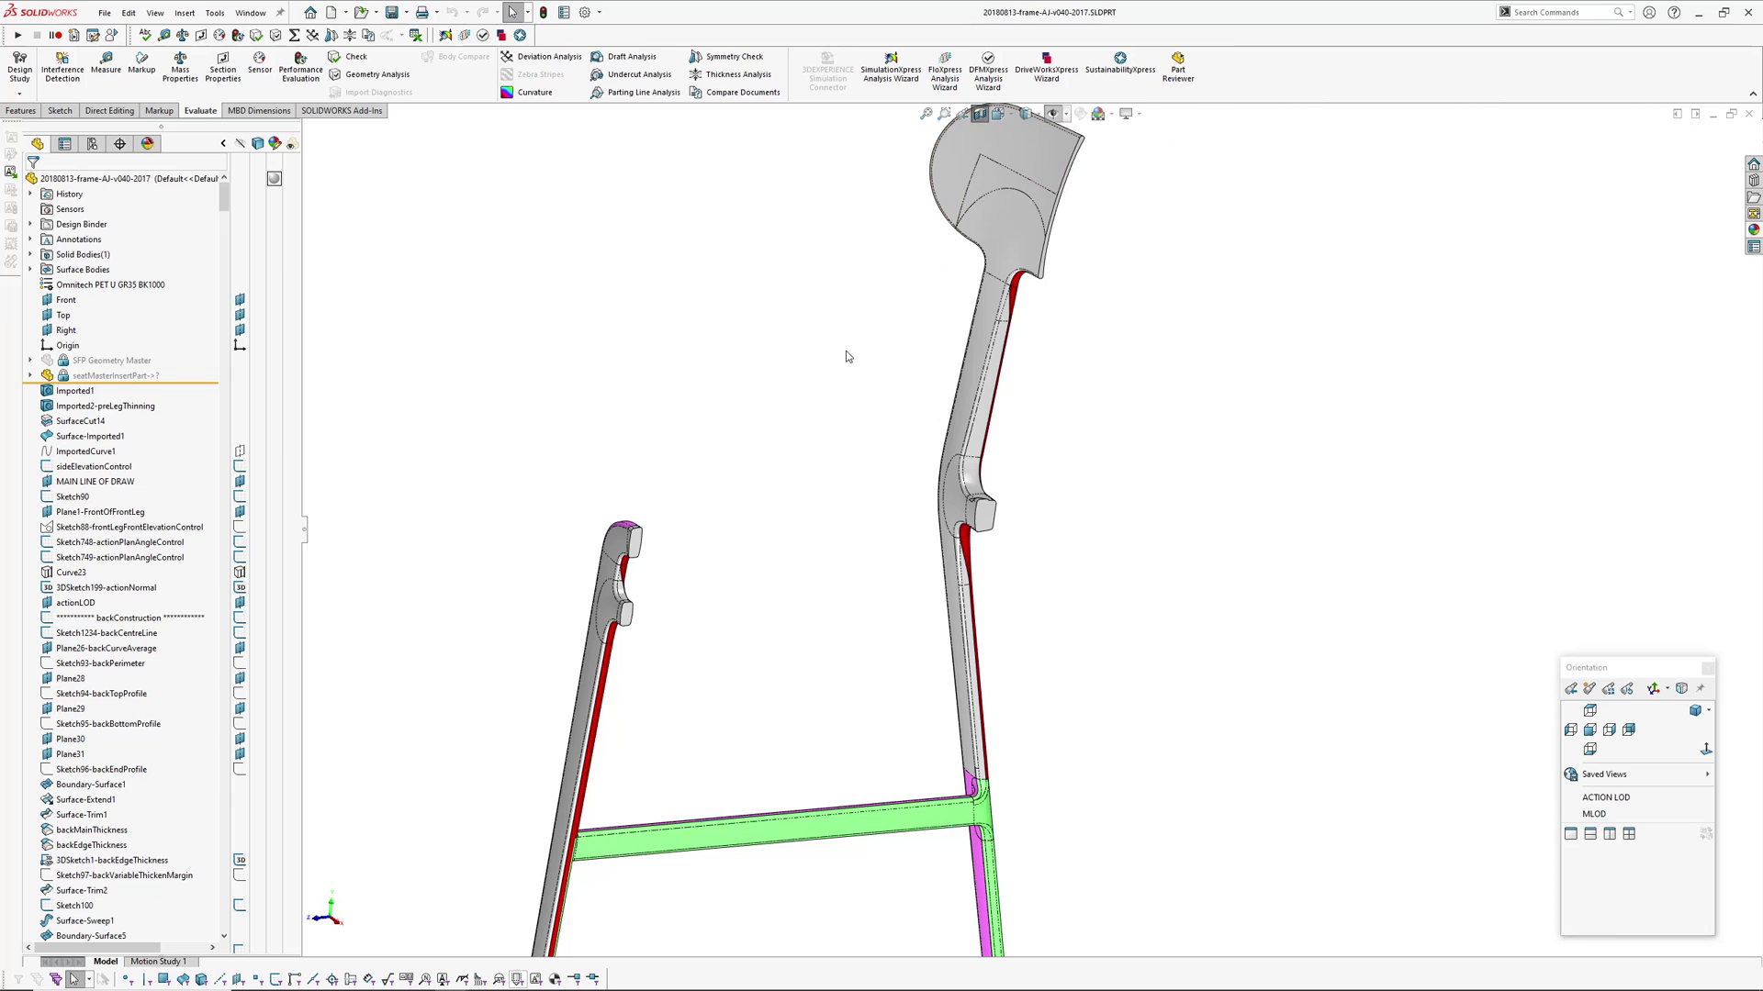
middle_drag(874, 518, 979, 113)
key(f)
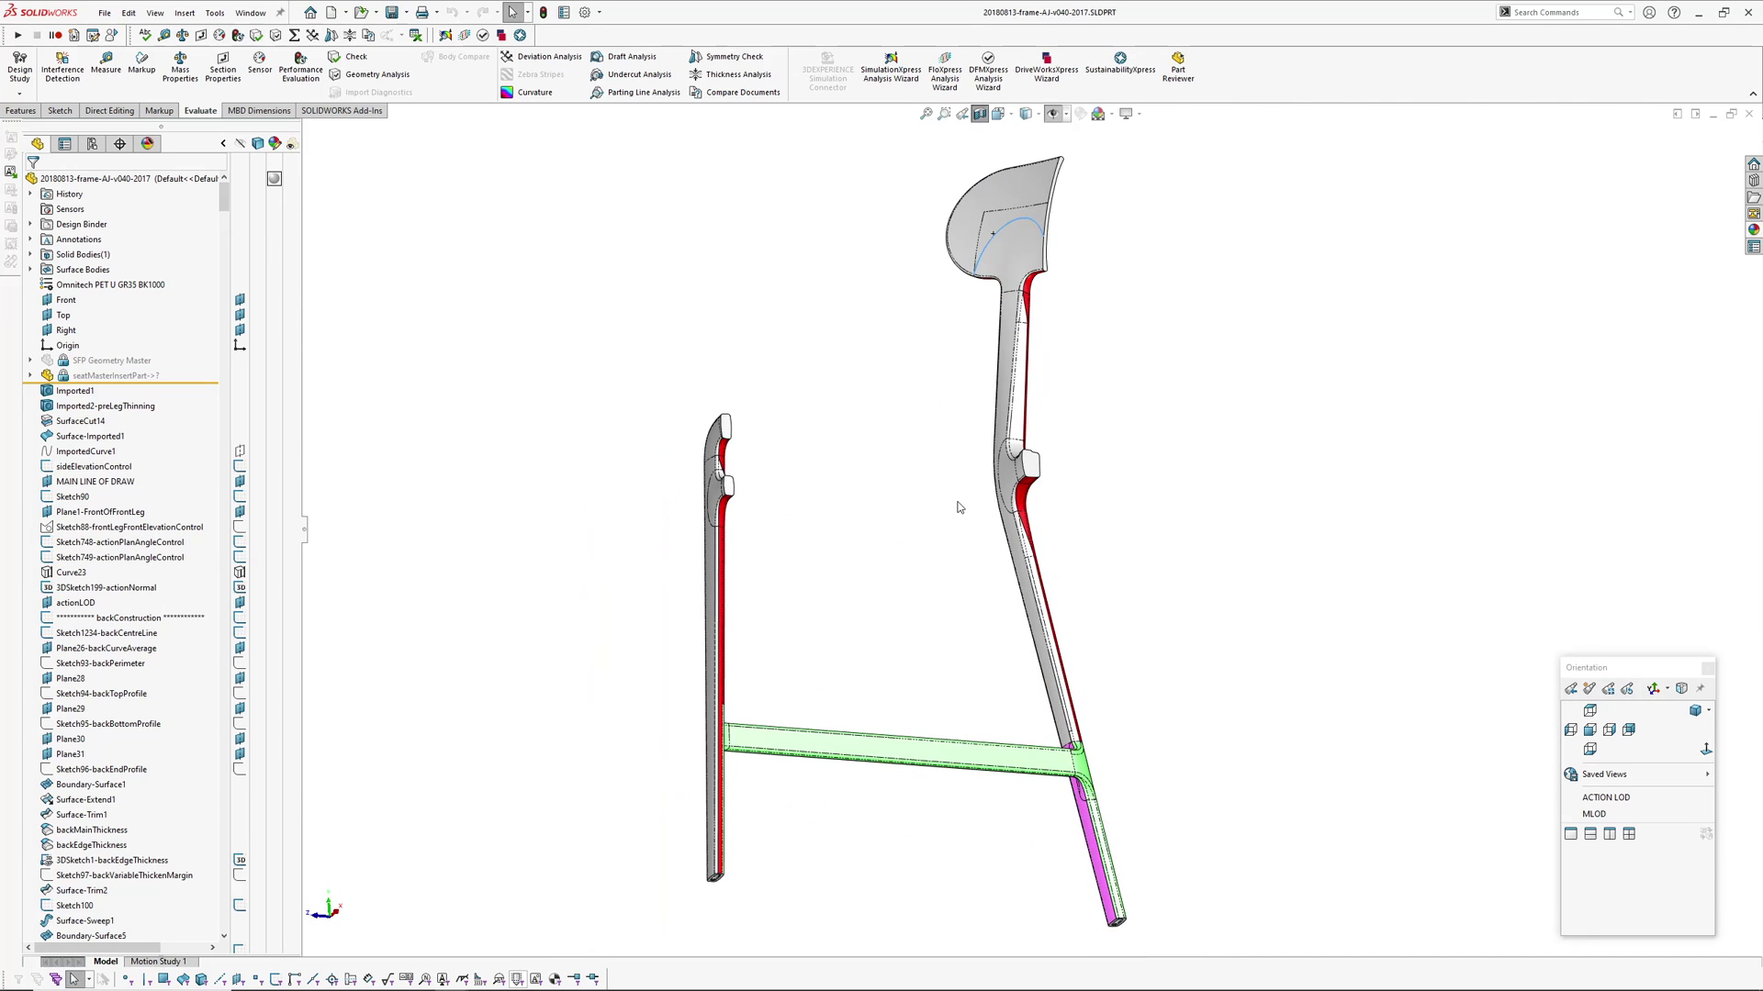
click(978, 117)
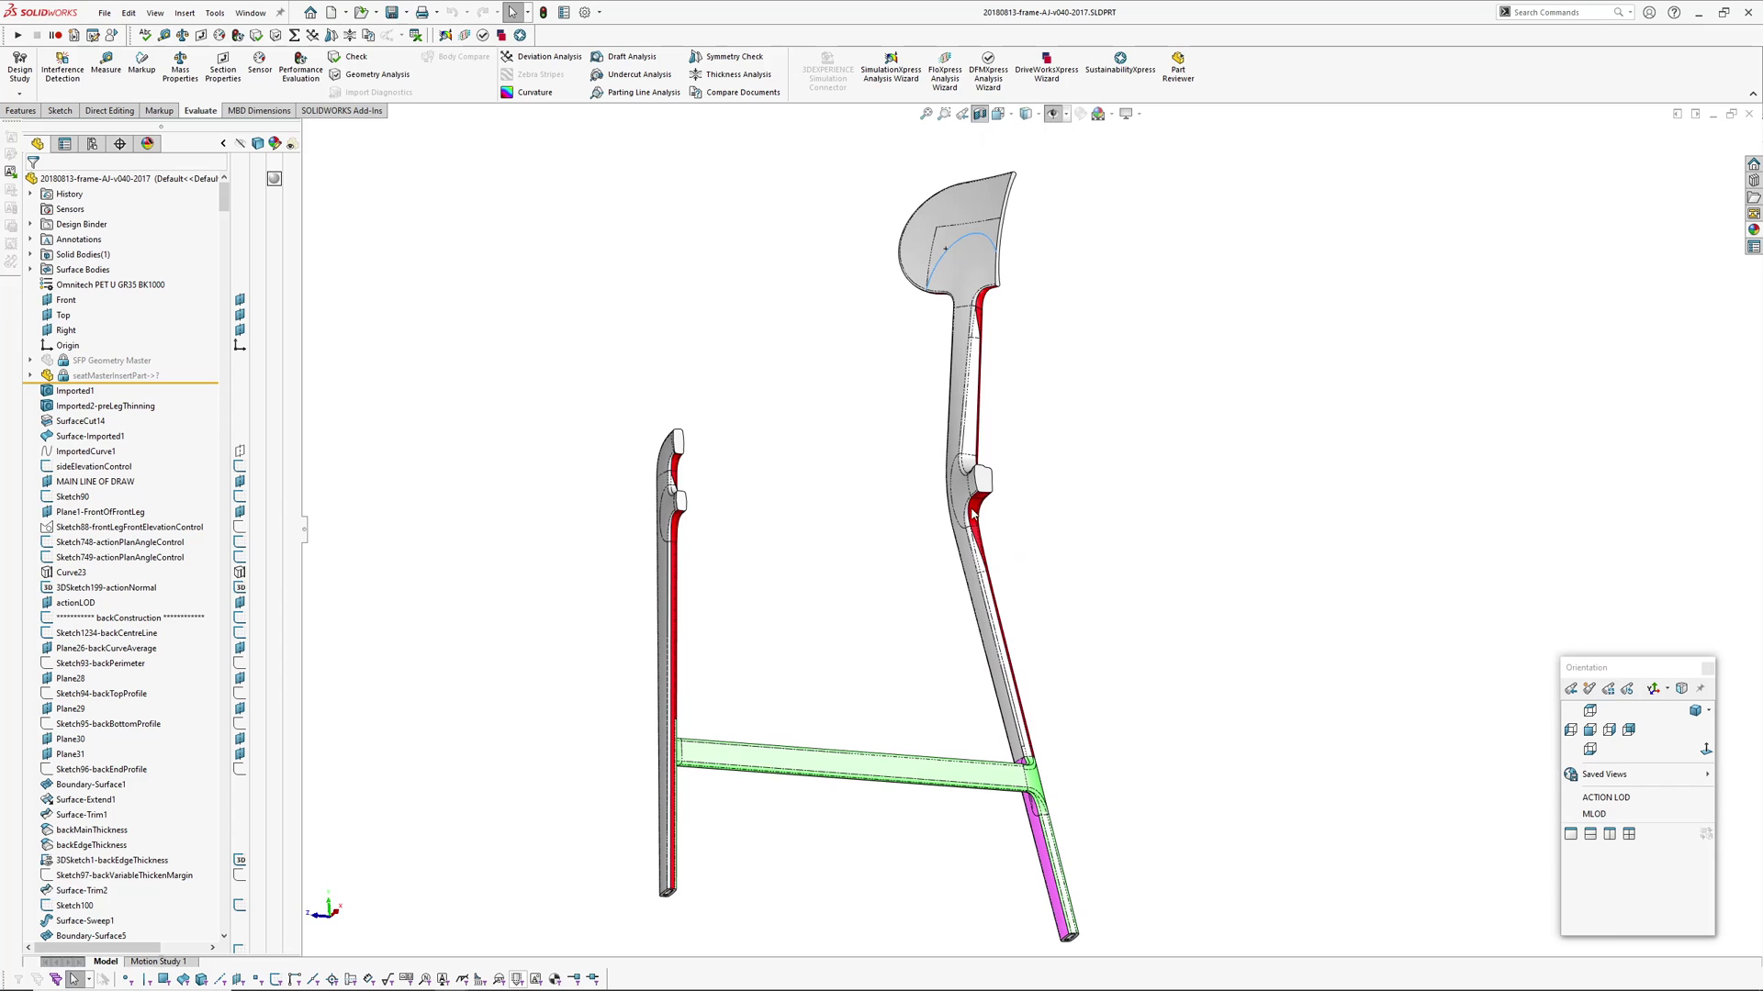
- Examine the back of the frame and the parting edge around the front rail opening's upper corner from several angles
middle_drag(1001, 379, 780, 546)
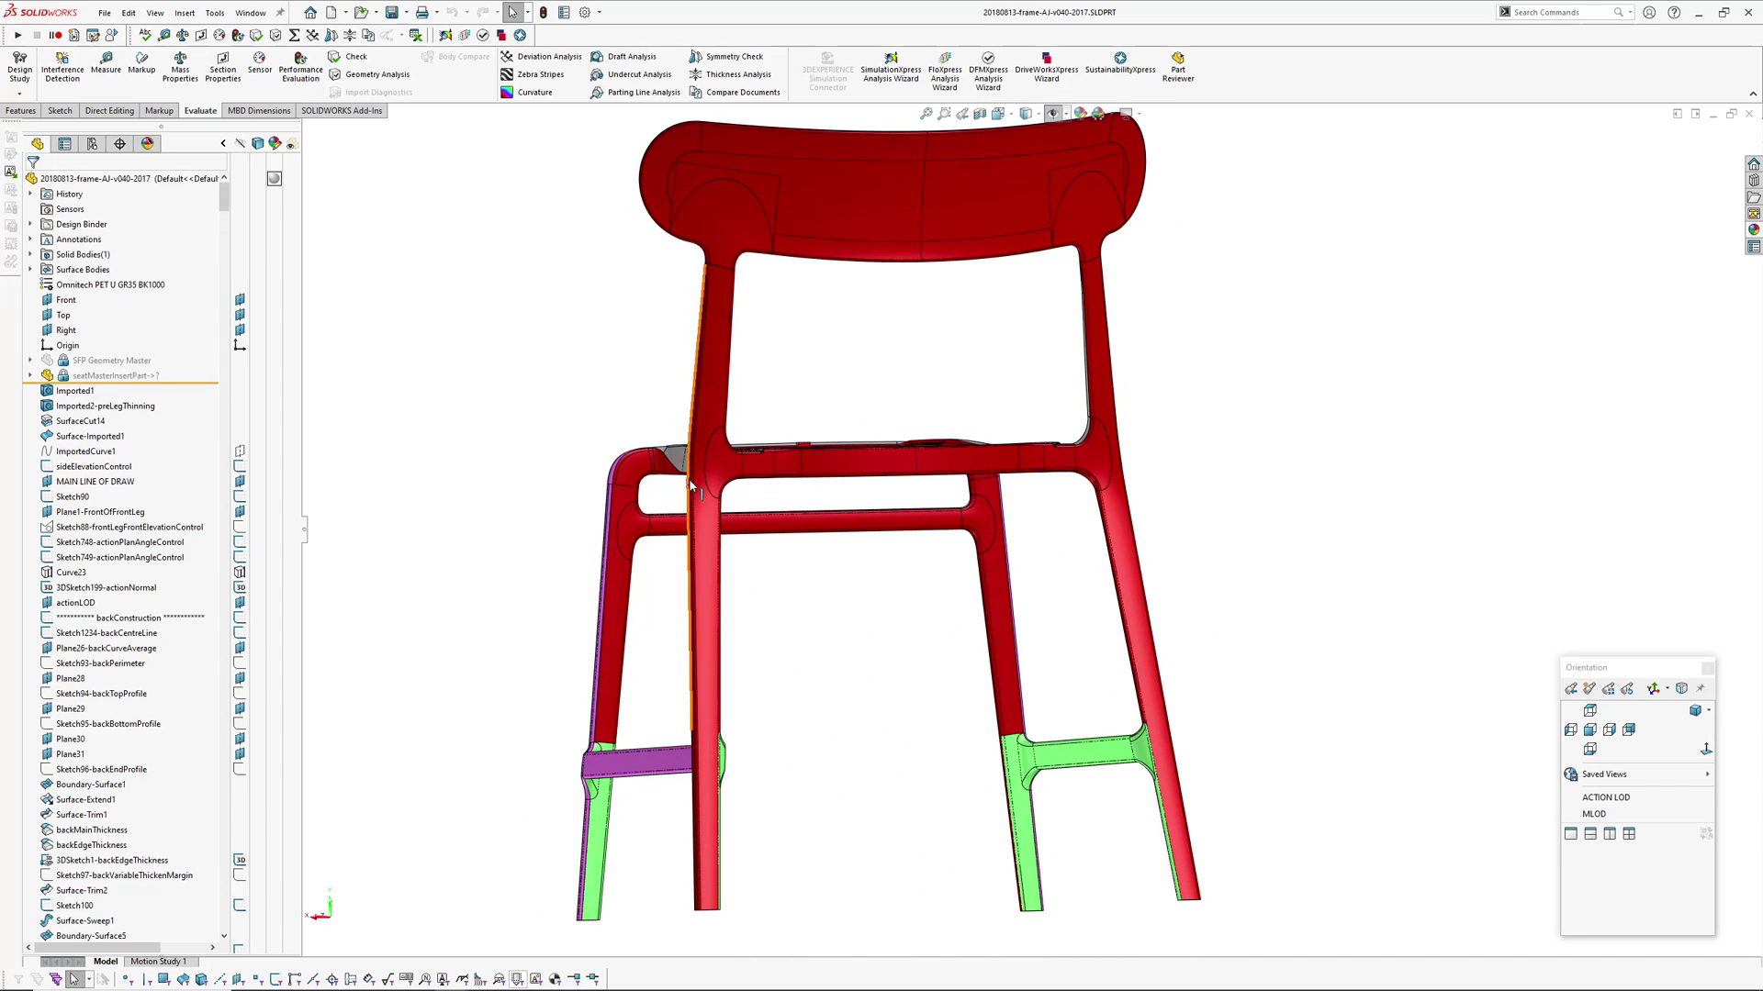
middle_drag(720, 688, 848, 576)
scroll(1072, 404, down, 4)
middle_drag(1025, 312, 907, 510)
scroll(905, 420, down, 3)
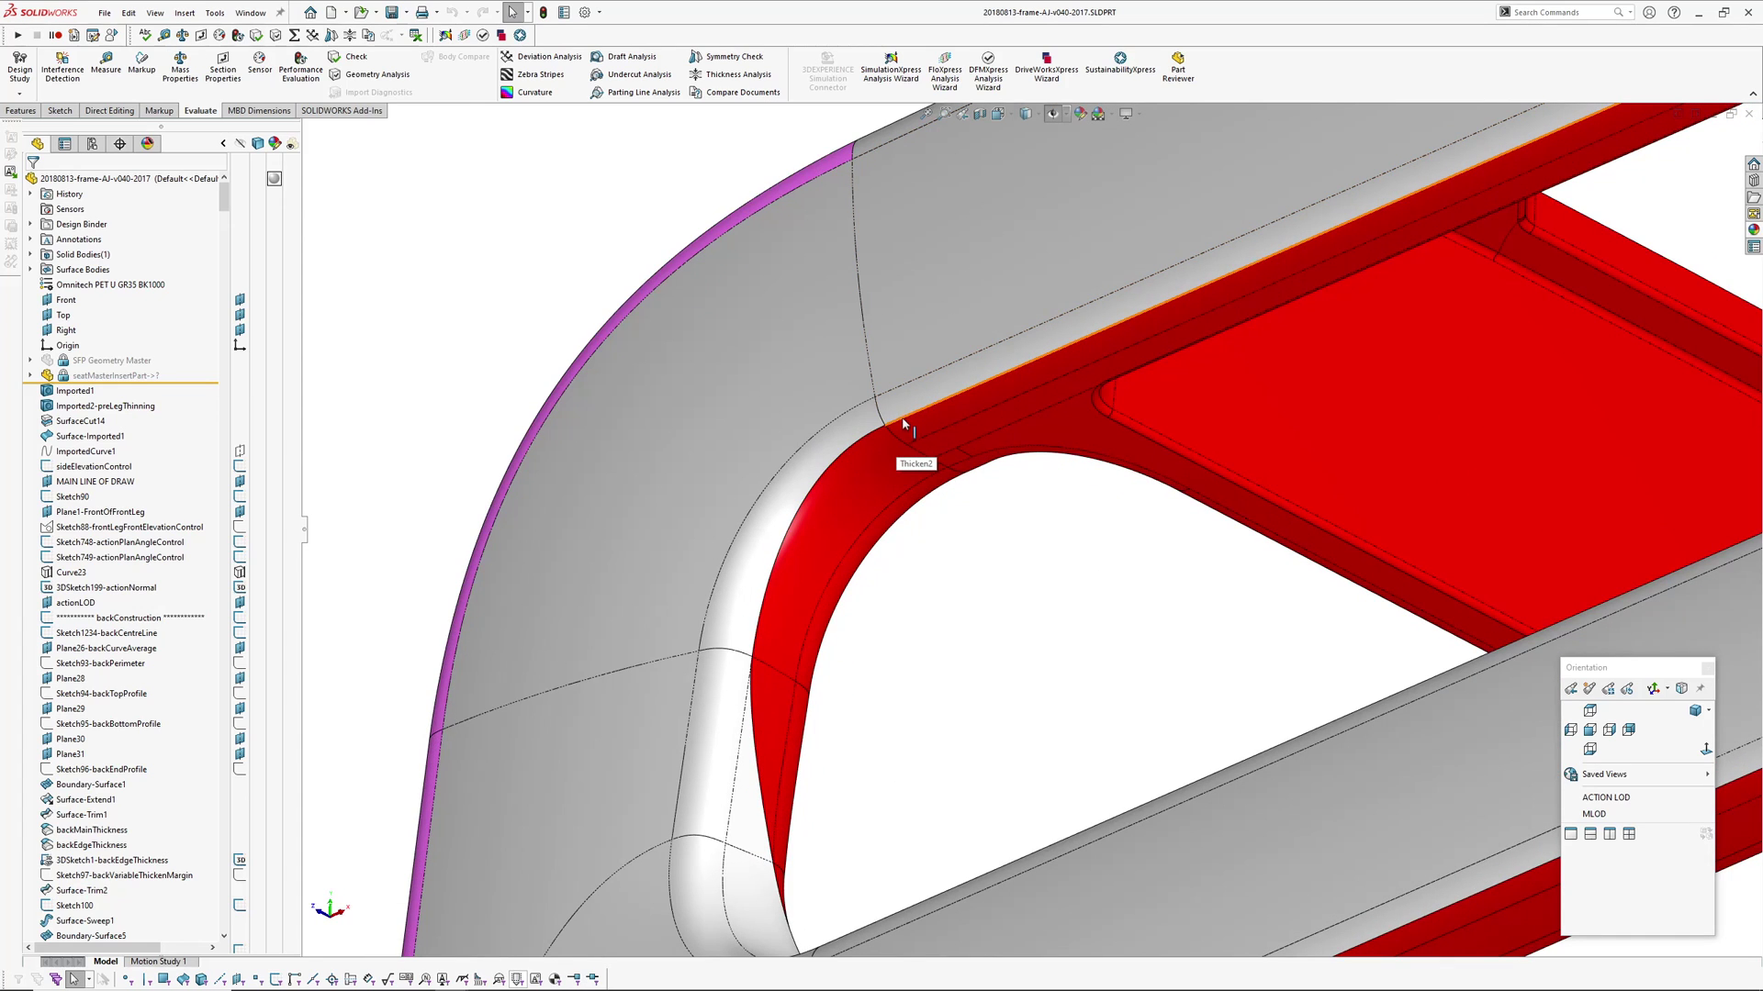
middle_drag(975, 402, 929, 527)
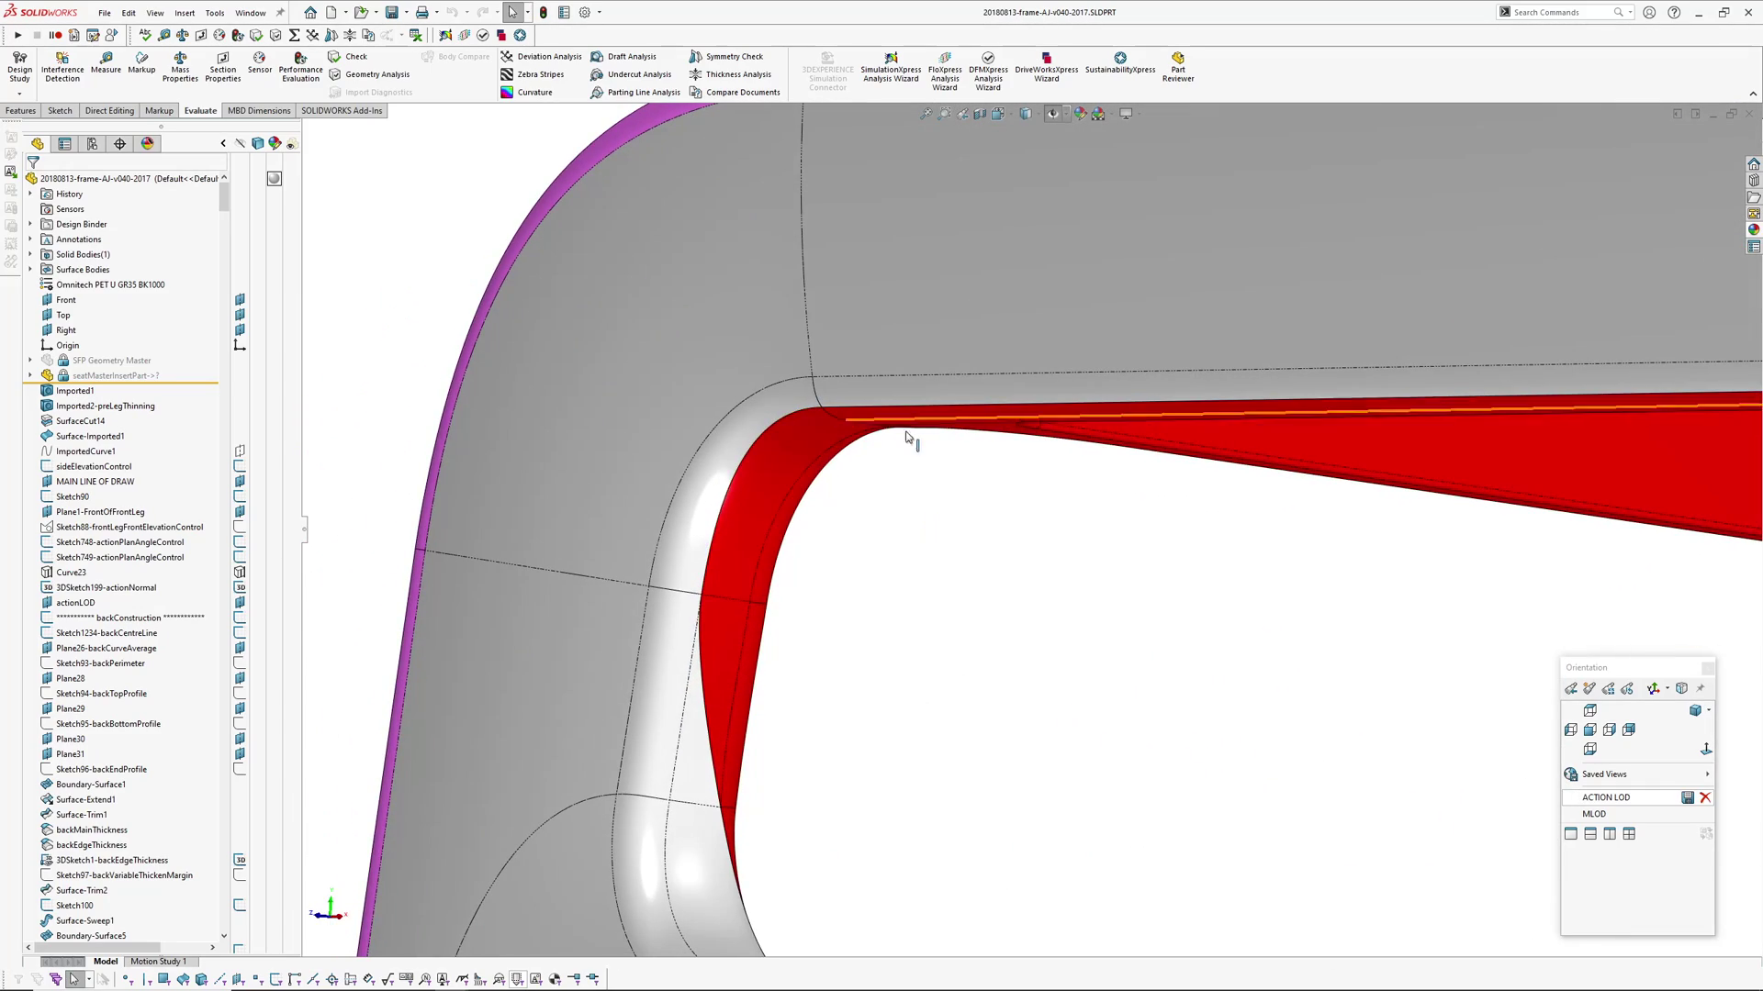
middle_drag(773, 427, 922, 481)
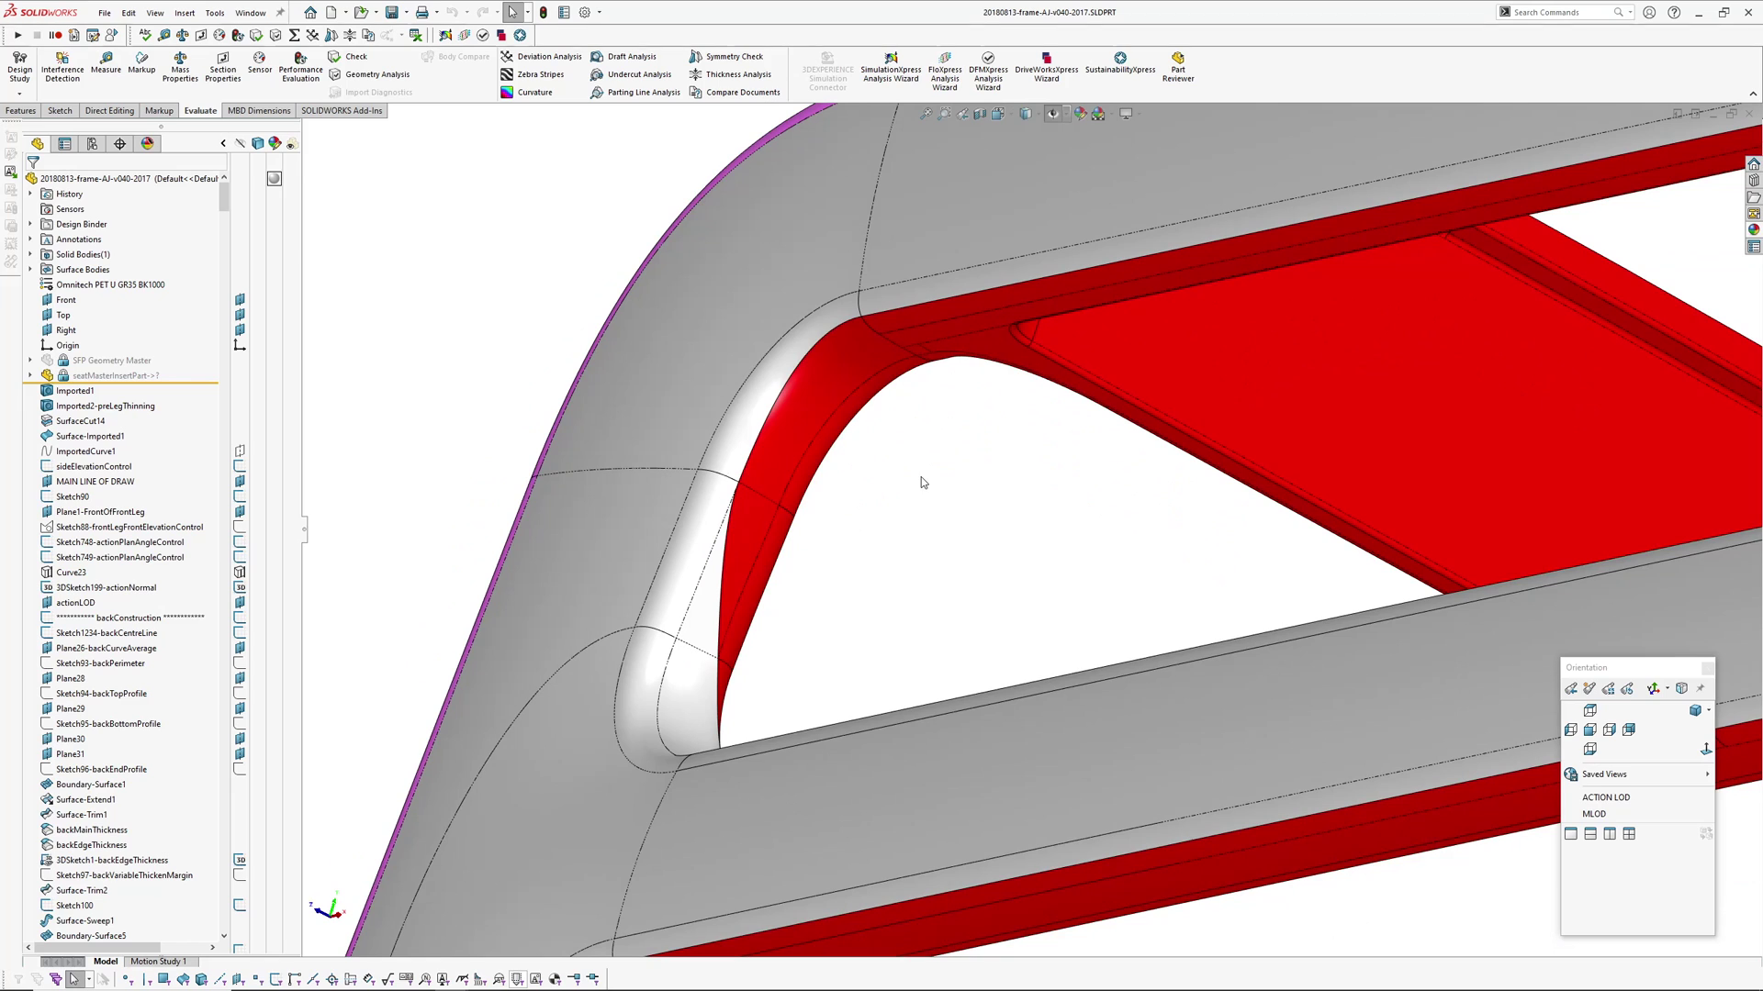
- Apply the saved ACTION LOD view and examine the front rail opening's corner from the front and behind
click(1598, 797)
scroll(897, 606, down, 6)
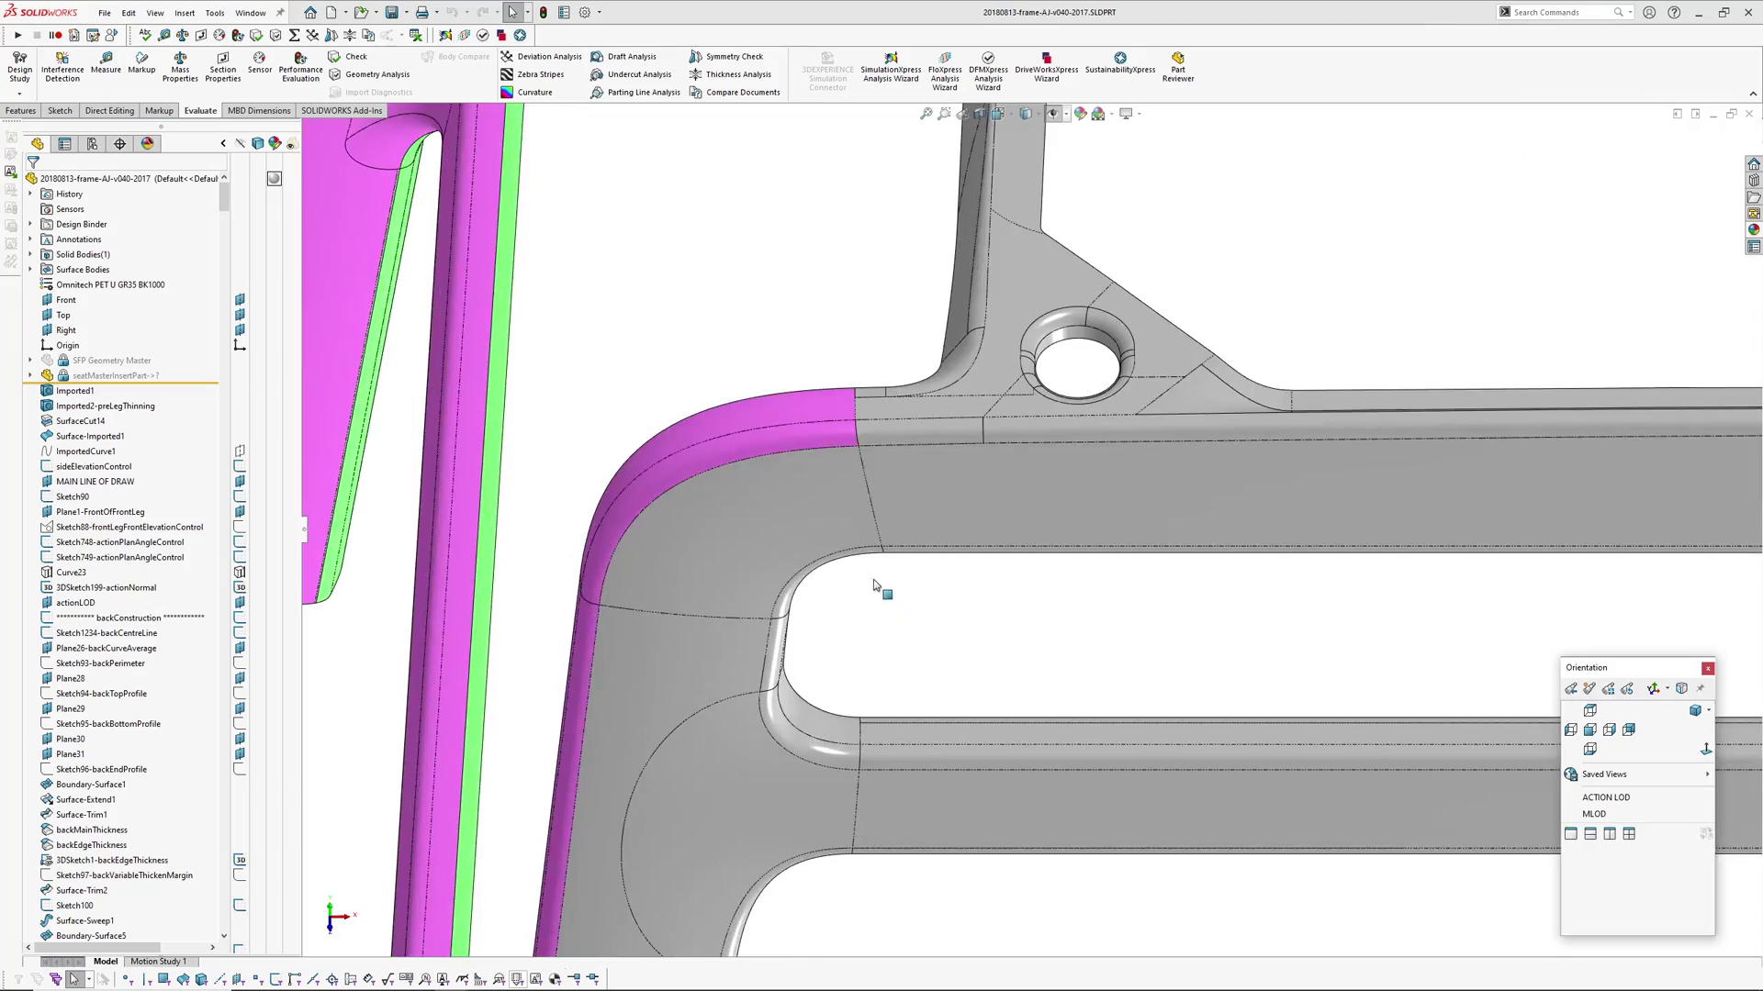
mouse_move(944, 559)
middle_down()
mouse_move(826, 440)
mouse_move(779, 461)
mouse_move(859, 507)
mouse_move(990, 539)
mouse_move(909, 547)
mouse_move(924, 584)
middle_up()
scroll(924, 588, down, 3)
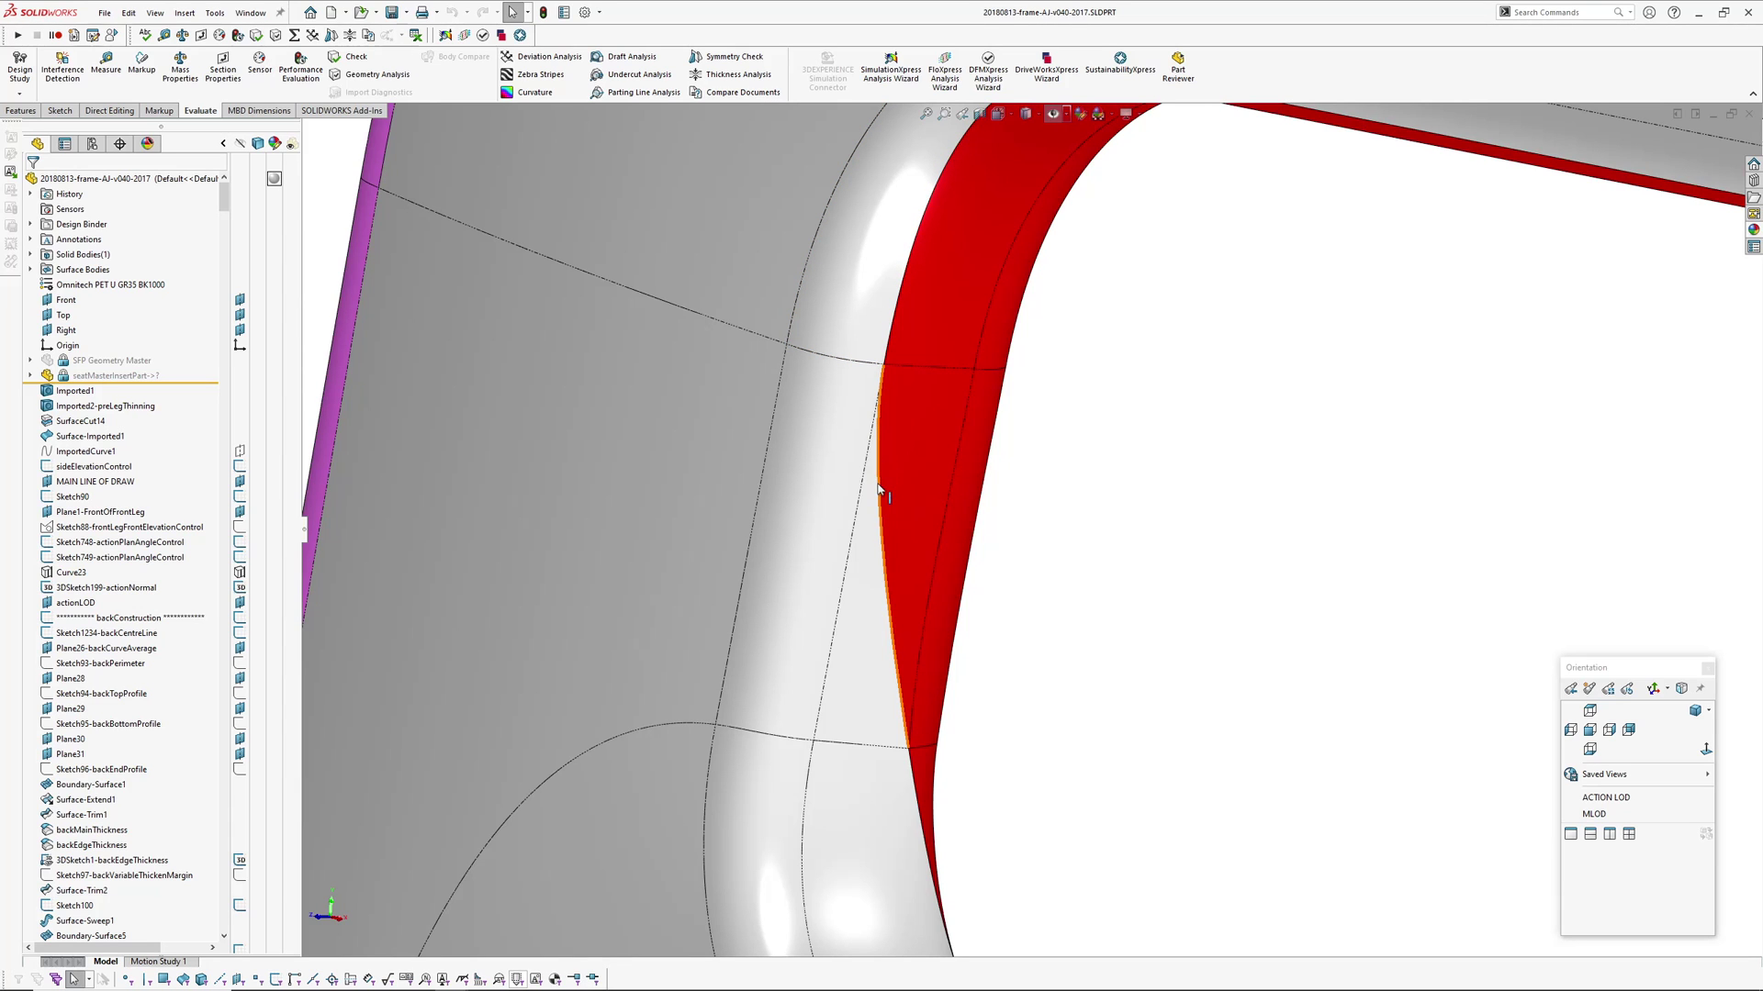
middle_drag(910, 601, 767, 539)
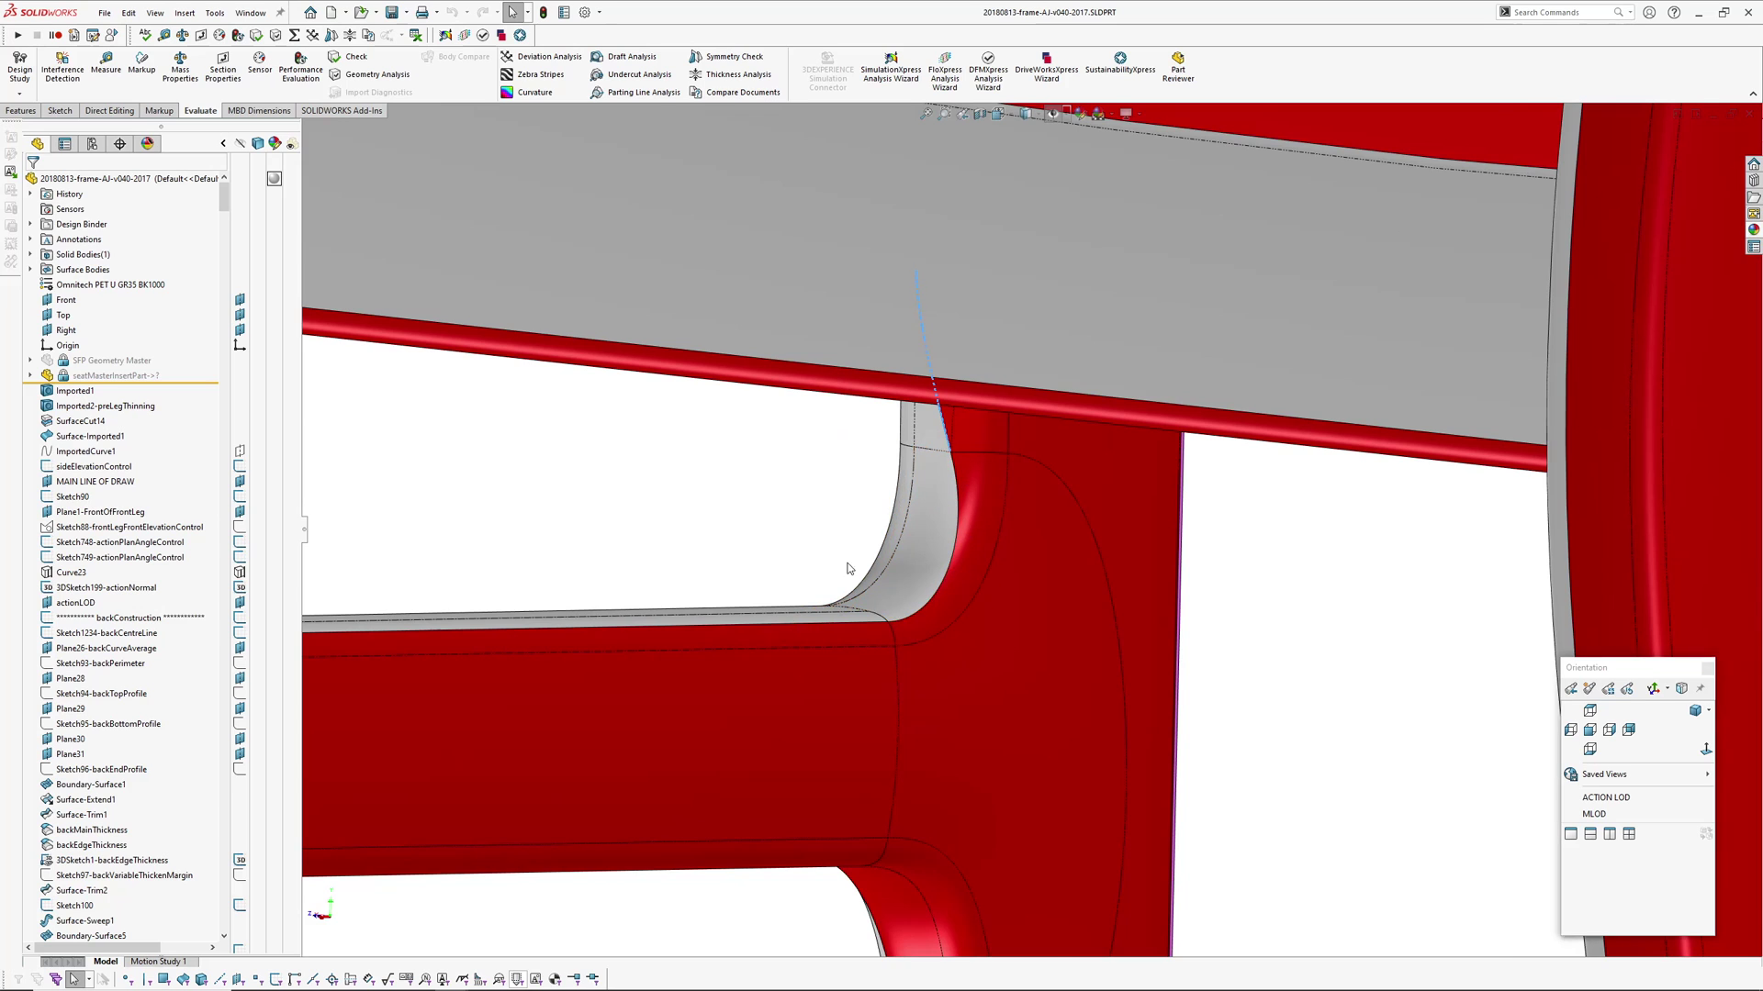
scroll(918, 558, up, 8)
middle_drag(933, 553, 808, 514)
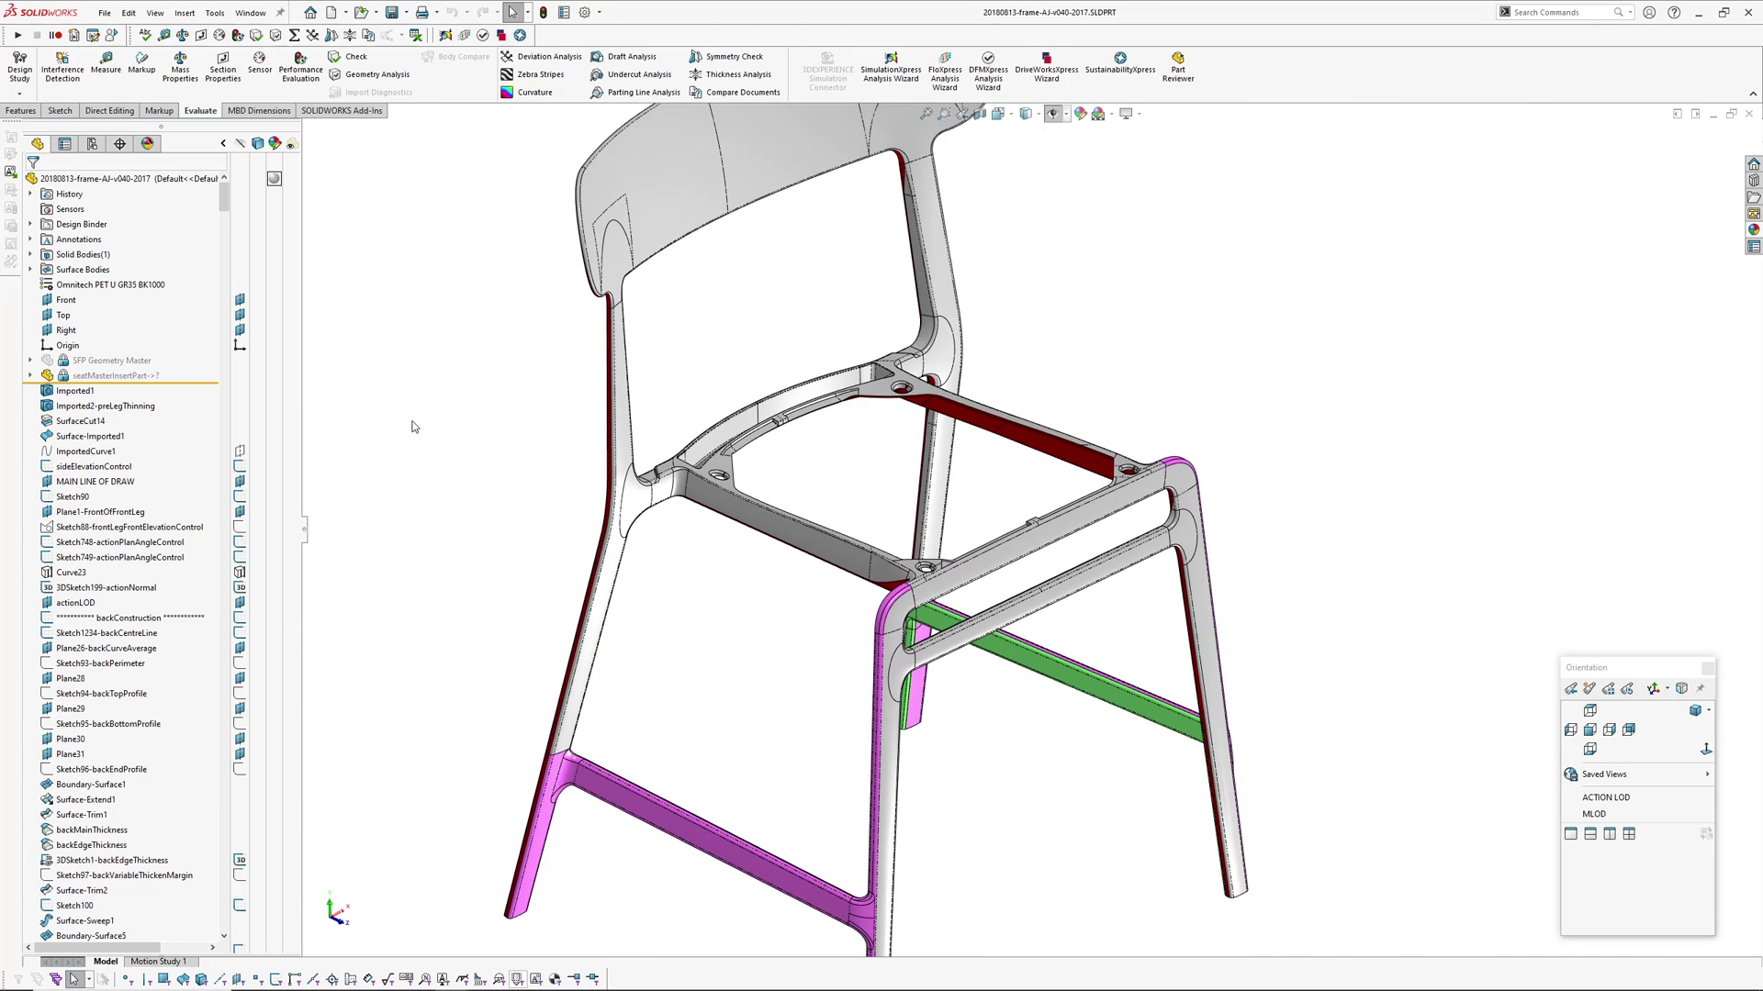
- Review the part's feature count and rebuild times in the Performance Evaluation report, and close it
click(214, 13)
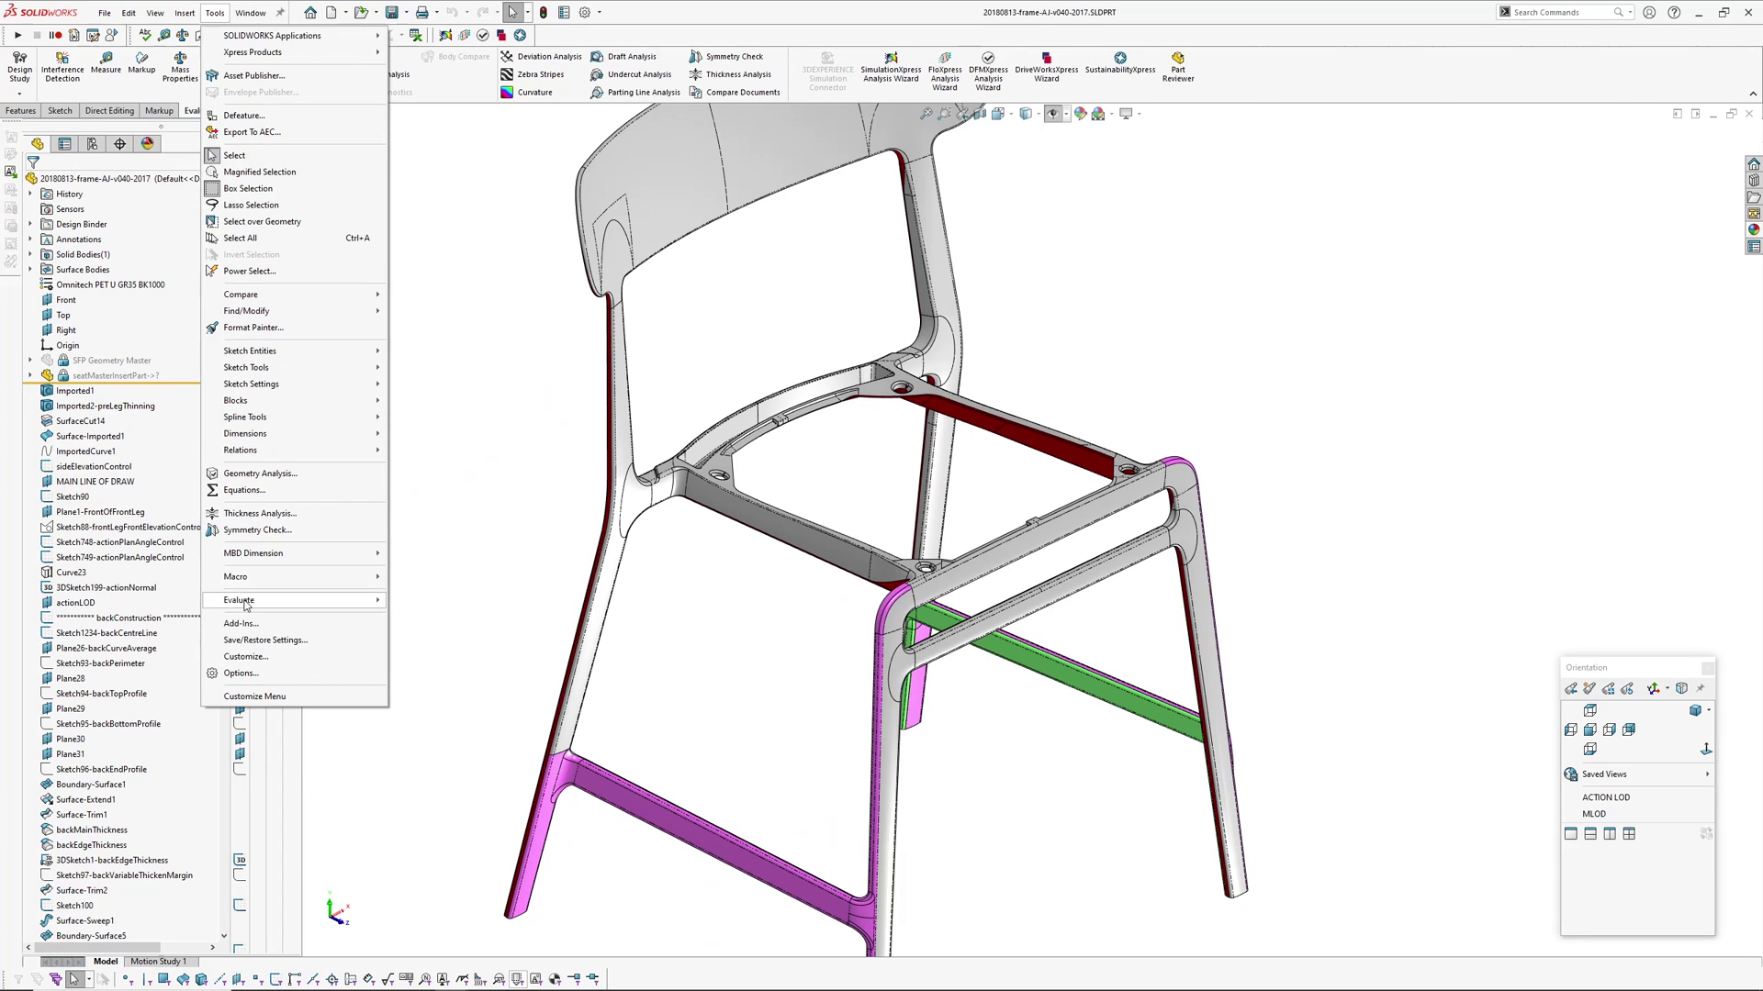
mouse_move(246, 605)
click(454, 668)
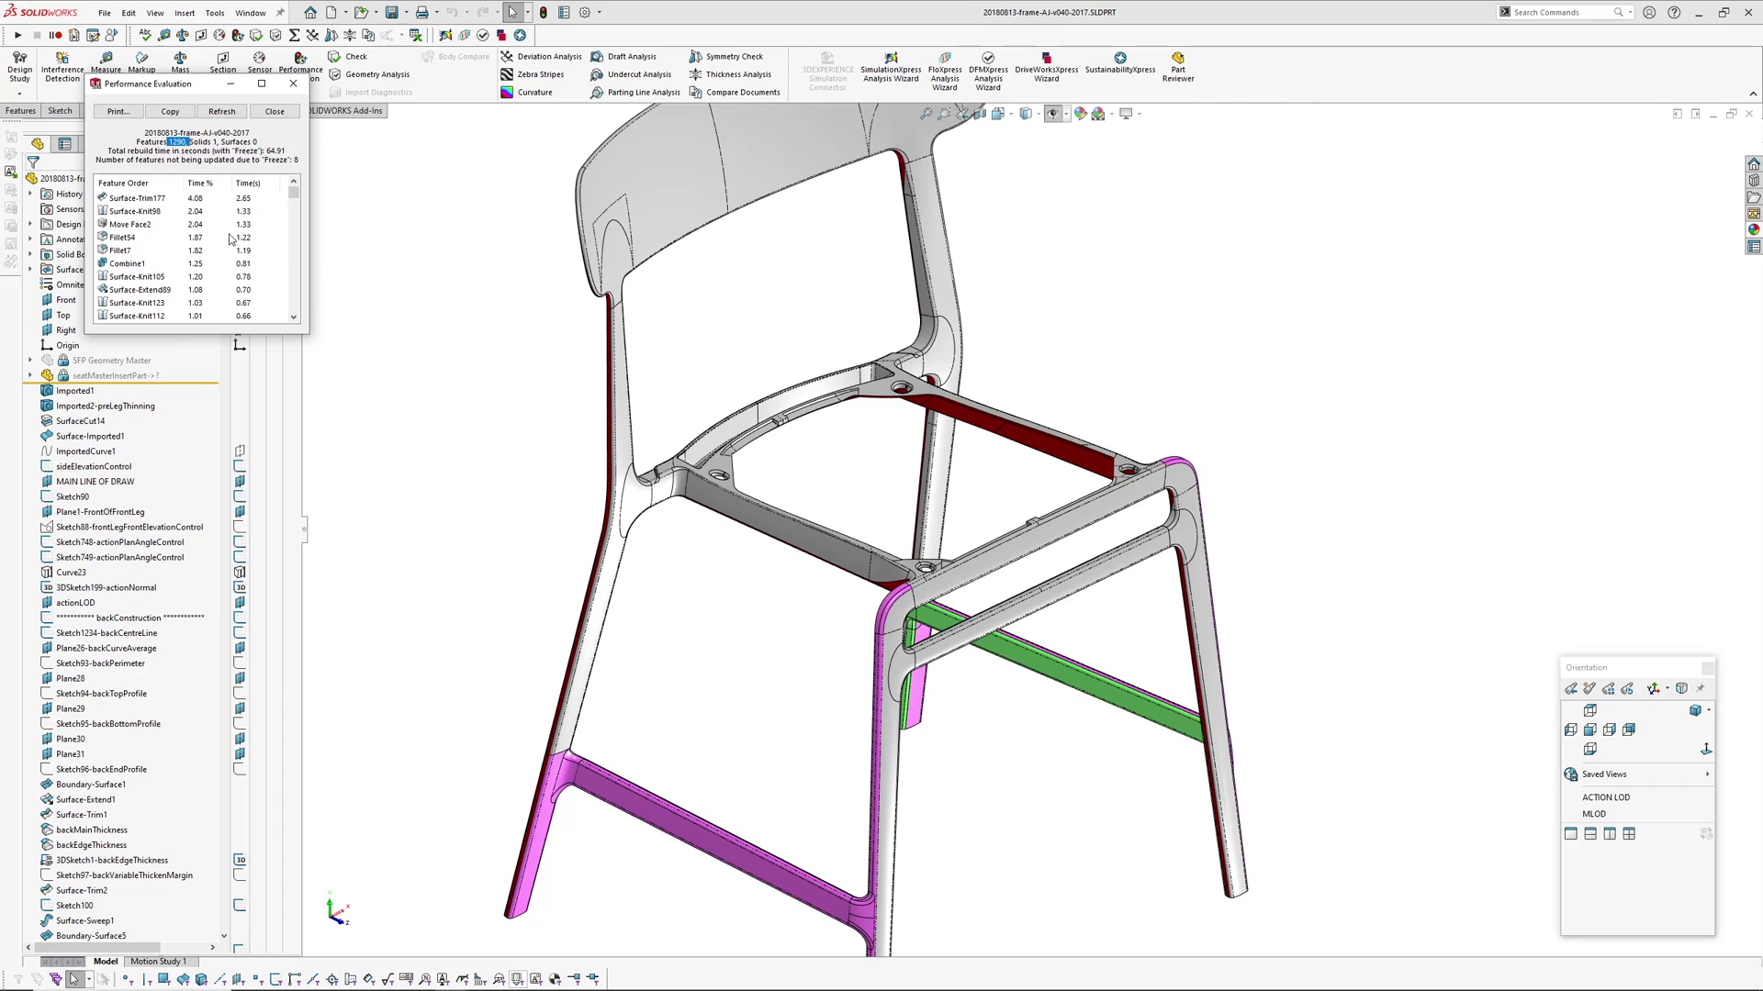
click(274, 111)
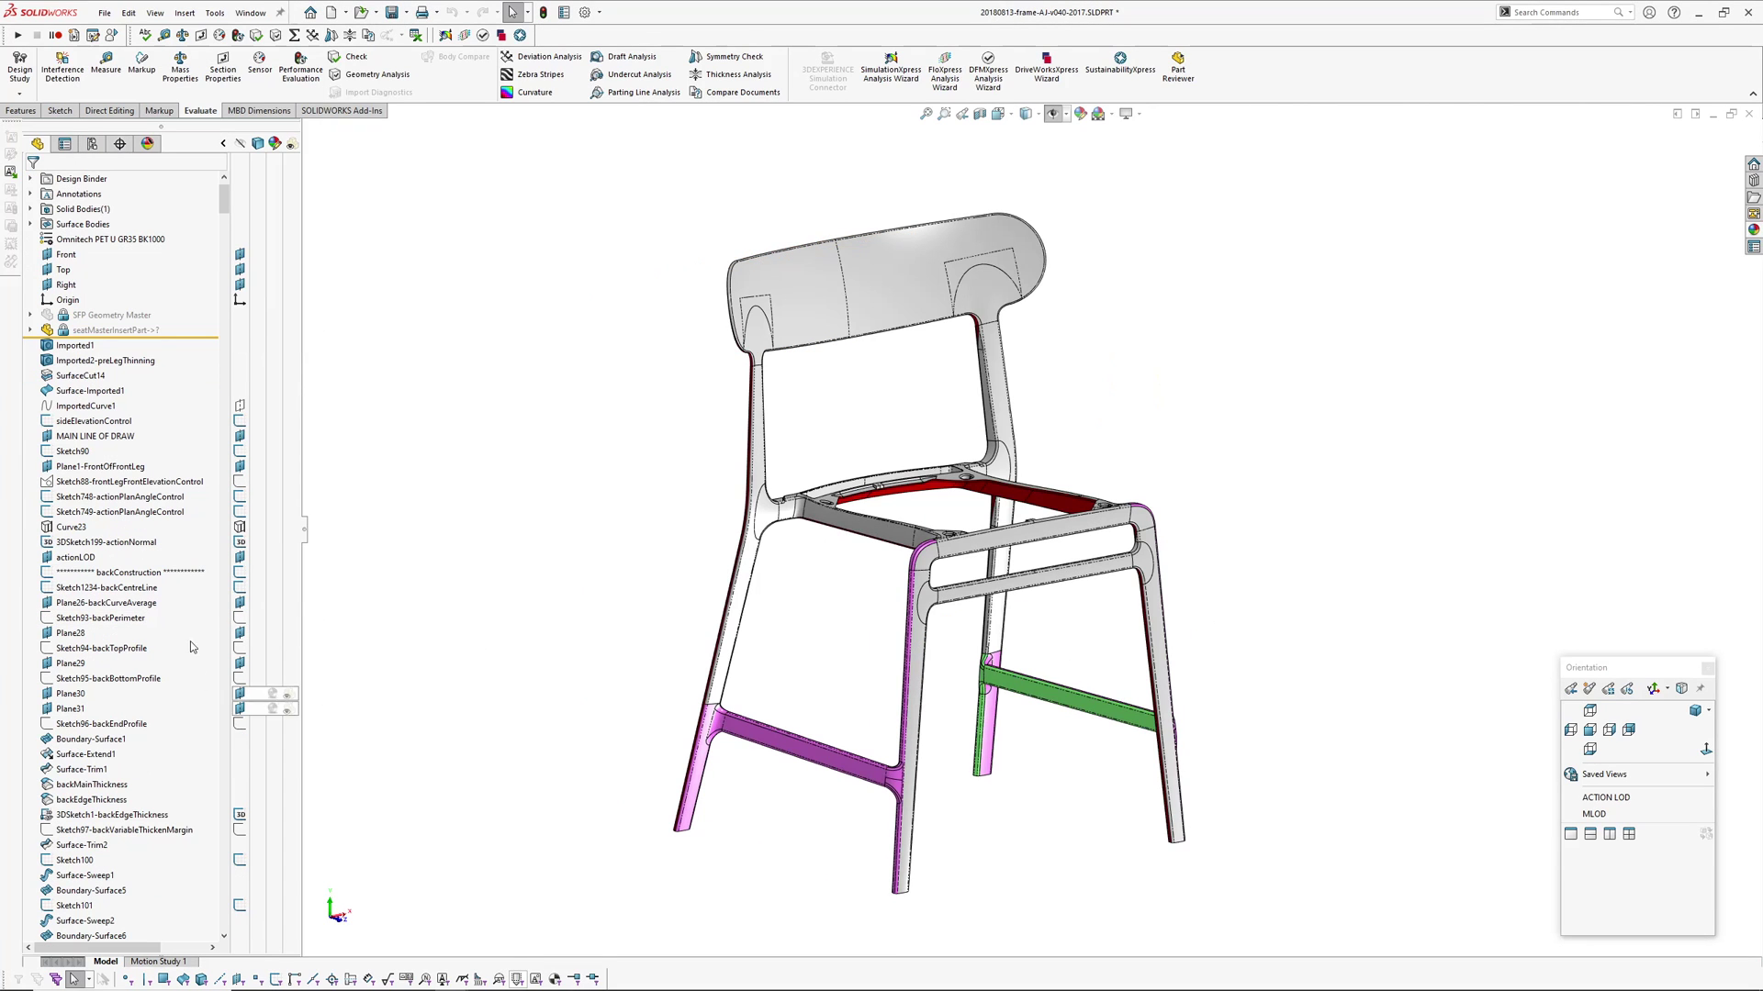
- Roll the feature history back to just before the backConstruction marker sketch
click(121, 574)
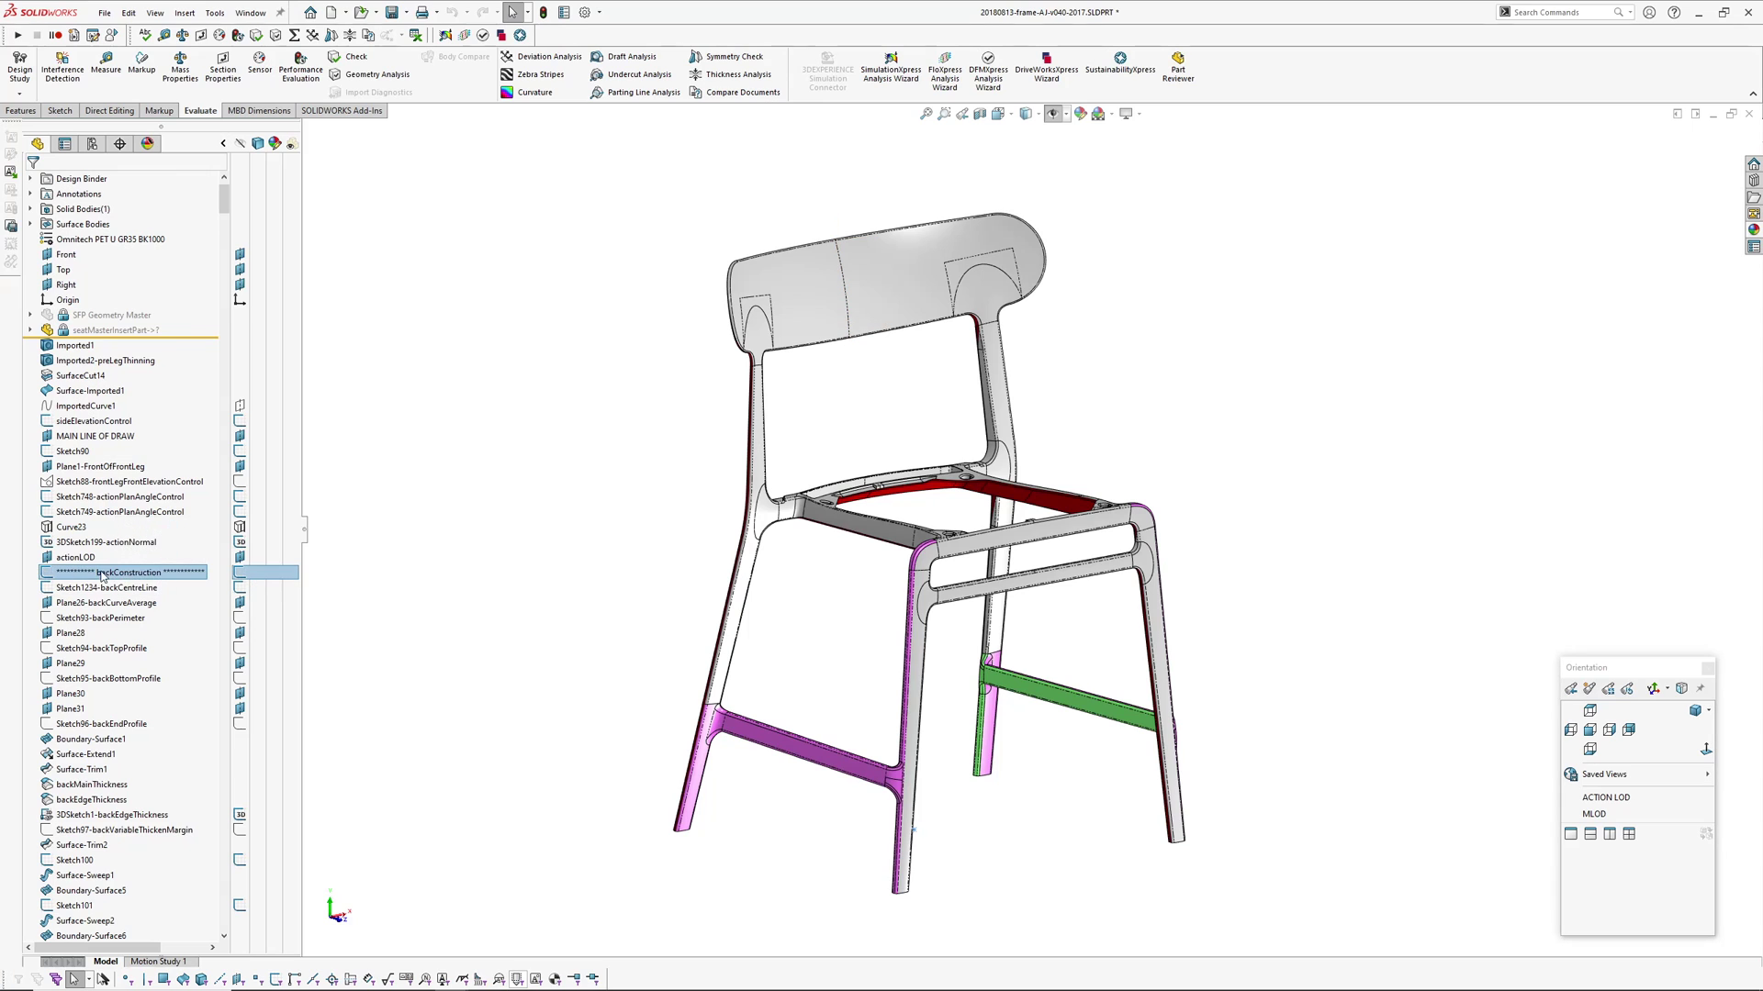
scroll(167, 584, down, 14)
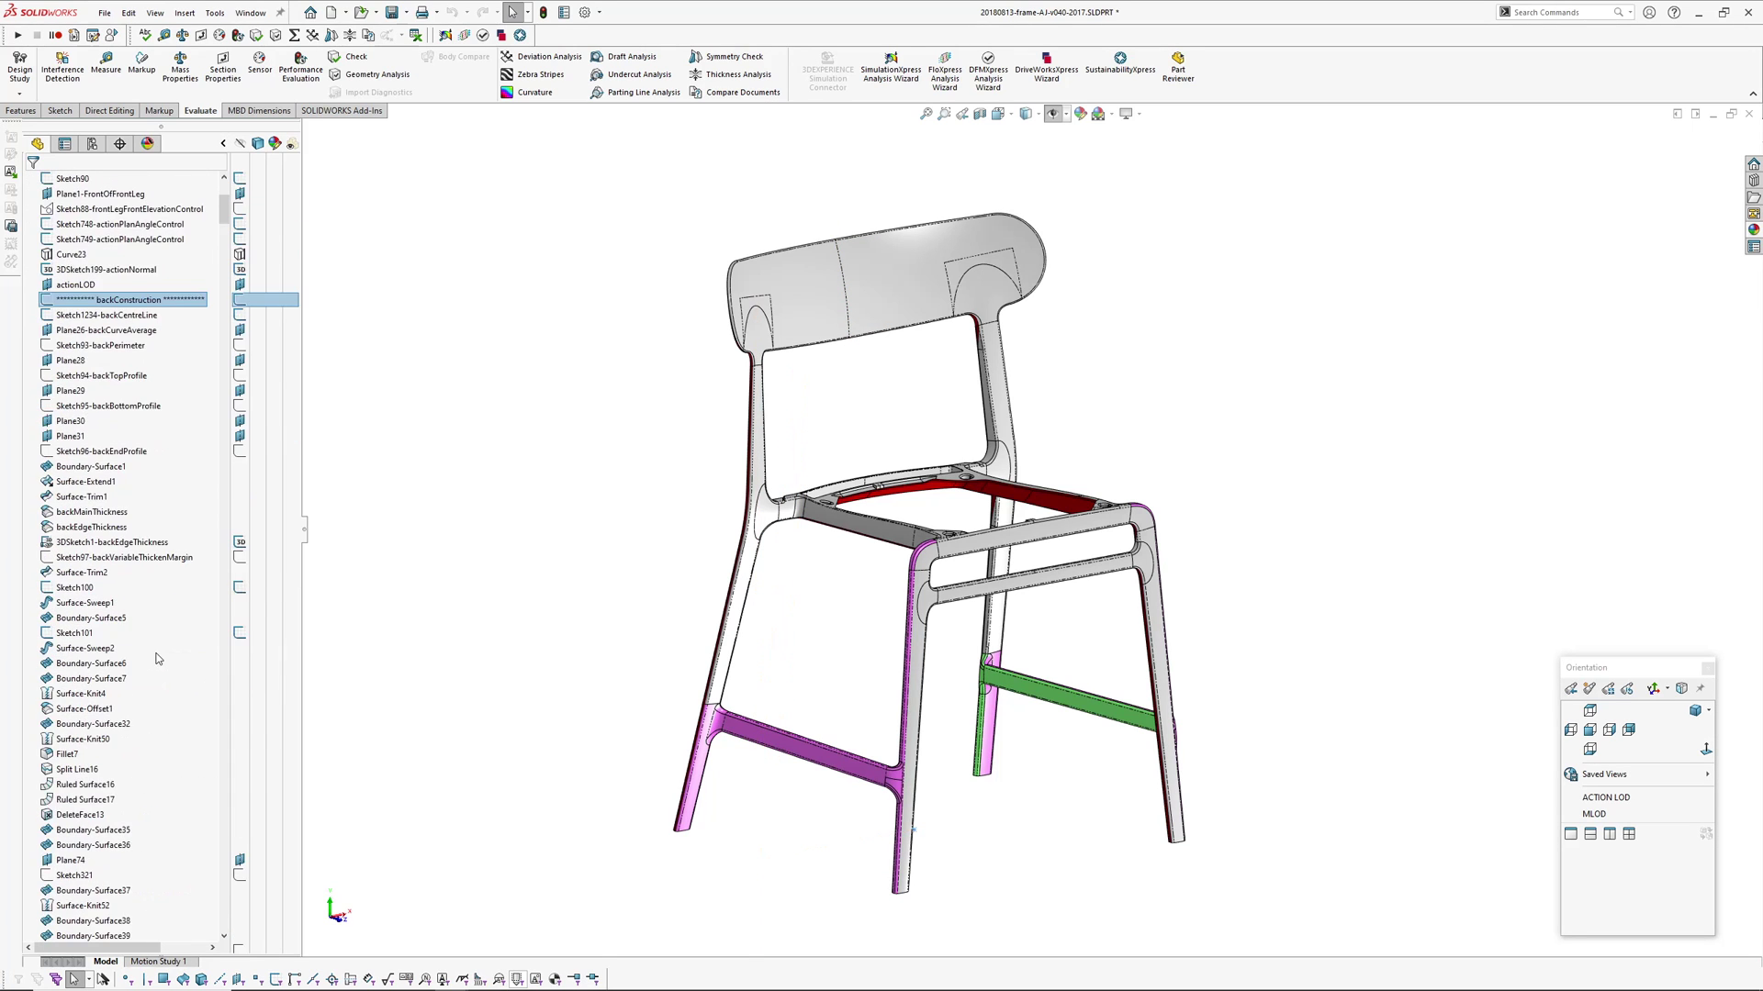
scroll(157, 655, up, 5)
right_click(115, 529)
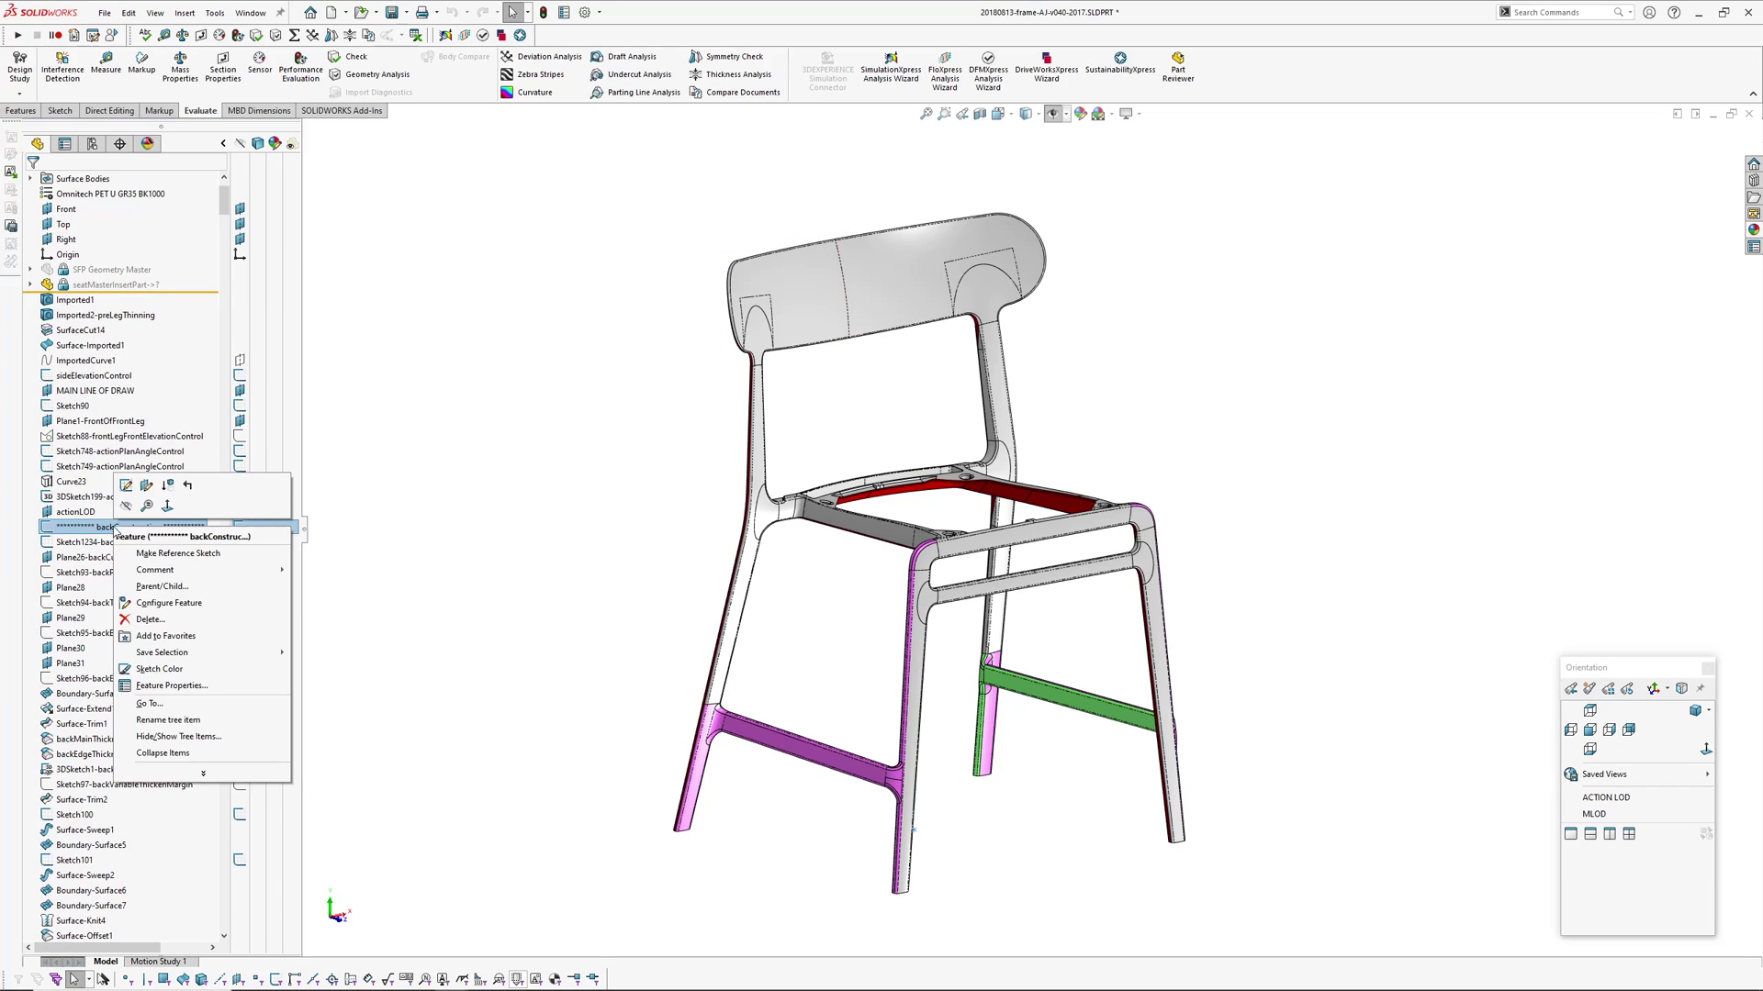
click(190, 485)
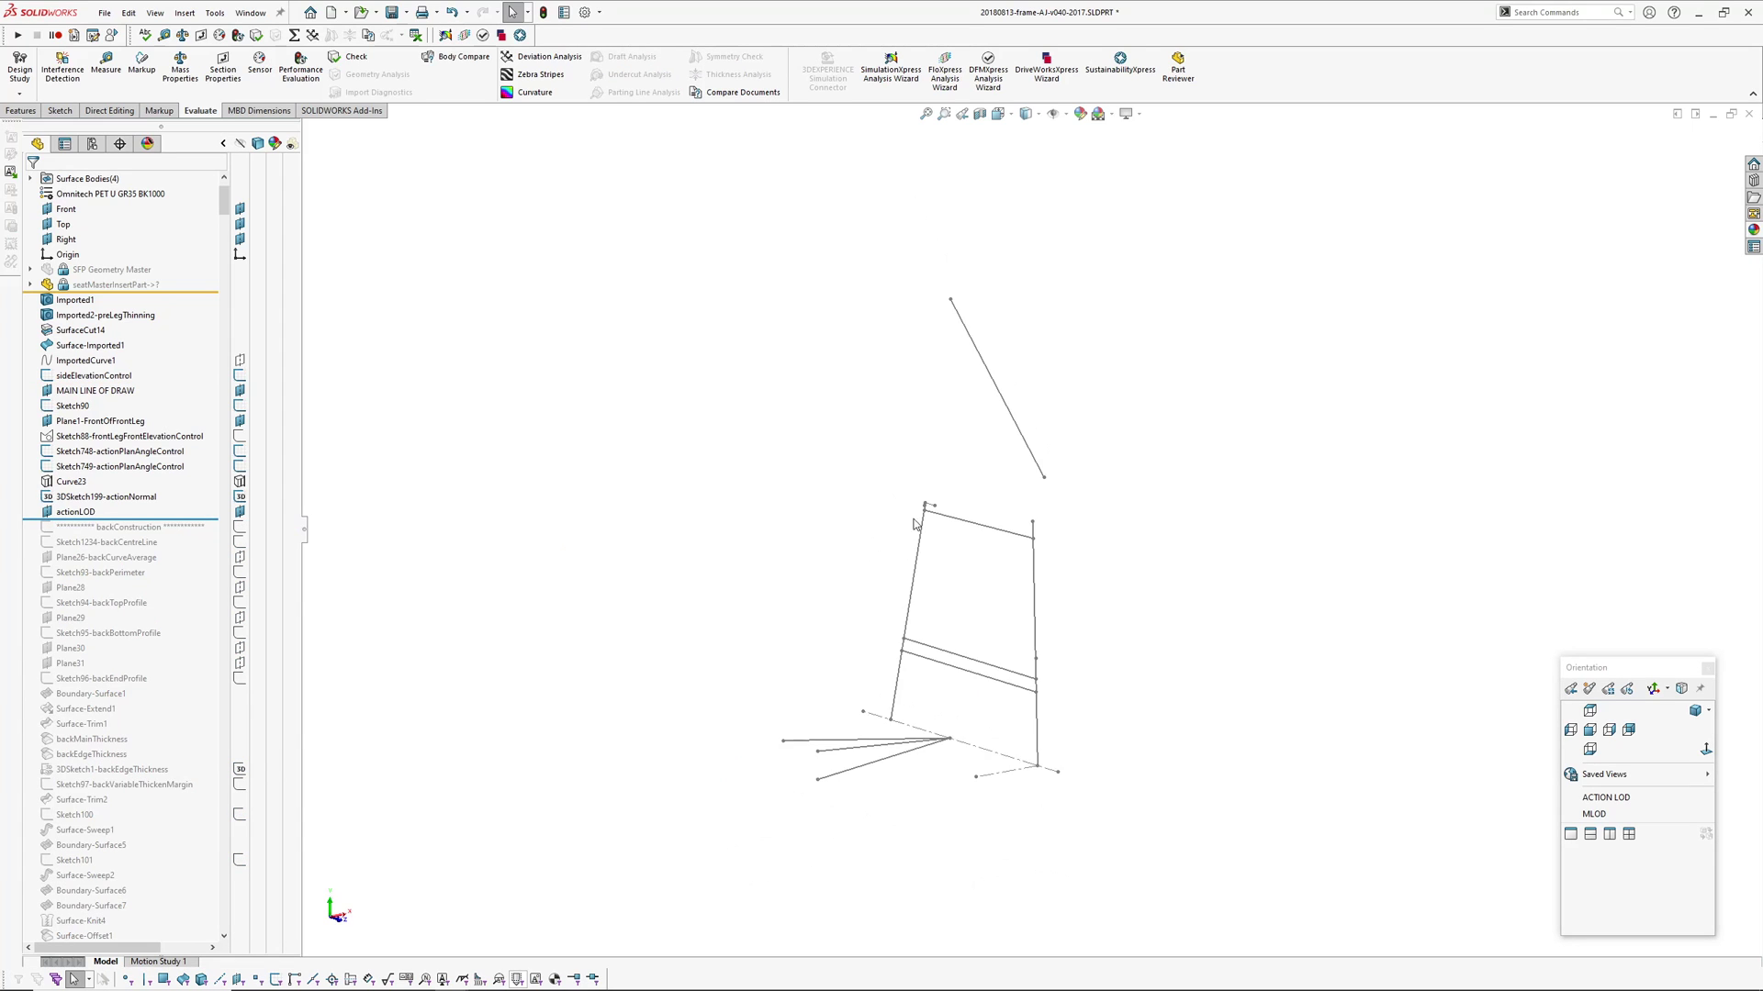
- Highlight the MAIN LINE OF DRAW plane and view it against the layout sketches
mouse_move(909, 504)
middle_down()
mouse_move(882, 511)
mouse_move(862, 597)
mouse_move(826, 533)
middle_up()
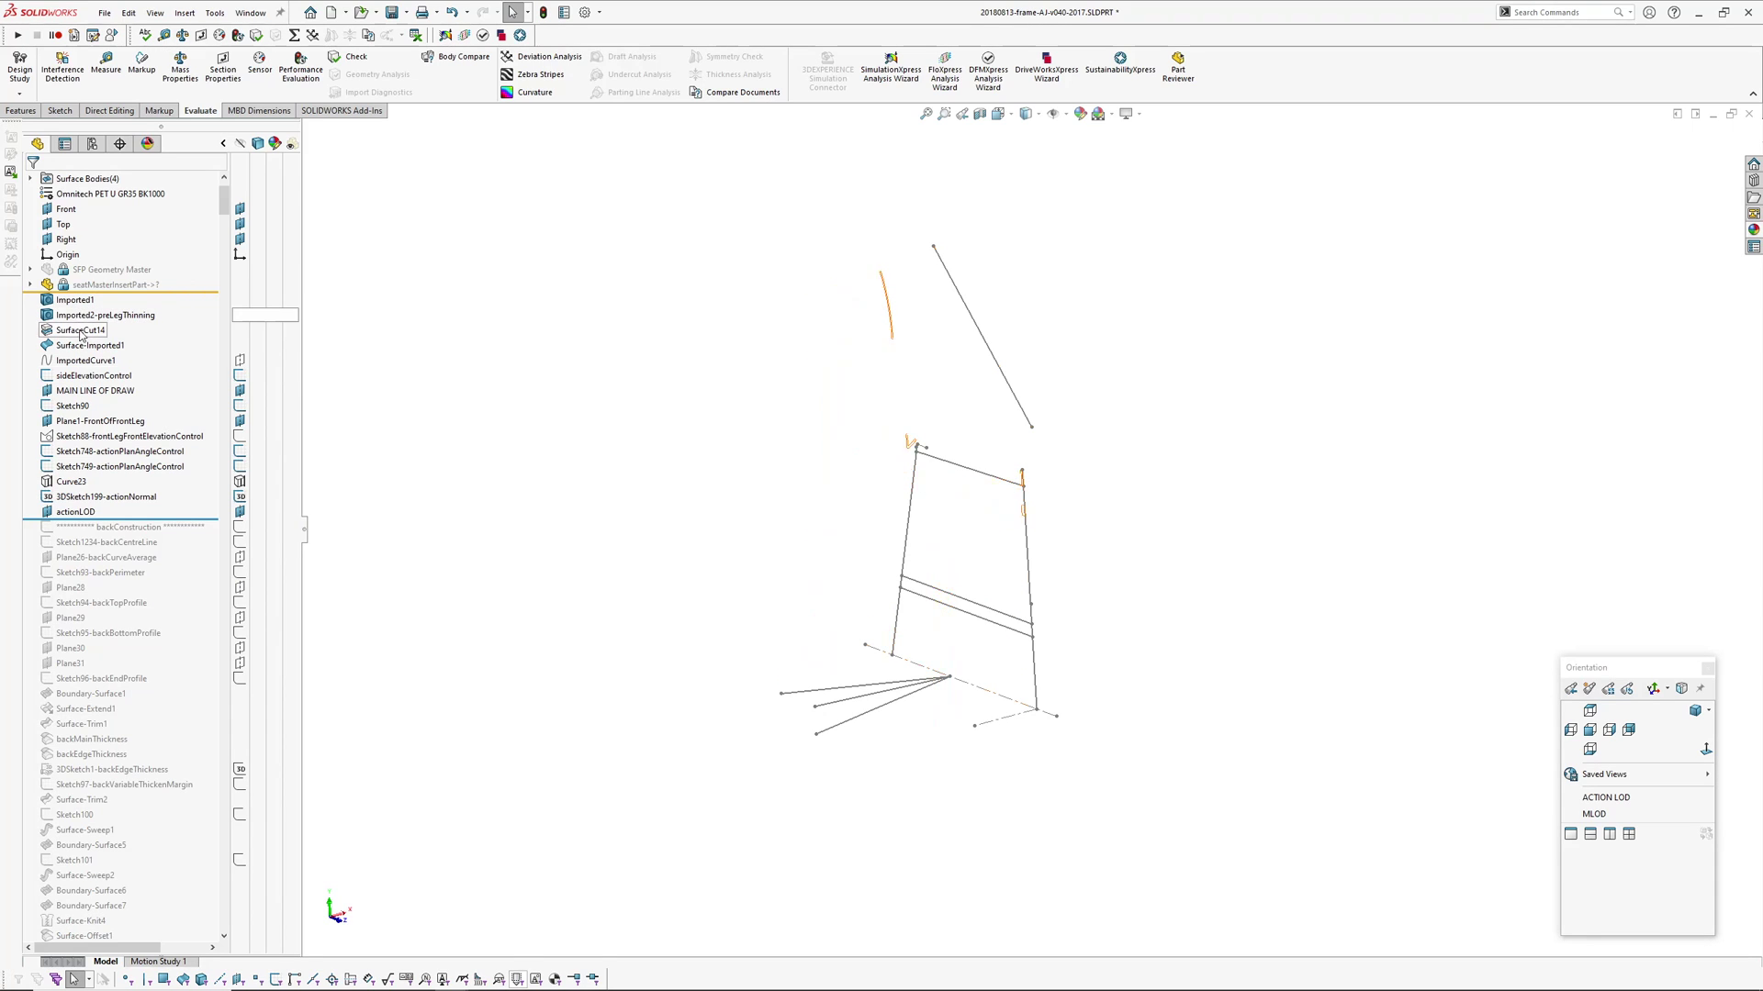
click(80, 394)
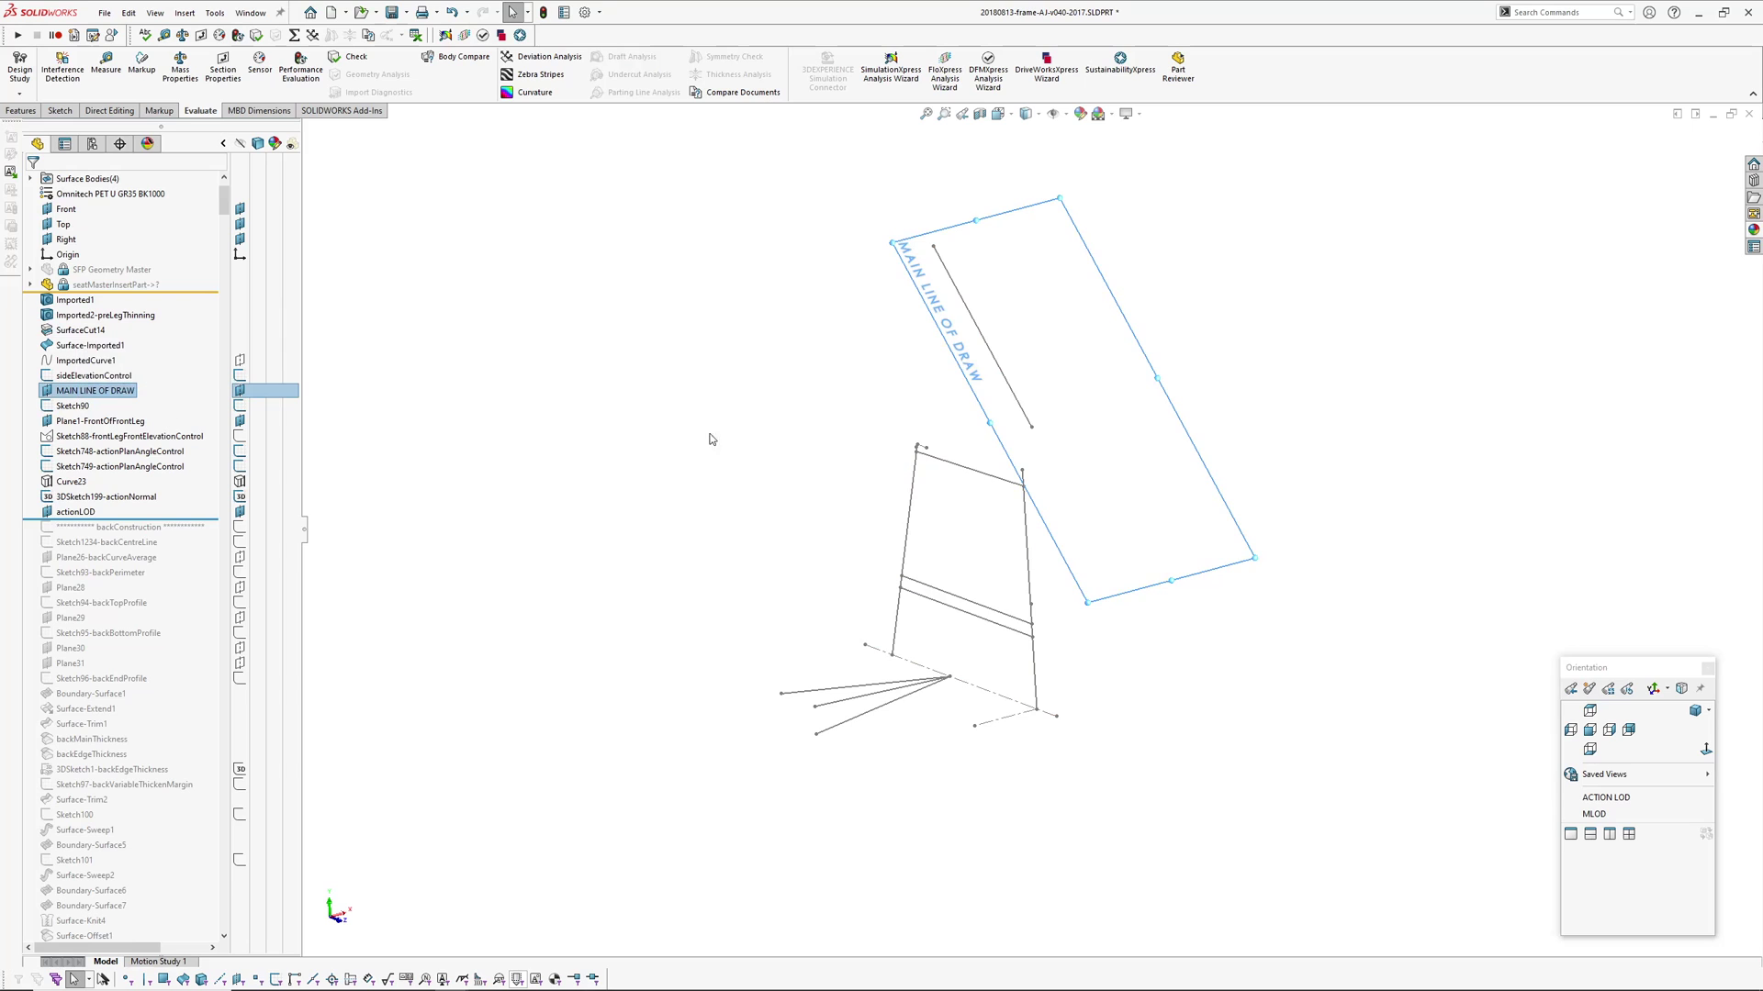
middle_drag(754, 439, 723, 450)
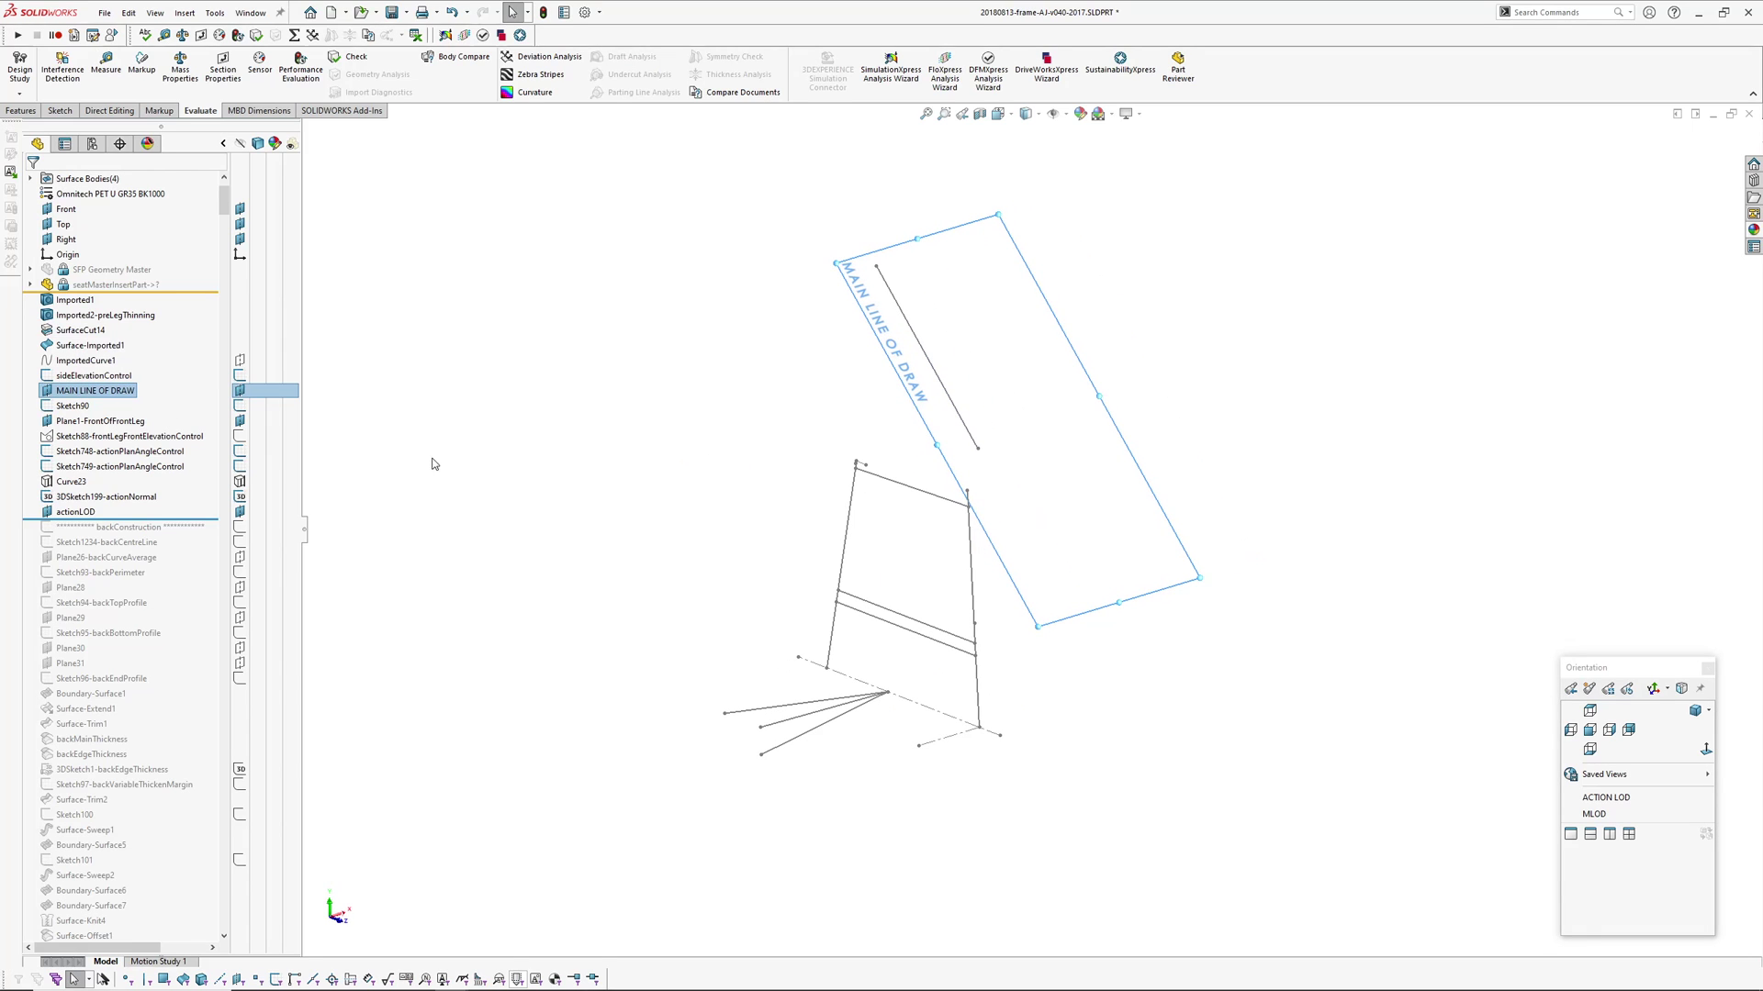
- Highlight Sketch748-actionPlanAngleControl and examine it among the layout sketches together with the actionLOD plane
click(93, 457)
scroll(813, 733, down, 2)
mouse_move(850, 704)
middle_down()
mouse_move(925, 633)
mouse_move(834, 634)
mouse_move(781, 686)
middle_up()
scroll(897, 620, up, 4)
scroll(935, 617, down, 2)
ctrl+middle_drag(986, 631, 930, 664)
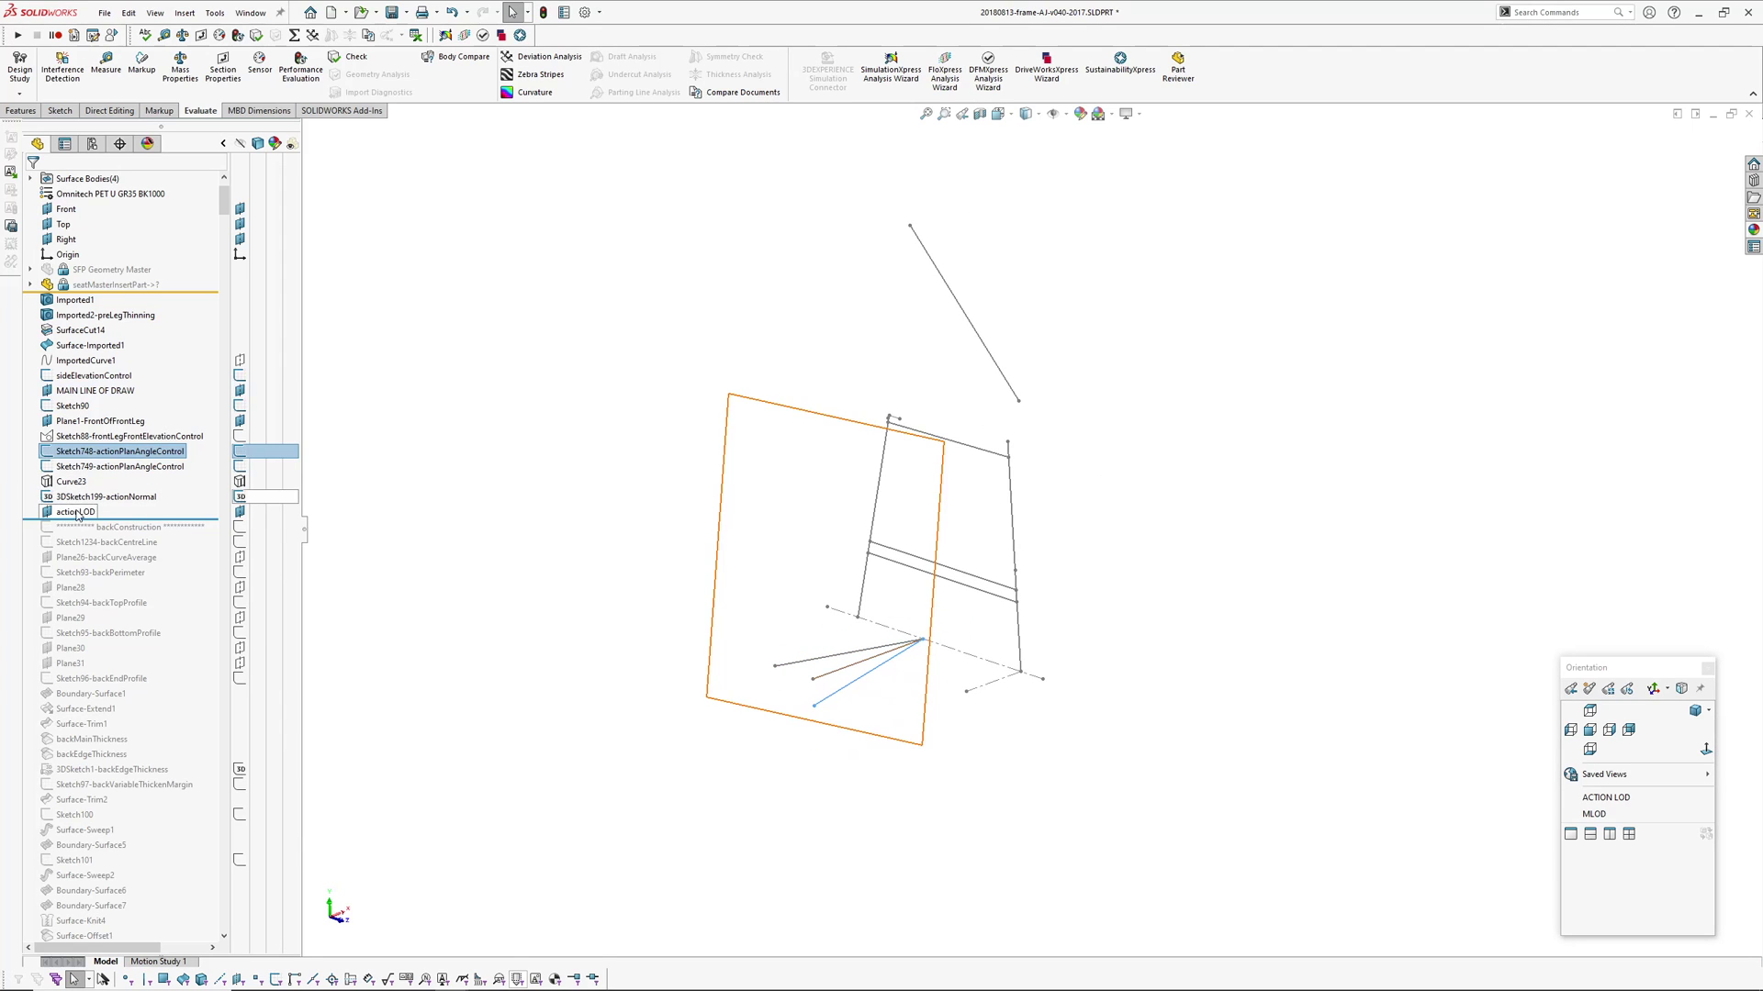
mouse_move(726, 527)
middle_down()
mouse_move(792, 422)
mouse_move(627, 435)
mouse_move(725, 487)
mouse_move(713, 497)
middle_up()
click(511, 498)
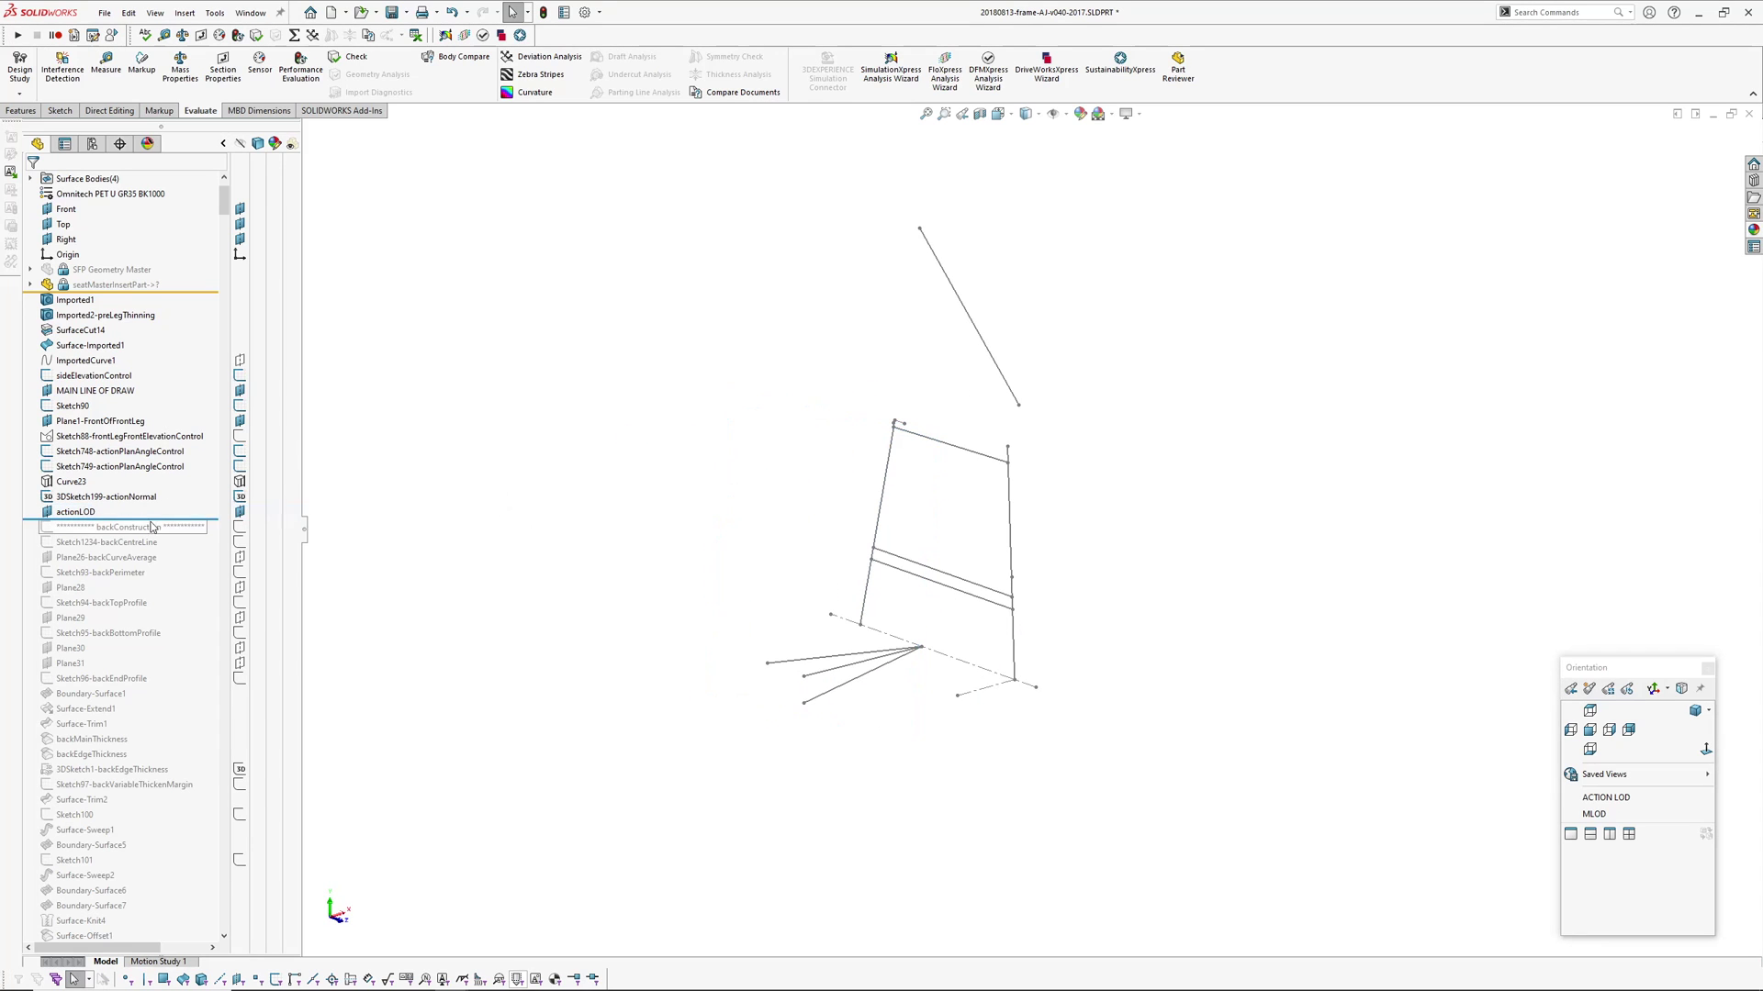
- Roll the feature history forward through the back construction to just before the backLegConstruction marker sketch
drag(165, 518, 177, 579)
scroll(177, 576, down, 11)
drag(177, 578, 177, 732)
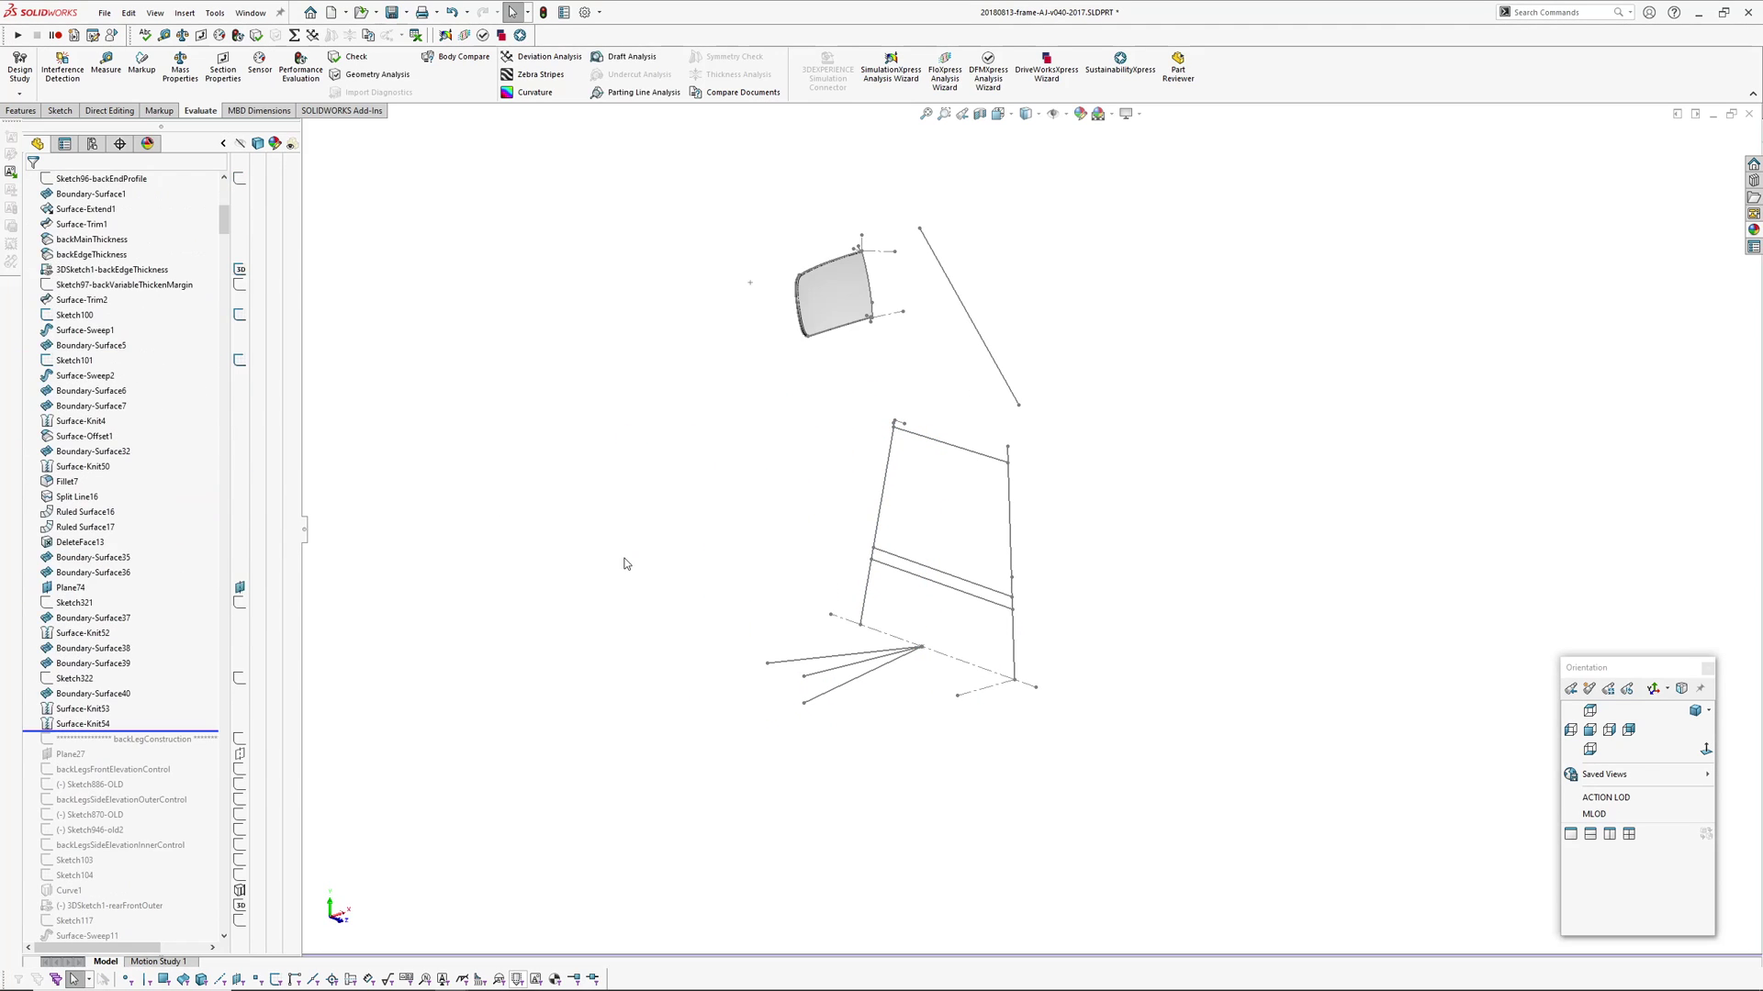
- Highlight the backrest's Boundary-Surface1 and backMainThickness surfaces and examine them from both sides
scroll(798, 445, down, 3)
middle_drag(873, 386, 1007, 417)
scroll(968, 429, down, 3)
click(896, 439)
ctrl+click(727, 482)
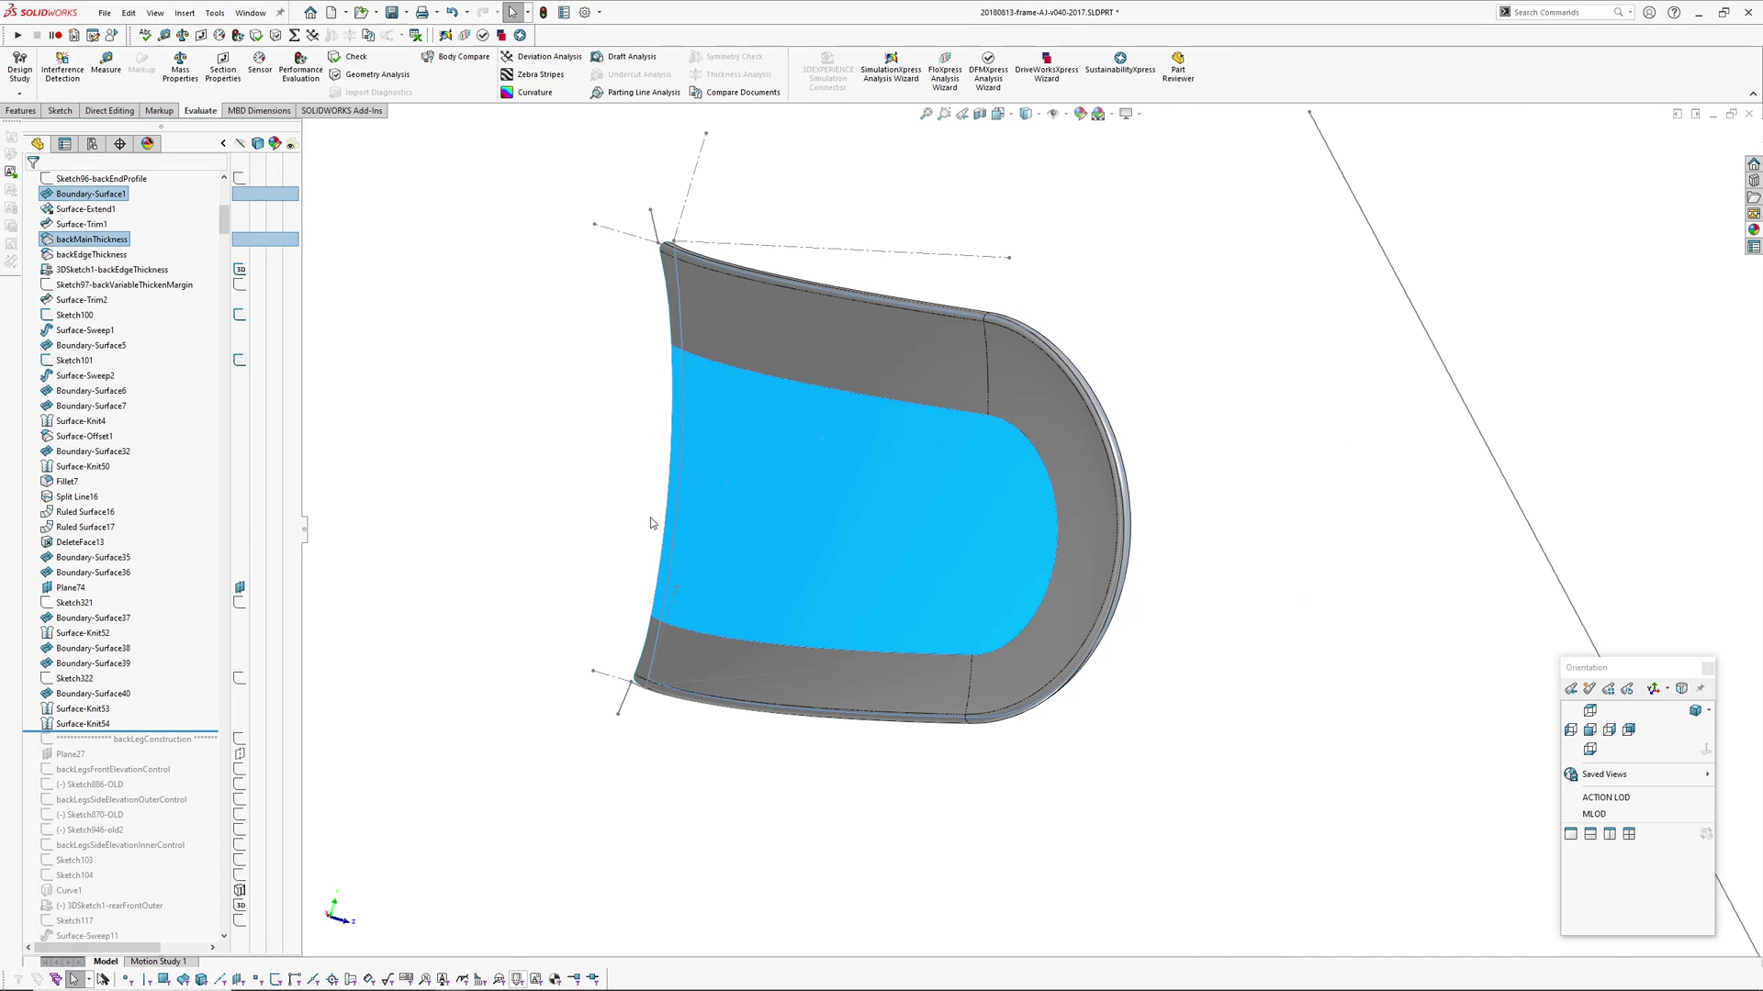
middle_drag(658, 502, 703, 459)
middle_drag(582, 488, 1059, 456)
click(1058, 456)
- Measure the distance between the backrest's cut-end face and the vertex at its rounded edge
scroll(720, 356, down, 4)
middle_click(723, 343)
middle_drag(716, 344, 499, 389)
click(544, 398)
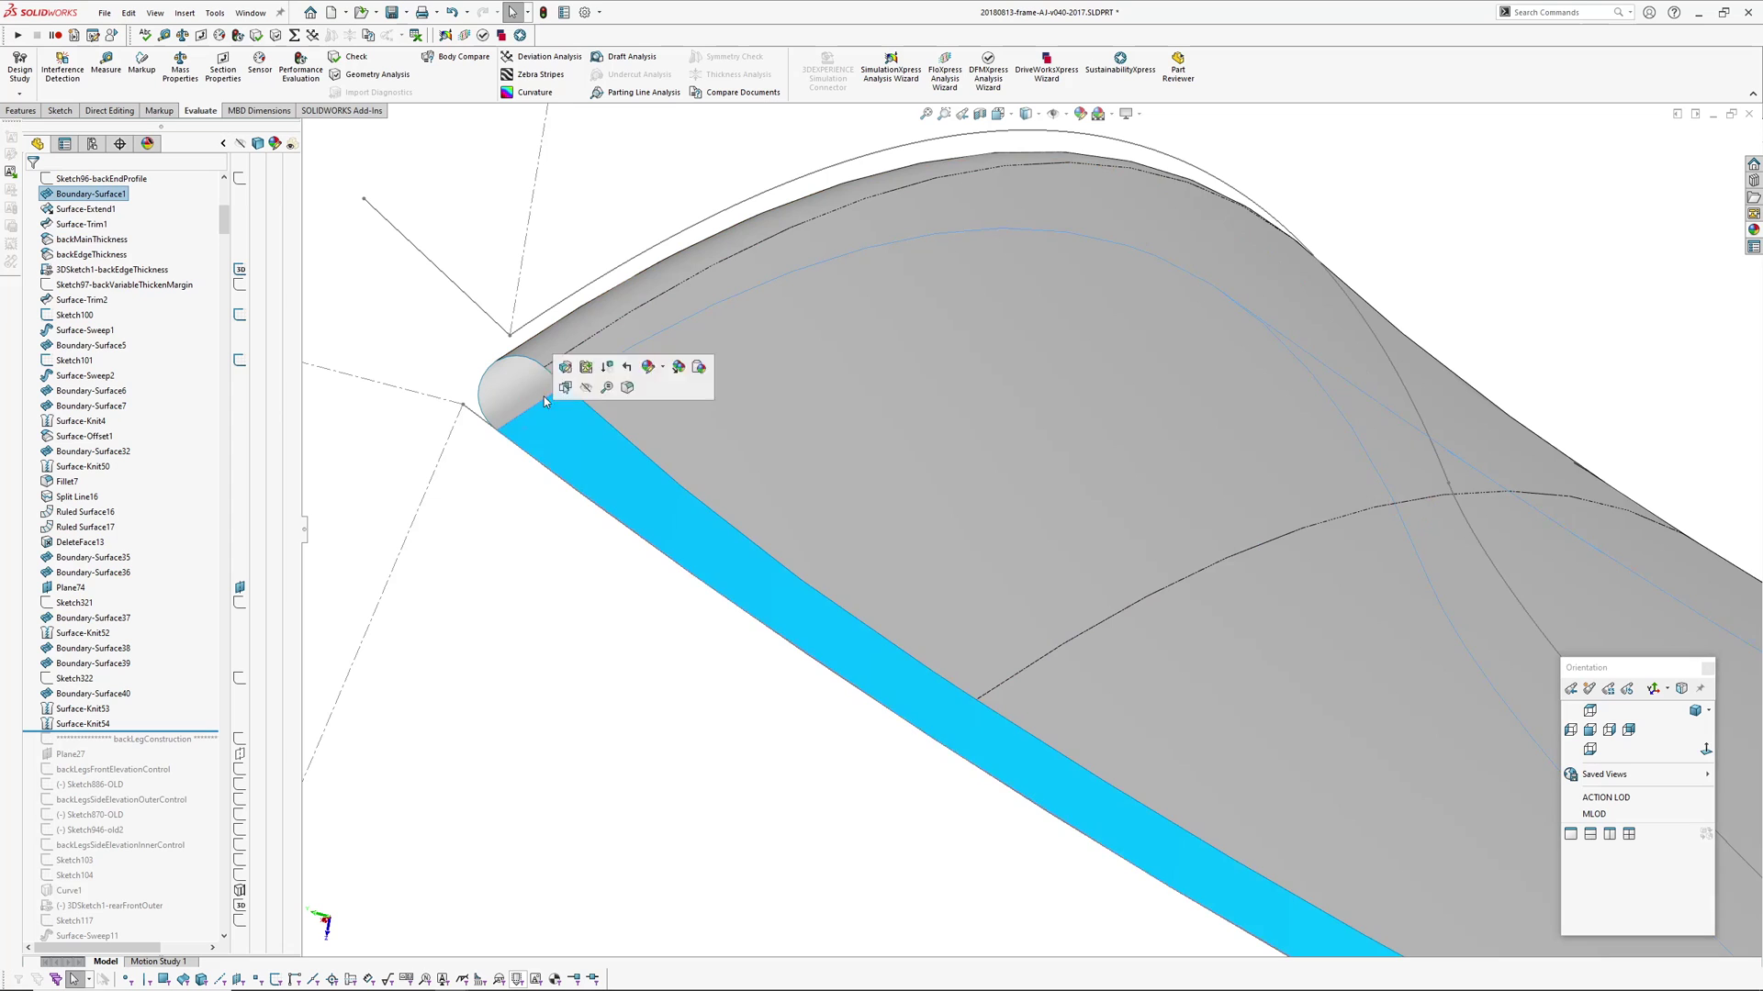
key(m)
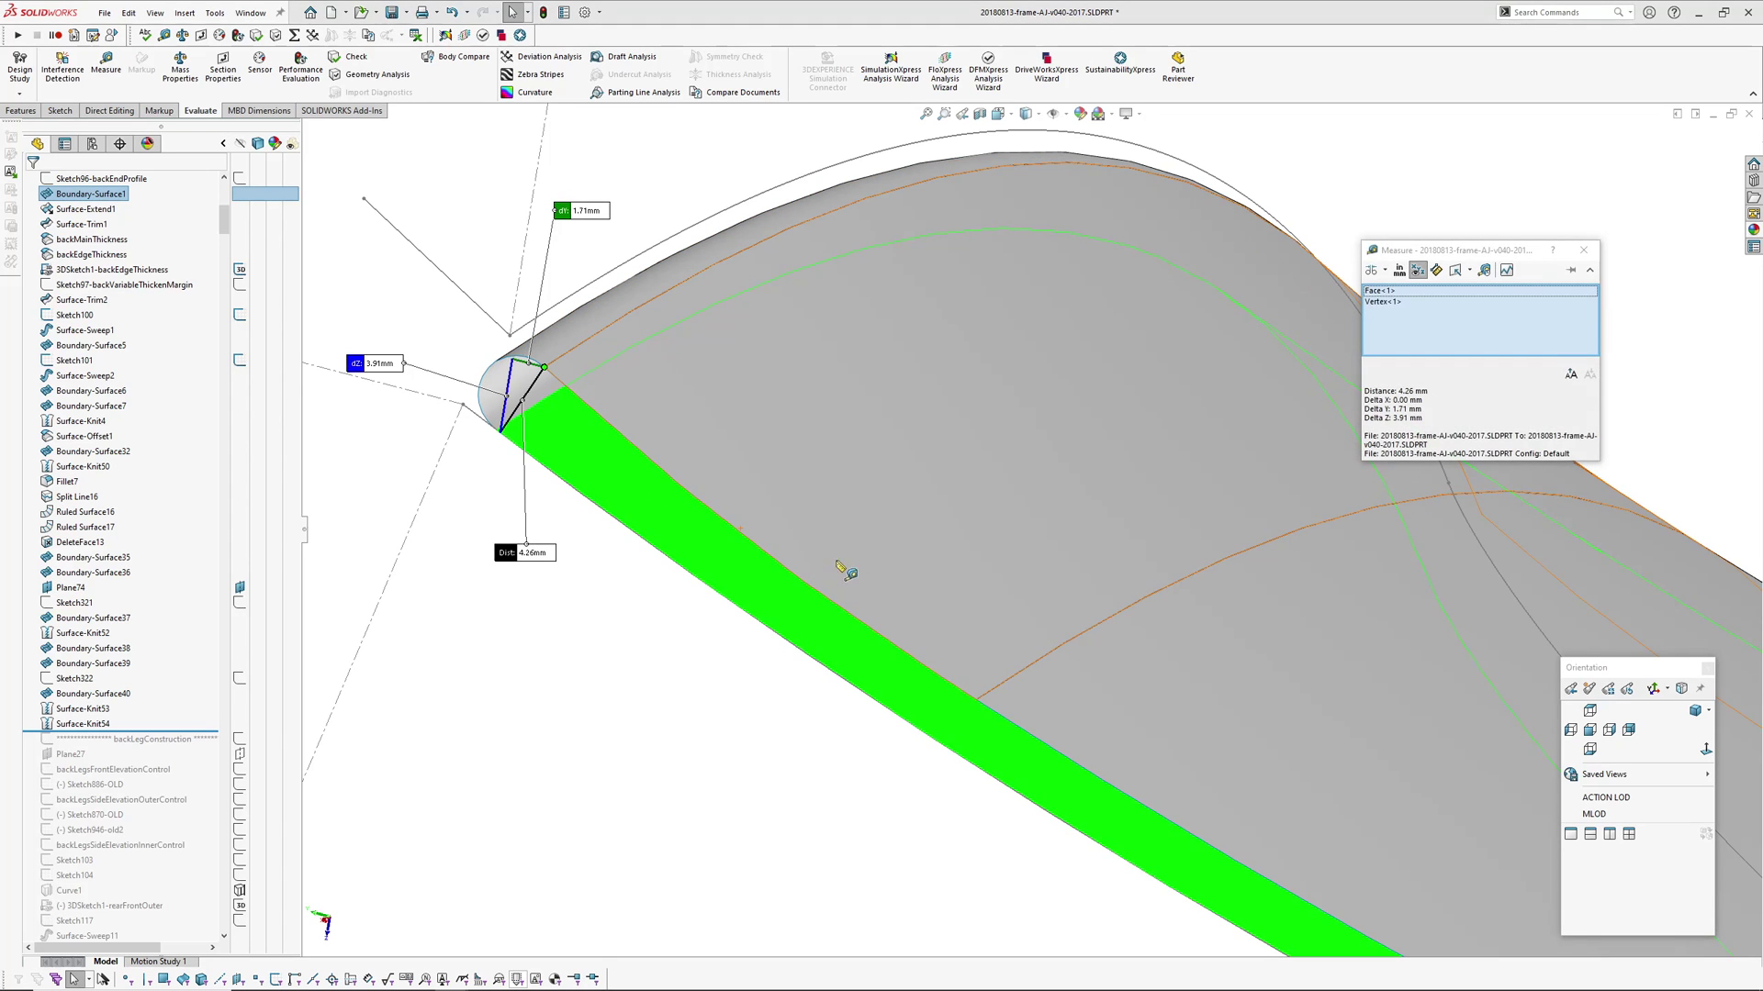
key(Escape)
- Roll the feature history forward through the rear leg construction to just before the frontLegConstruction marker sketch
scroll(1014, 484, up, 9)
middle_drag(1092, 487, 934, 548)
mouse_move(740, 275)
middle_down()
mouse_move(1125, 405)
mouse_move(1094, 294)
mouse_move(740, 409)
mouse_move(569, 435)
mouse_move(593, 440)
middle_up()
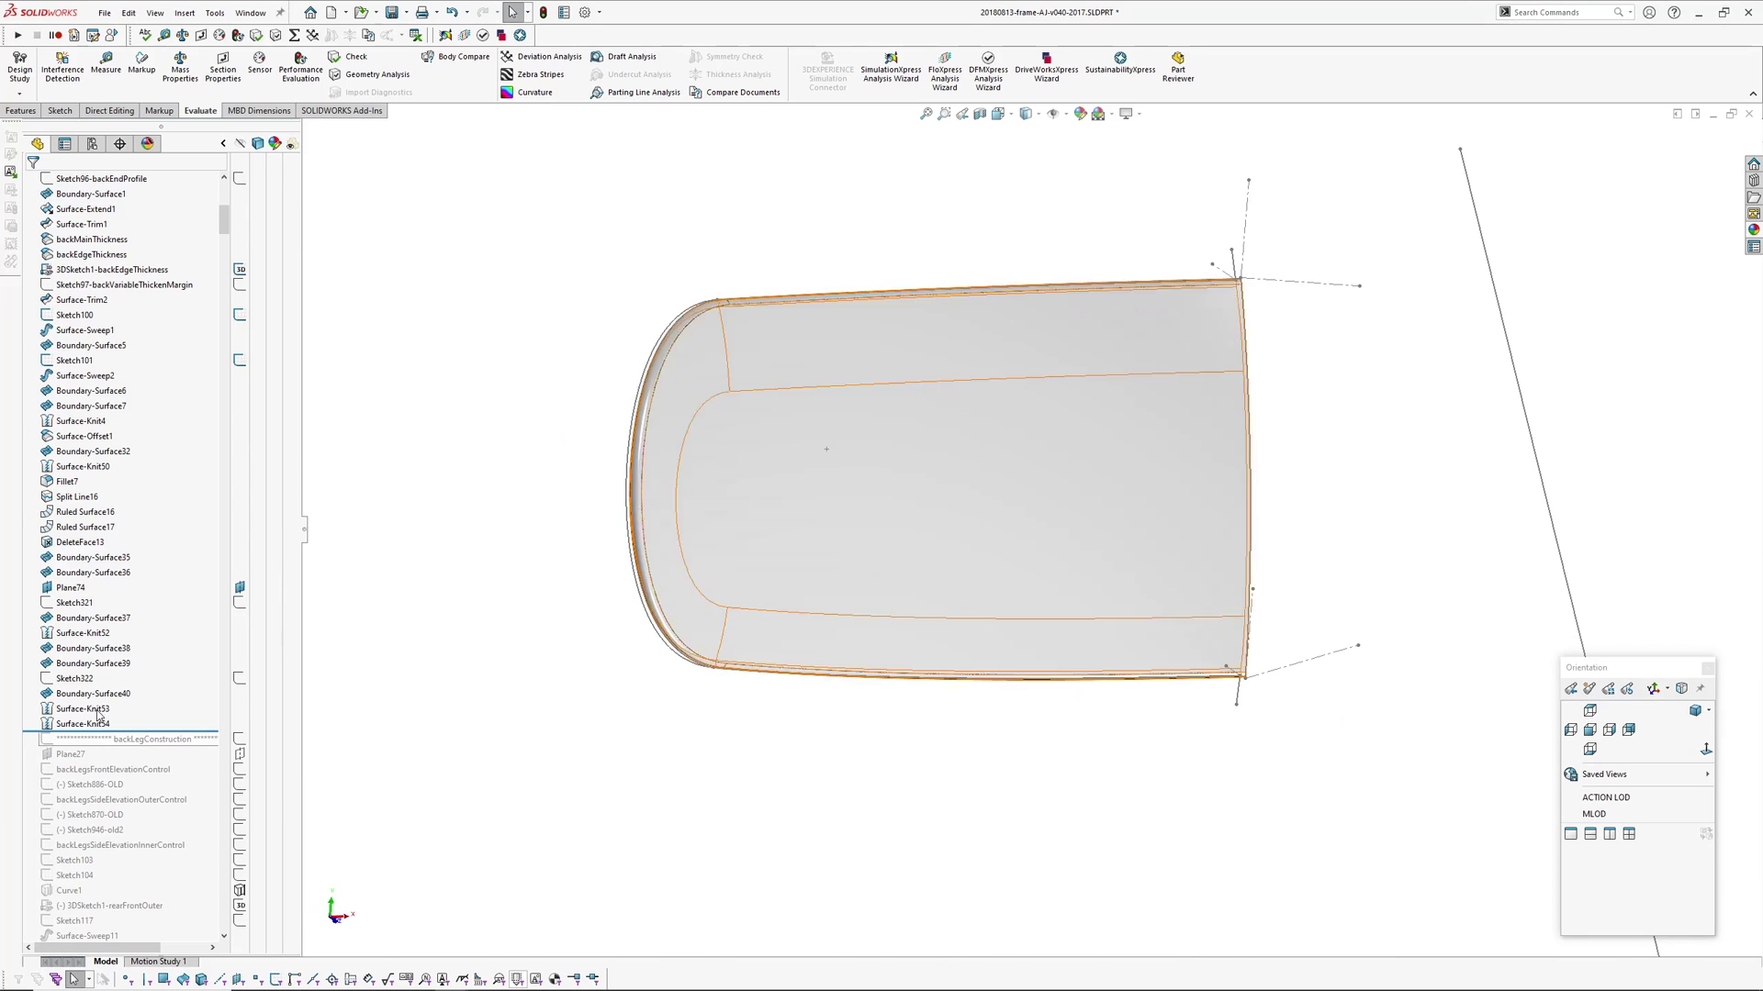
scroll(180, 339, down, 9)
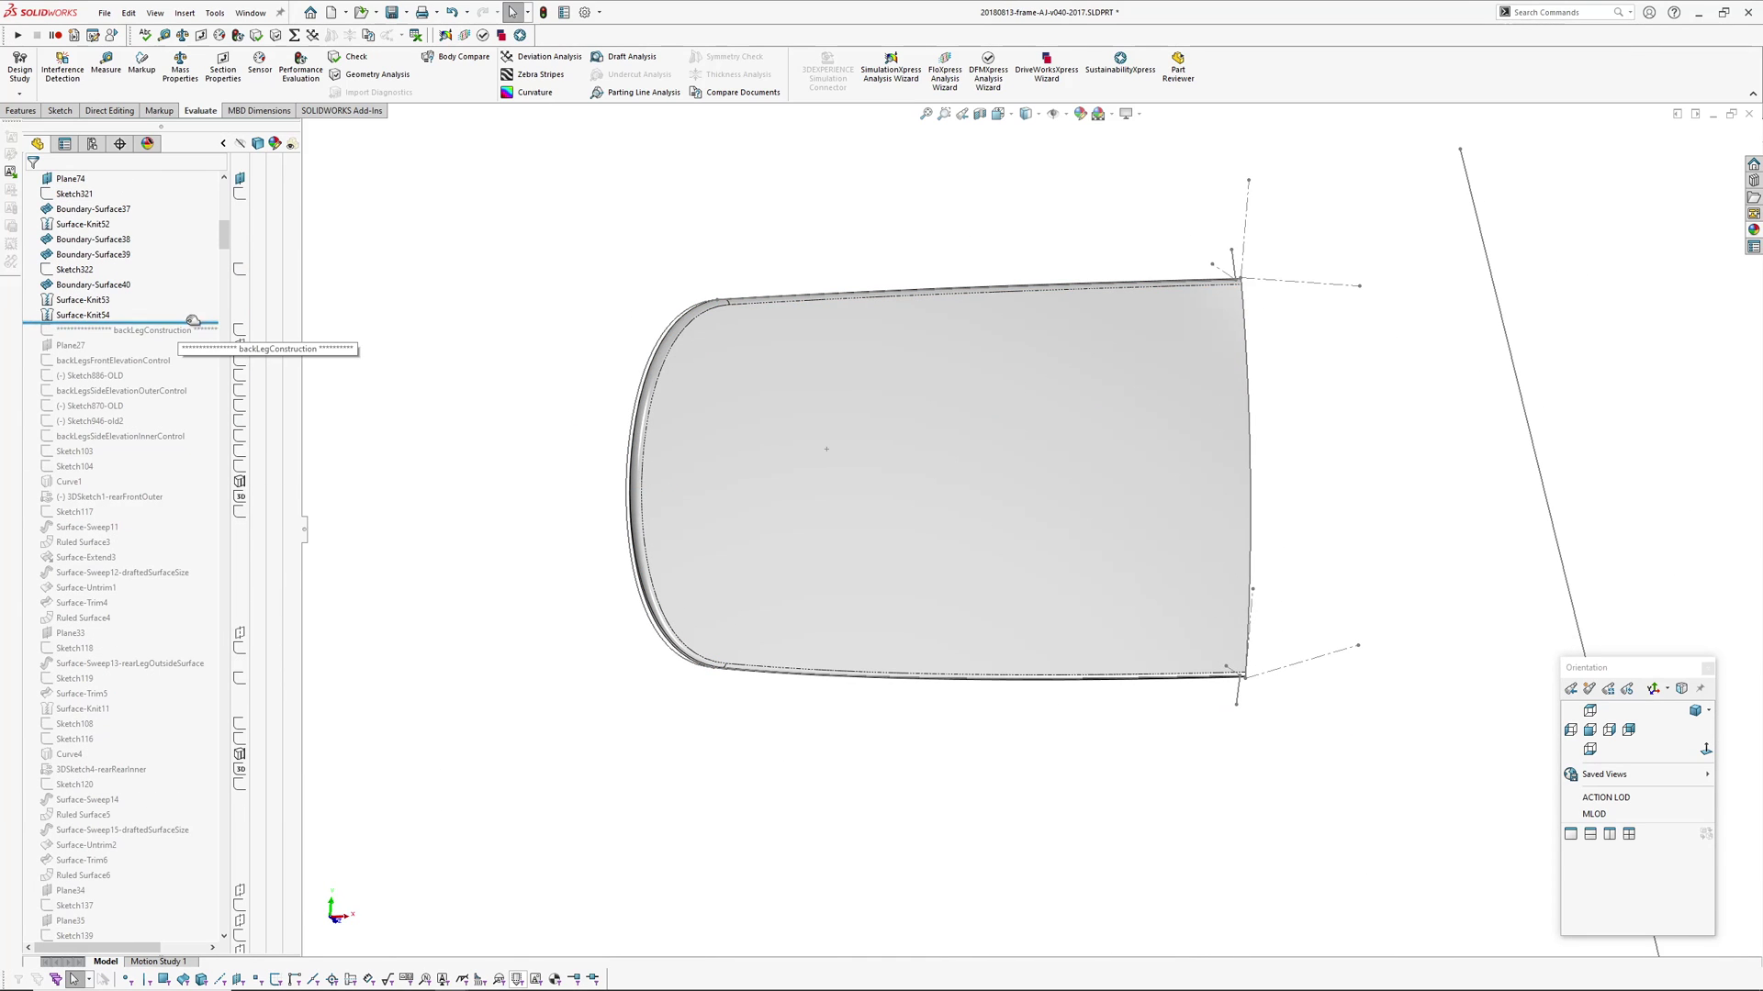
drag(192, 321, 193, 715)
scroll(923, 597, up, 6)
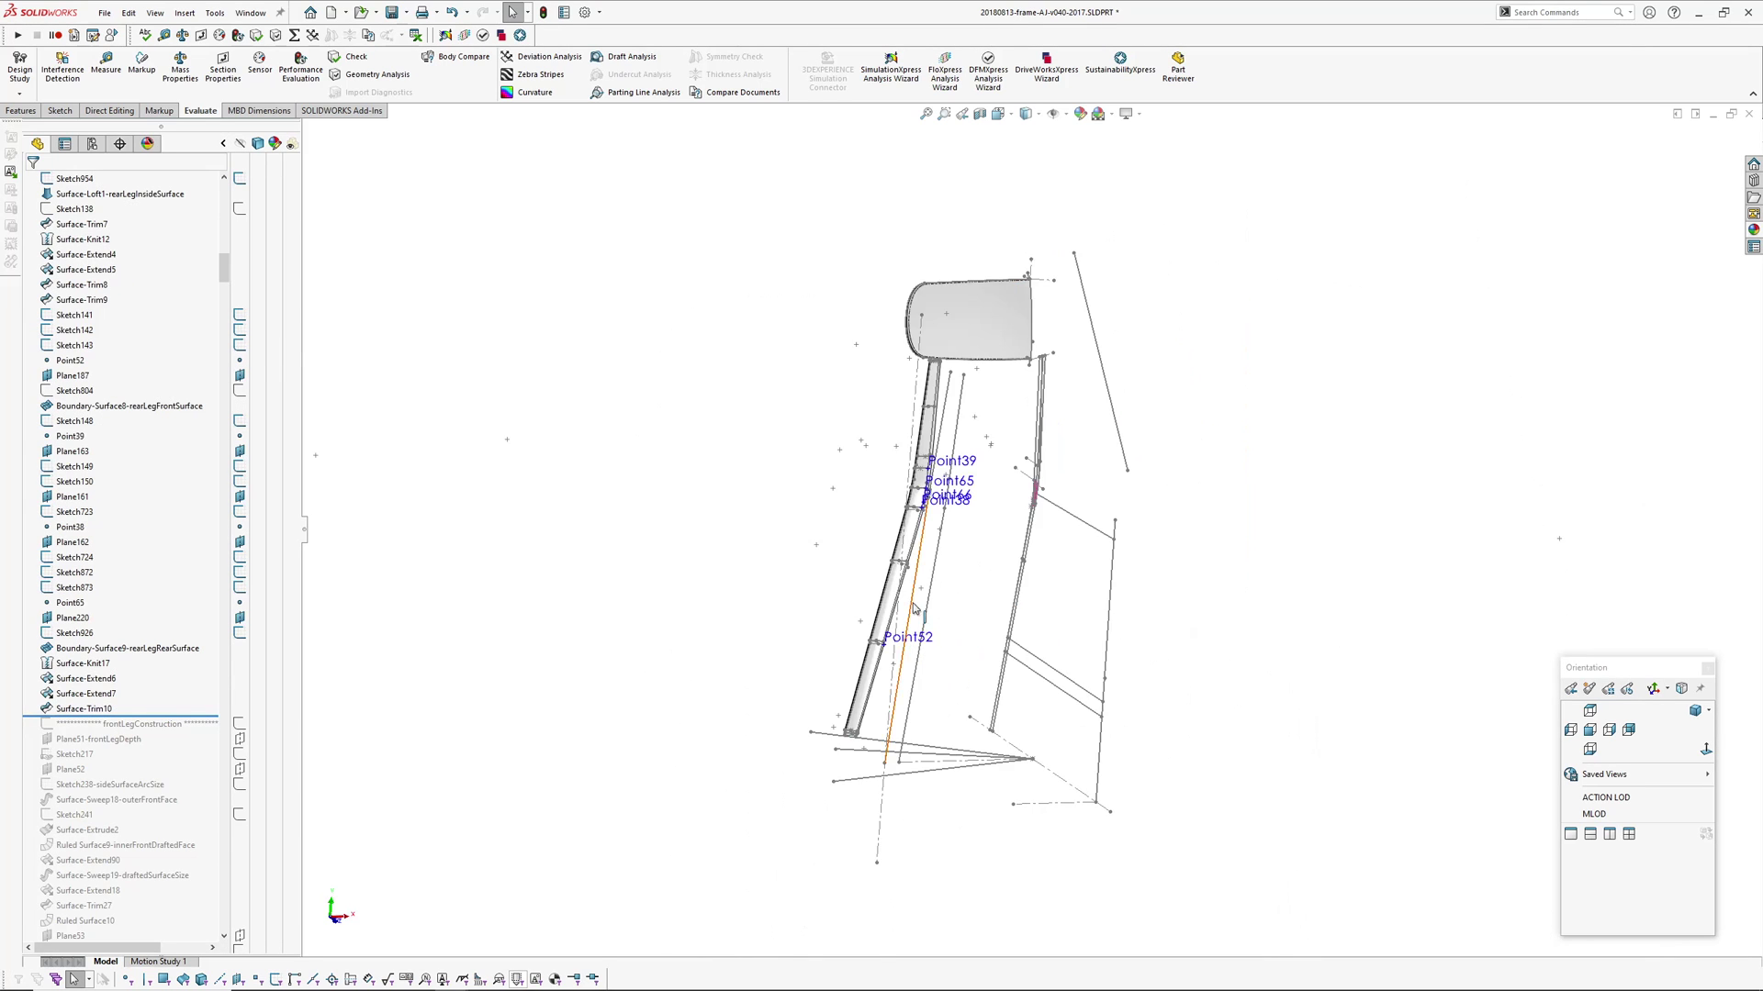
- Examine the rear leg surfaces where the leg's upper end meets the backrest
scroll(921, 576, down, 3)
middle_drag(921, 576, 1007, 487)
scroll(988, 268, down, 4)
mouse_move(988, 267)
middle_down()
mouse_move(896, 239)
mouse_move(909, 415)
mouse_move(973, 442)
middle_up()
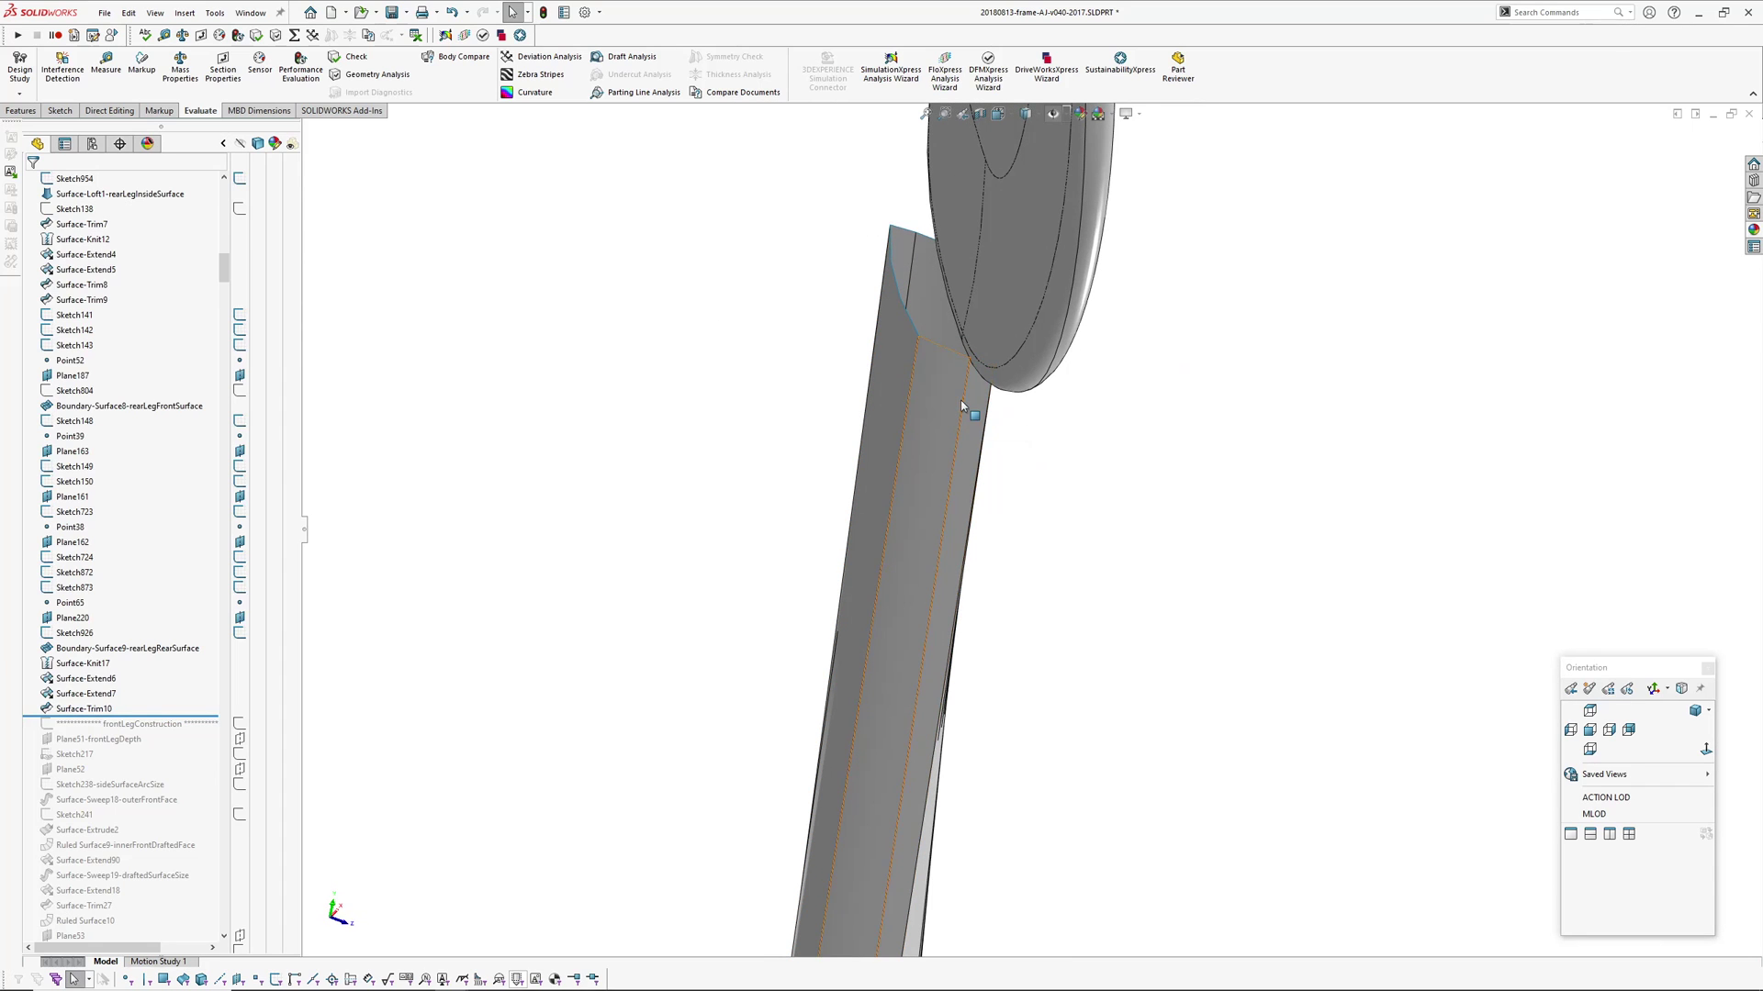
middle_drag(907, 250, 1239, 554)
- Highlight Ruled Surface6 on the rear leg and look through the surrounding rear leg features
scroll(139, 457, up, 9)
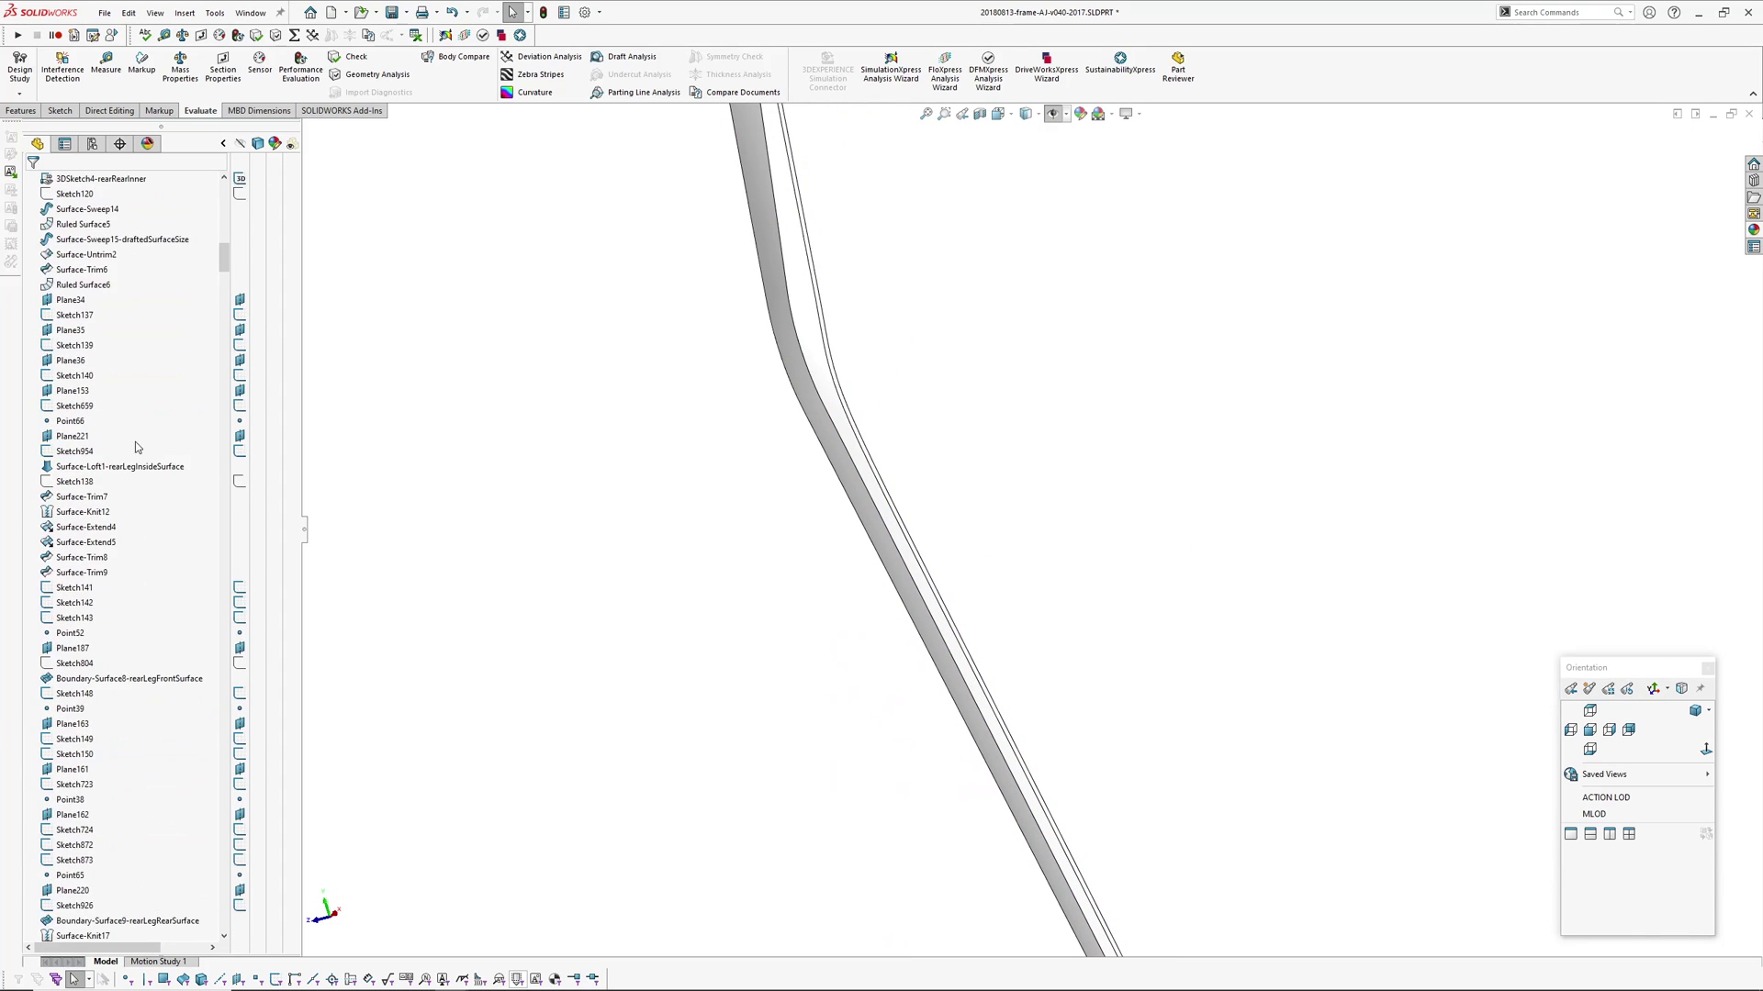
click(67, 422)
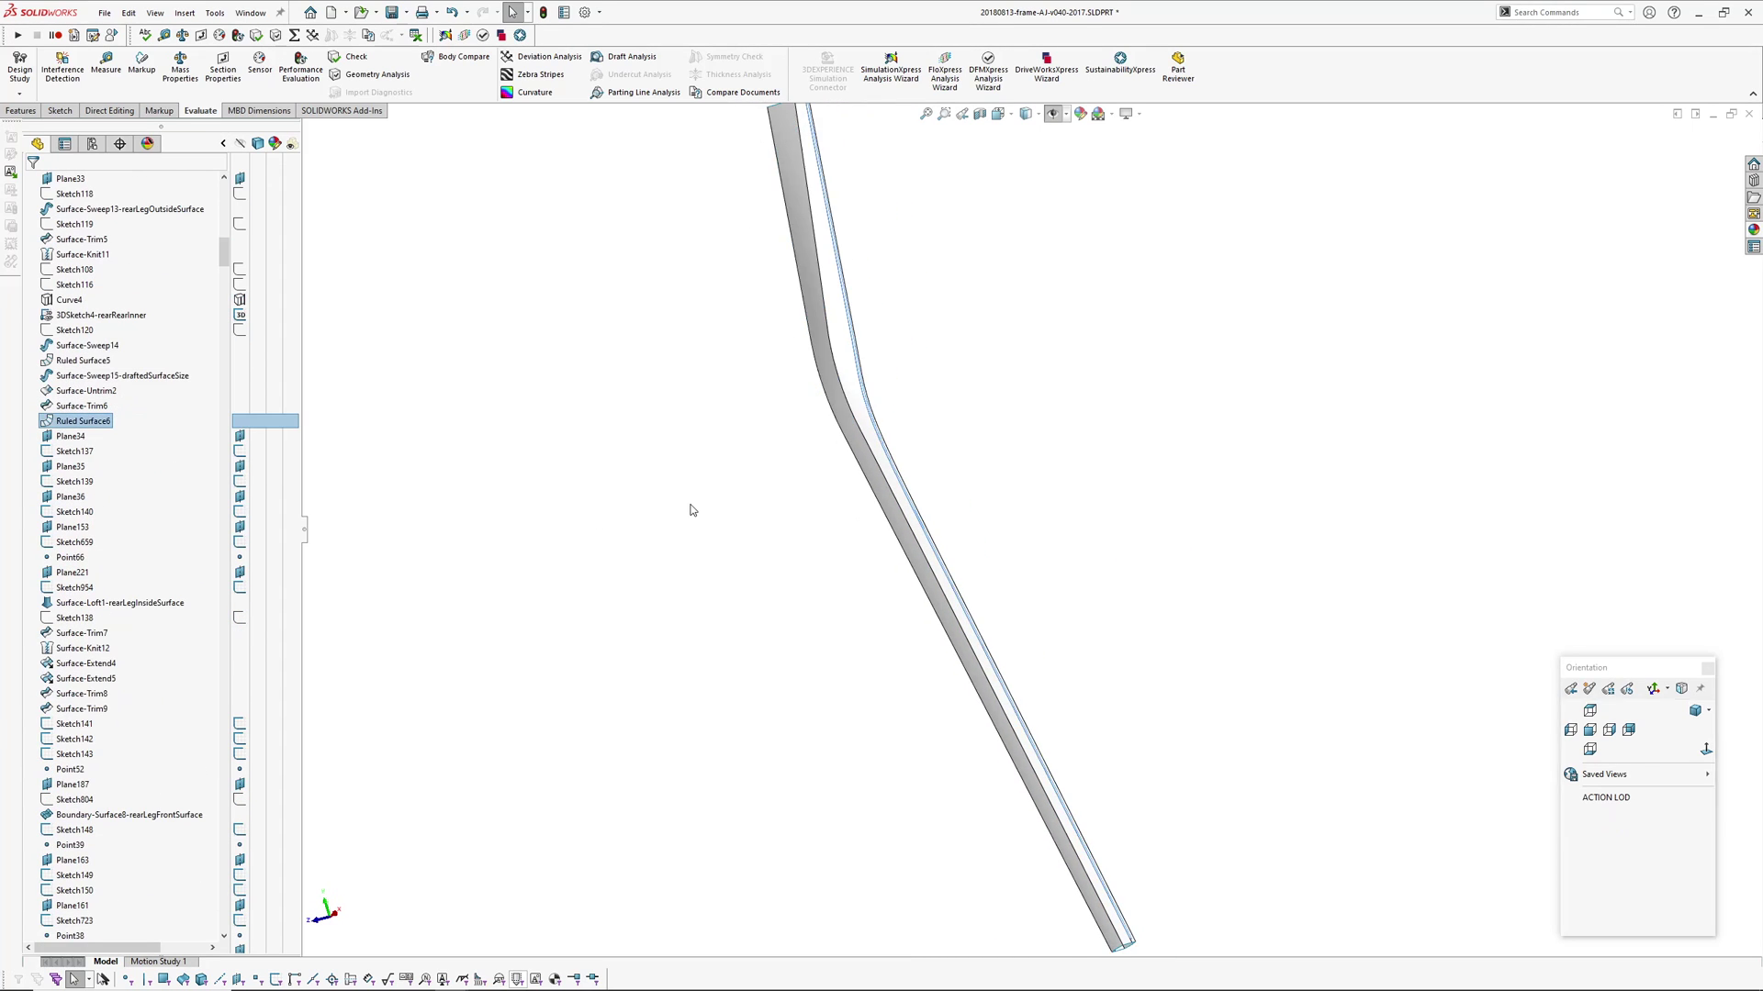
scroll(104, 470, up, 4)
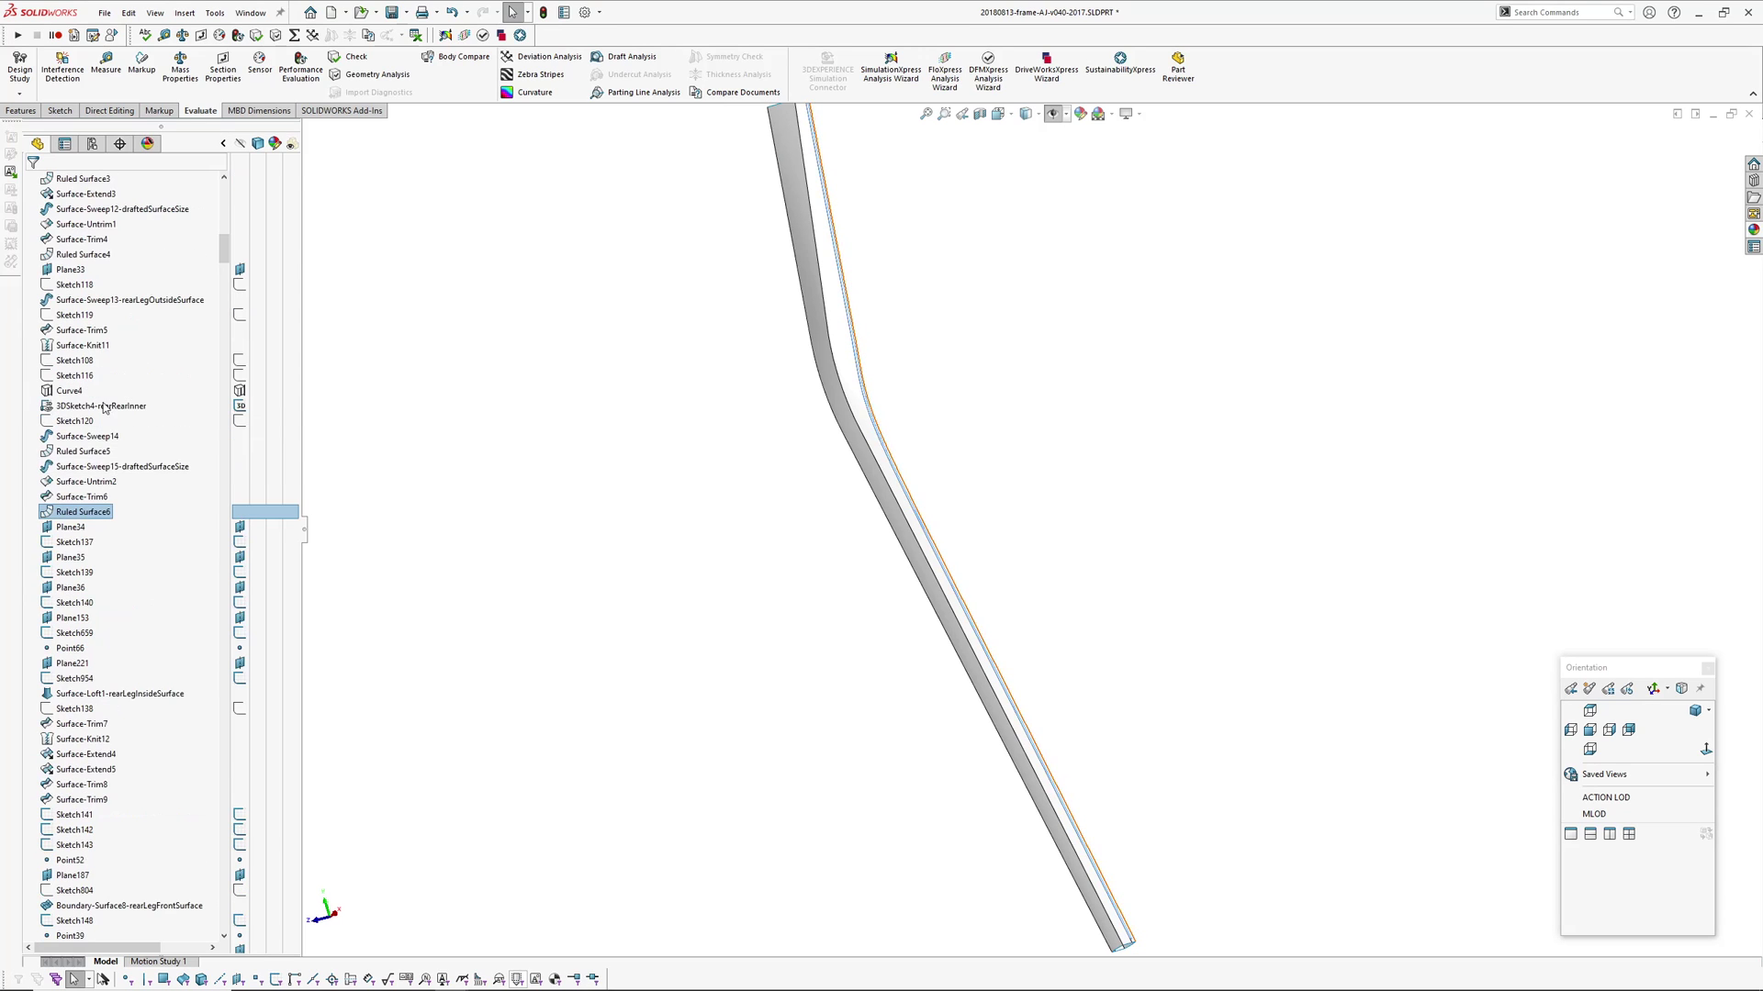
scroll(145, 528, down, 15)
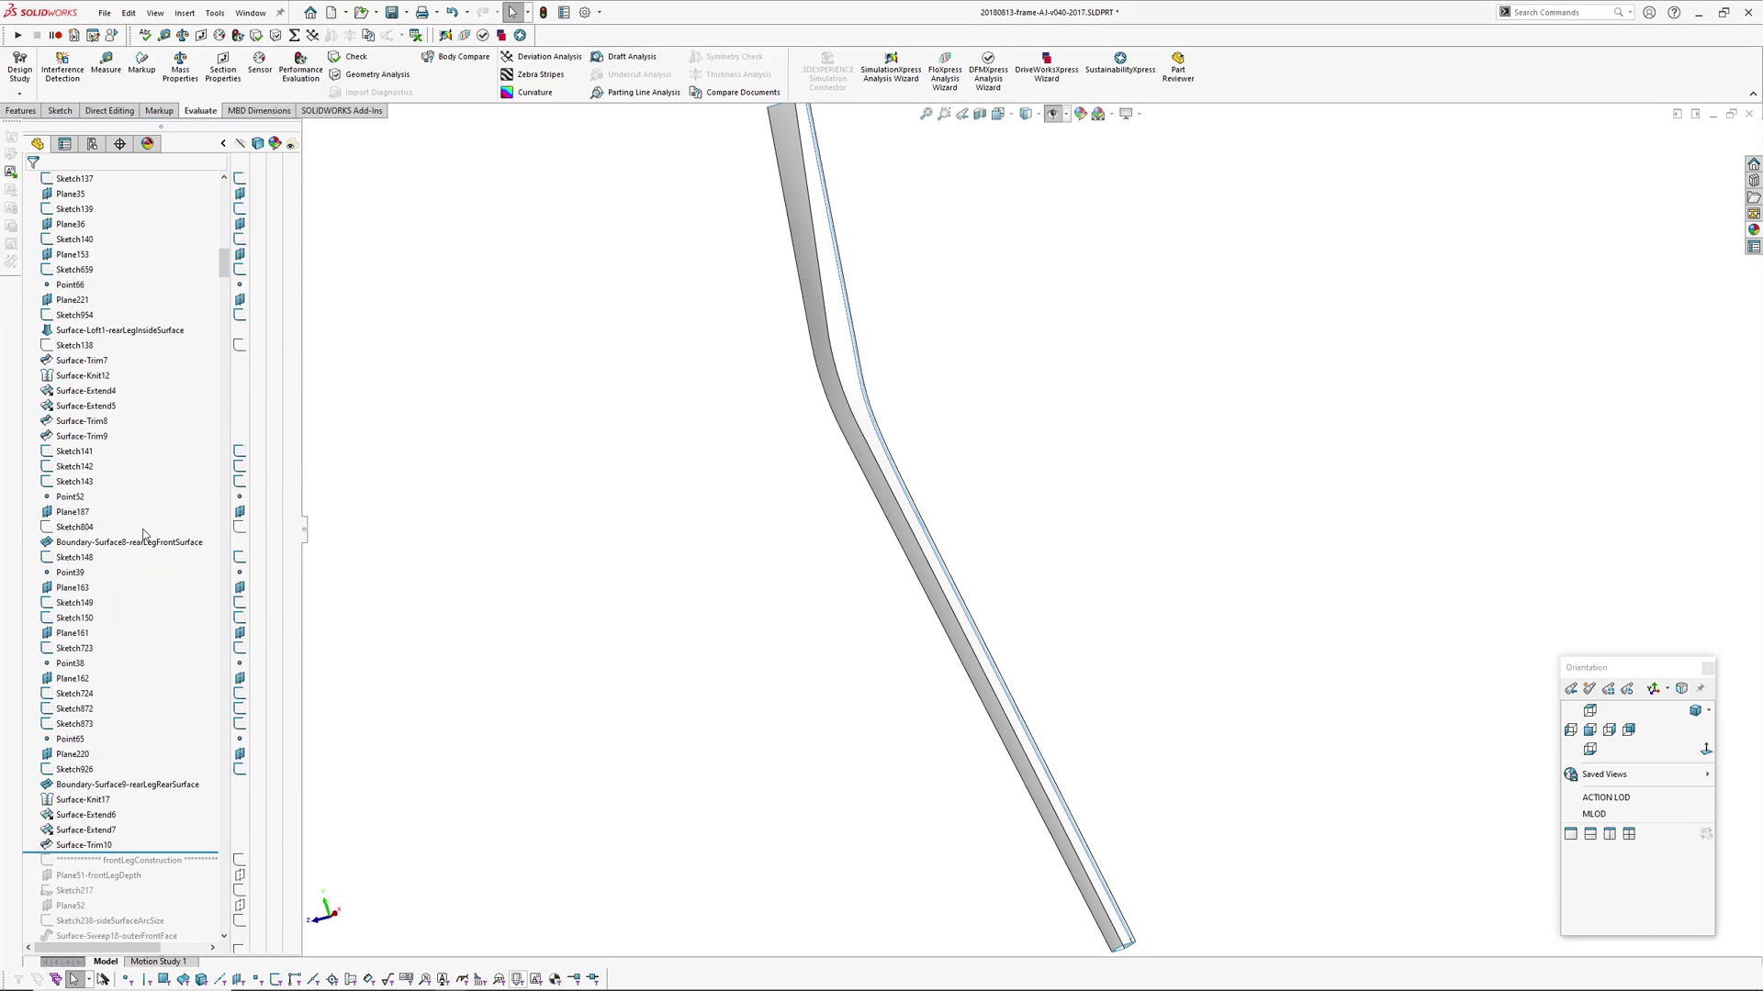
- Clear the selection and roll the feature history forward through the front leg to just after the frontCrossMemberConstruction marker
click(745, 646)
scroll(746, 652, up, 5)
middle_drag(768, 635, 597, 569)
scroll(188, 579, down, 1)
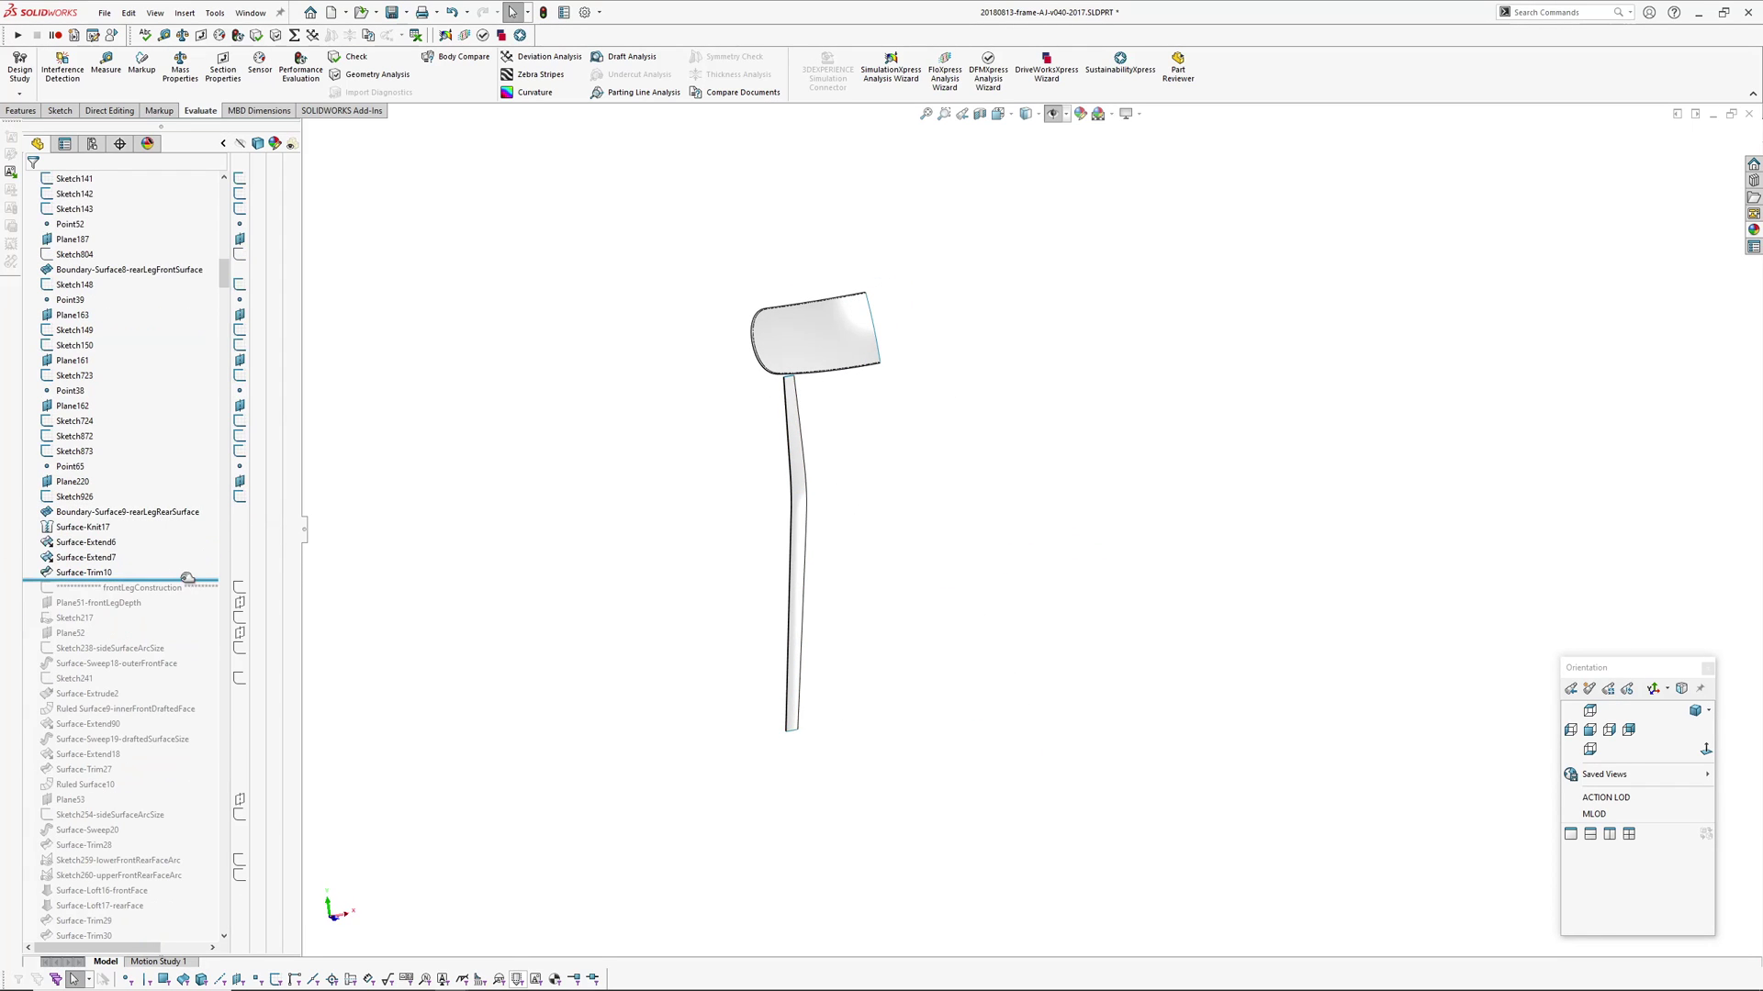
drag(189, 581, 189, 650)
- Examine the front leg's upper end and the narrow strip beside its rounded corner
scroll(883, 586, down, 4)
middle_drag(885, 587, 960, 633)
scroll(907, 512, down, 4)
middle_drag(907, 517, 879, 423)
scroll(879, 423, down, 10)
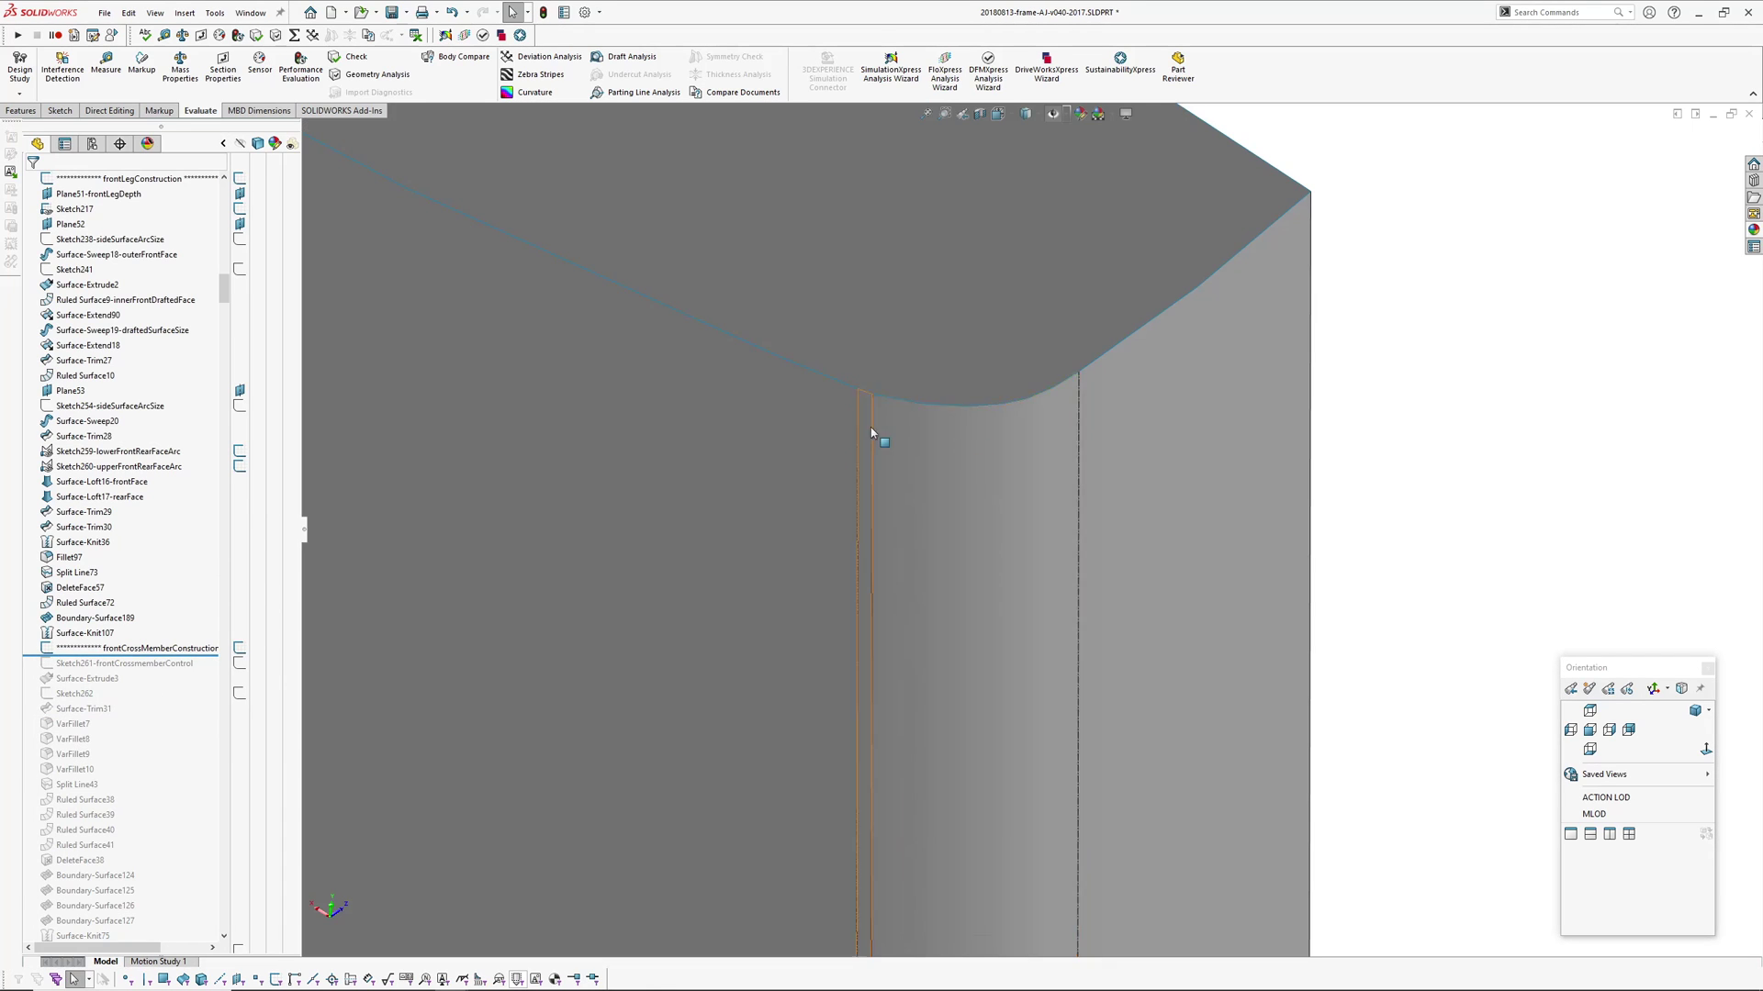
click(959, 467)
scroll(958, 468, up, 10)
middle_drag(983, 551, 1074, 277)
key(Escape)
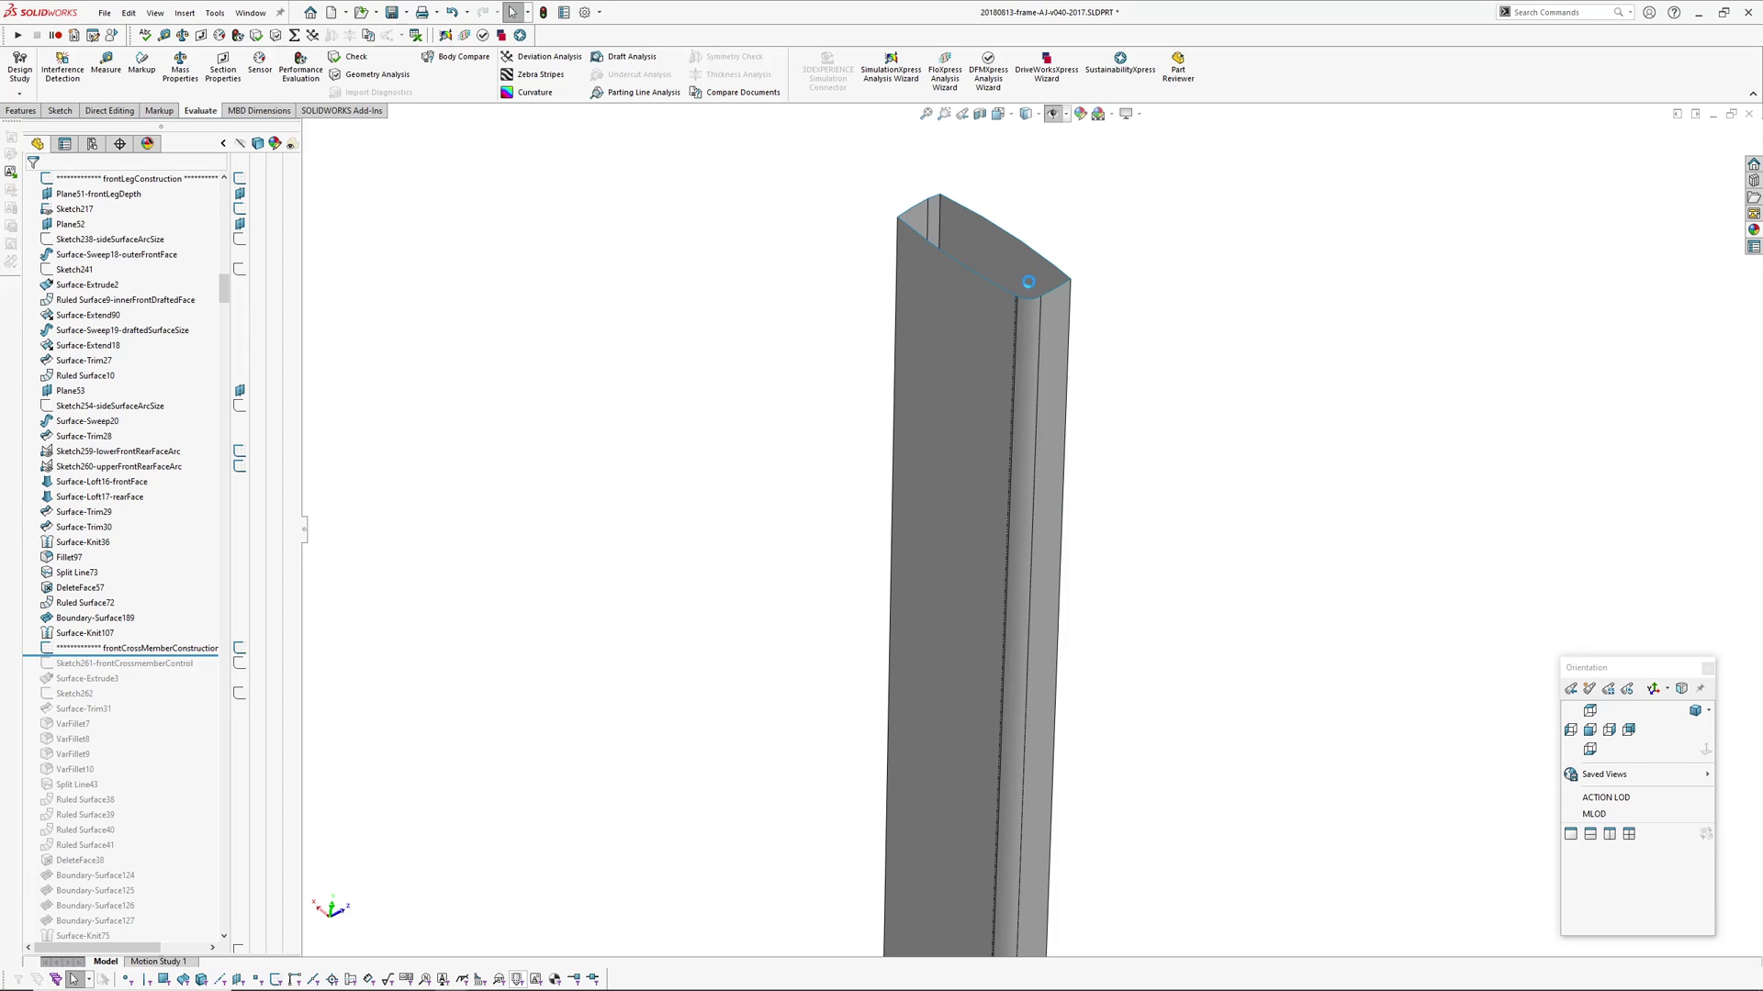
- Roll the feature history forward through the front crossmember features to just before the sideTieBarConstruction marker sketch
scroll(862, 566, up, 6)
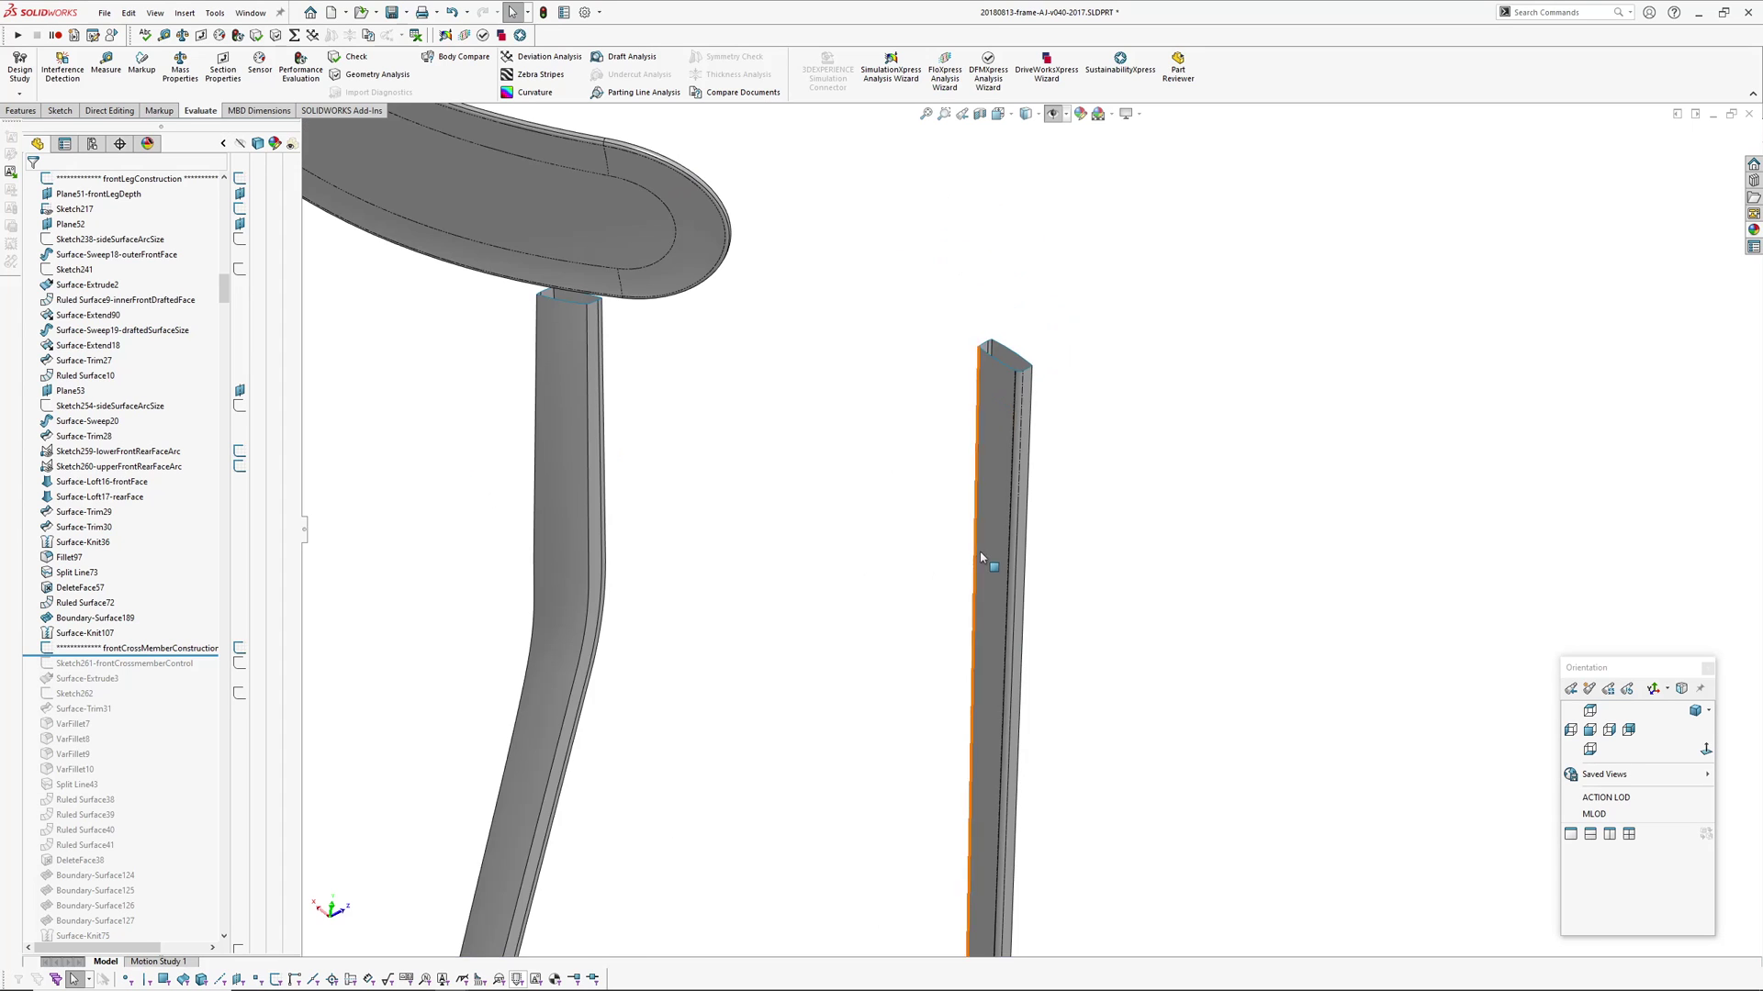
scroll(988, 560, up, 3)
middle_drag(987, 560, 1016, 431)
scroll(134, 479, down, 4)
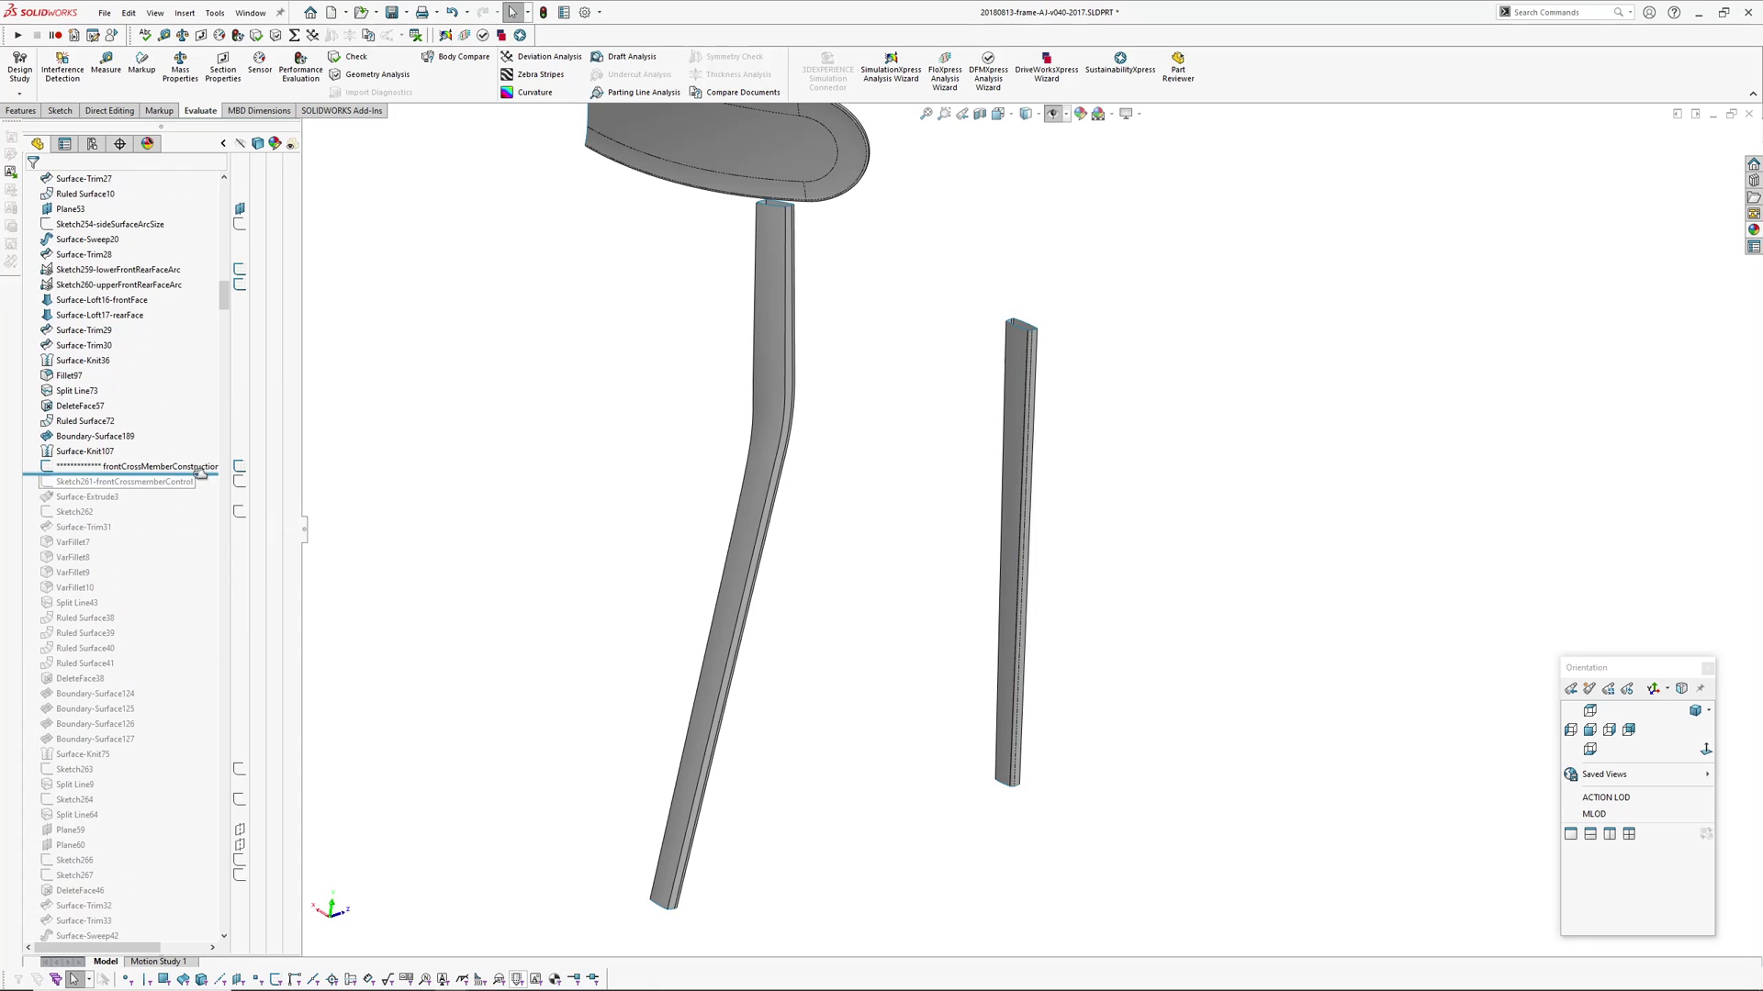
drag(206, 472, 138, 610)
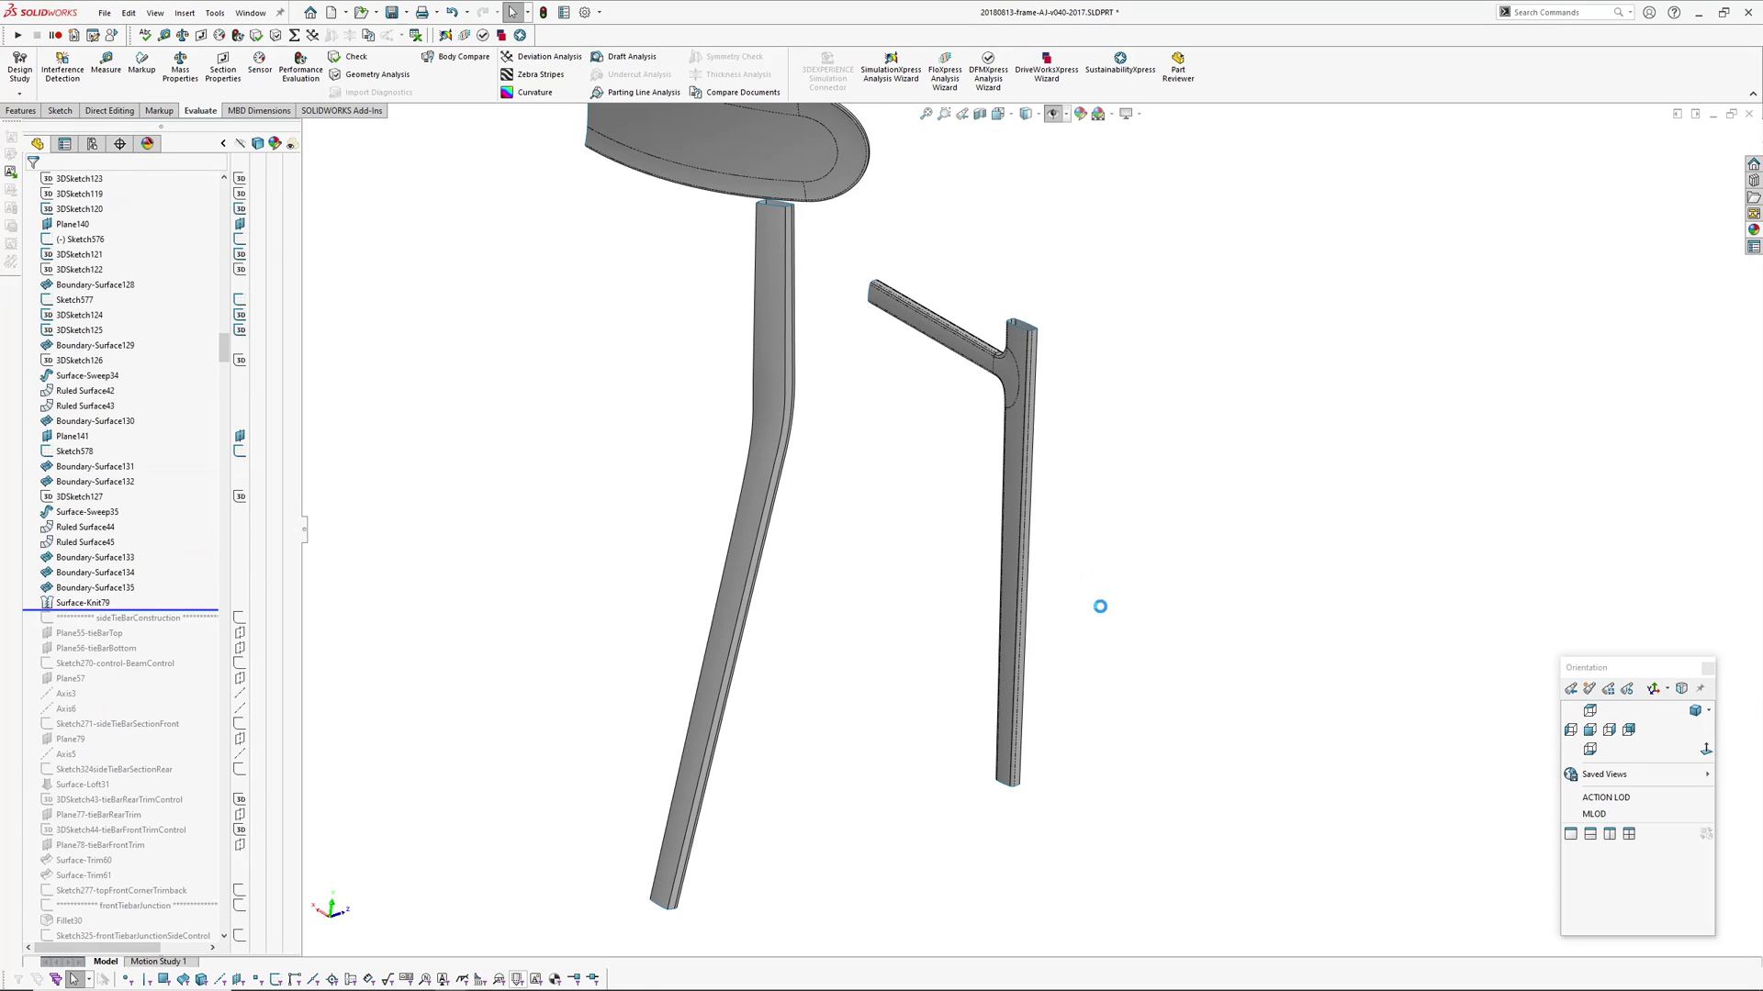
- Highlight the flat face shared by the front leg and crossmember, and examine their blended junction from several sides
scroll(997, 385, down, 3)
middle_drag(994, 395, 1021, 298)
scroll(932, 429, down, 3)
middle_drag(986, 409, 1198, 443)
click(987, 400)
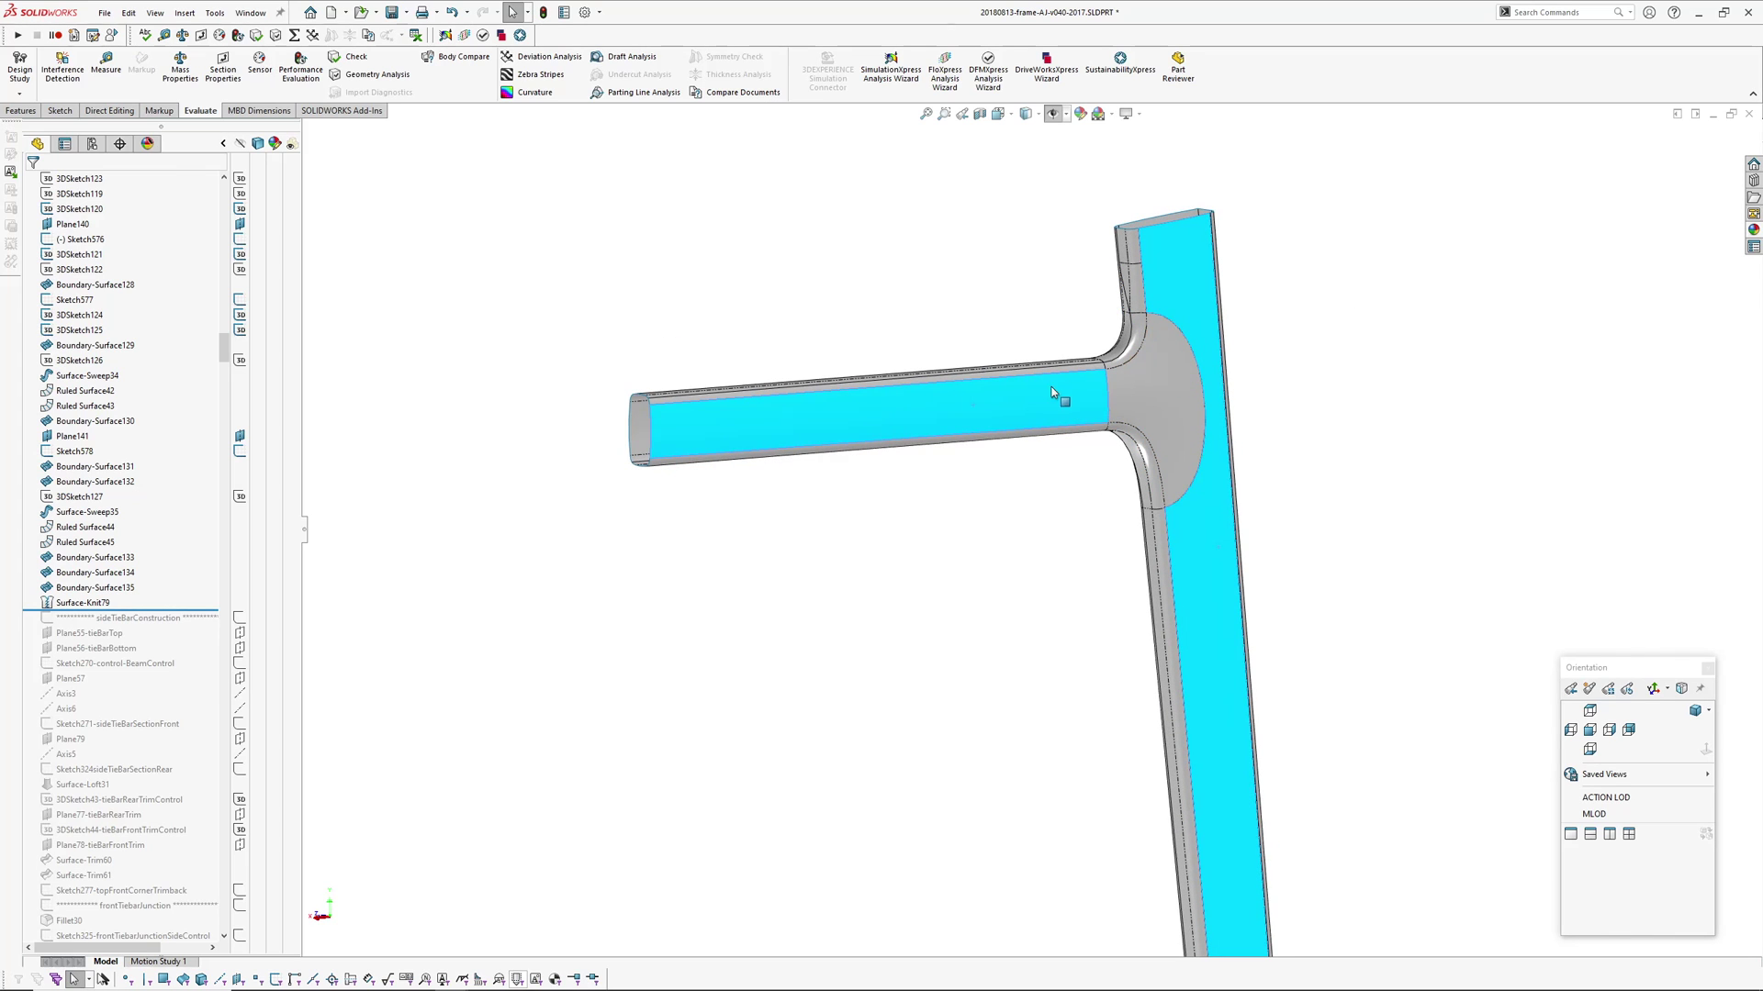
middle_drag(1063, 392, 1001, 349)
scroll(1102, 321, down, 6)
click(1035, 331)
scroll(1023, 523, up, 3)
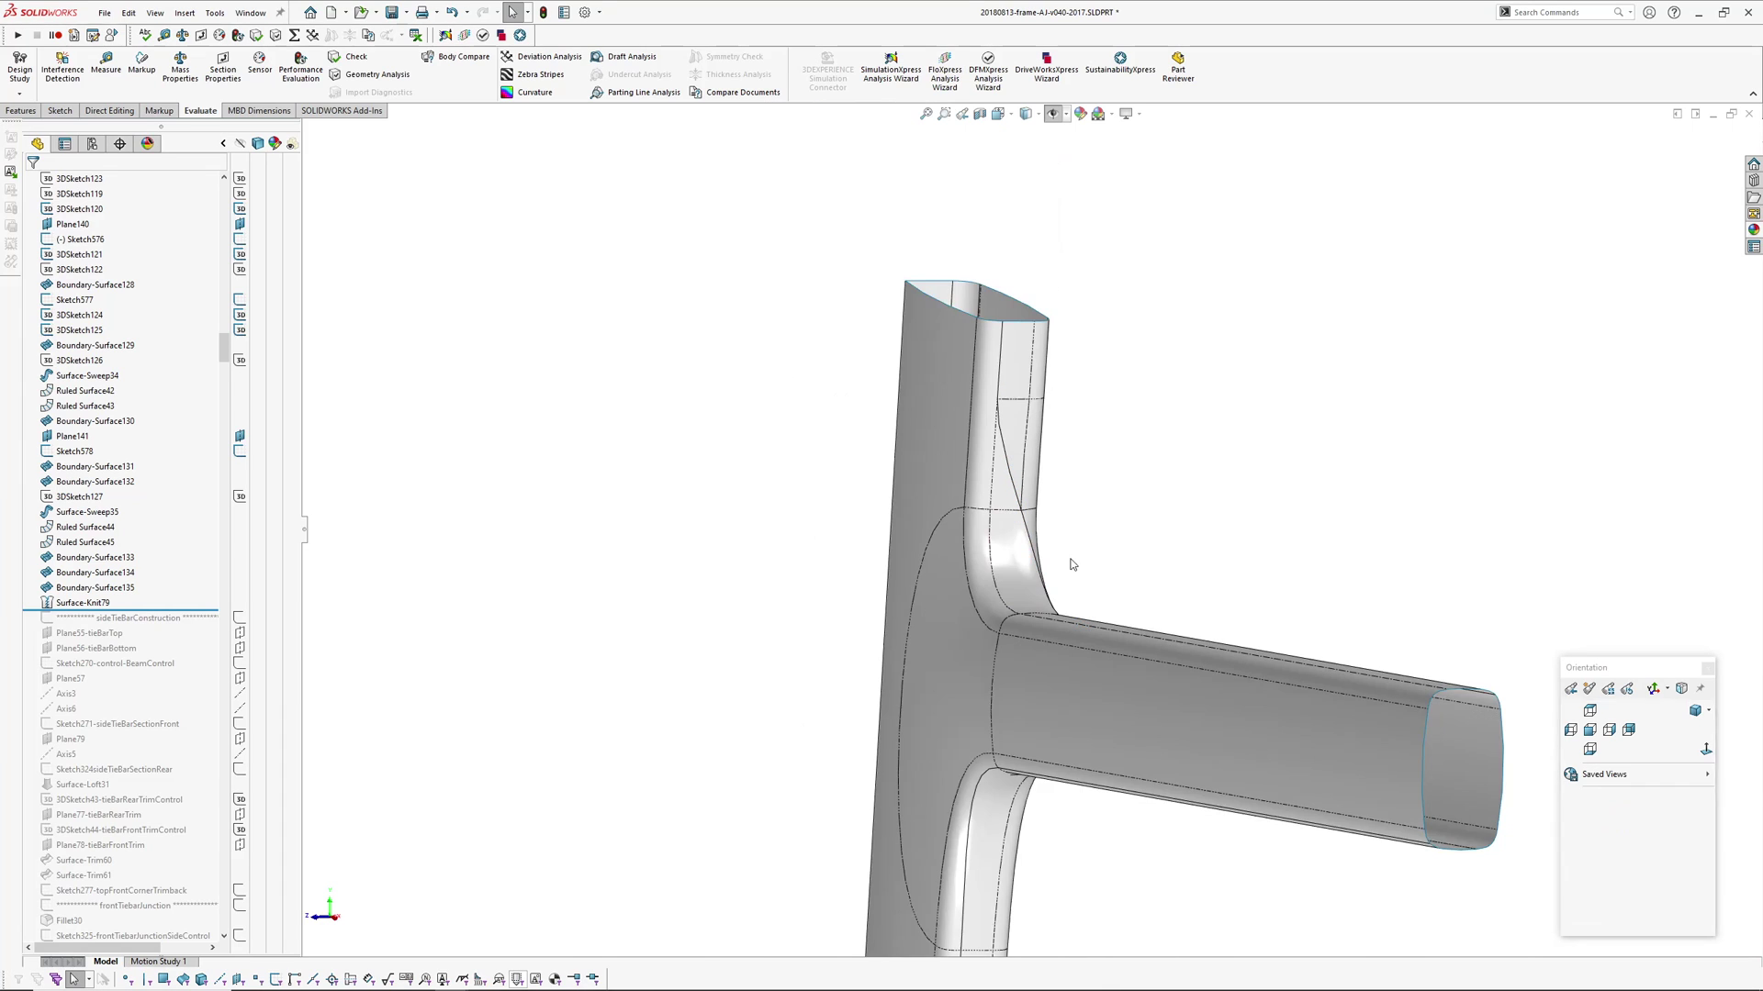
- Run Draft Analysis along MAIN LINE OF DRAW at 1 degree, inspect the front crossmember junction, and close the analysis
ctrl+middle_drag(1251, 446, 1103, 410)
ctrl+middle_drag(569, 195, 614, 139)
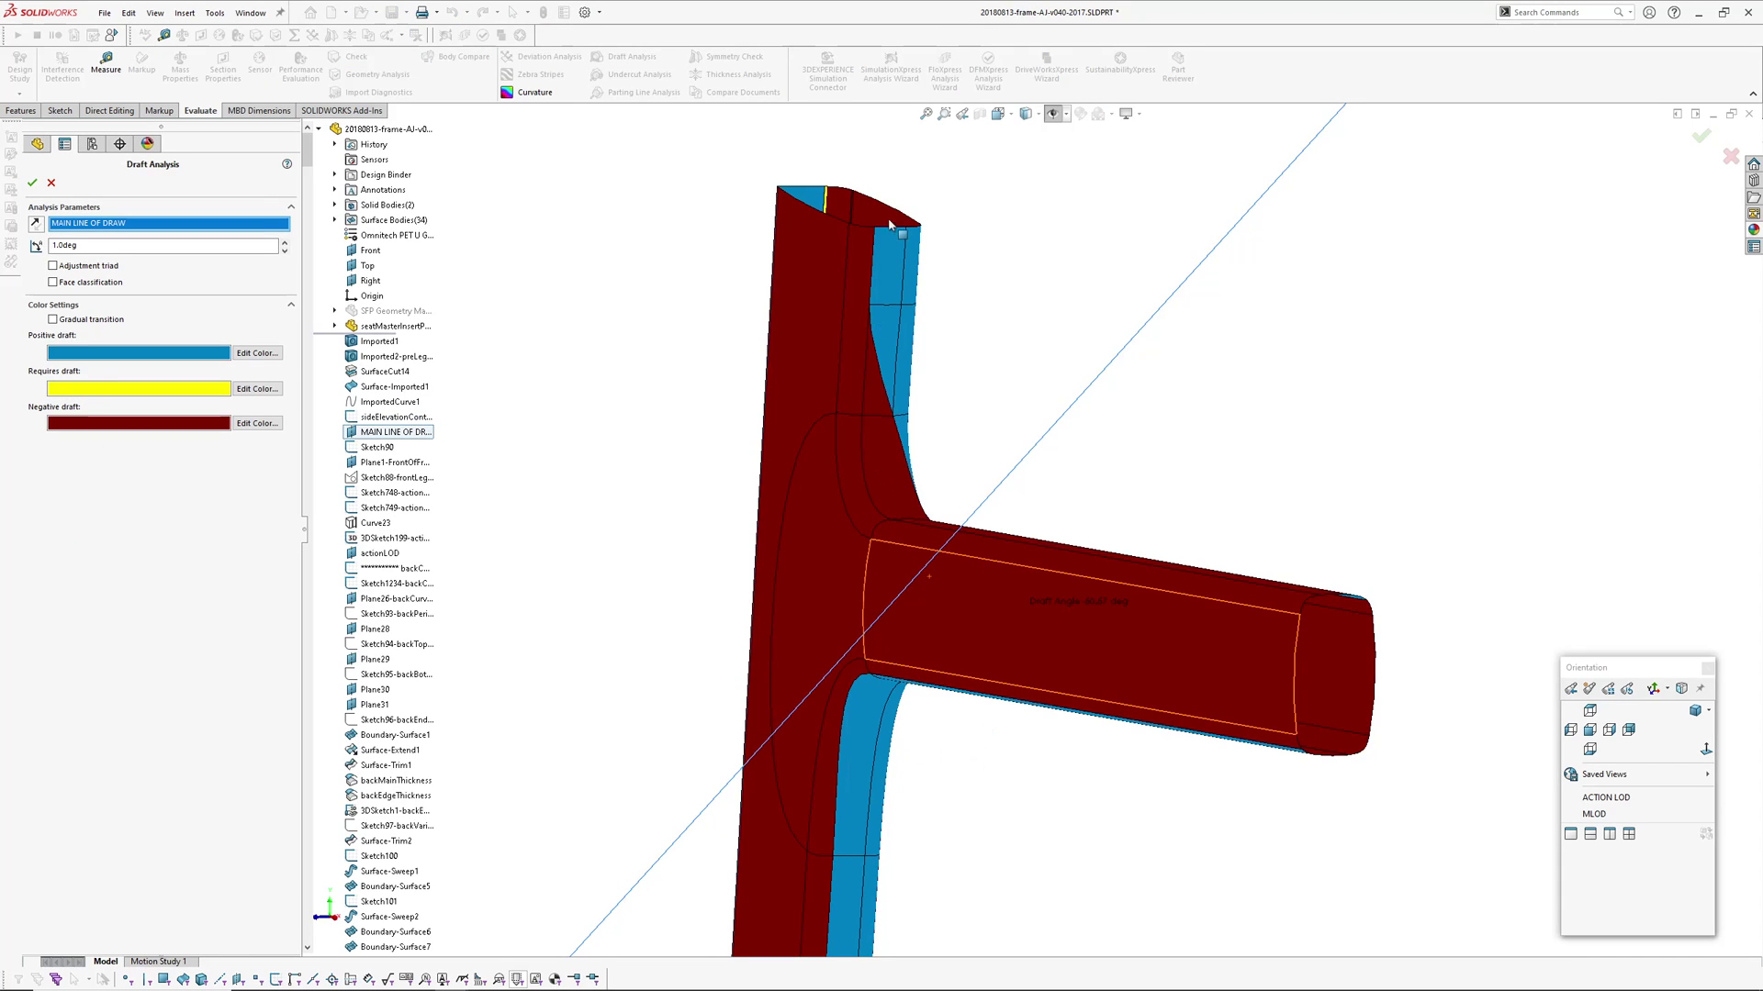
middle_drag(889, 222, 905, 338)
middle_drag(1041, 521, 1219, 808)
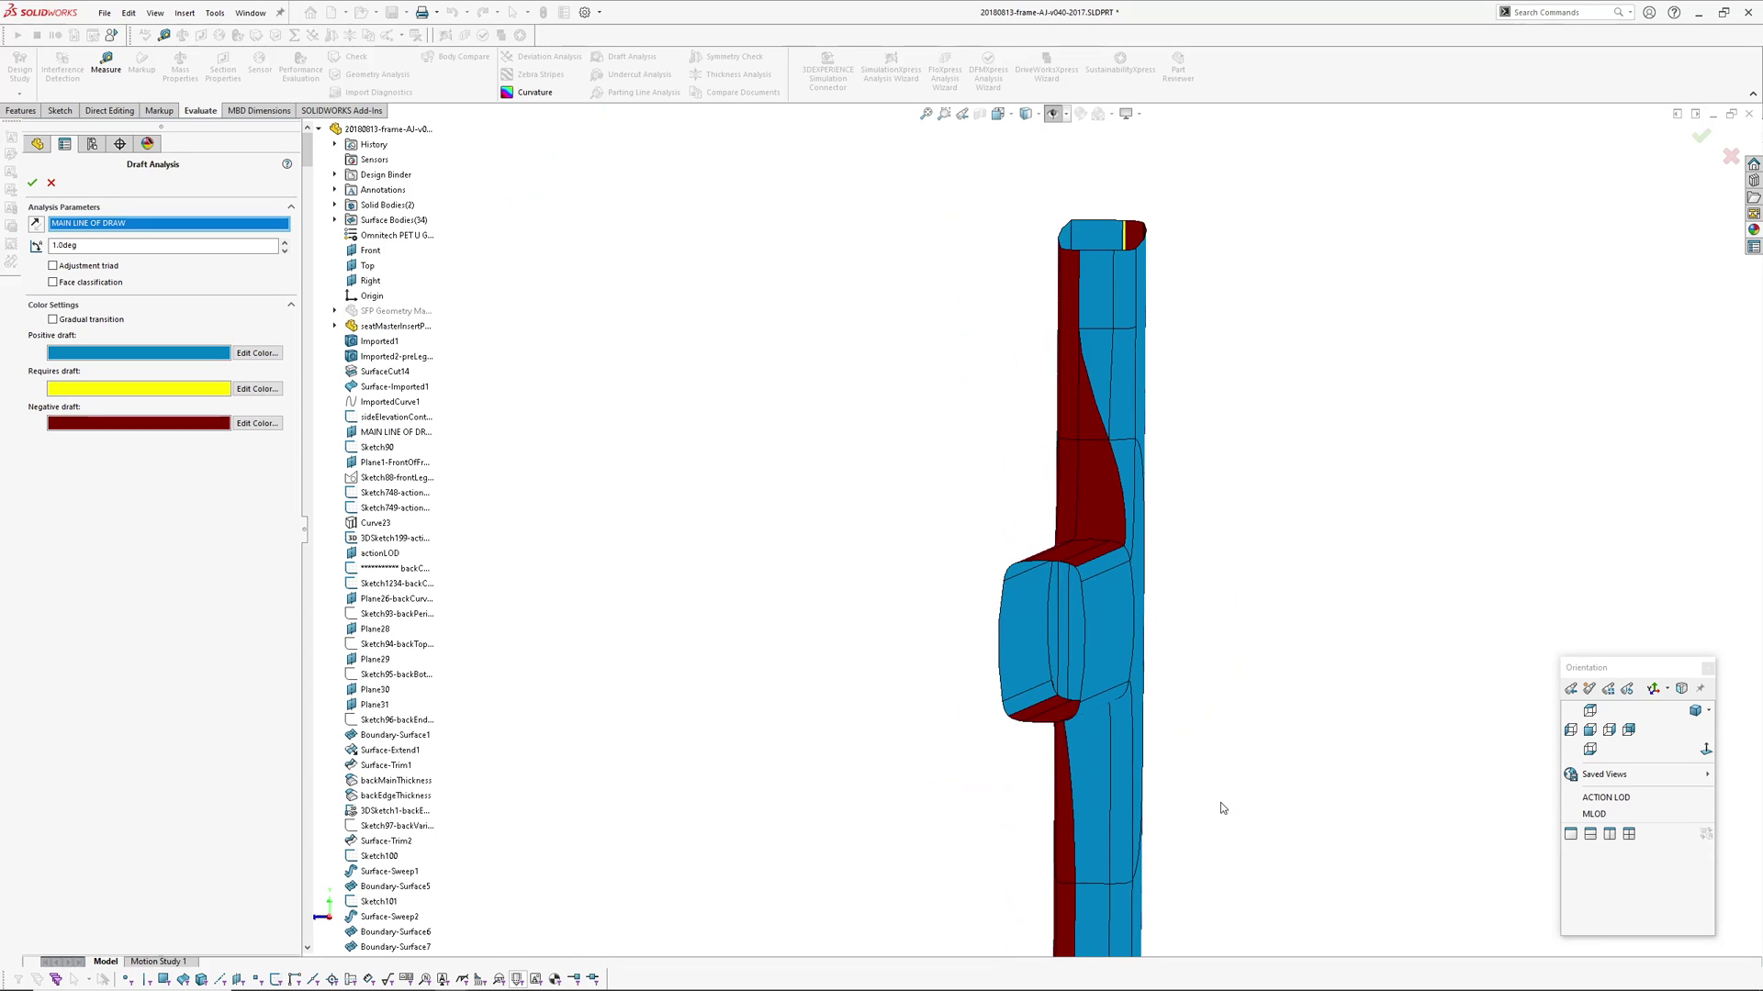
click(52, 182)
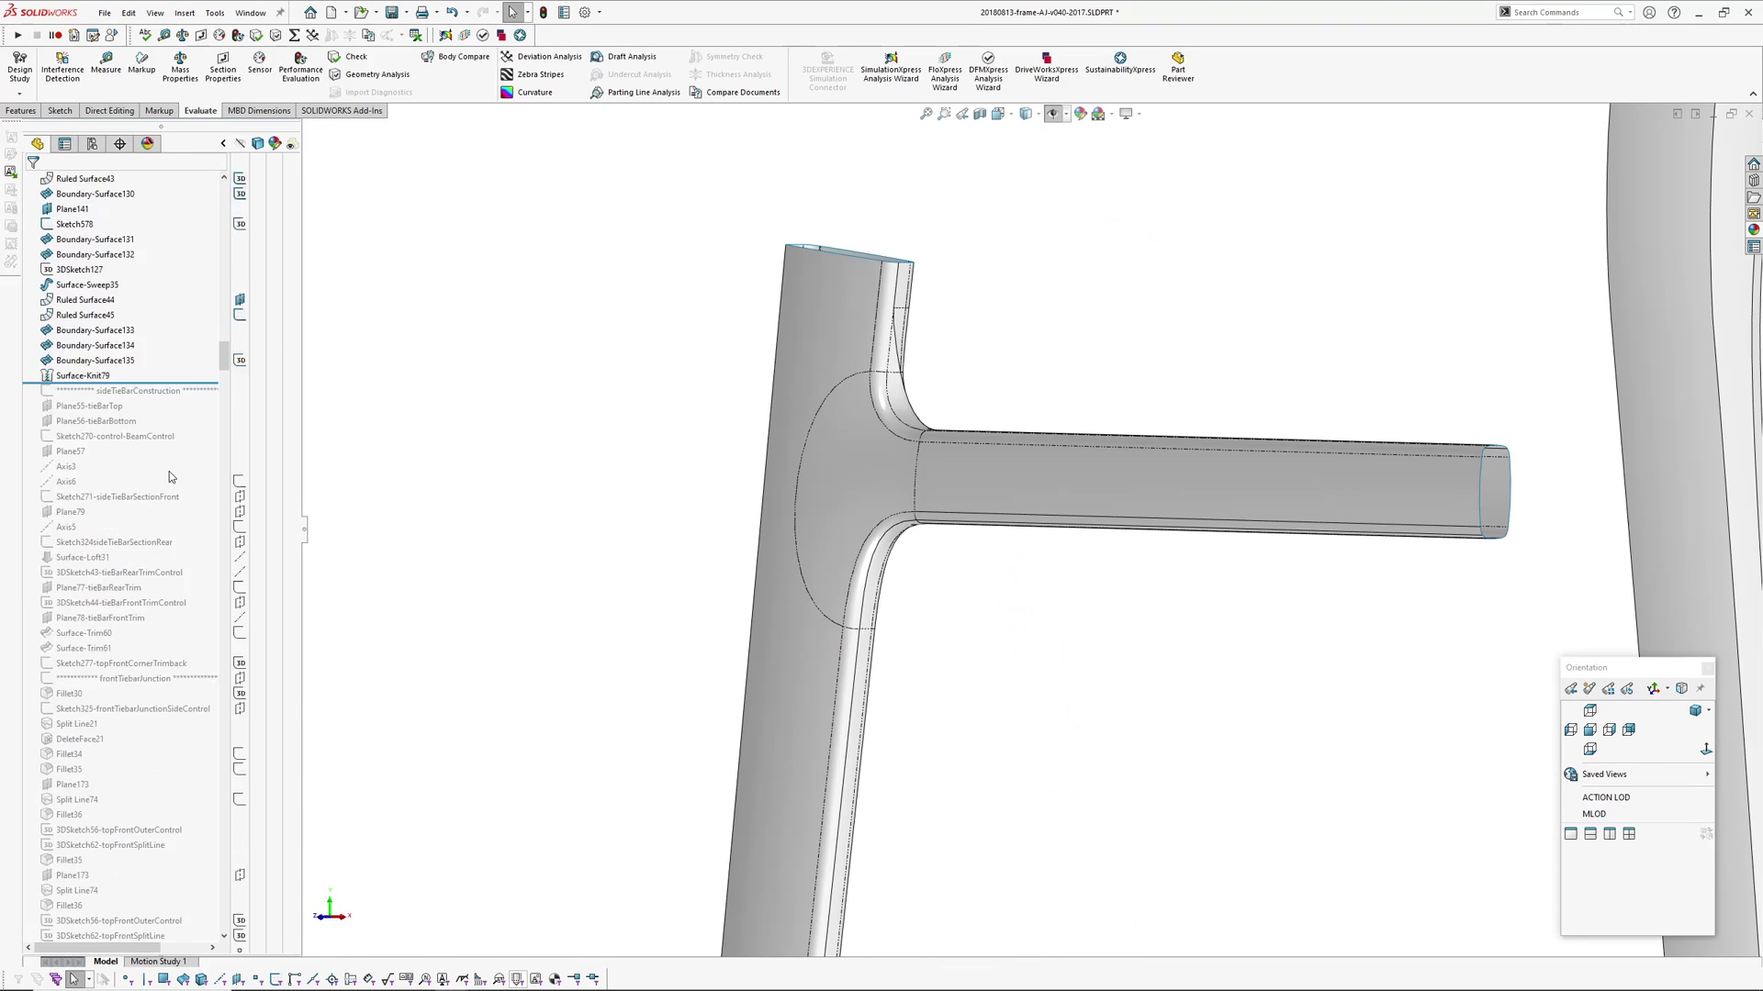
- Roll the feature history forward to just after the frontTiebarJunction marker and view the side tie bar between the legs
drag(168, 382, 166, 383)
scroll(165, 383, down, 3)
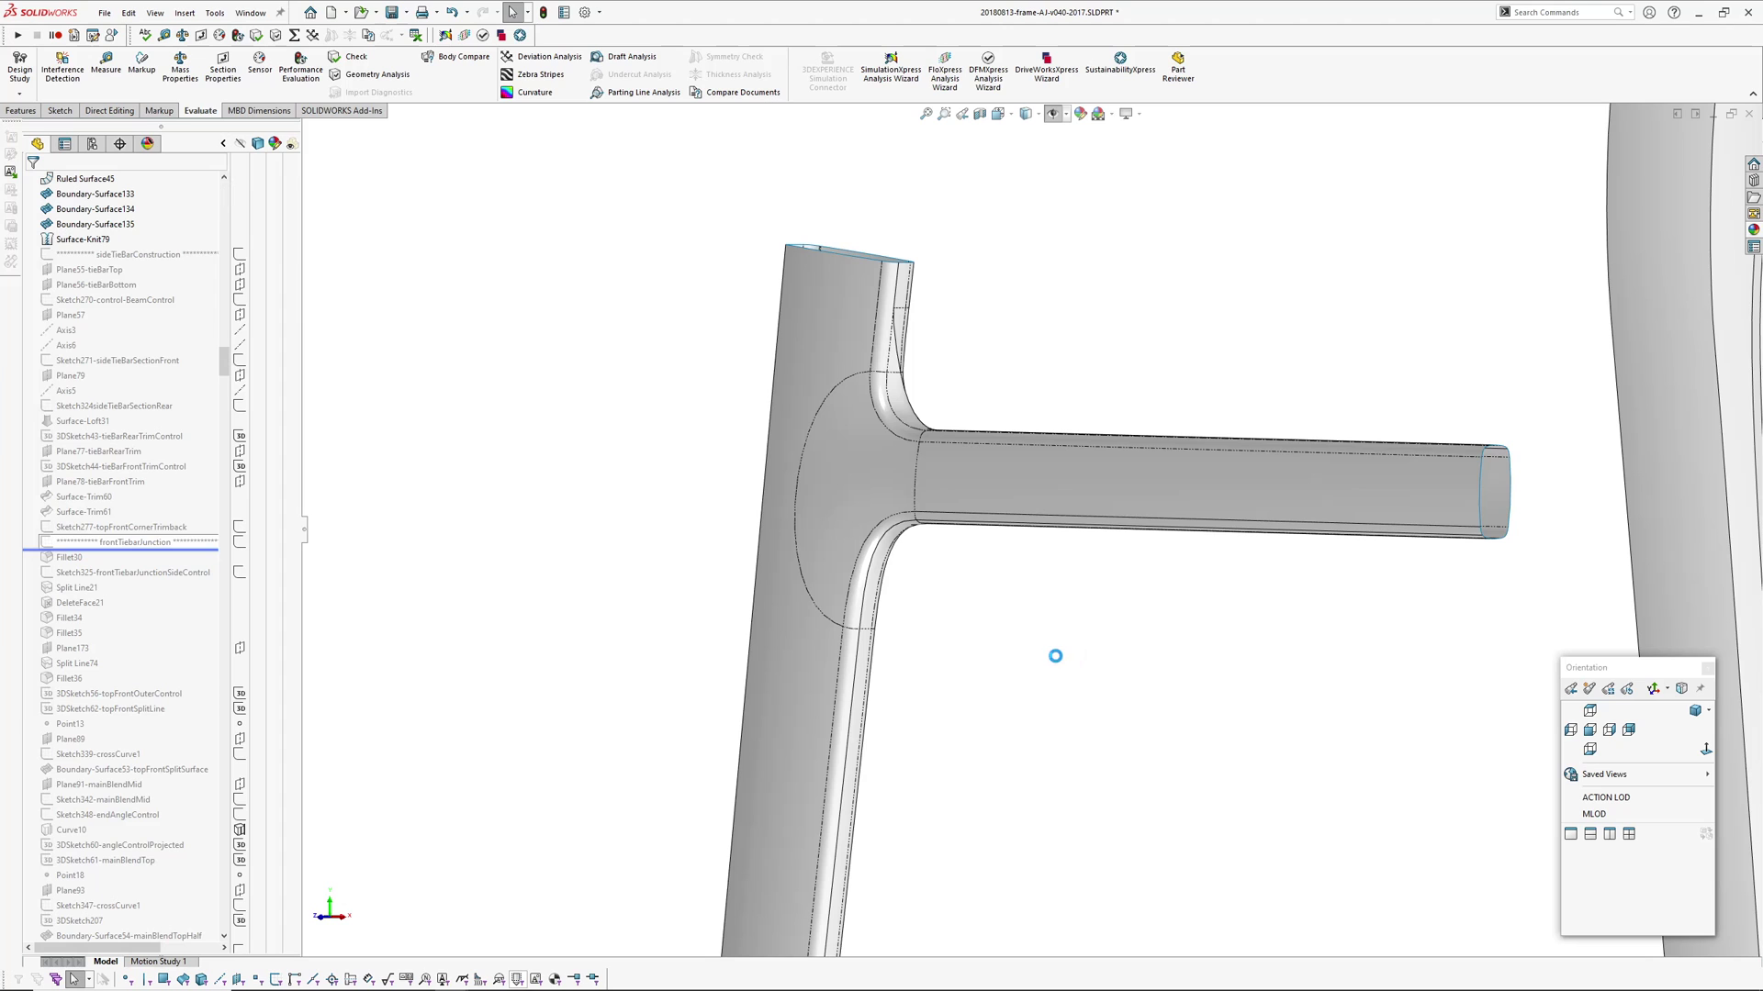
scroll(1055, 655, up, 3)
middle_drag(1043, 677, 913, 641)
scroll(1022, 619, down, 3)
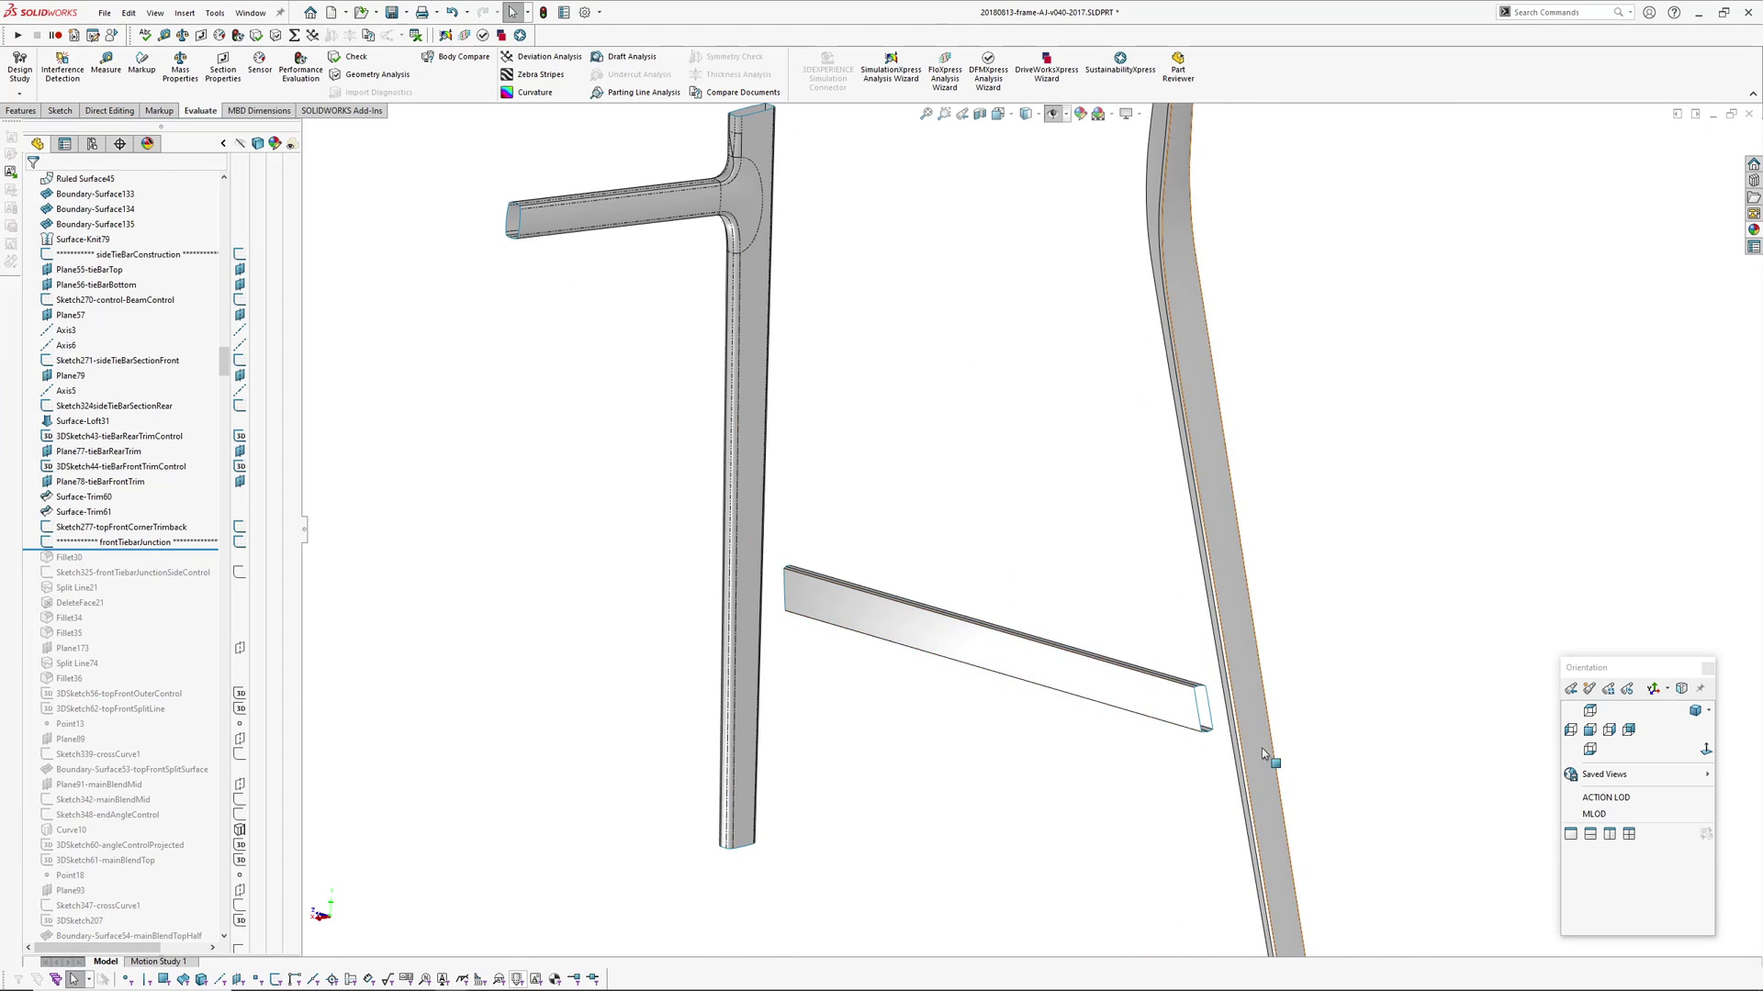
- Roll the history forward to just after the front top crossmember marker and examine the tie bar's junction with the front leg
drag(177, 544, 184, 731)
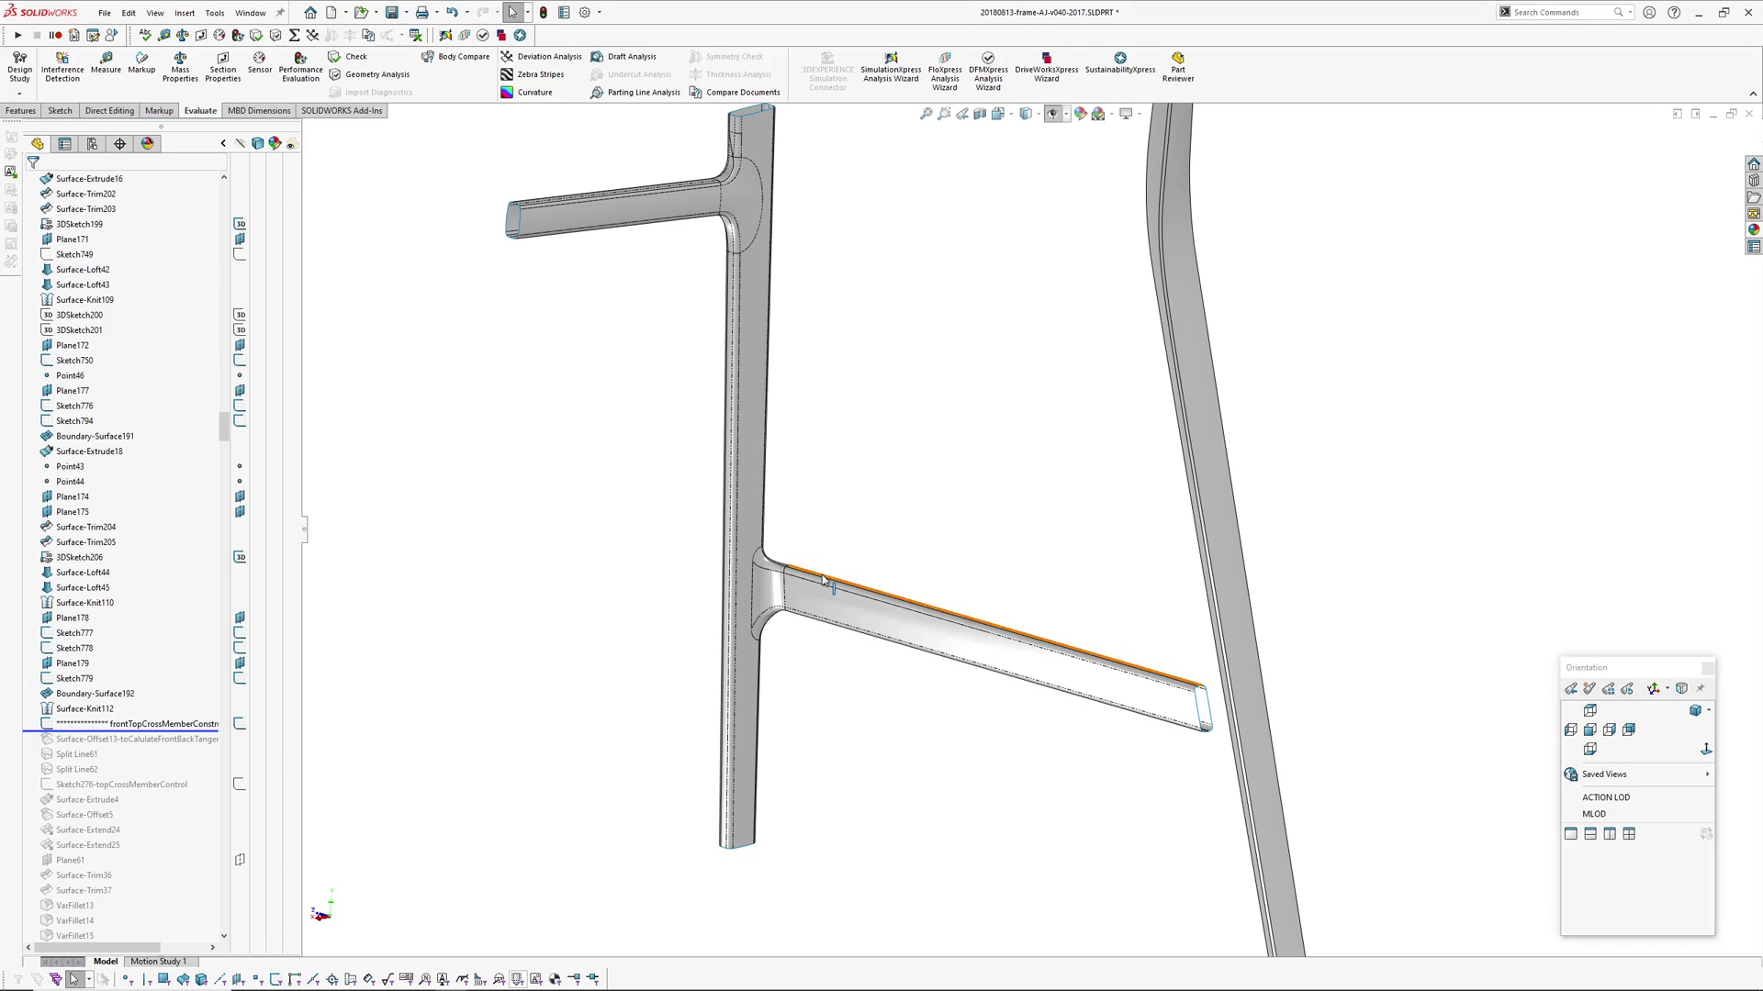
scroll(838, 575, down, 4)
mouse_move(822, 573)
middle_down()
mouse_move(933, 469)
mouse_move(657, 492)
mouse_move(890, 547)
middle_up()
scroll(881, 523, down, 3)
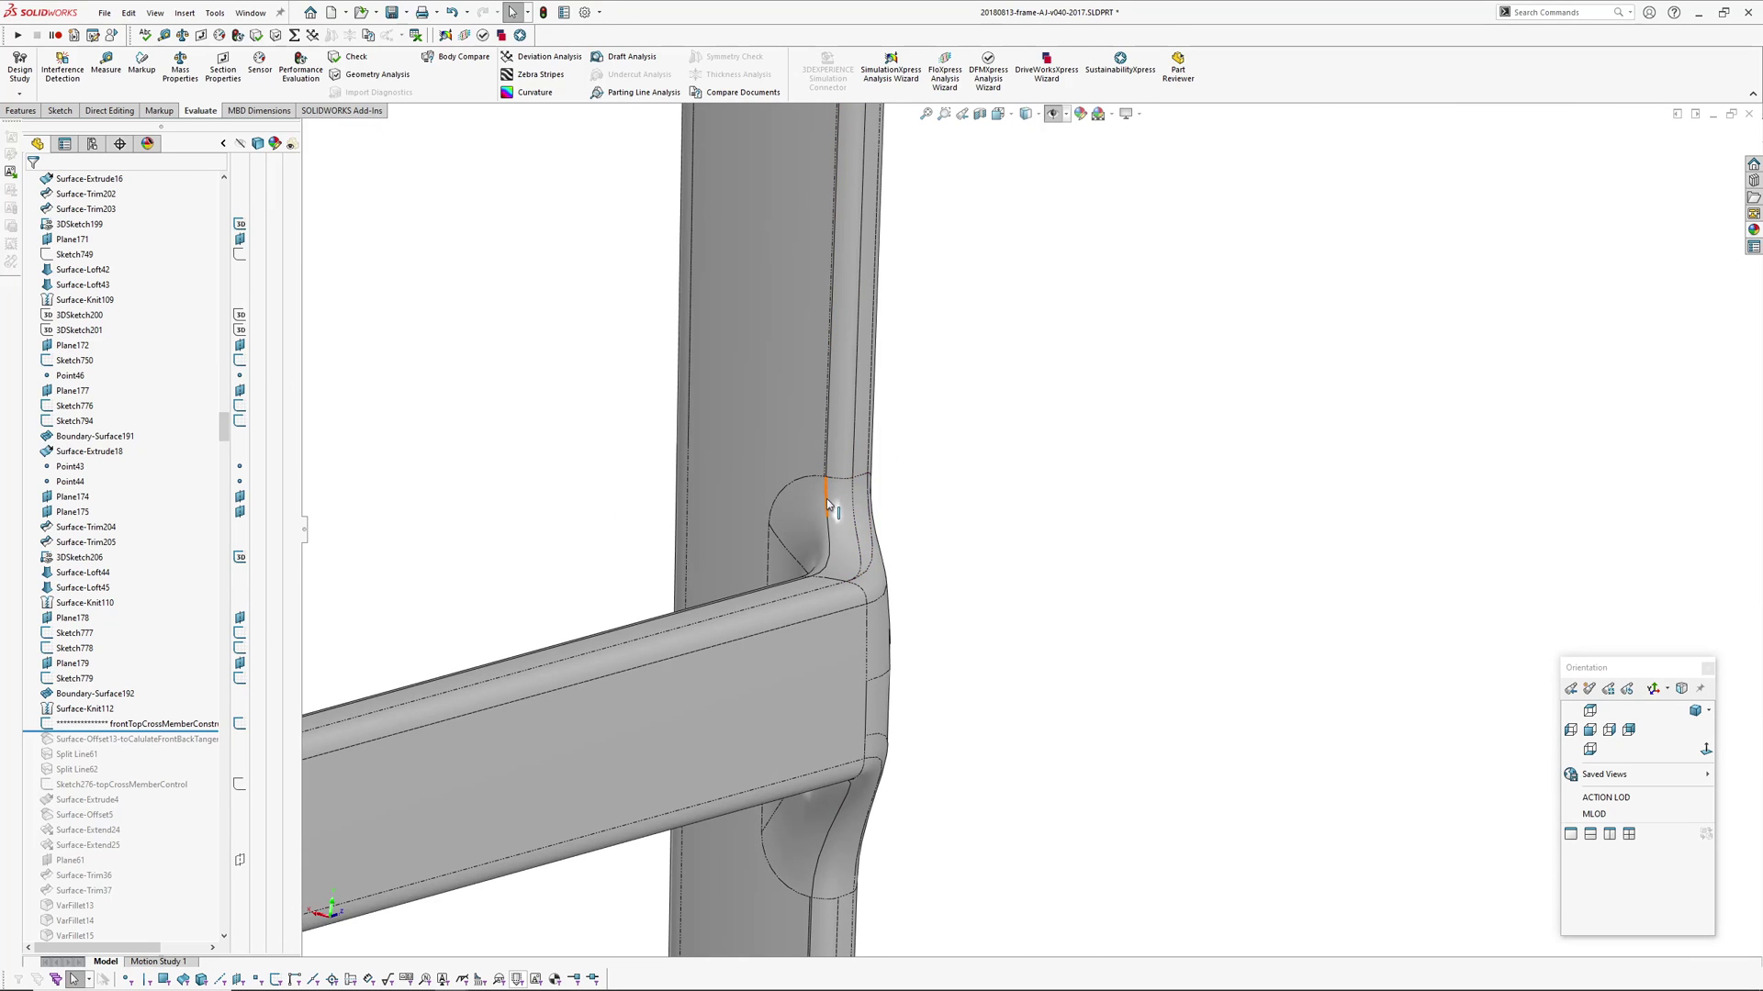
middle_drag(815, 574, 926, 570)
middle_drag(852, 761, 1113, 399)
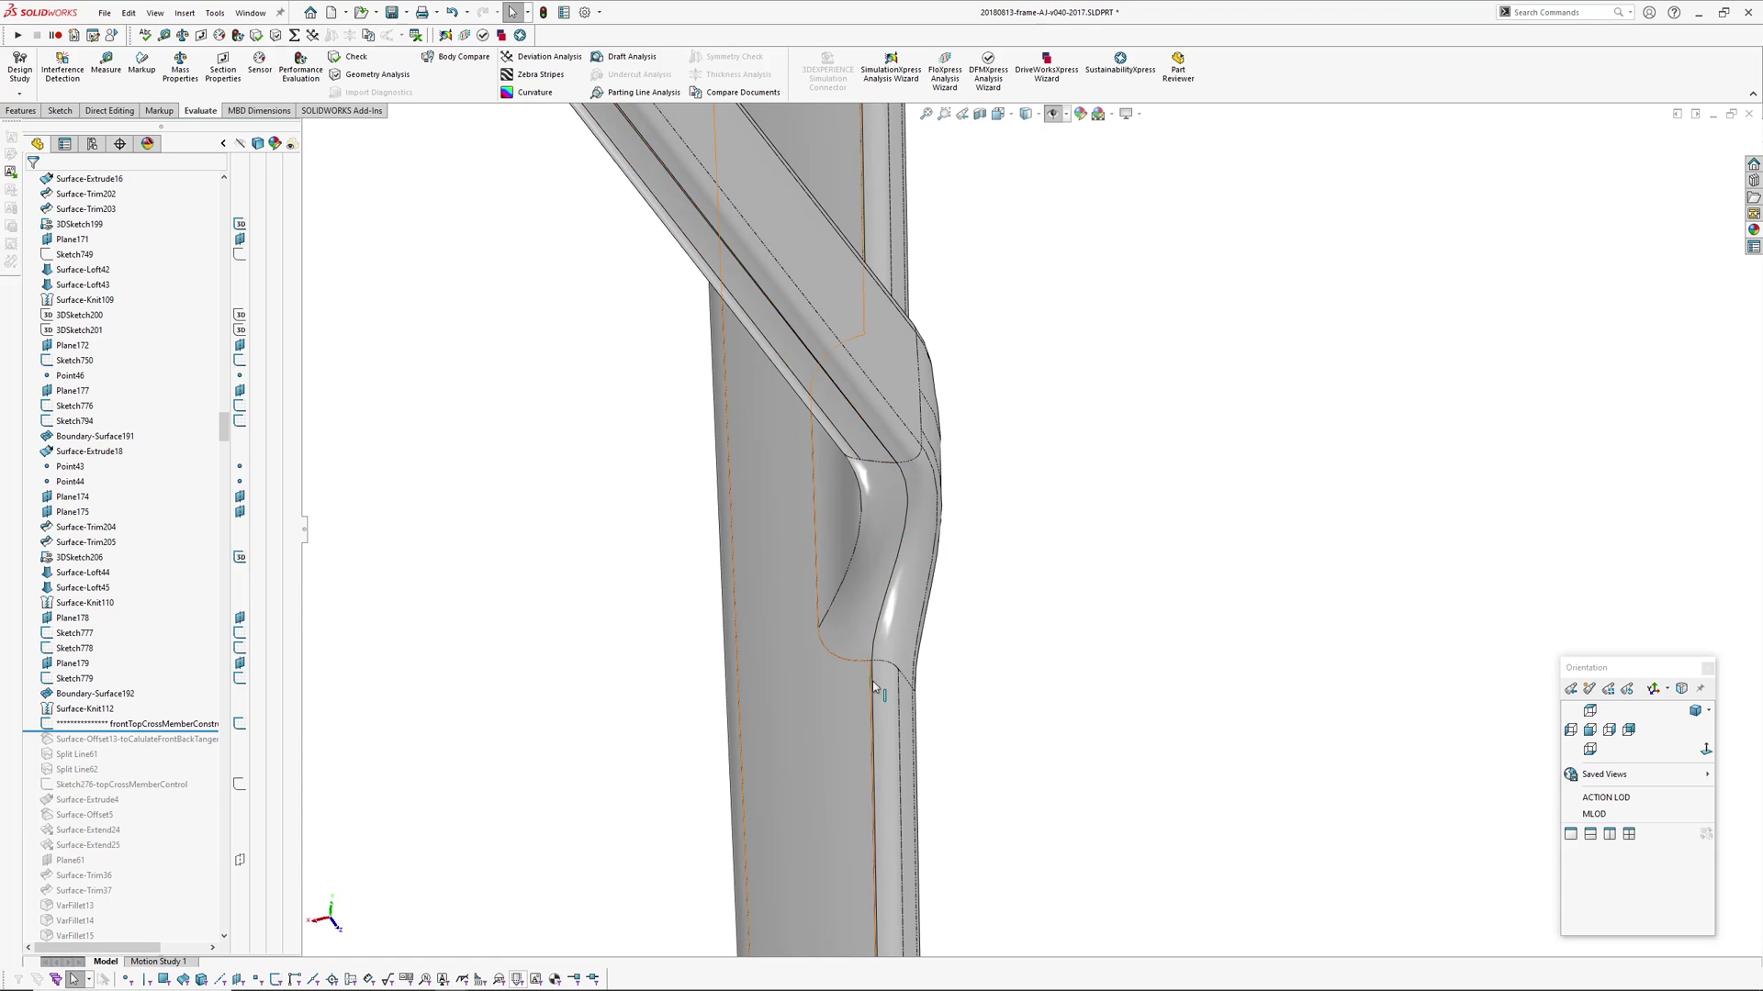
middle_drag(913, 636, 956, 626)
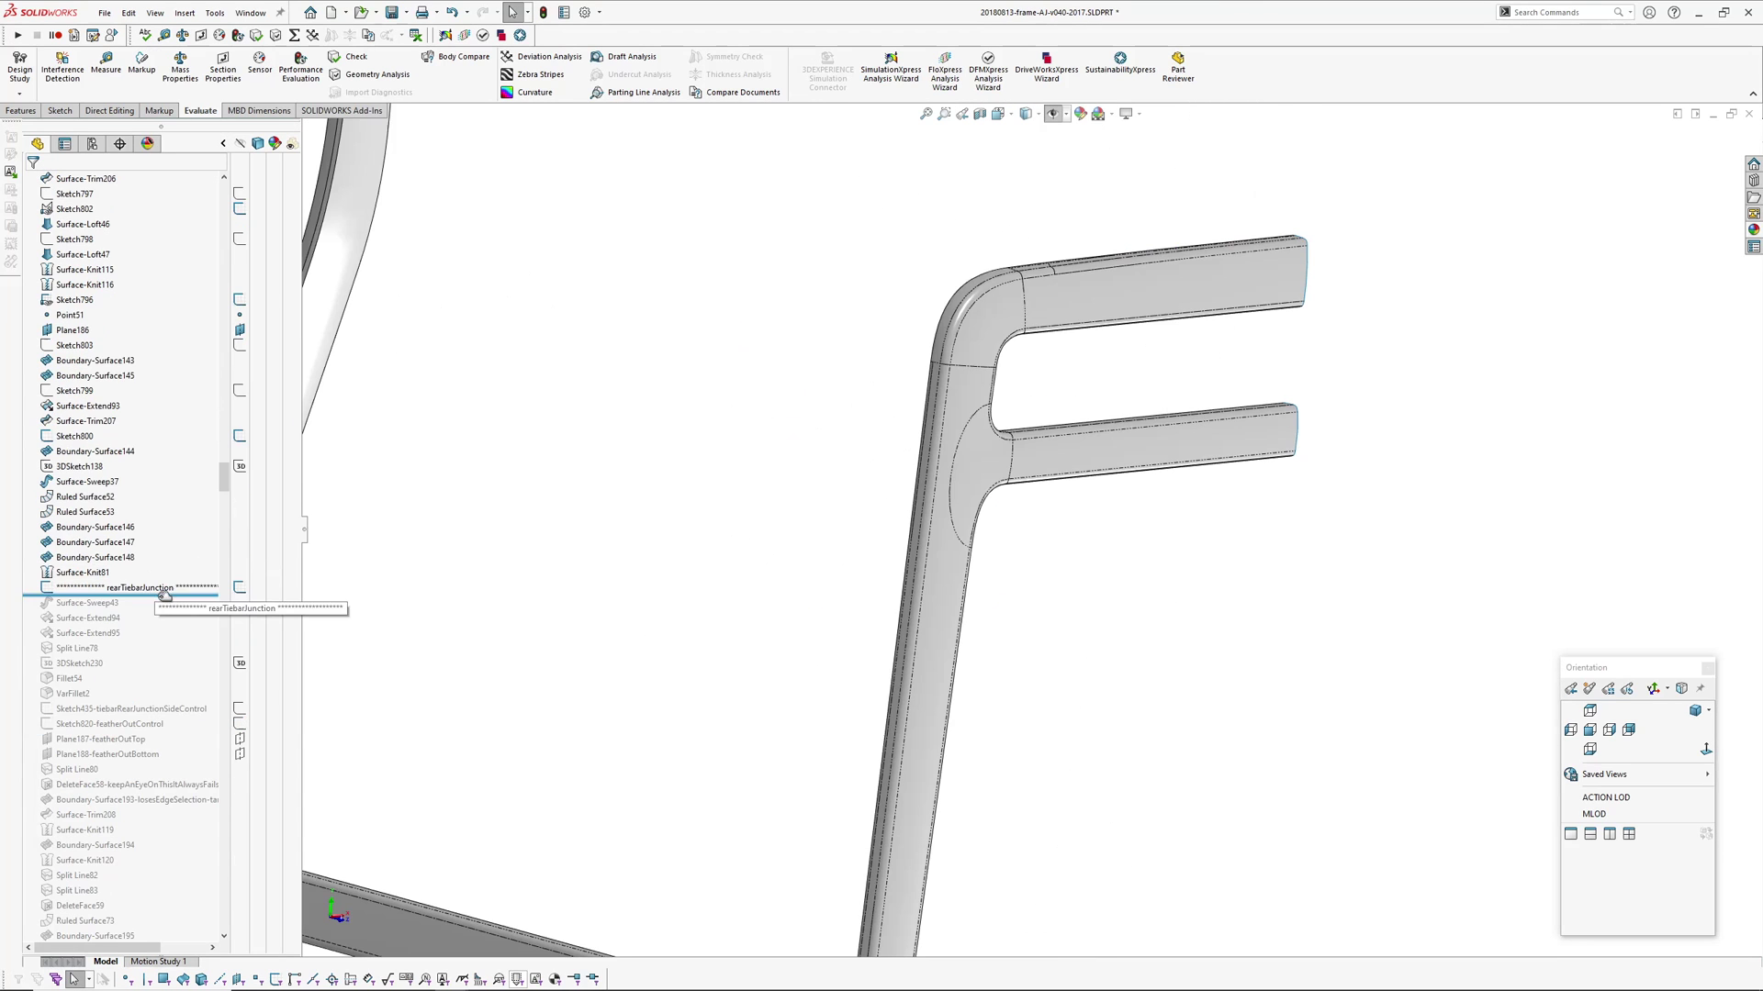
- Roll the history forward to just after the rearLegTopBlendConstruction marker and examine the tie bar's junction with the rear leg
drag(166, 595, 162, 609)
scroll(165, 606, down, 15)
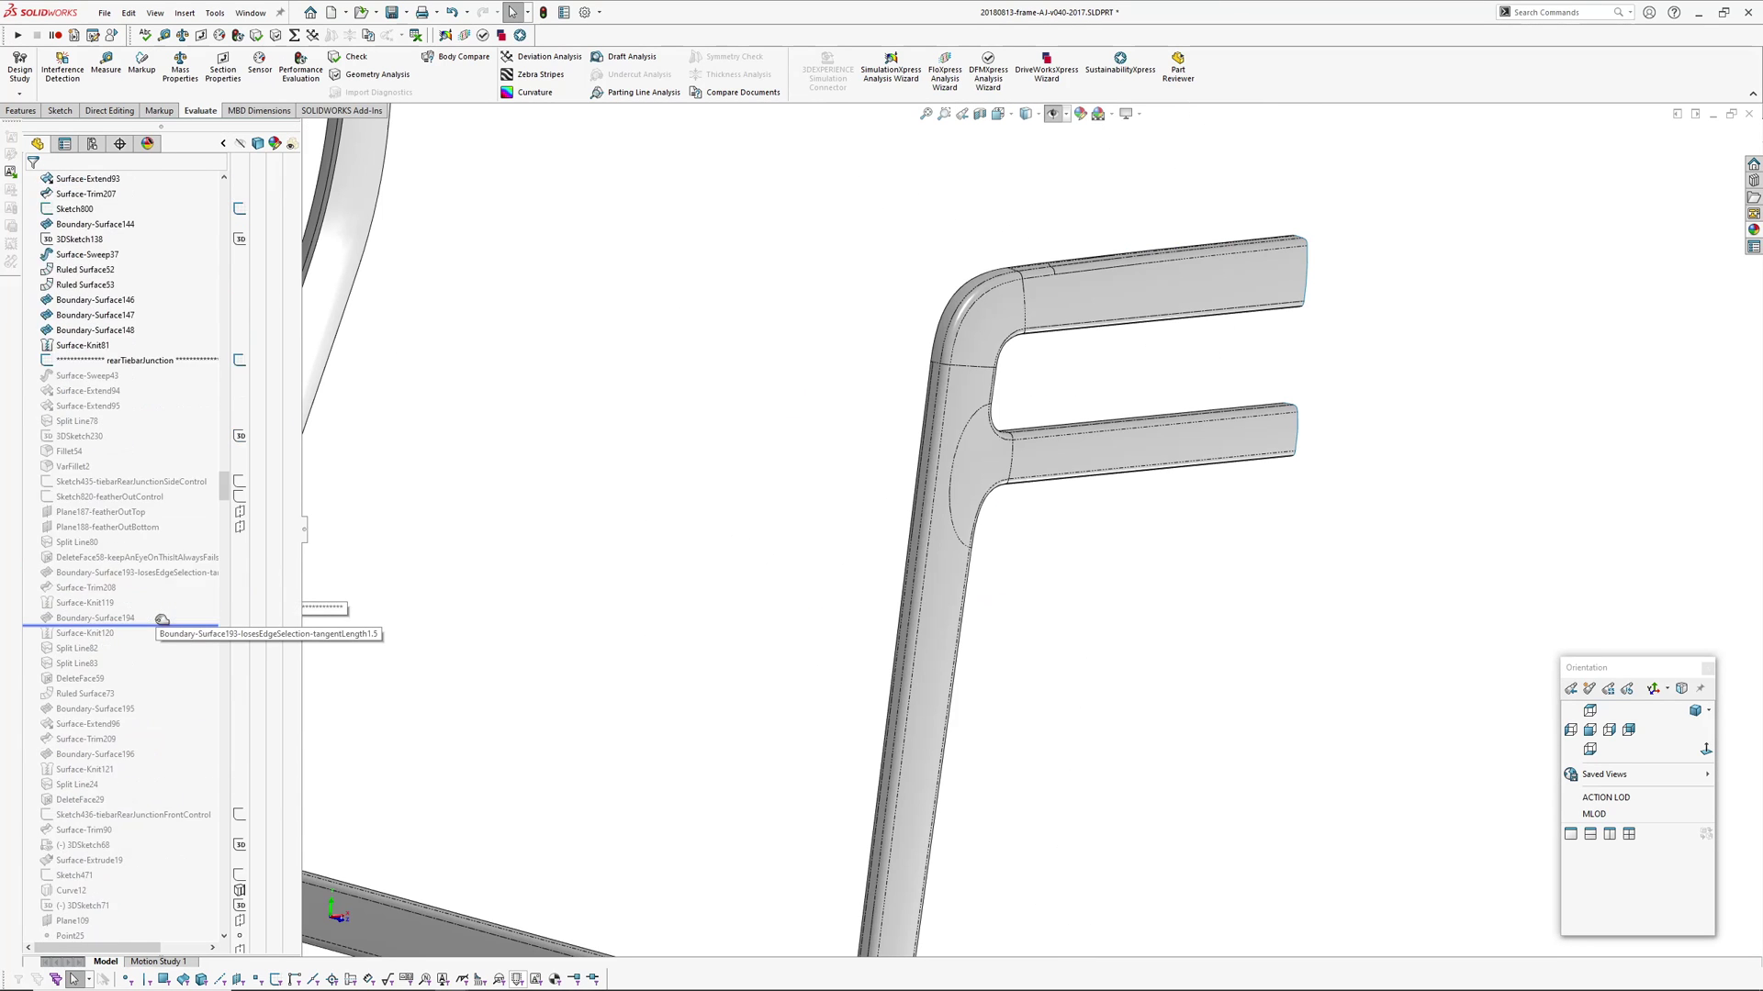
drag(167, 603, 167, 621)
scroll(165, 599, down, 13)
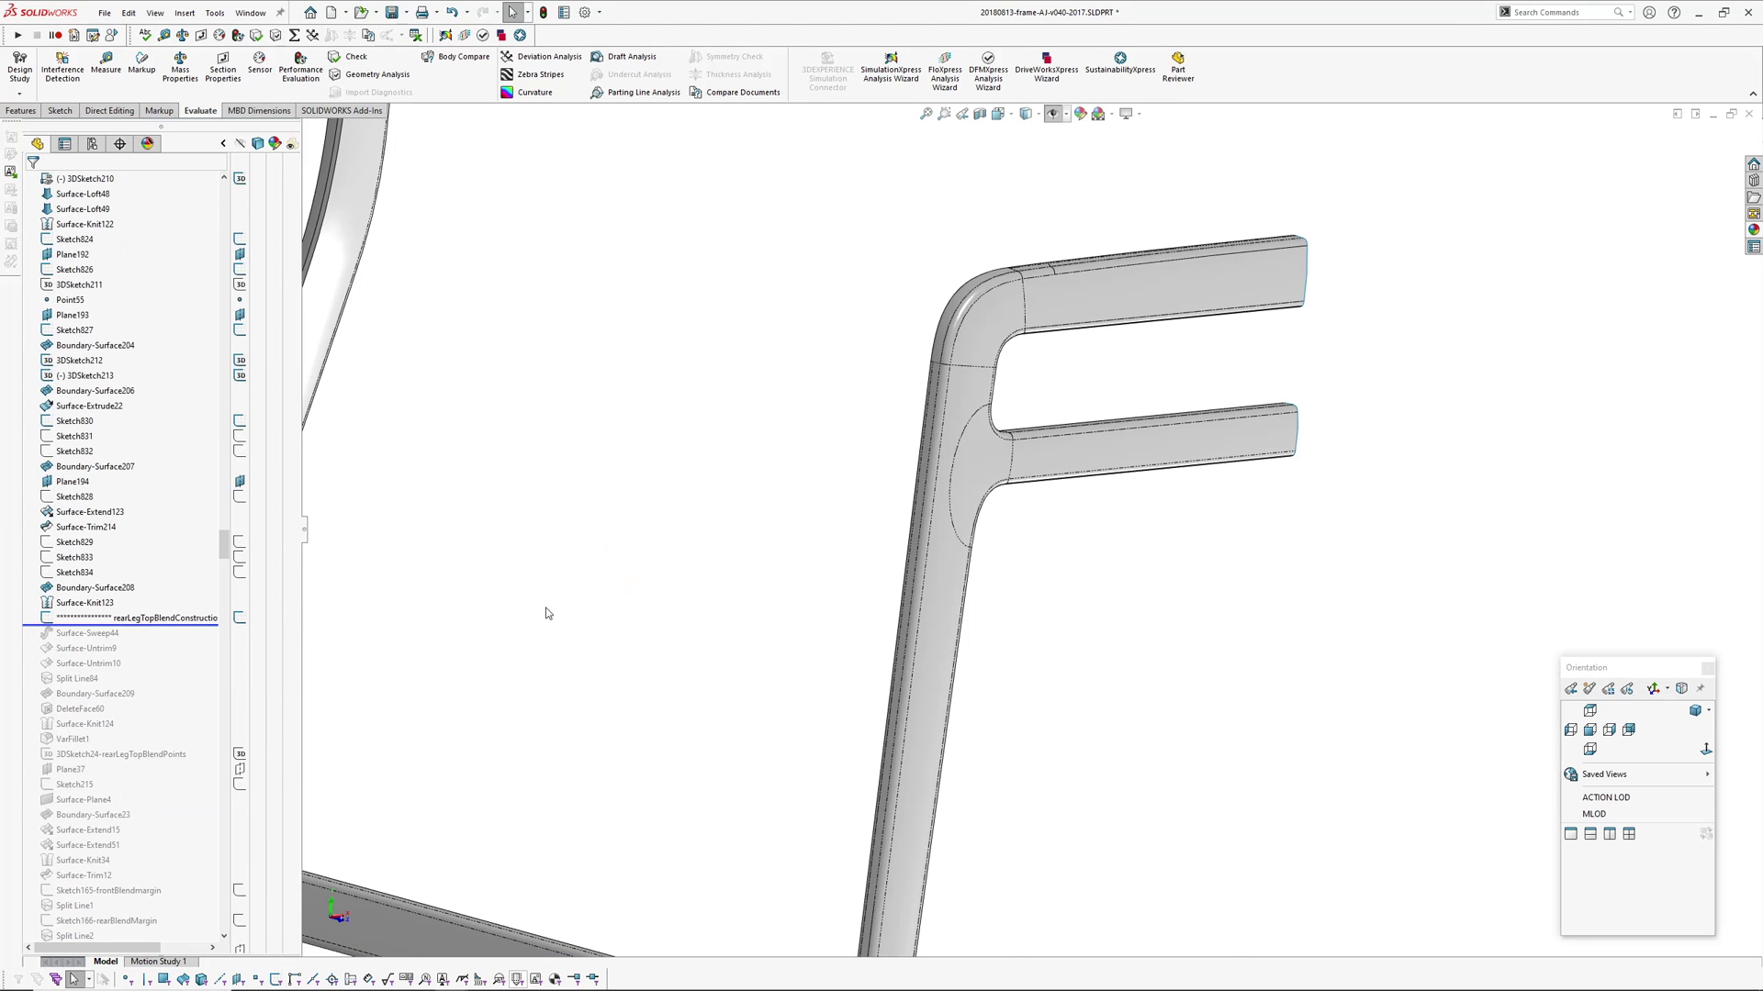
scroll(781, 592, up, 3)
scroll(854, 601, down, 6)
middle_drag(852, 602, 551, 606)
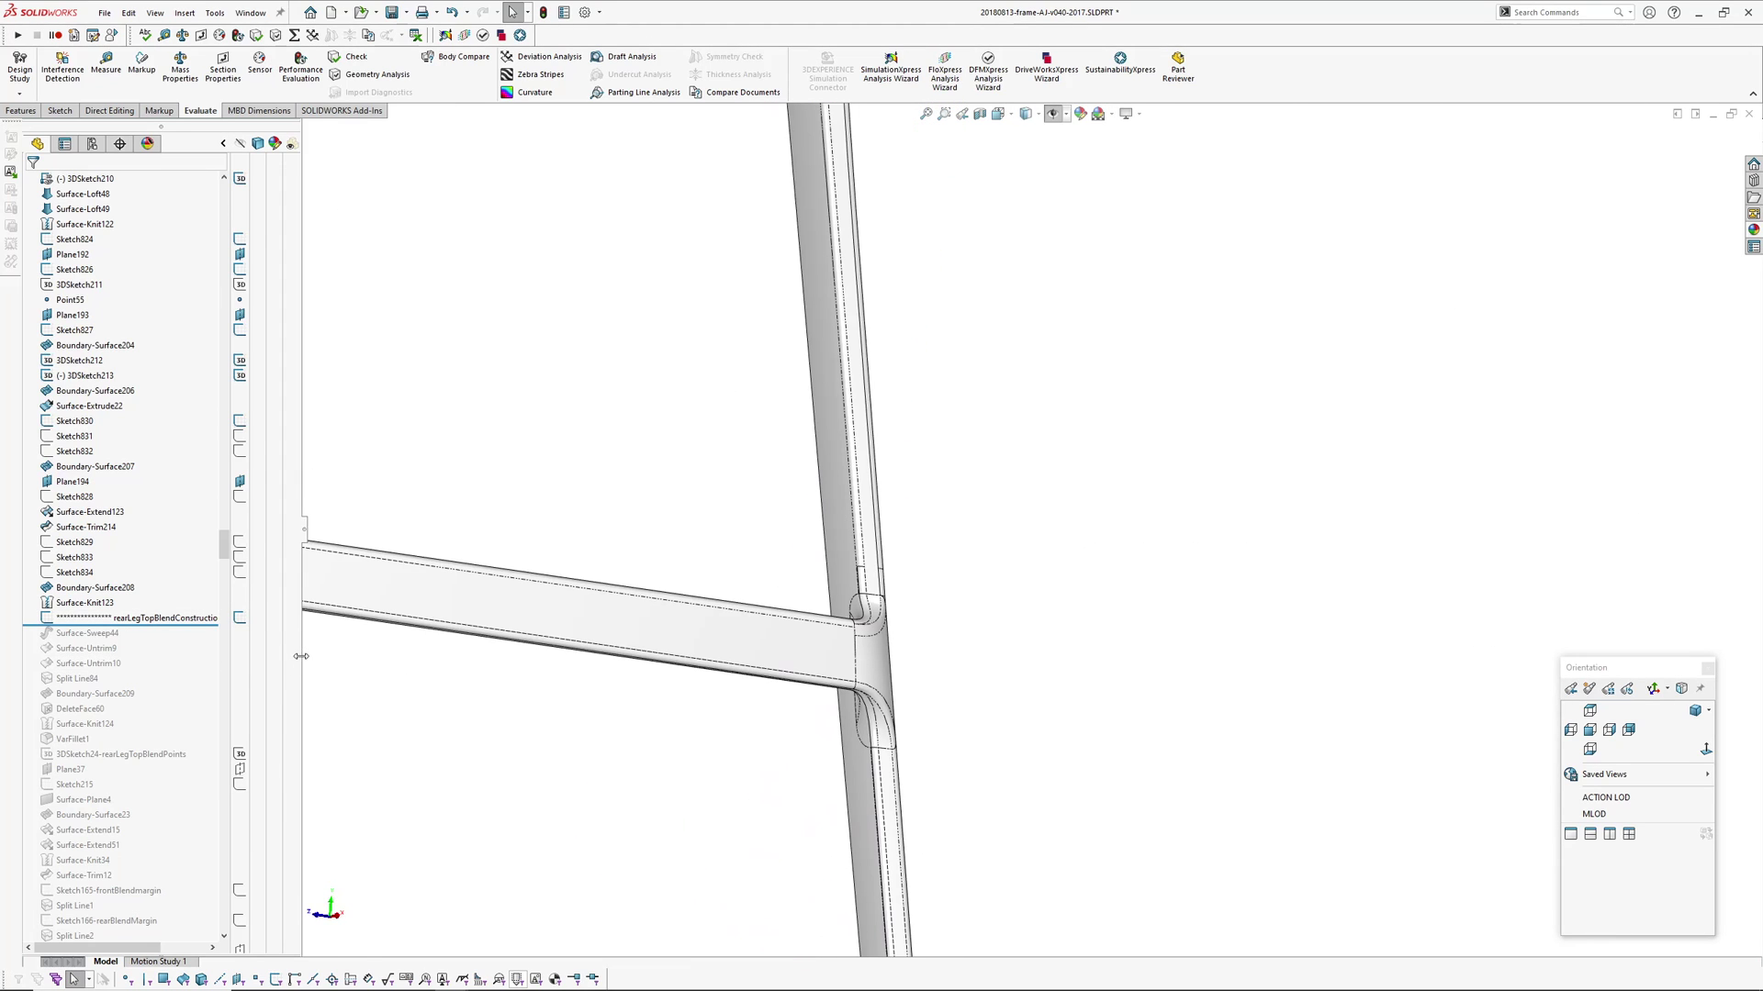
- Widen the feature tree, roll the history forward to just after the stacking marker, and examine the blend between rear leg and backrest
drag(301, 656, 366, 658)
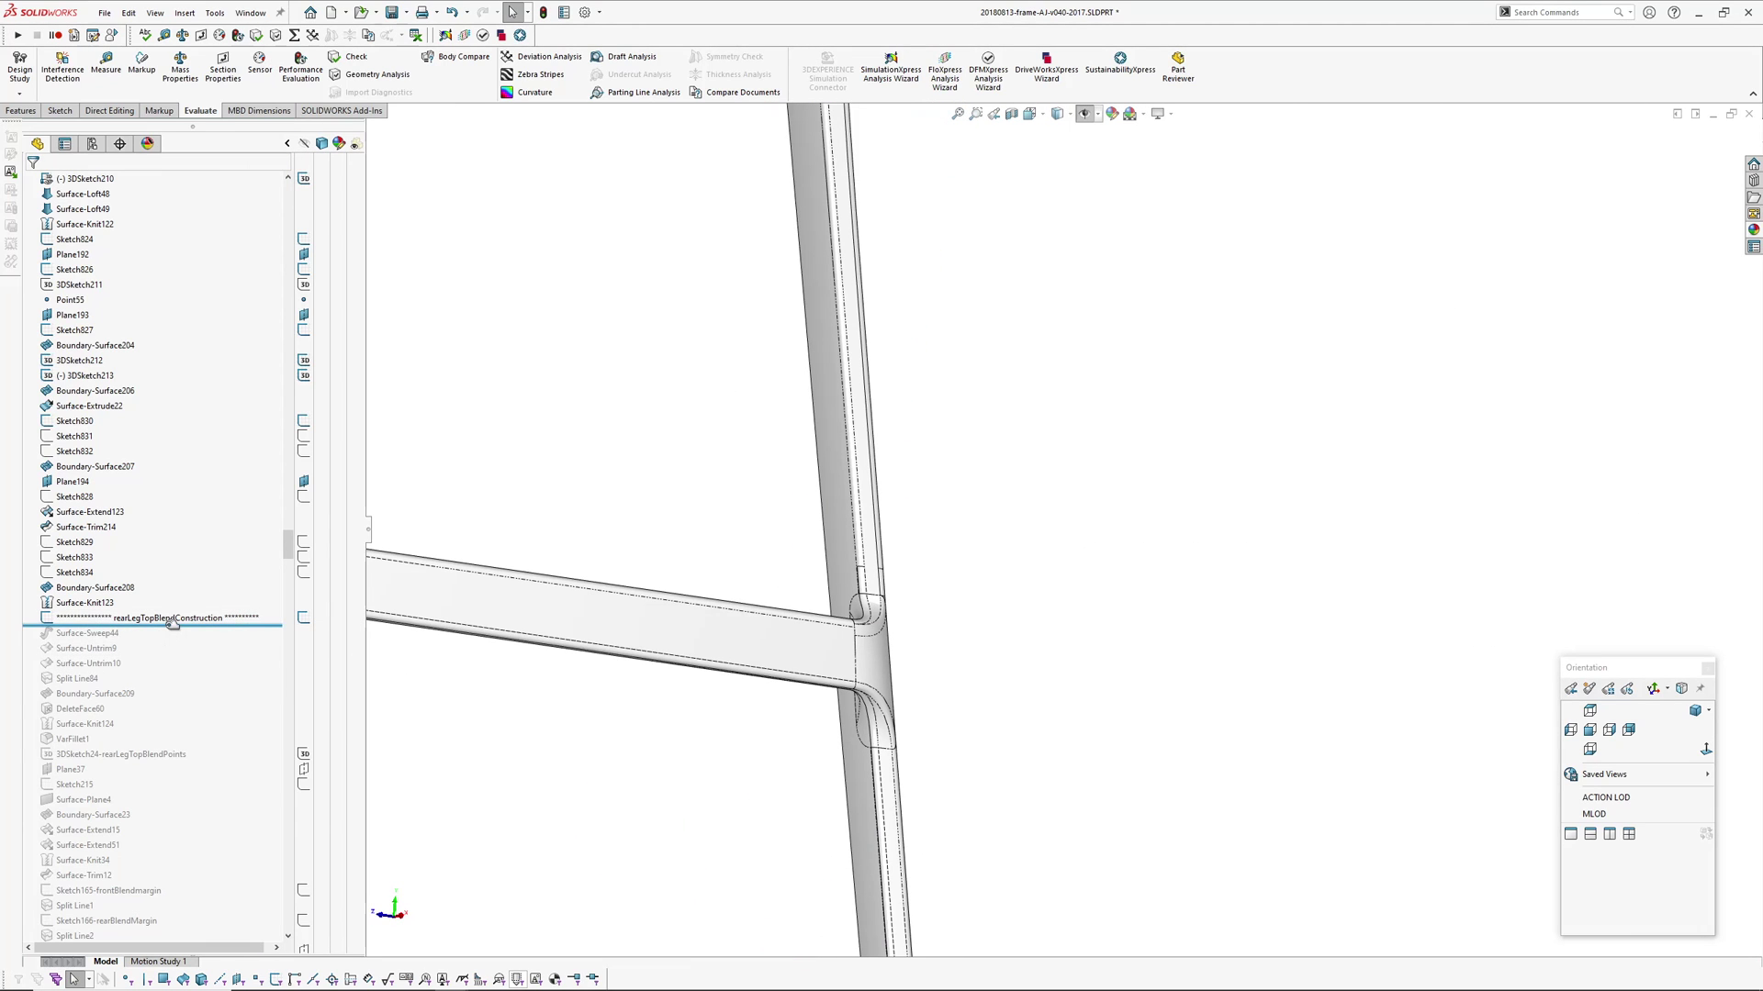
mouse_move(173, 622)
mouse_down()
mouse_move(228, 602)
mouse_move(230, 623)
mouse_up()
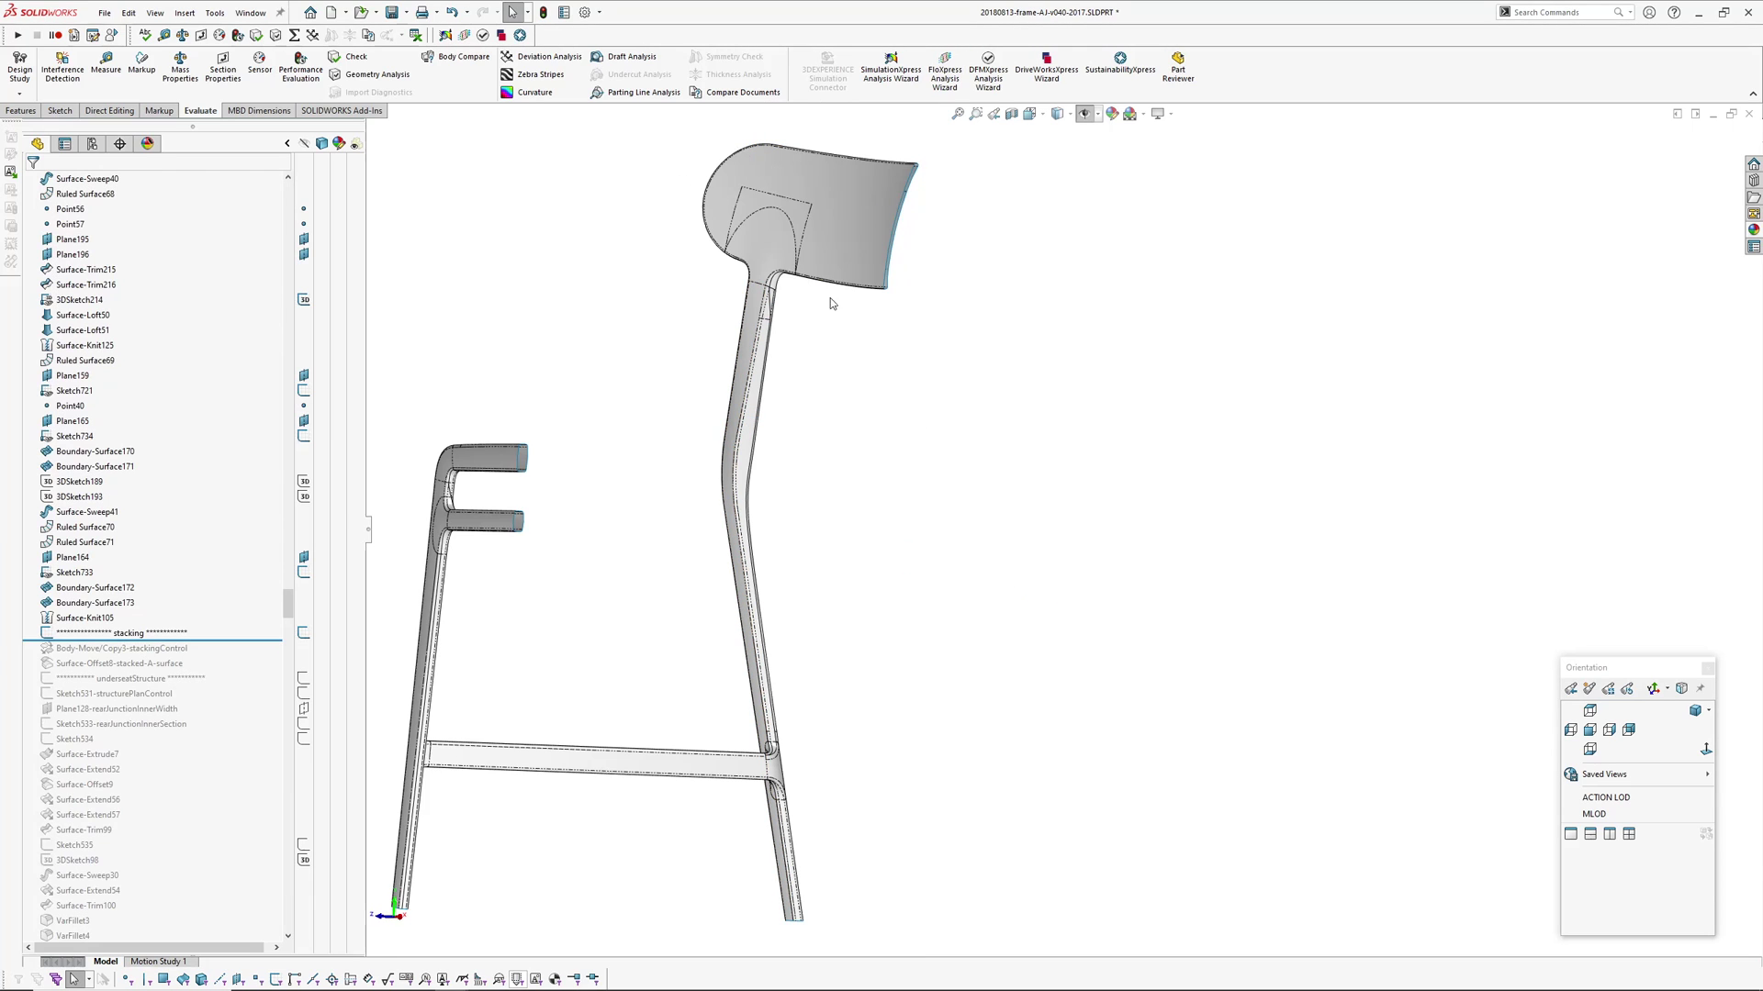
ctrl+middle_drag(783, 247, 848, 343)
scroll(770, 338, down, 5)
scroll(821, 433, down, 5)
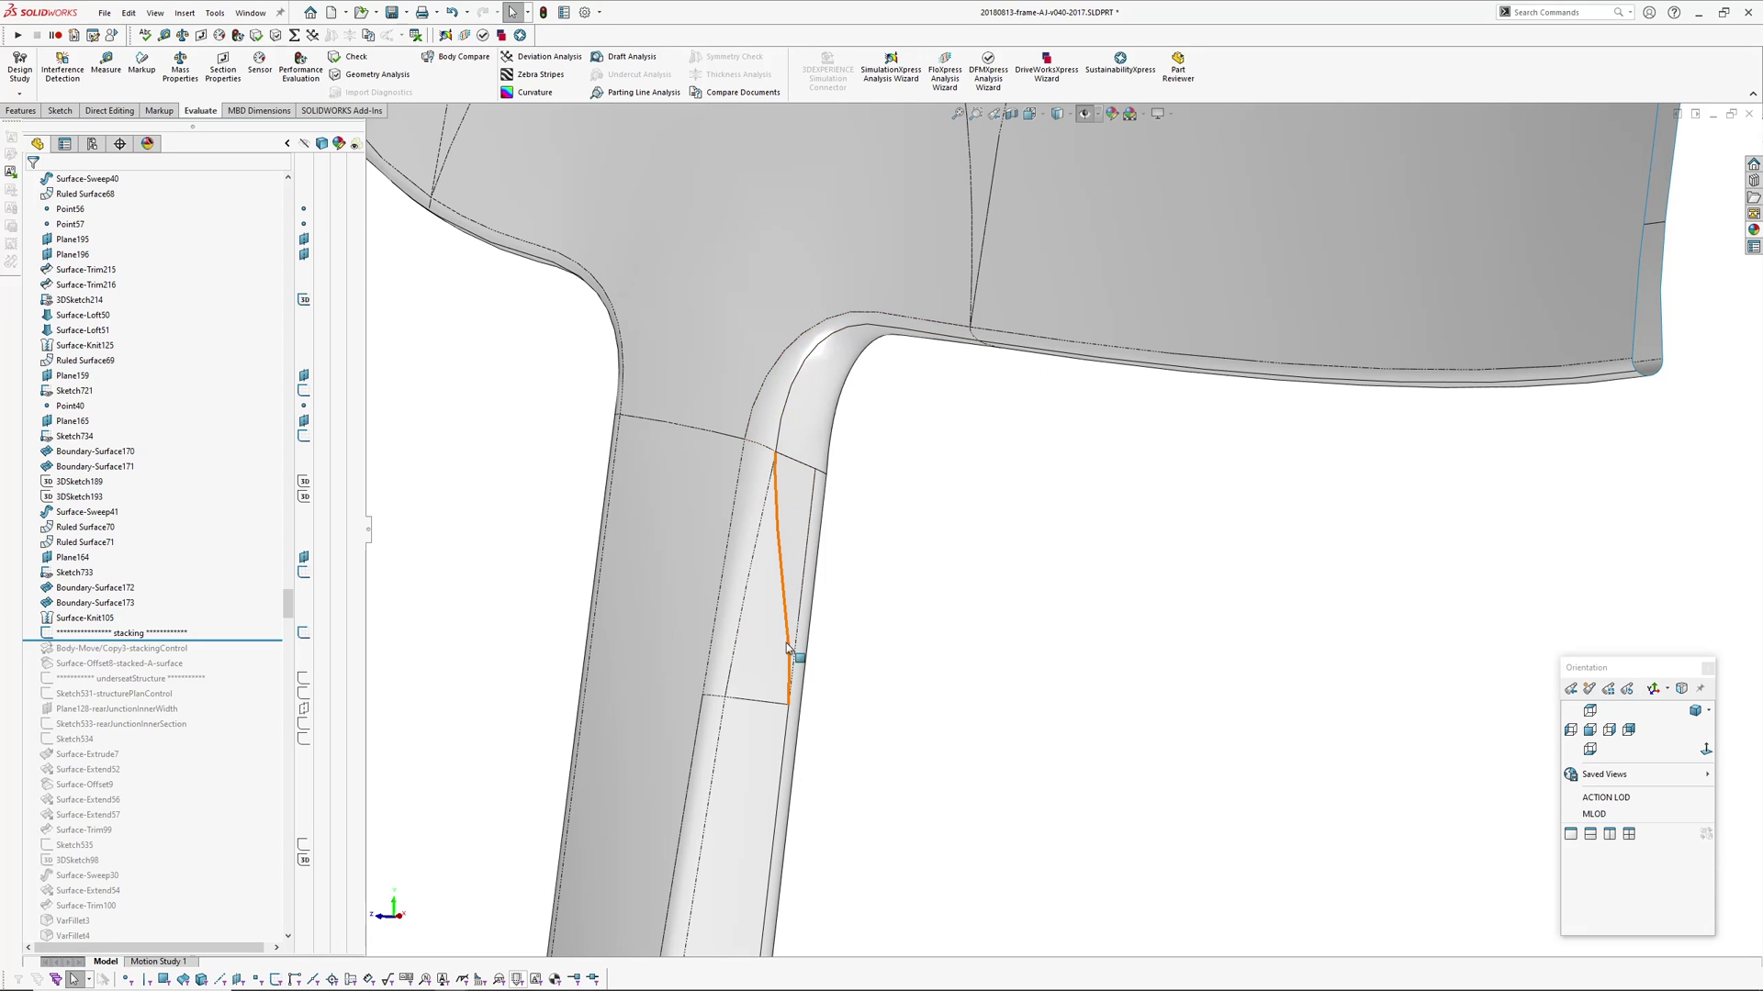
ctrl+middle_drag(810, 754, 795, 362)
scroll(794, 361, up, 5)
ctrl+middle_drag(1003, 599, 929, 464)
scroll(250, 409, down, 5)
- Roll the history forward to just after Combine3, before the glides marker, and view the underseat structure between the legs
drag(250, 412, 217, 761)
scroll(245, 506, down, 1)
scroll(244, 507, down, 8)
scroll(229, 605, down, 2)
scroll(227, 666, down, 10)
scroll(226, 667, down, 15)
scroll(224, 670, down, 3)
scroll(218, 699, down, 4)
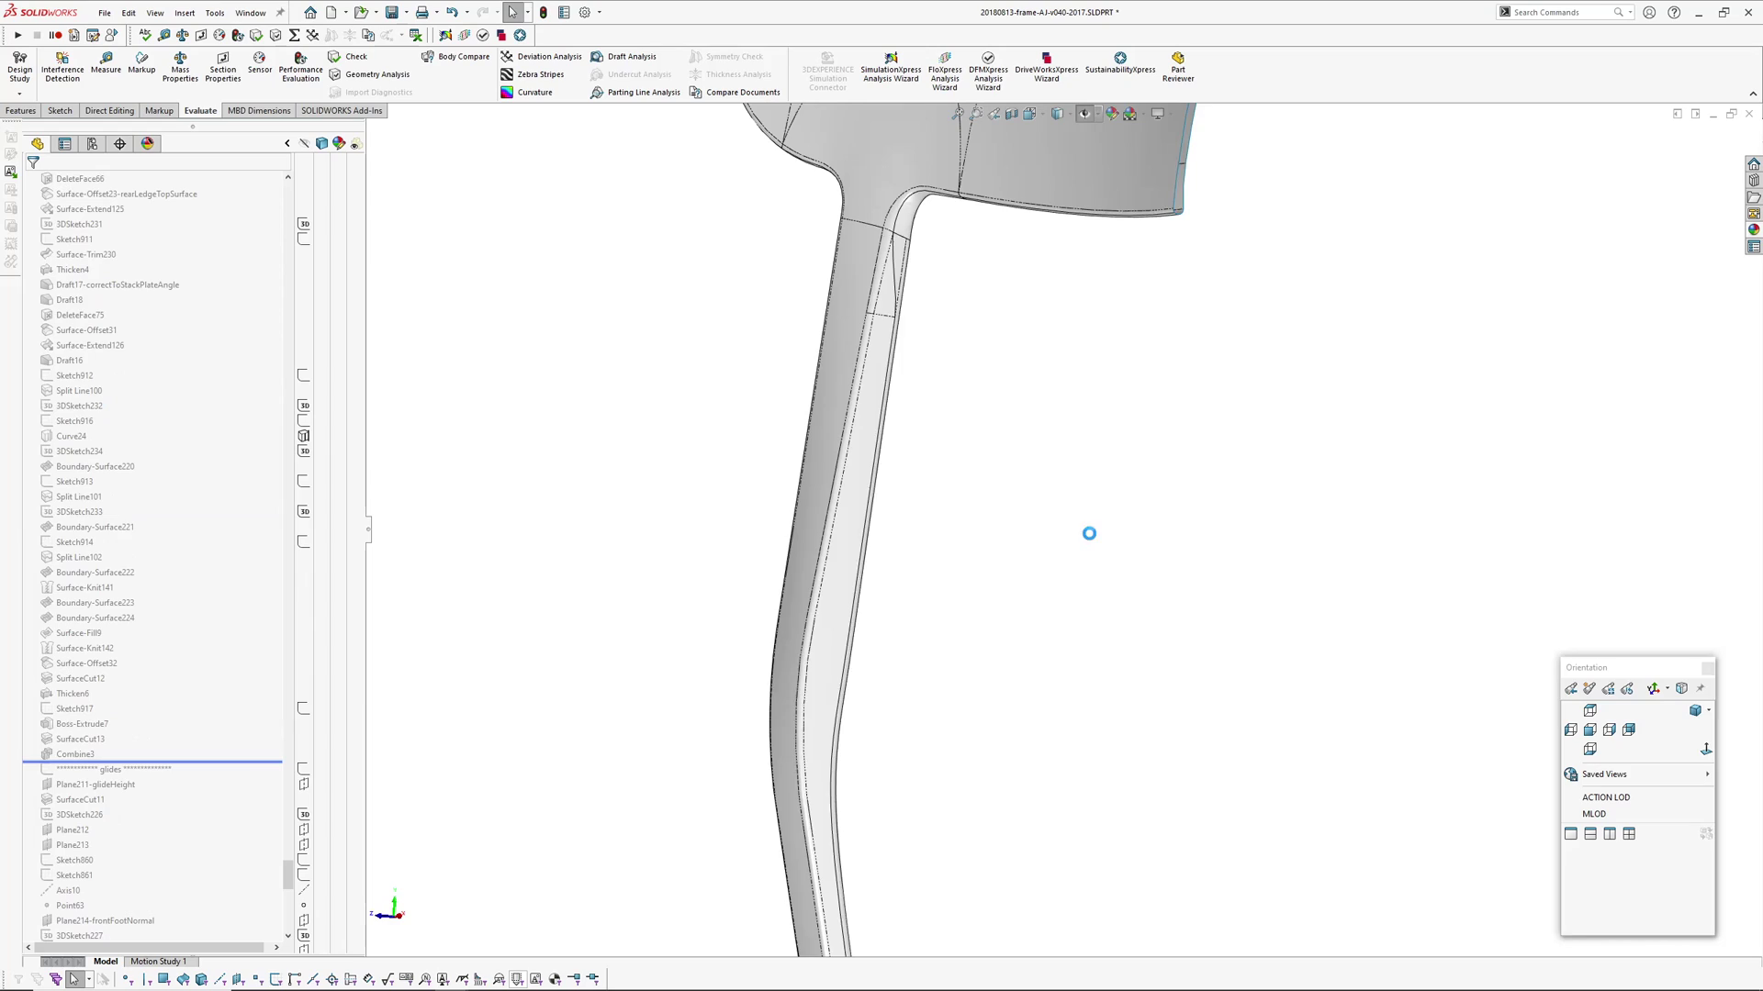
scroll(1058, 540, up, 4)
middle_drag(880, 591, 740, 566)
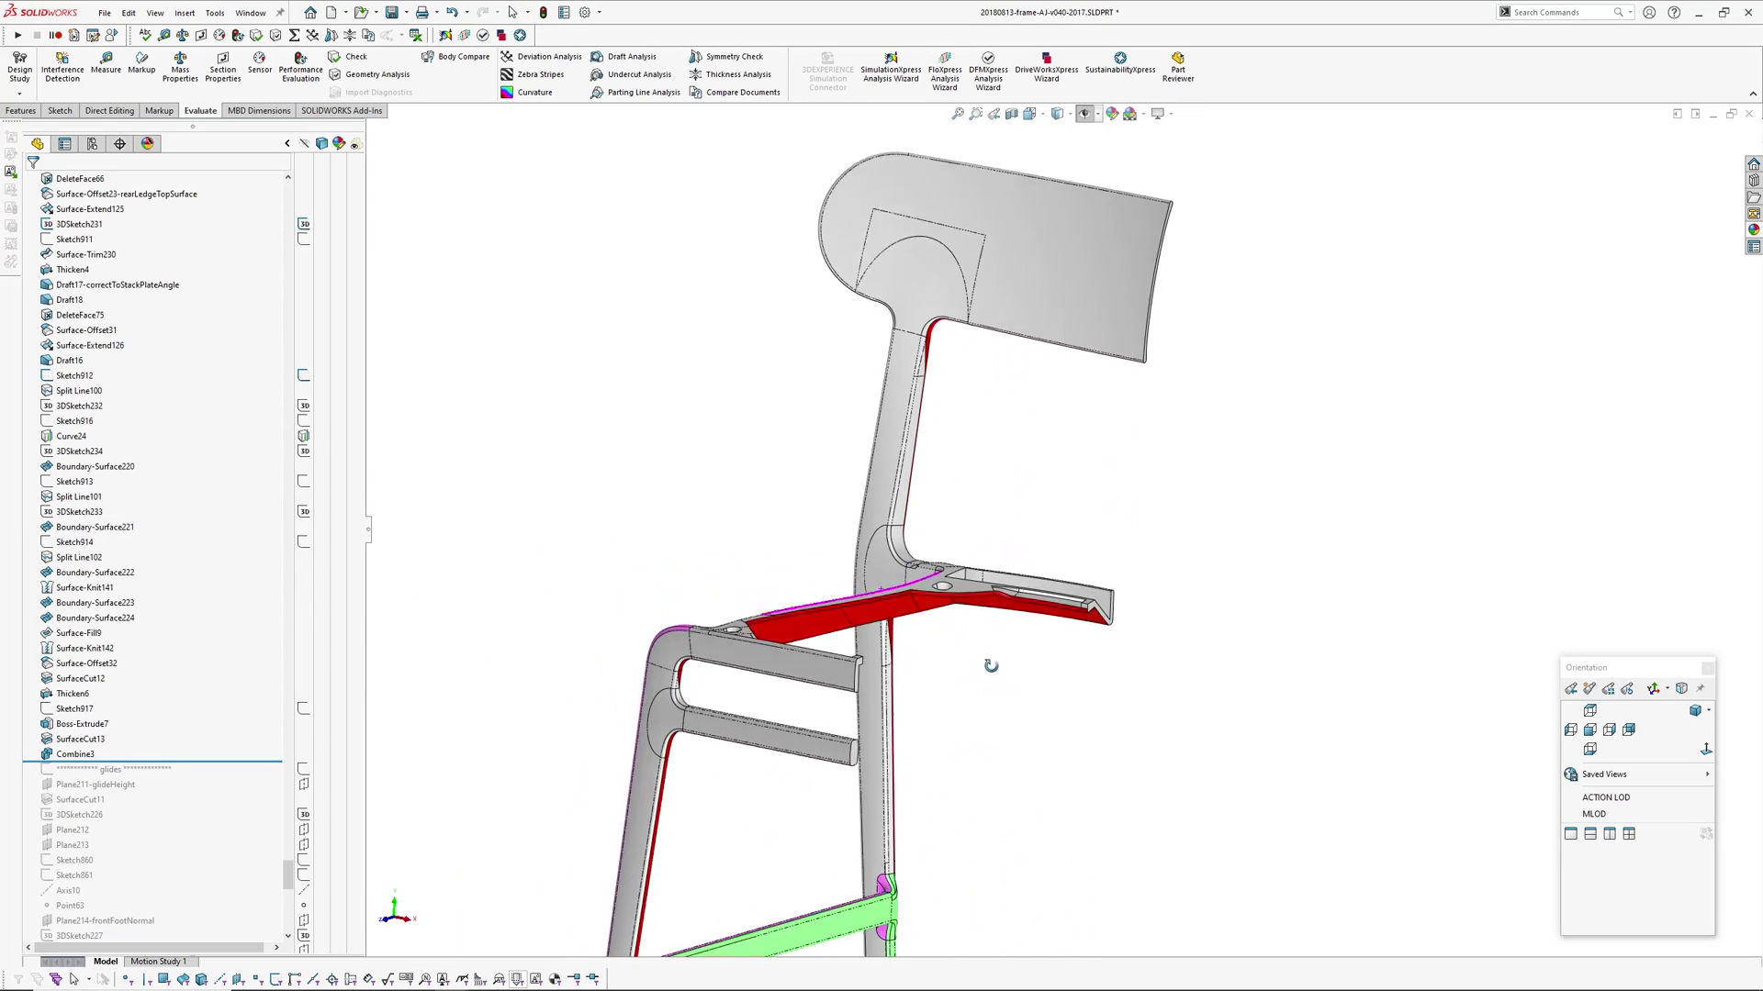
middle_drag(991, 679, 979, 712)
scroll(909, 597, down, 4)
middle_drag(917, 594, 1114, 700)
- Inspect the underseat structure from several sides, highlight the Thicken6 feature on its rear rail, and clear the selection
click(769, 443)
middle_drag(707, 536, 671, 449)
scroll(734, 551, up, 1)
ctrl+middle_drag(804, 711, 775, 626)
click(775, 625)
ctrl+middle_drag(916, 508, 739, 347)
click(73, 699)
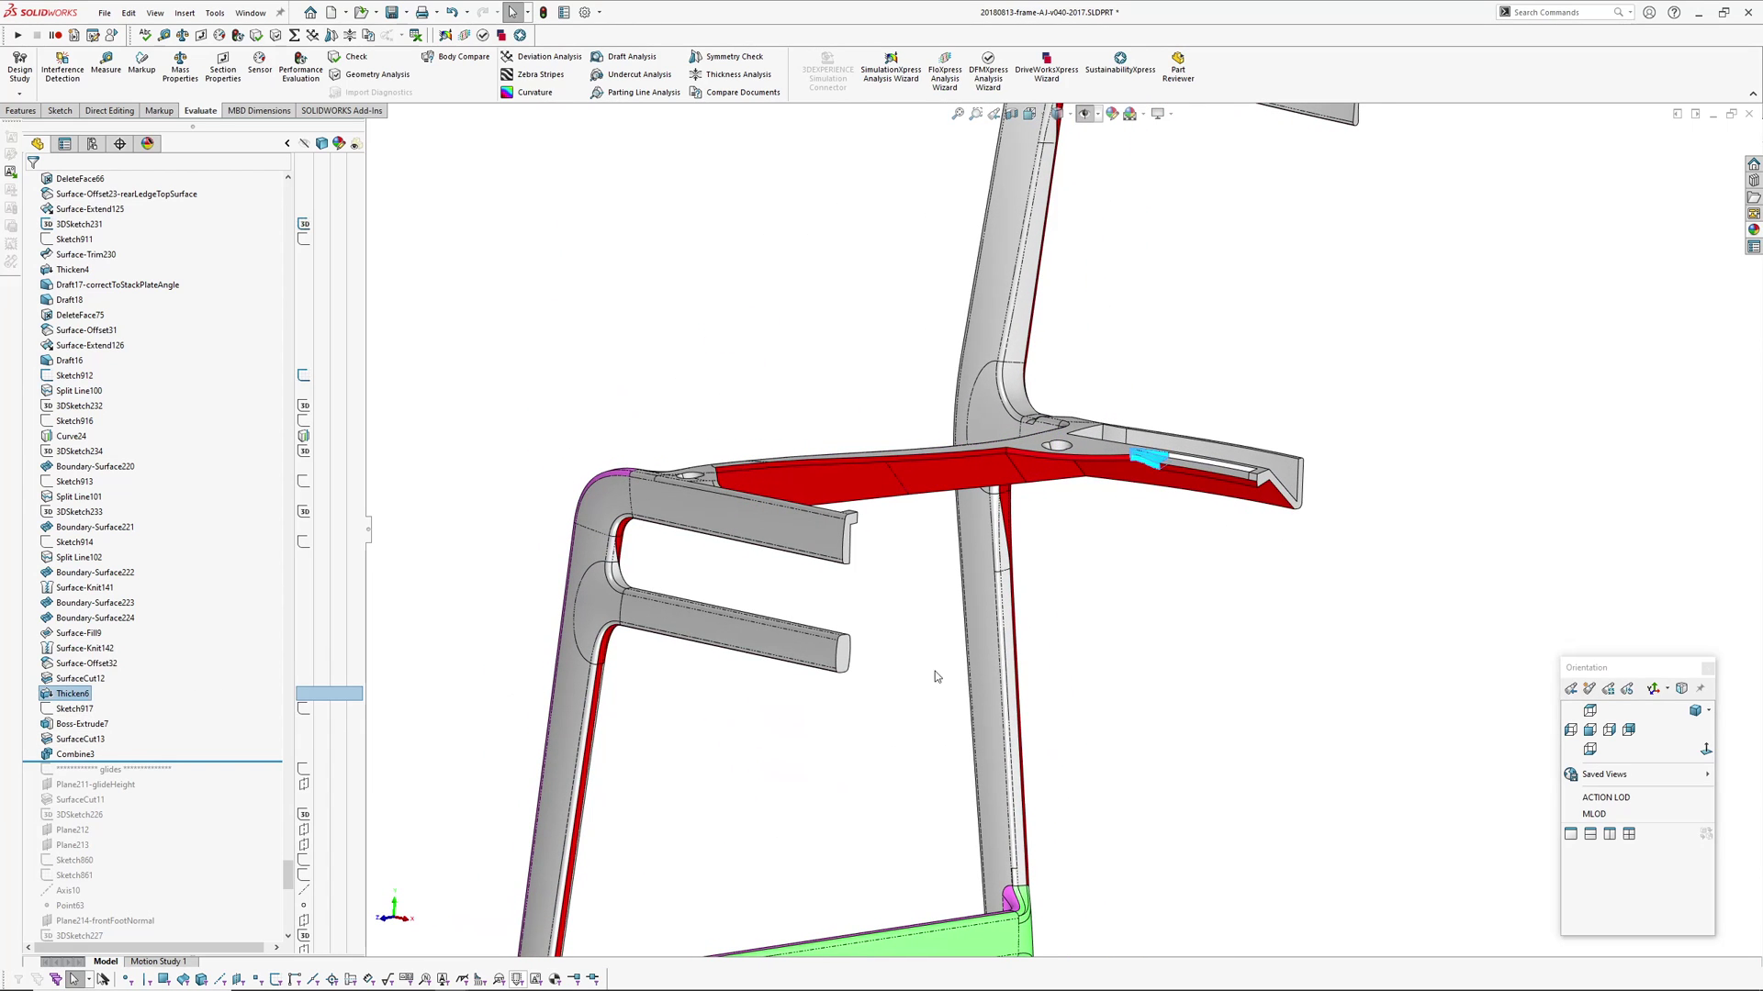
scroll(1109, 657, up, 2)
ctrl+middle_drag(1172, 543, 1118, 402)
click(1101, 597)
- Roll the frame's history forward to its end, just after Combine1
scroll(230, 642, down, 5)
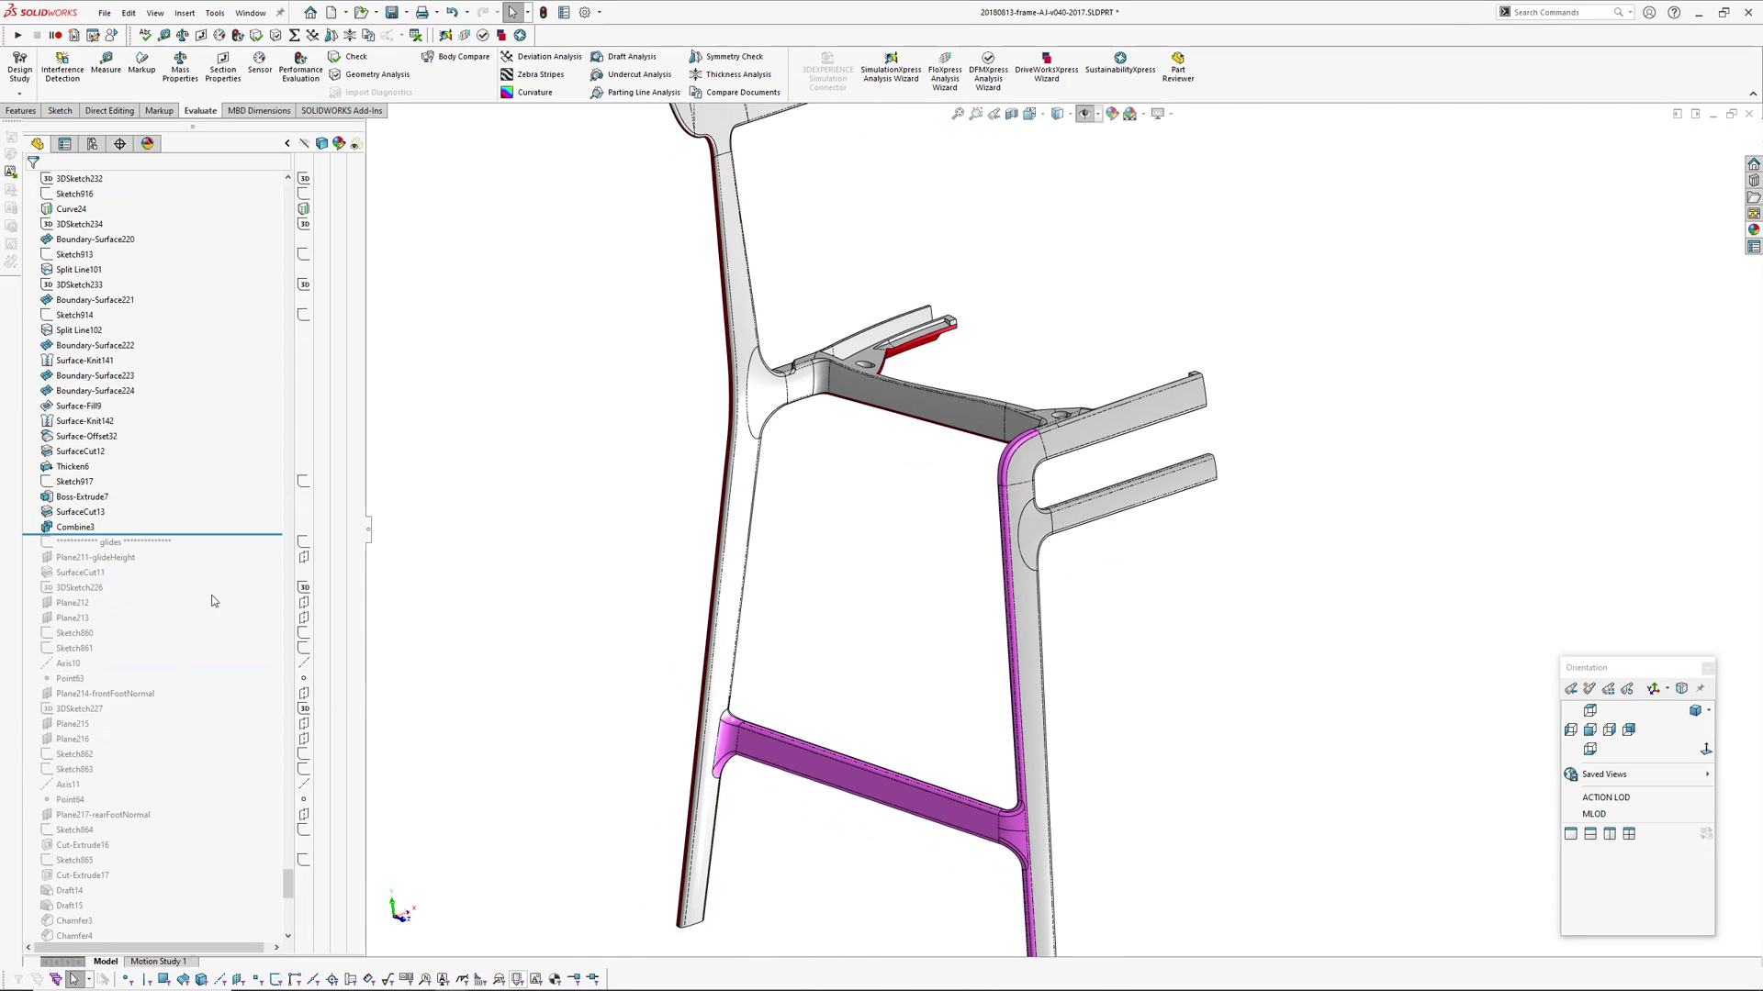
drag(234, 545, 191, 699)
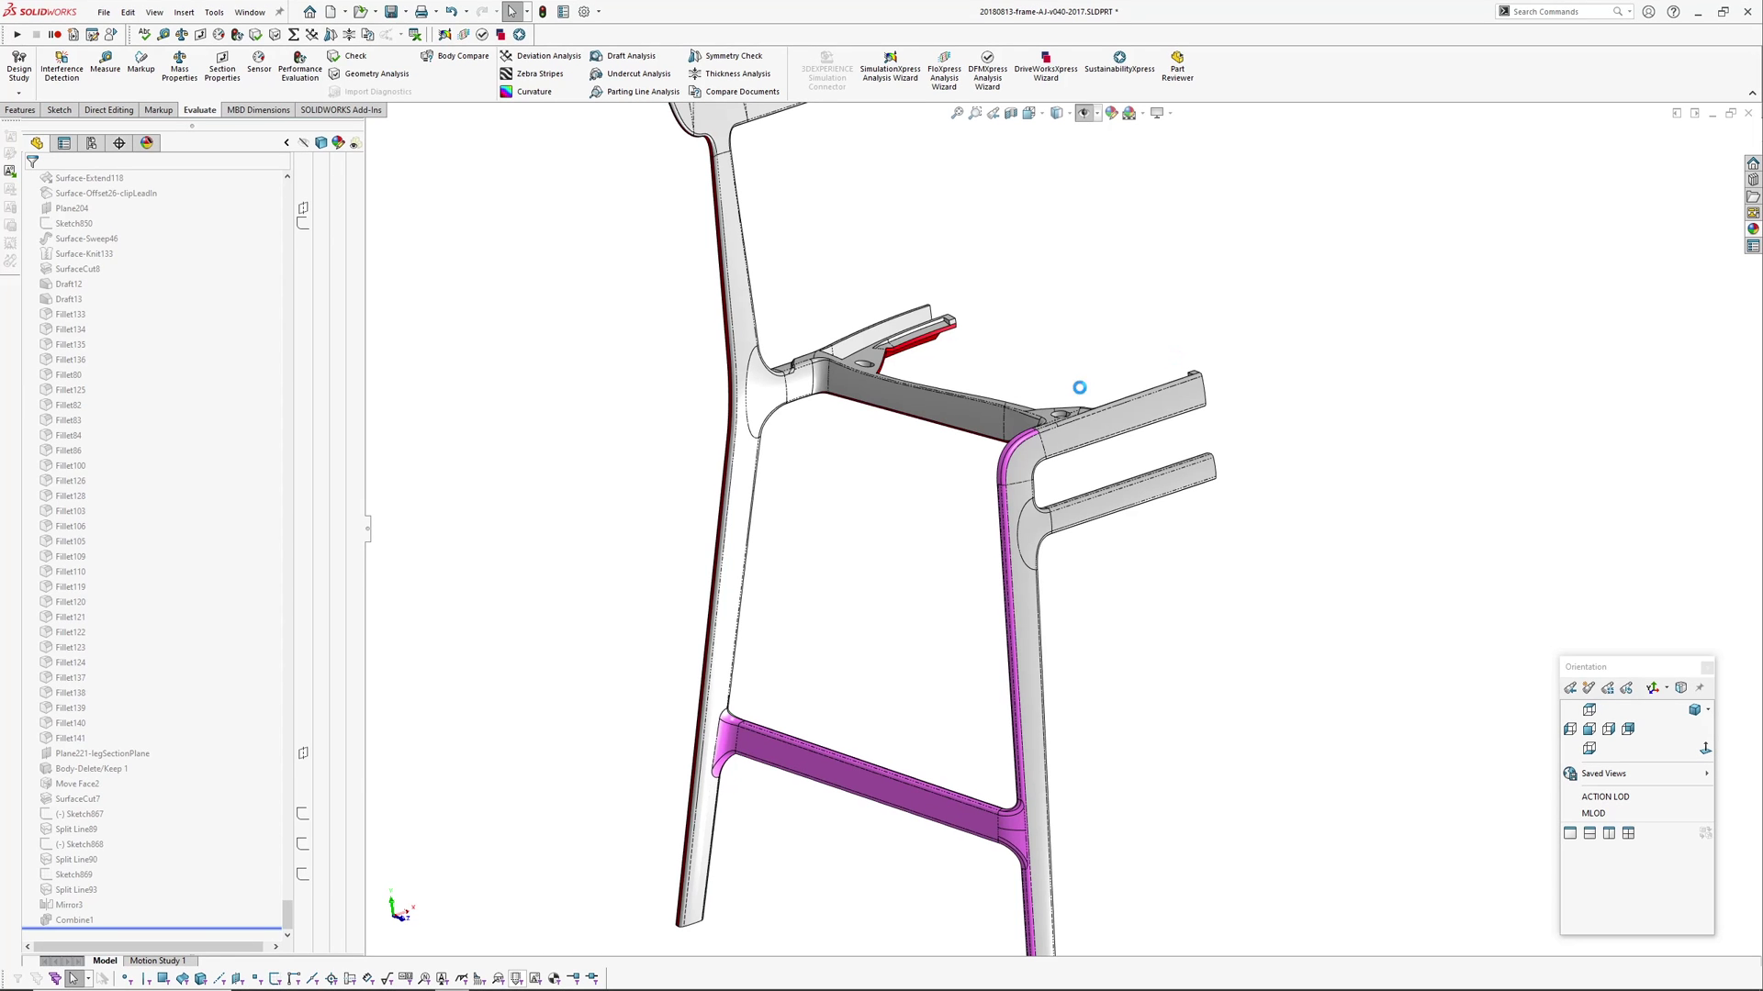
scroll(865, 551, down, 3)
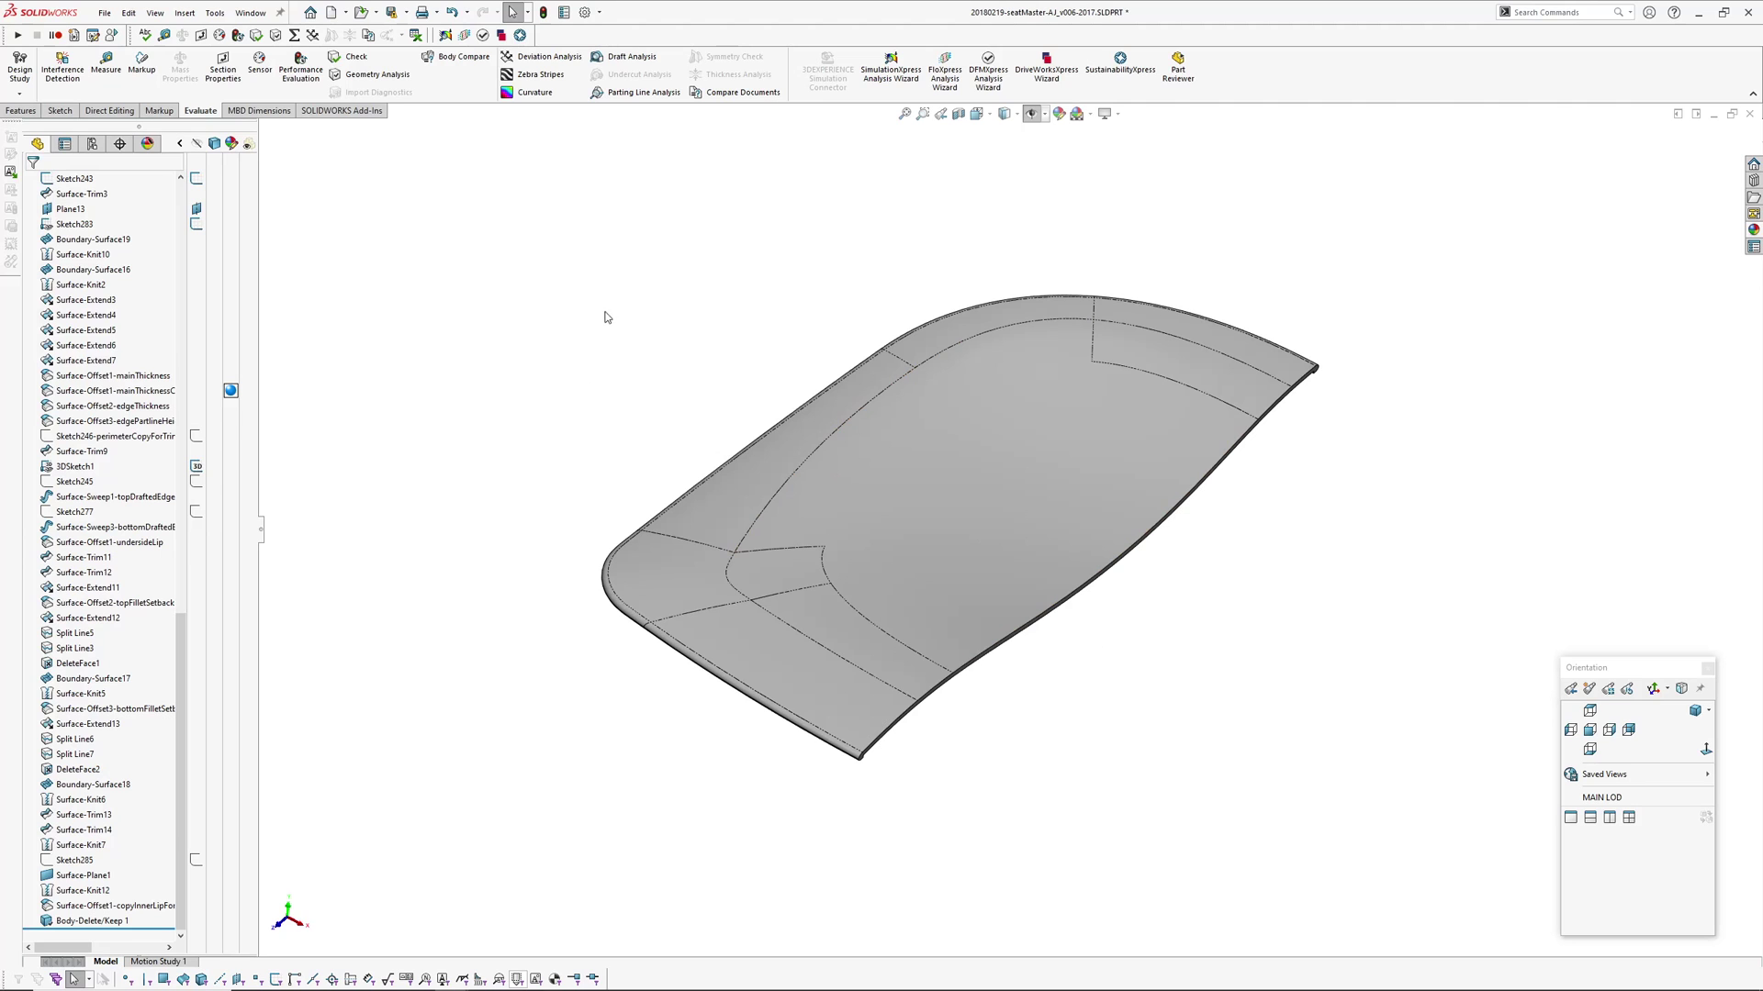
- Switch to the 20180219-seatMaster-AJ_v006-2017 part and examine the half seat from above and below
middle_drag(584, 334, 658, 601)
middle_drag(700, 532, 735, 442)
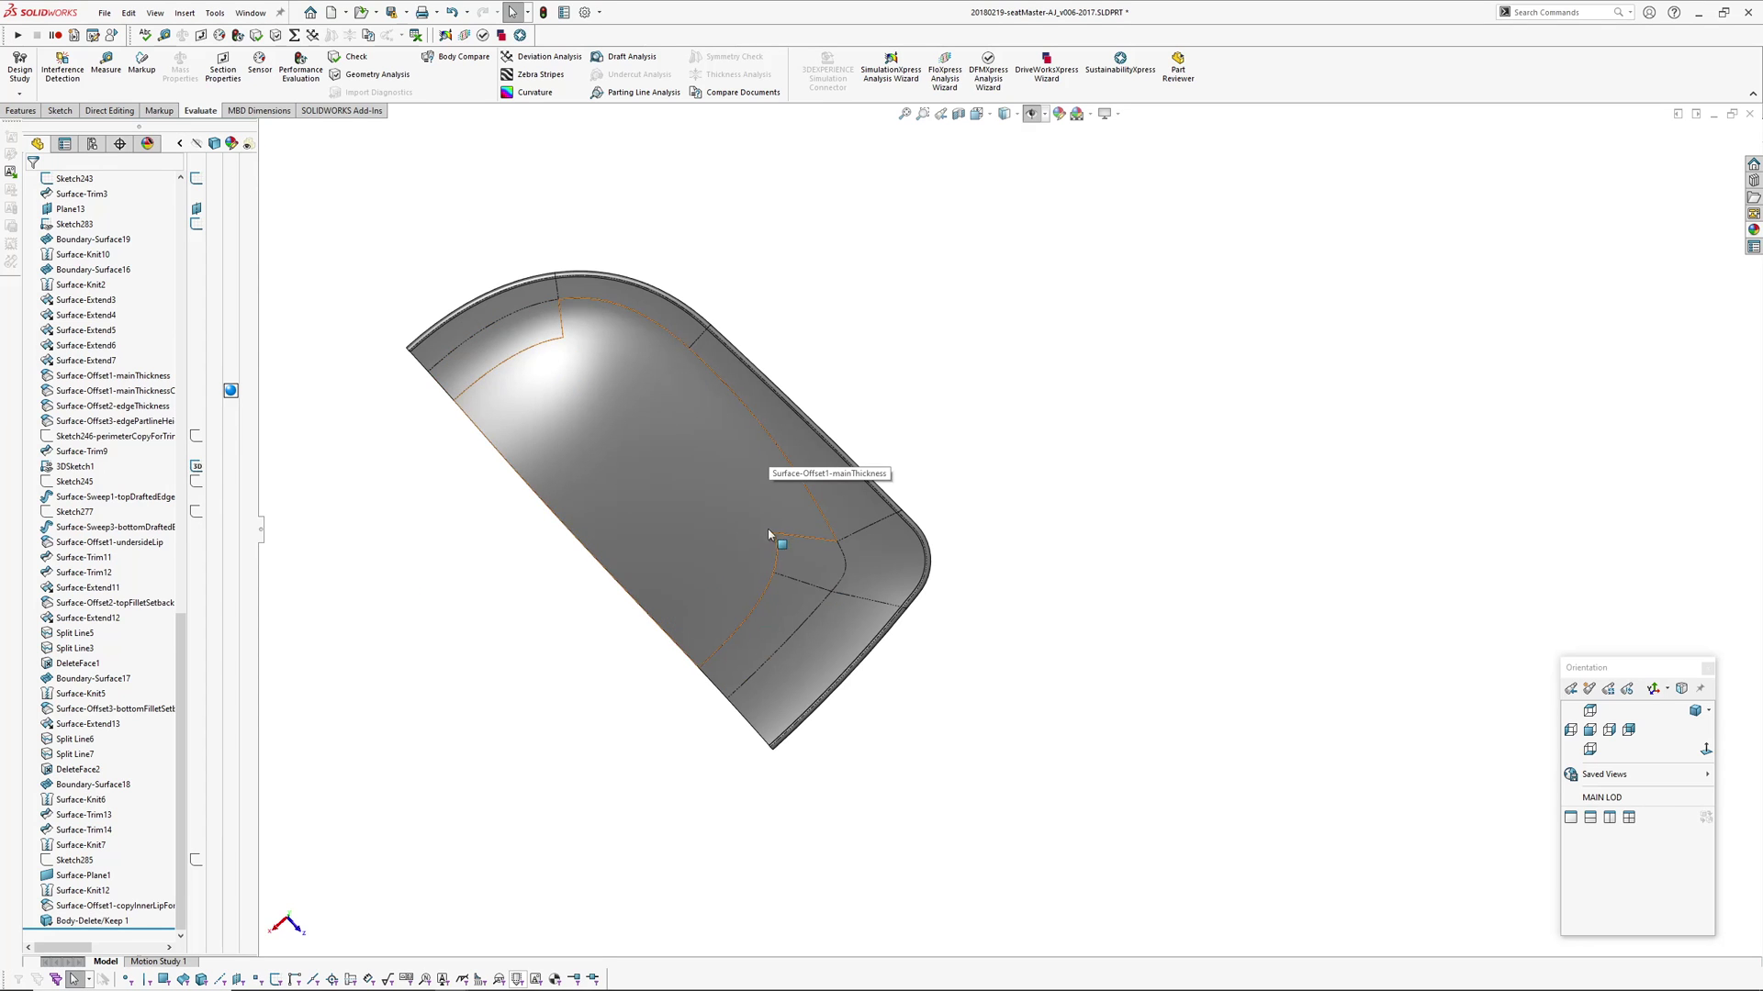
mouse_move(773, 543)
middle_down()
mouse_move(554, 606)
mouse_move(410, 512)
mouse_move(810, 519)
mouse_move(809, 353)
mouse_move(401, 372)
middle_up()
- Roll the seat's history back to just after 3DSketch1-perimeter and highlight the straight side of the seatPerimeterPlanAJ sketch
scroll(109, 356, up, 15)
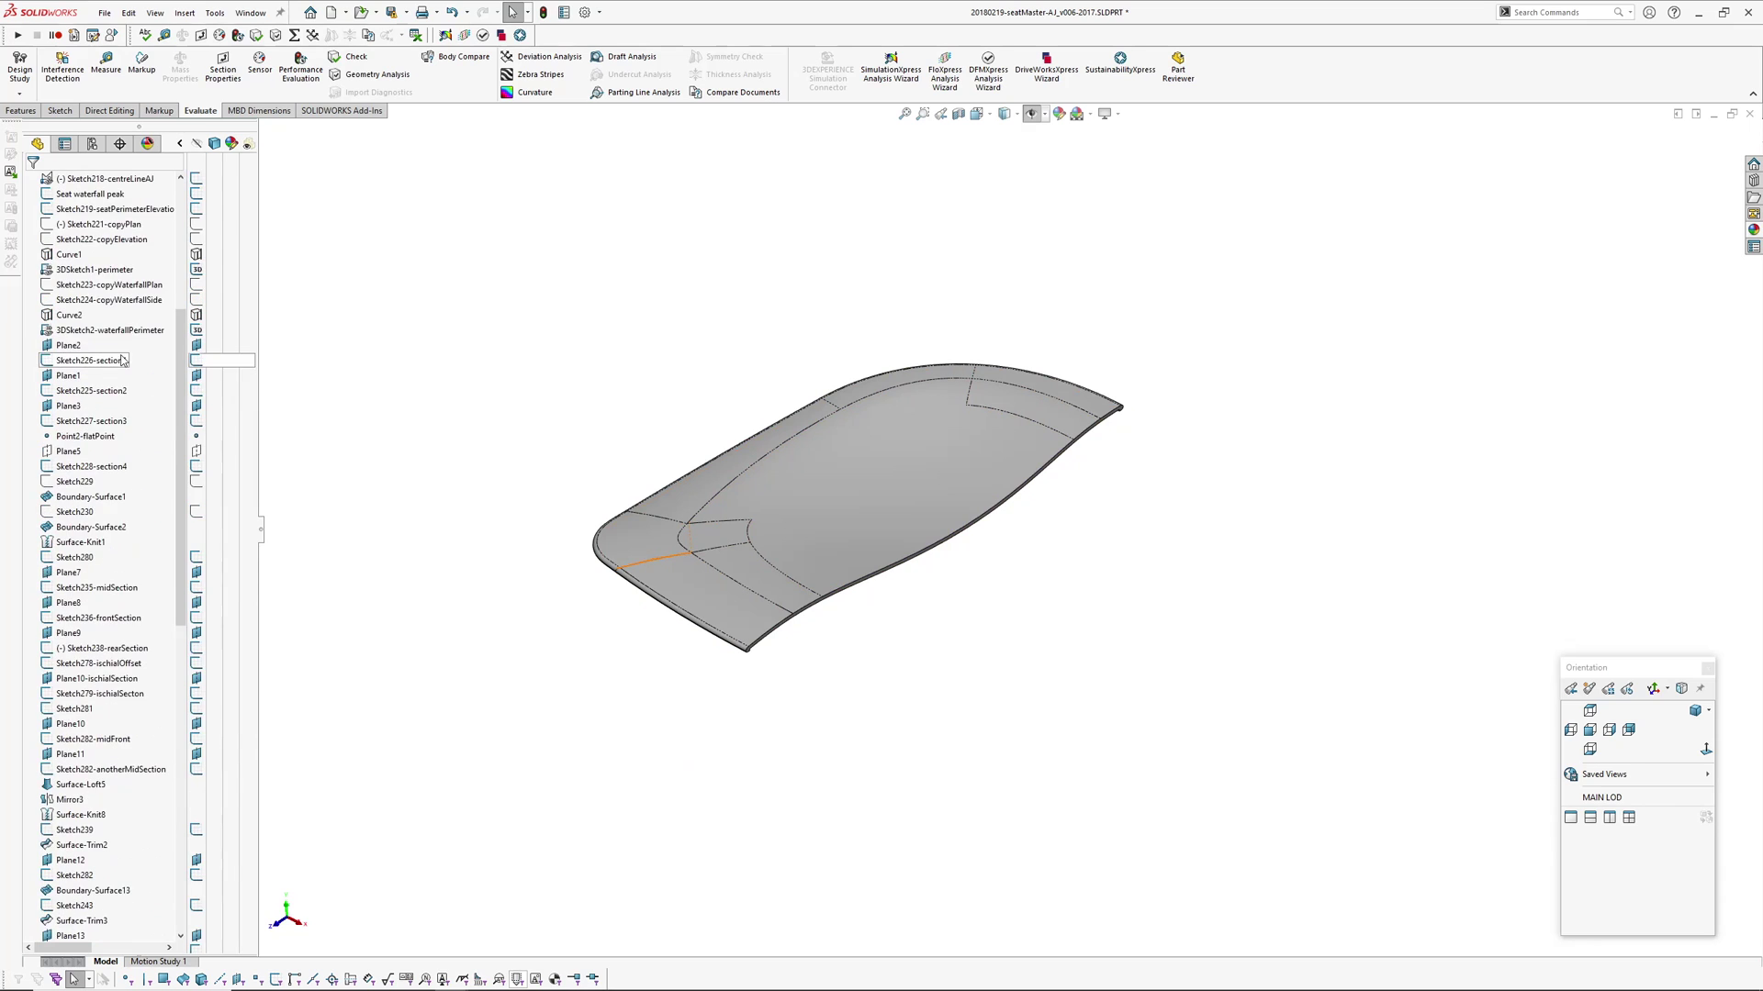
scroll(122, 360, up, 6)
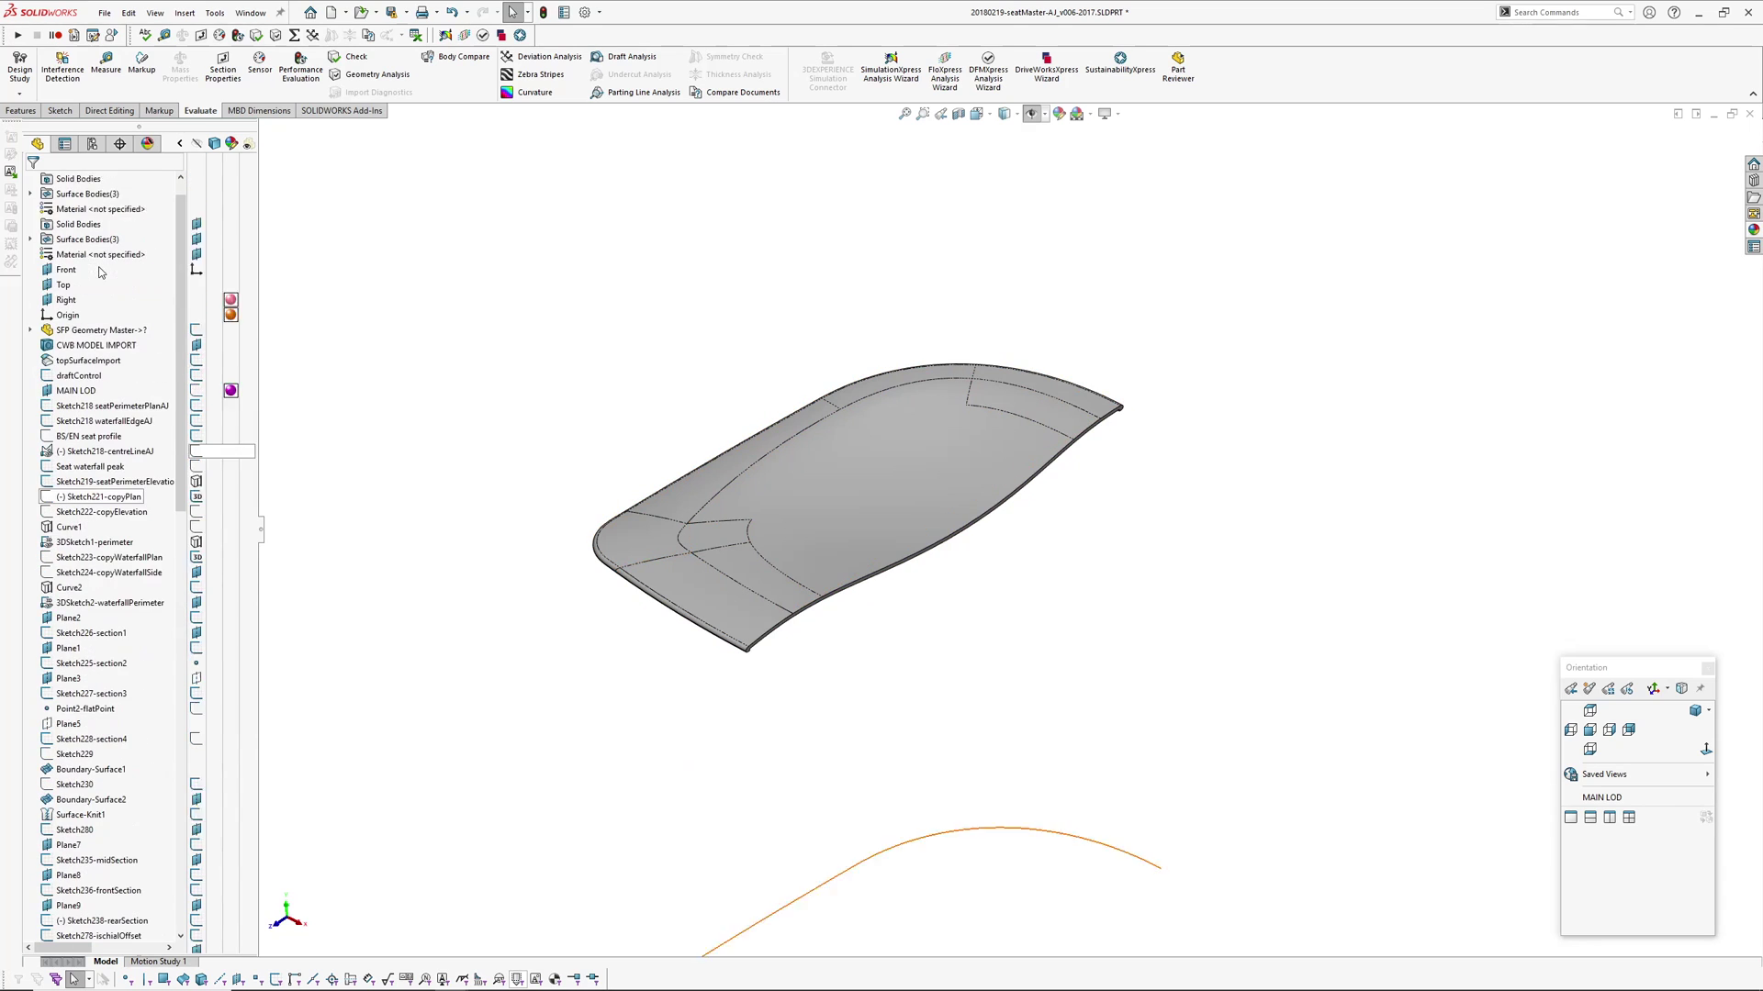
click(81, 559)
click(153, 517)
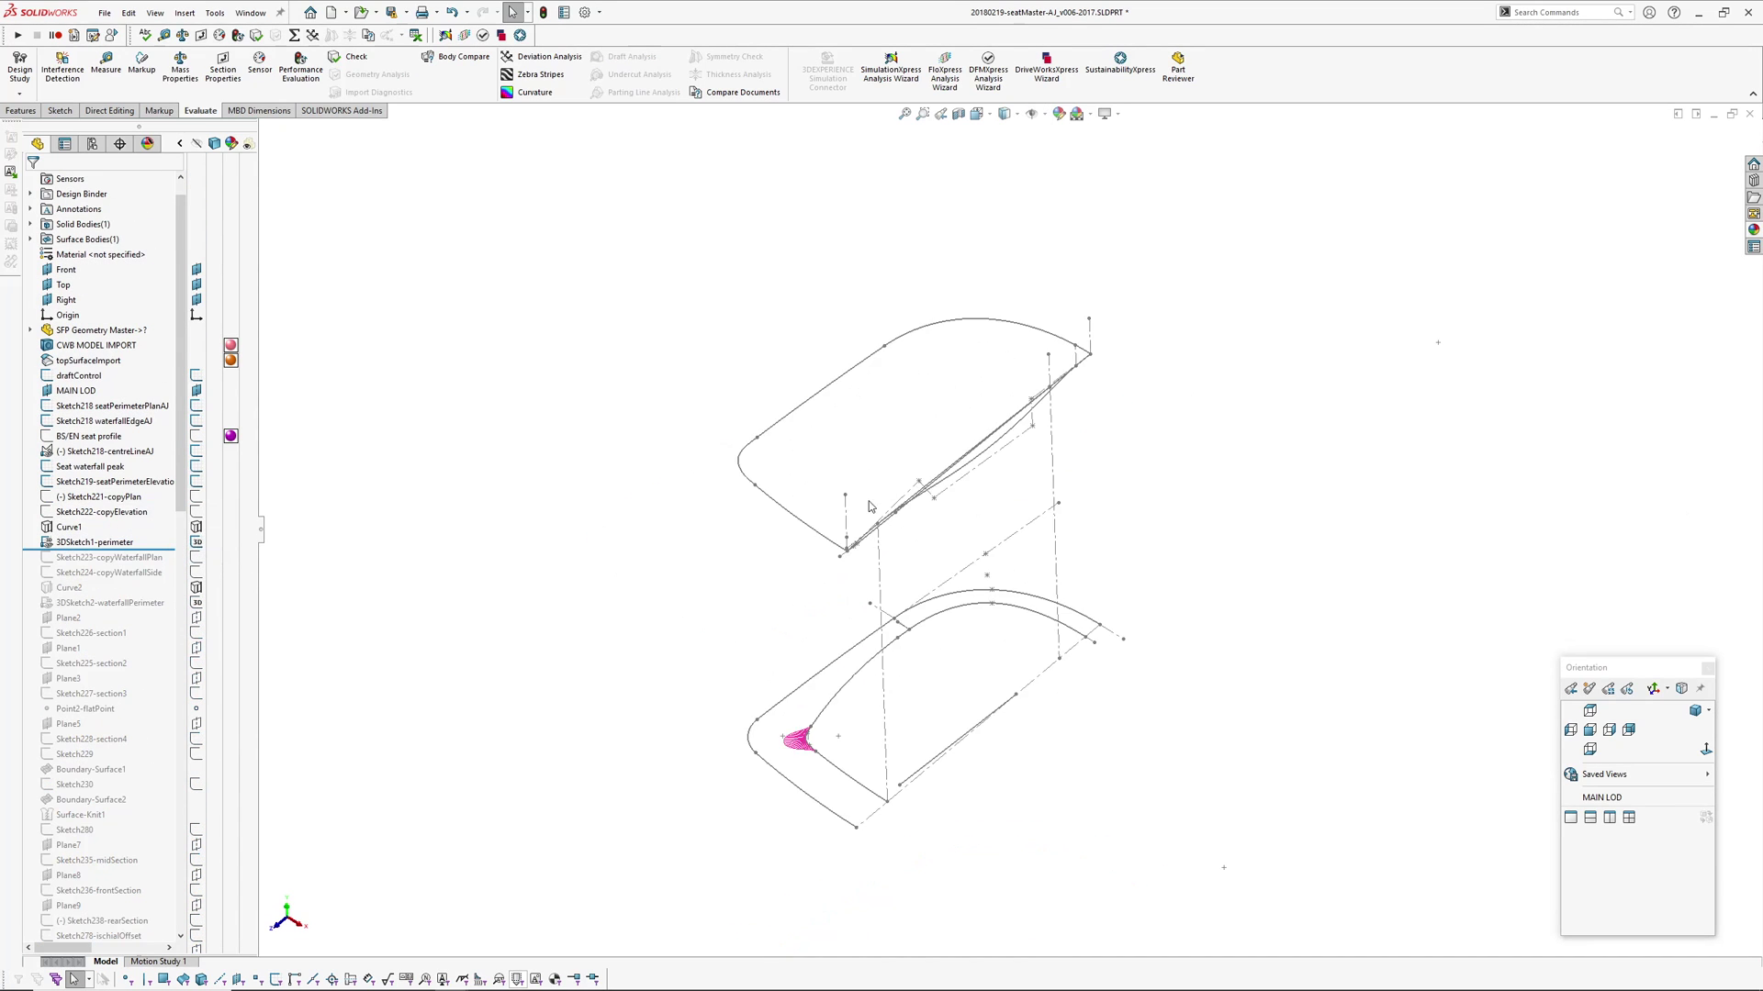
click(722, 654)
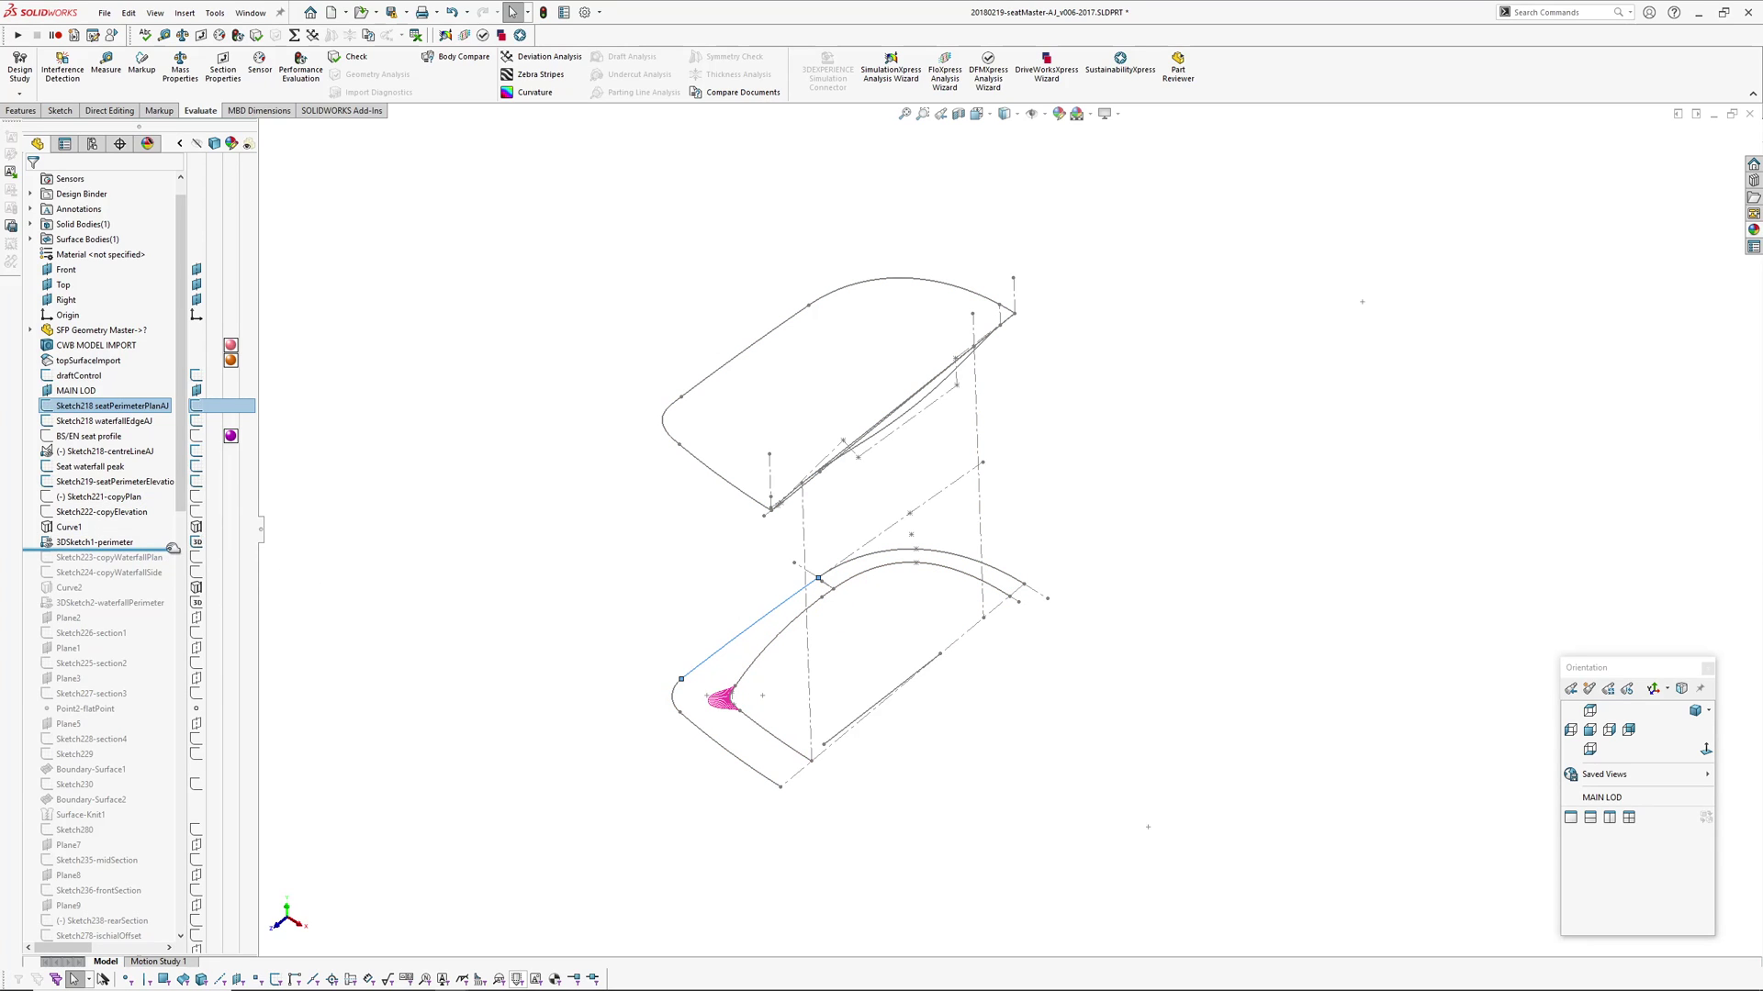
- Roll the history forward to just after 3DSketch2-waterfallPerimeter and examine the inner perimeter and centreline curves
drag(172, 548, 167, 566)
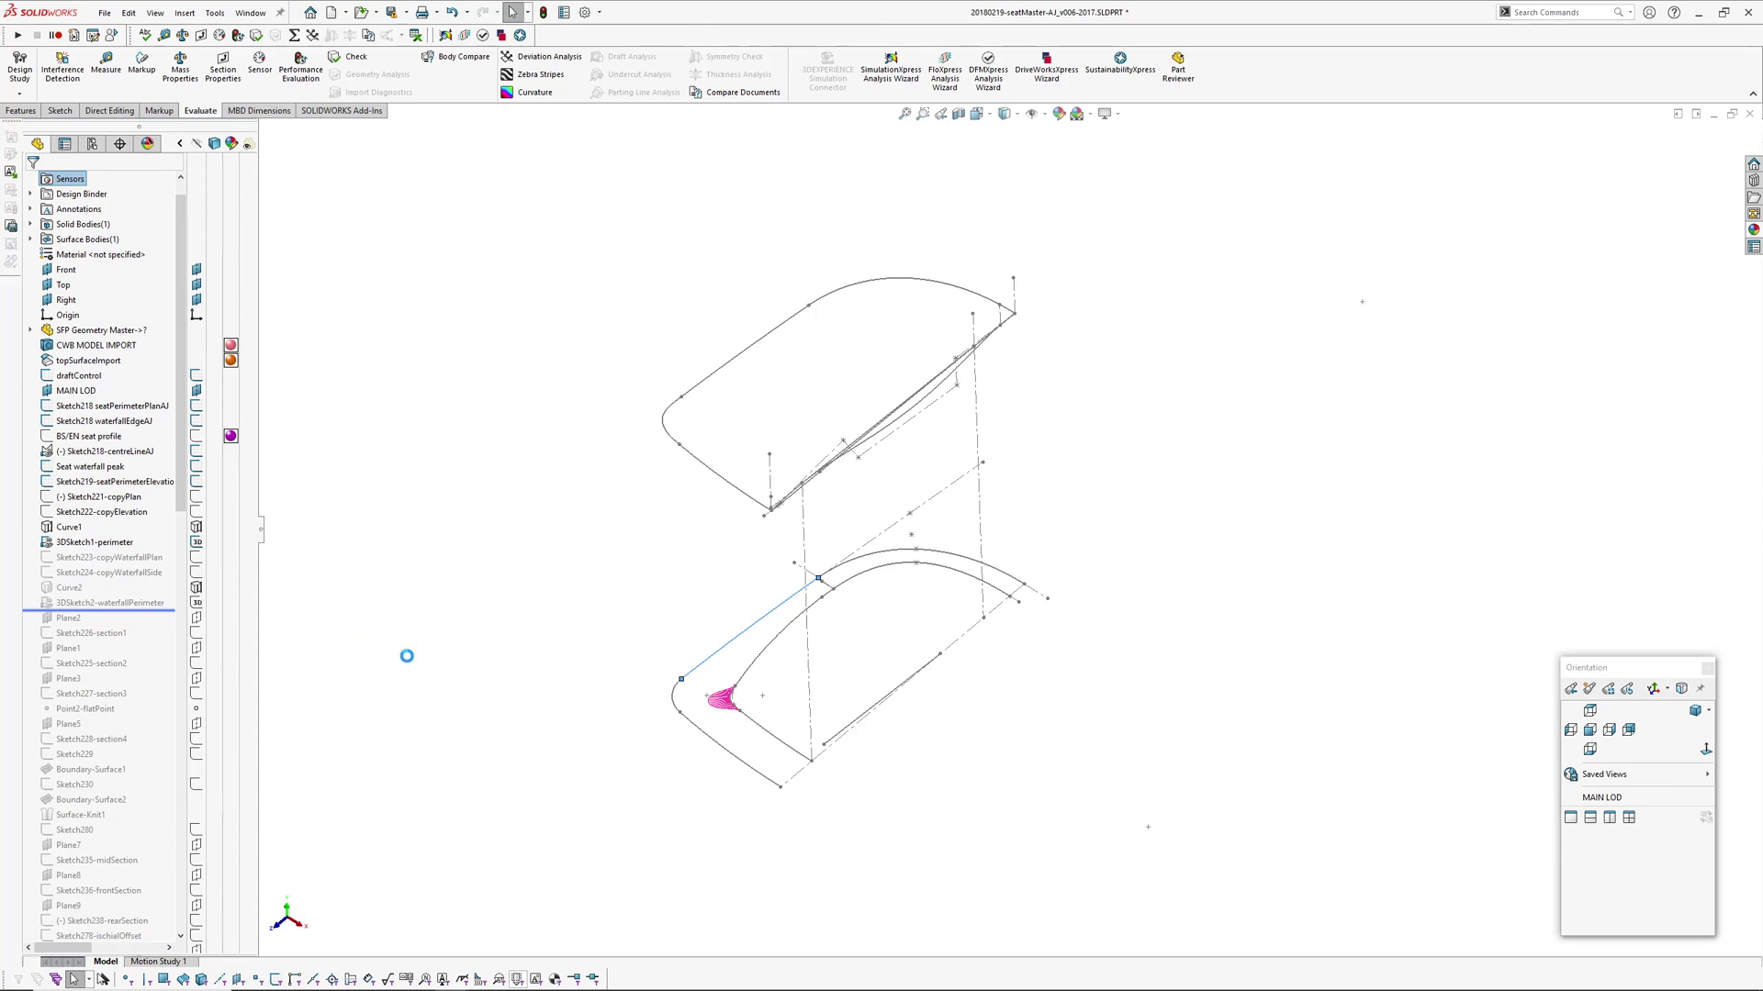
middle_drag(836, 494, 812, 260)
scroll(881, 285, down, 3)
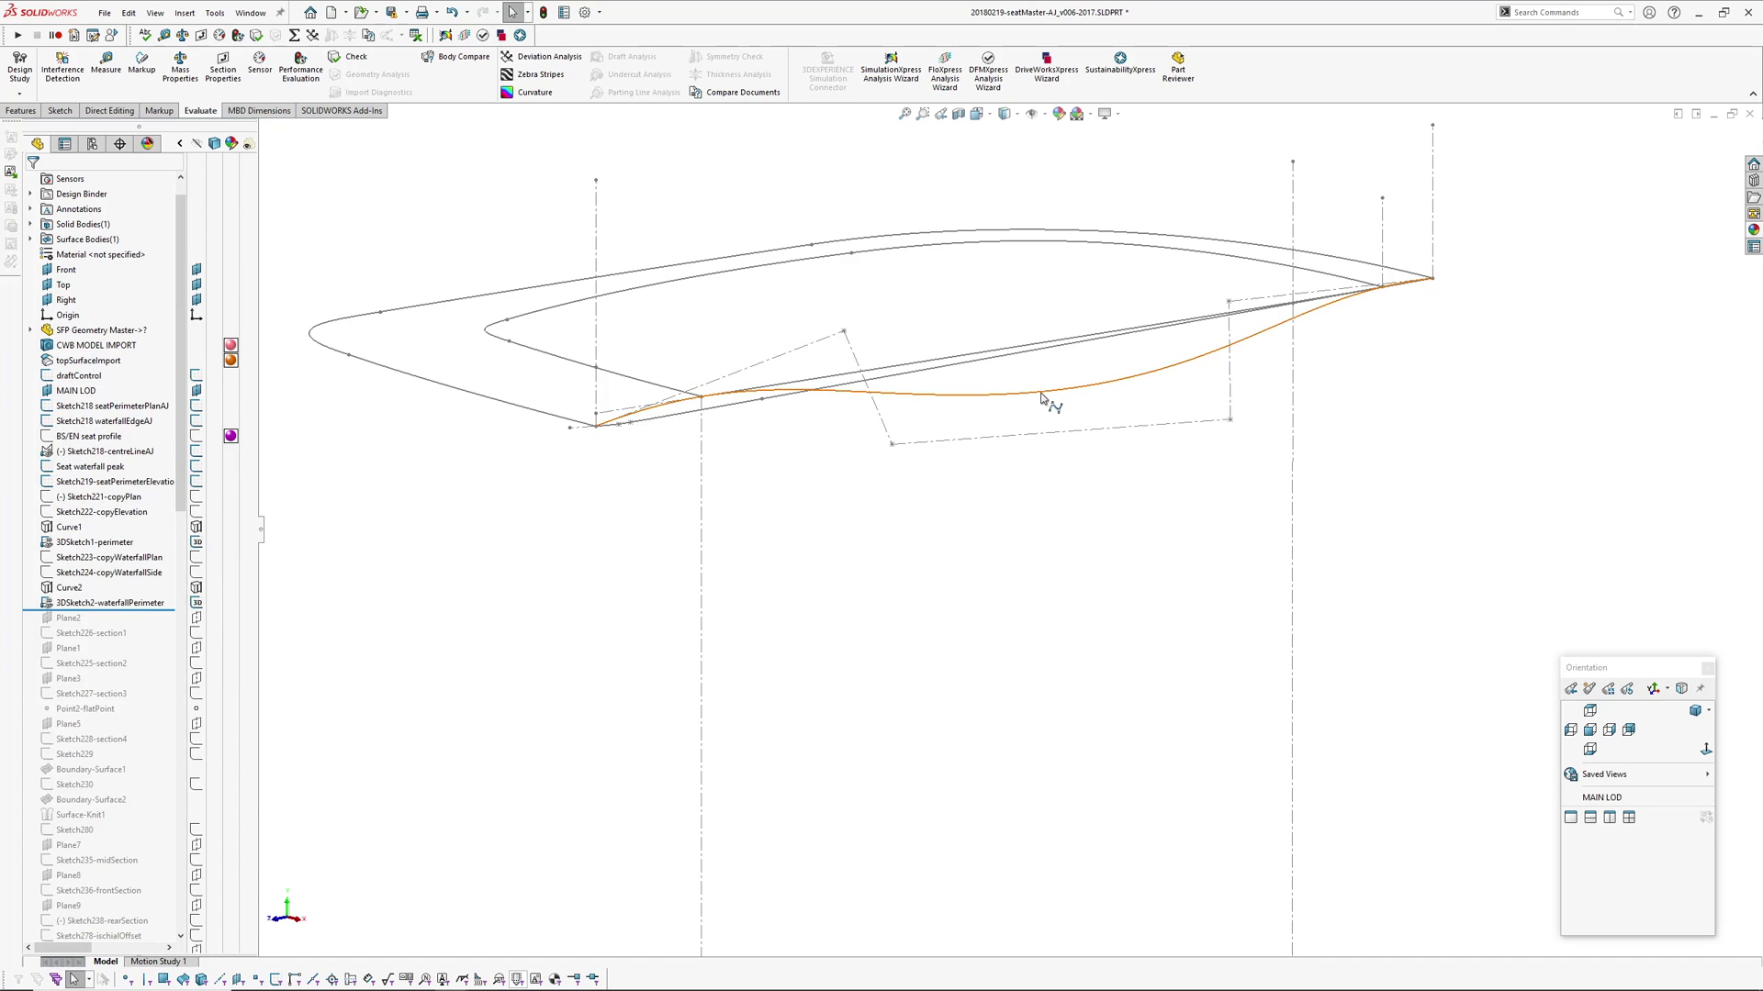
- Roll the history forward past Sketch227-section3 to just after Boundary-Surface1, viewing the border sections and the first border surface
drag(150, 611, 152, 704)
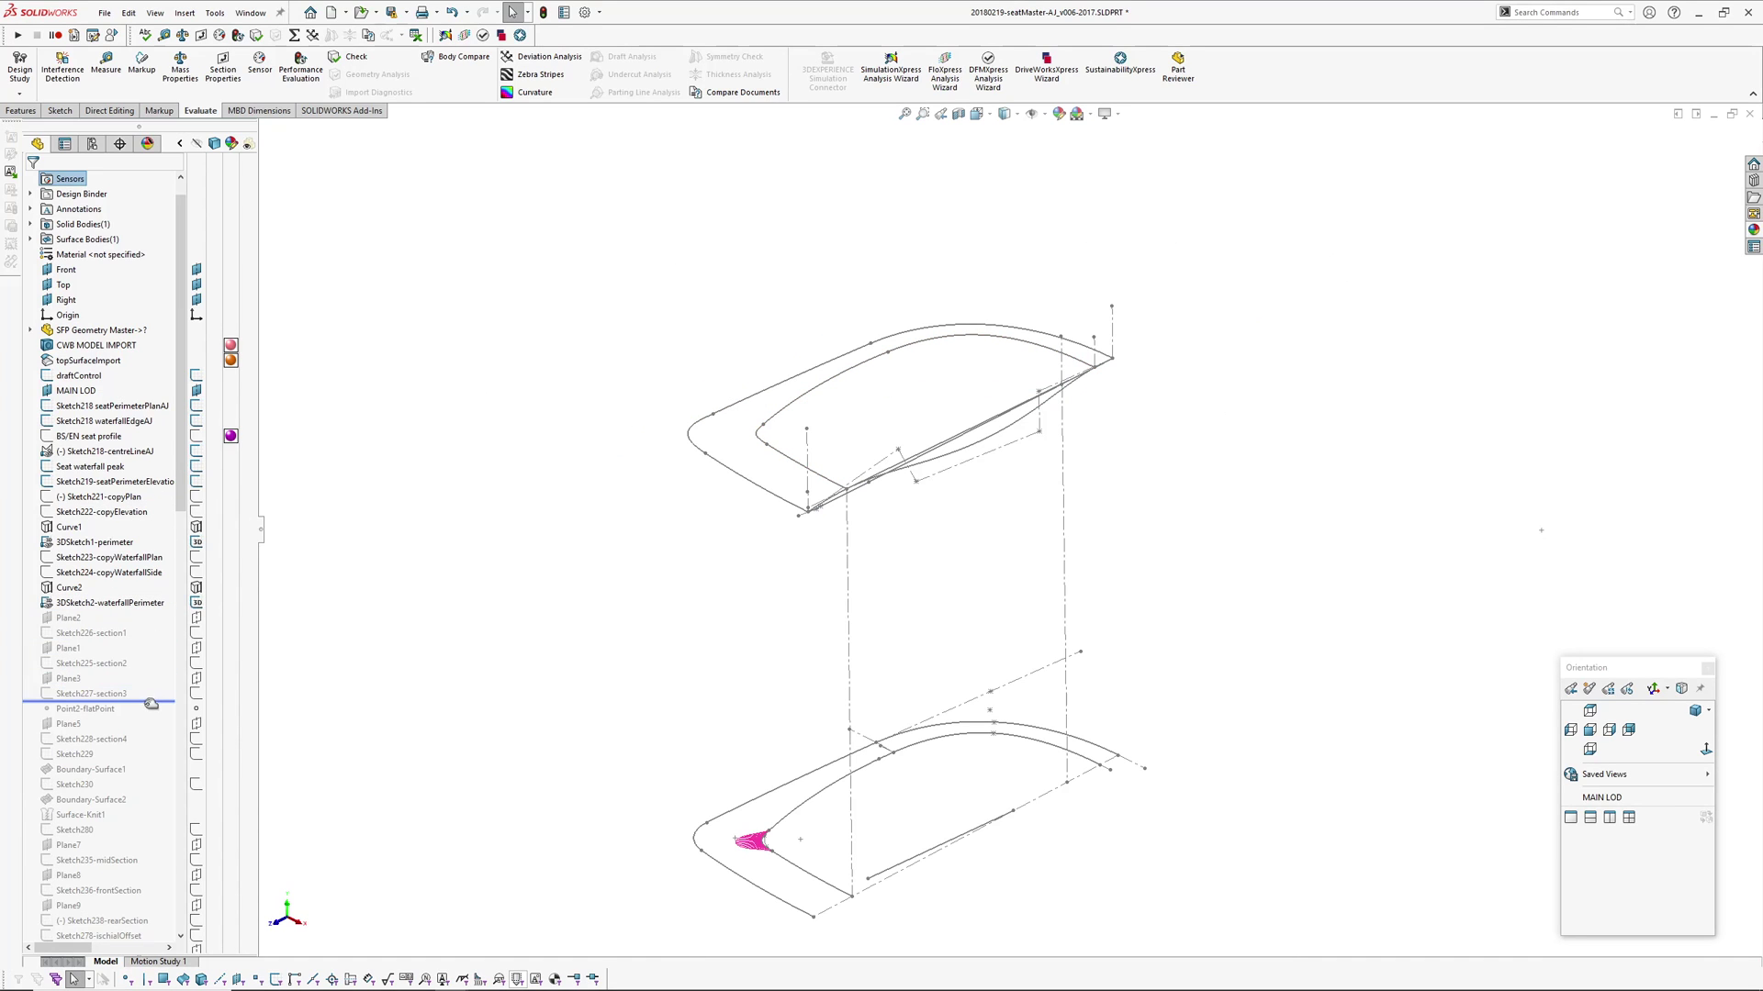
mouse_move(961, 537)
middle_down()
mouse_move(845, 548)
mouse_move(686, 628)
middle_up()
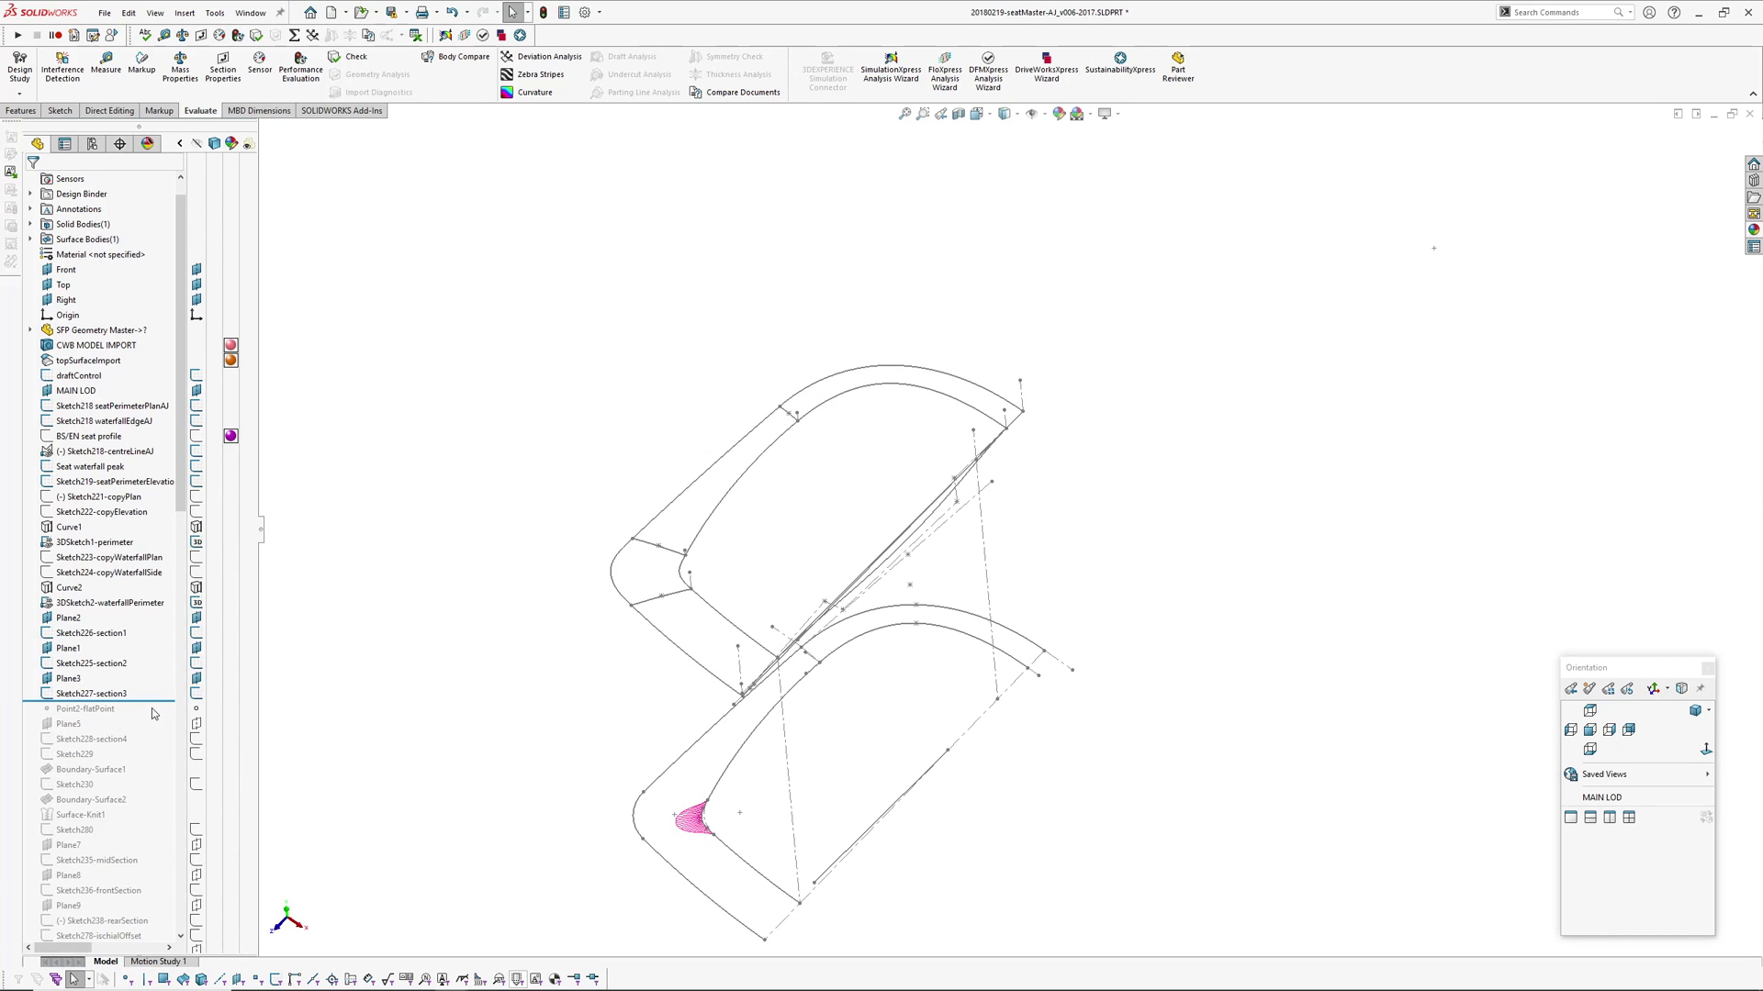
drag(159, 702, 160, 703)
drag(142, 773, 142, 777)
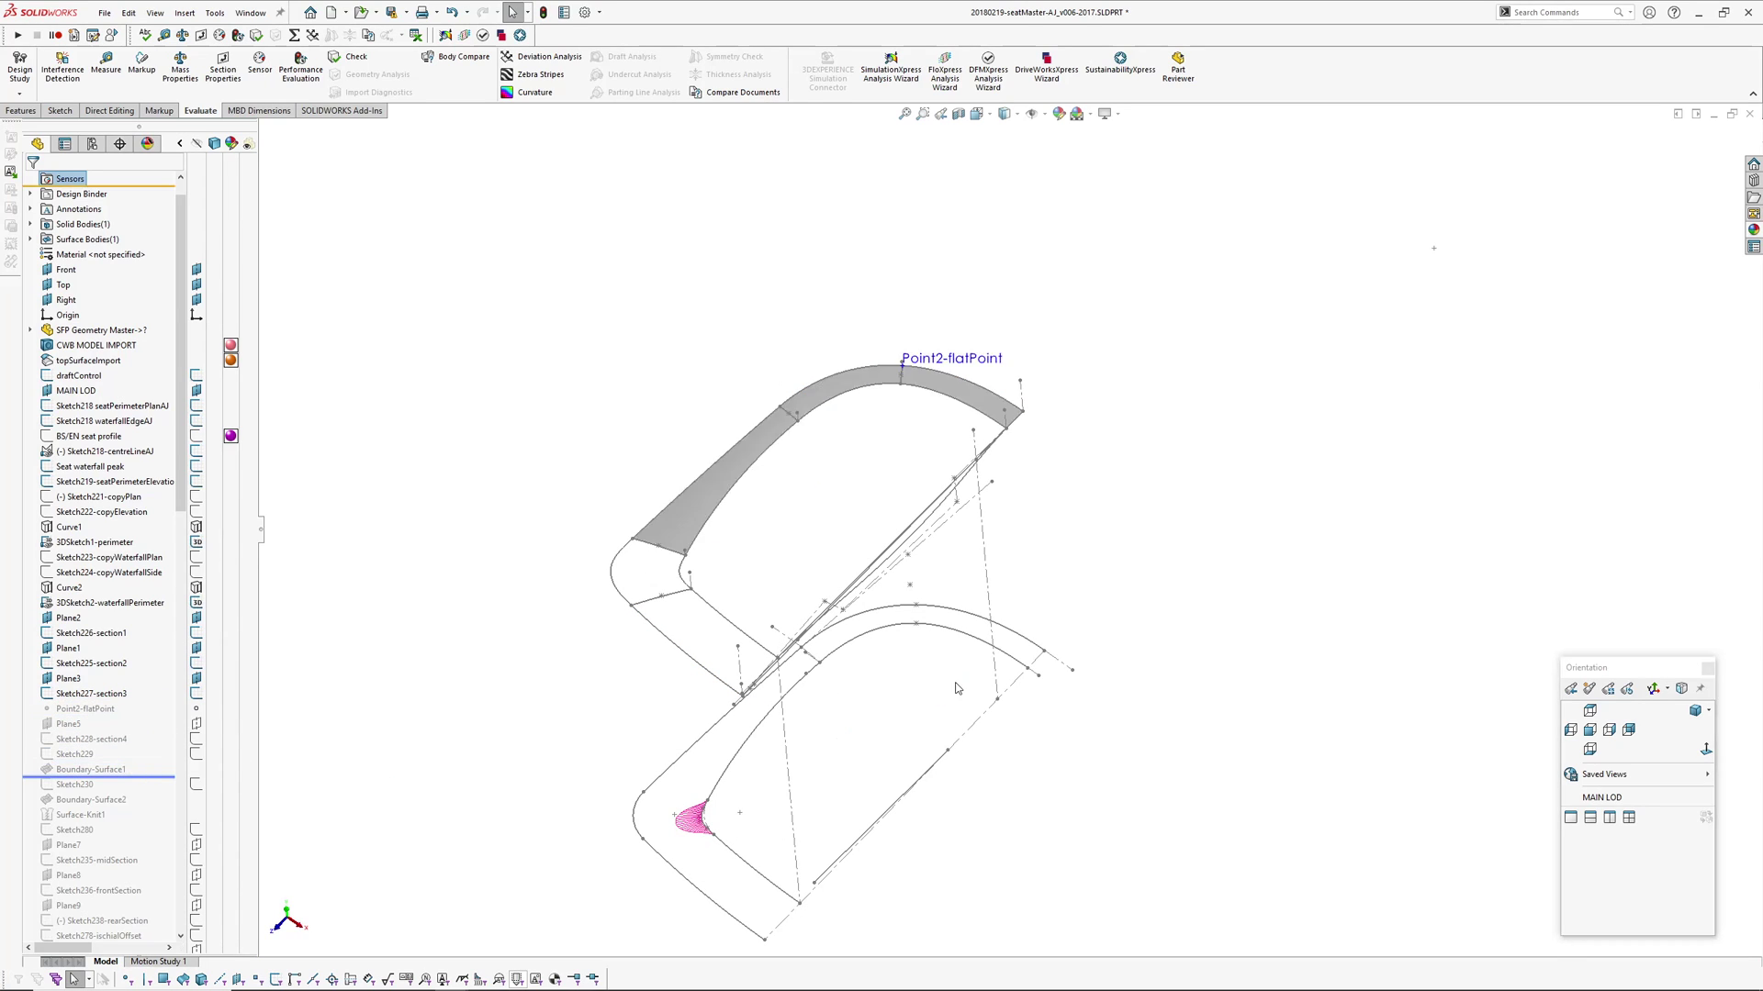
mouse_move(787, 524)
middle_down()
mouse_move(780, 630)
mouse_move(793, 530)
mouse_move(780, 546)
middle_up()
- Roll the history forward to just after Boundary-Surface2 and view the completed border surface around the front corner
scroll(154, 604, down, 4)
drag(156, 594, 155, 625)
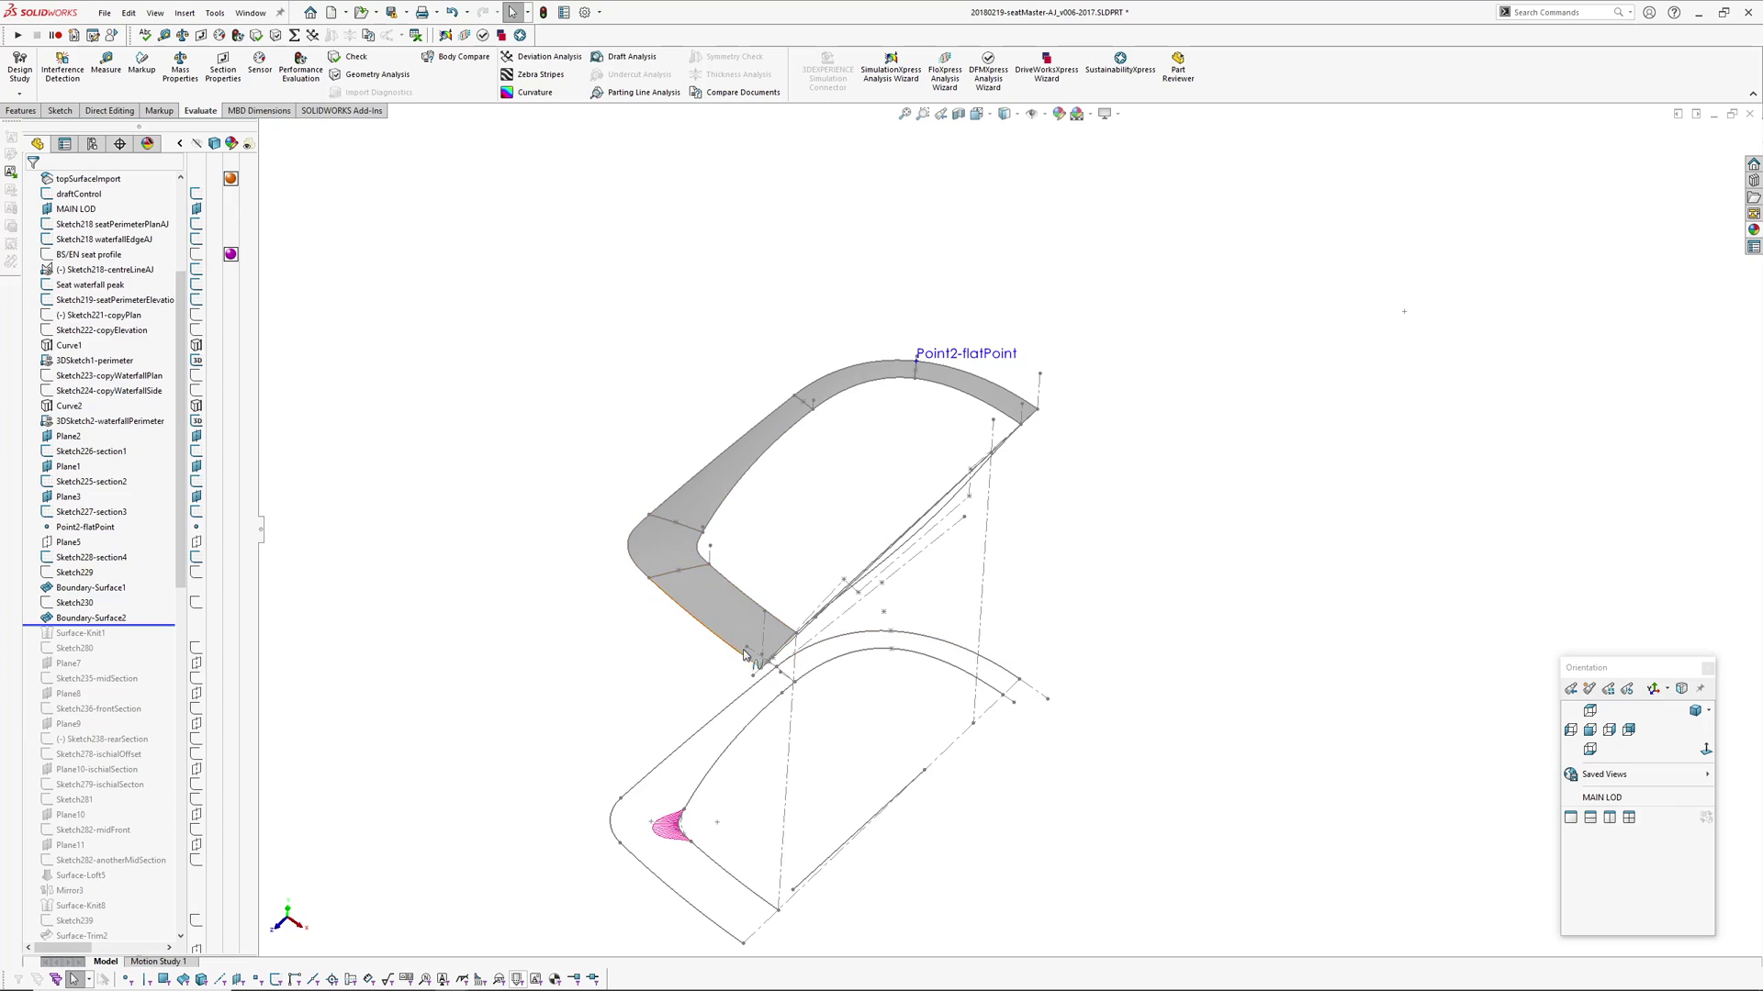
ctrl+middle_drag(732, 633, 718, 567)
- Roll the history forward past Sketch235-midSection to just after the ischial section sketch, examining the section curves across the seat
drag(154, 625, 150, 676)
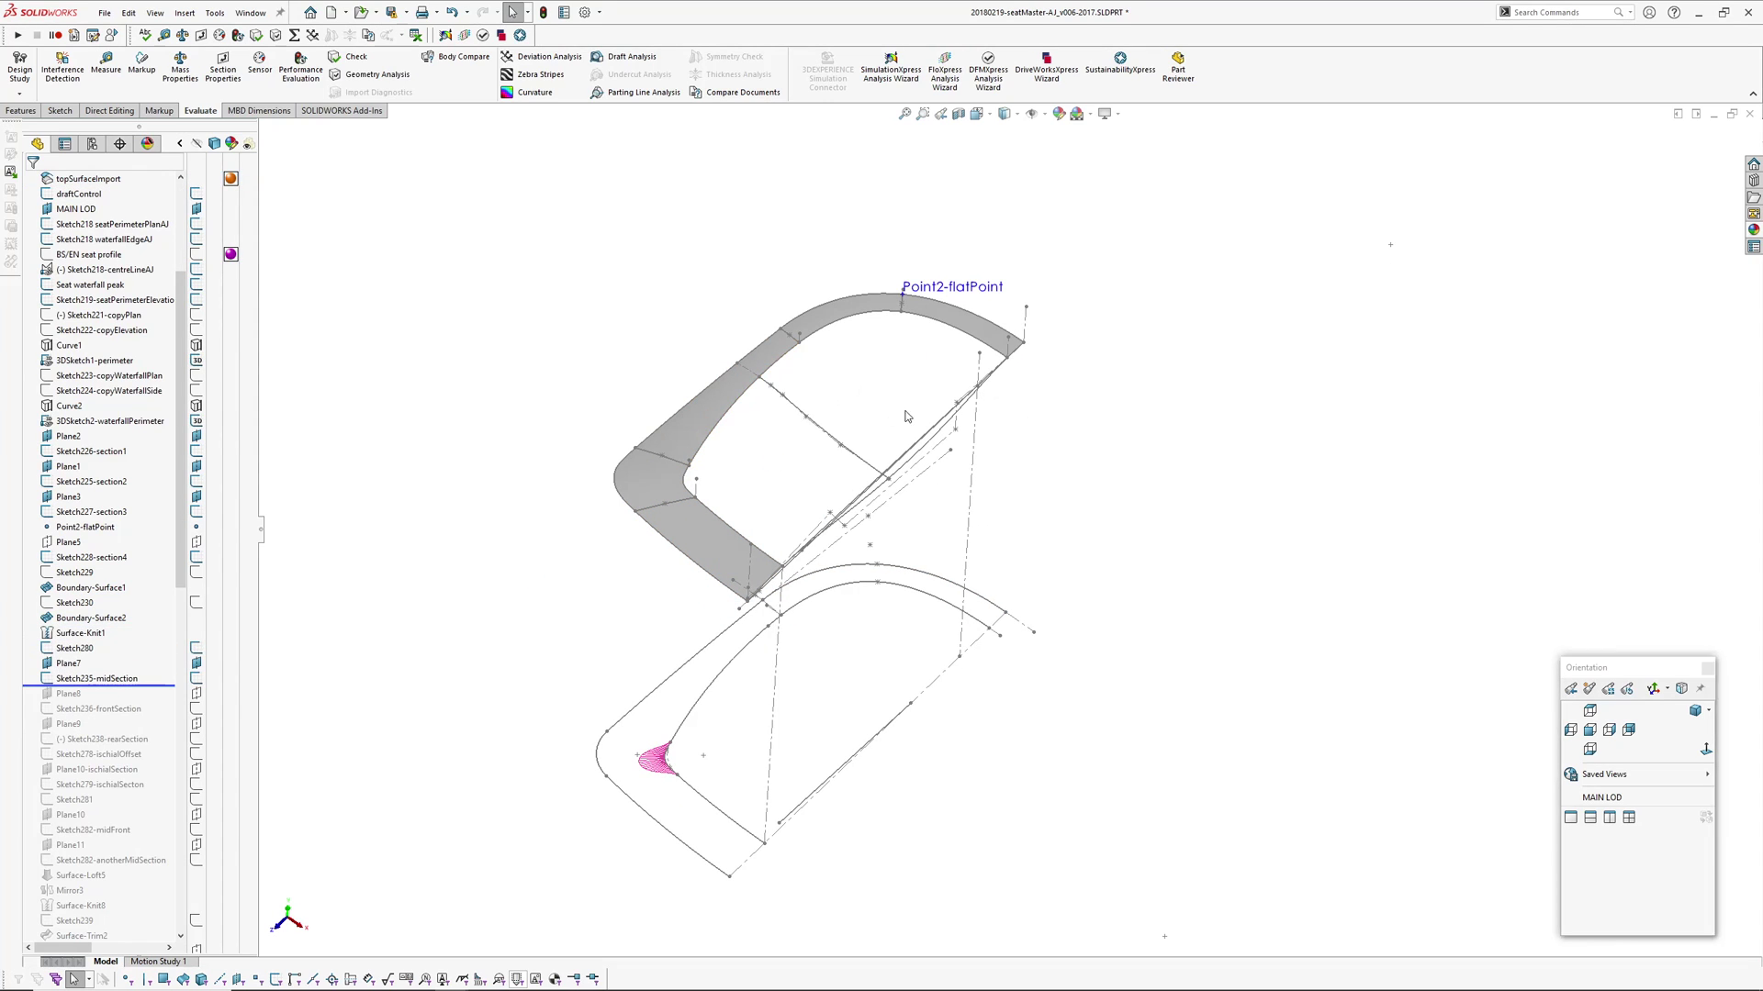
middle_drag(885, 367, 857, 422)
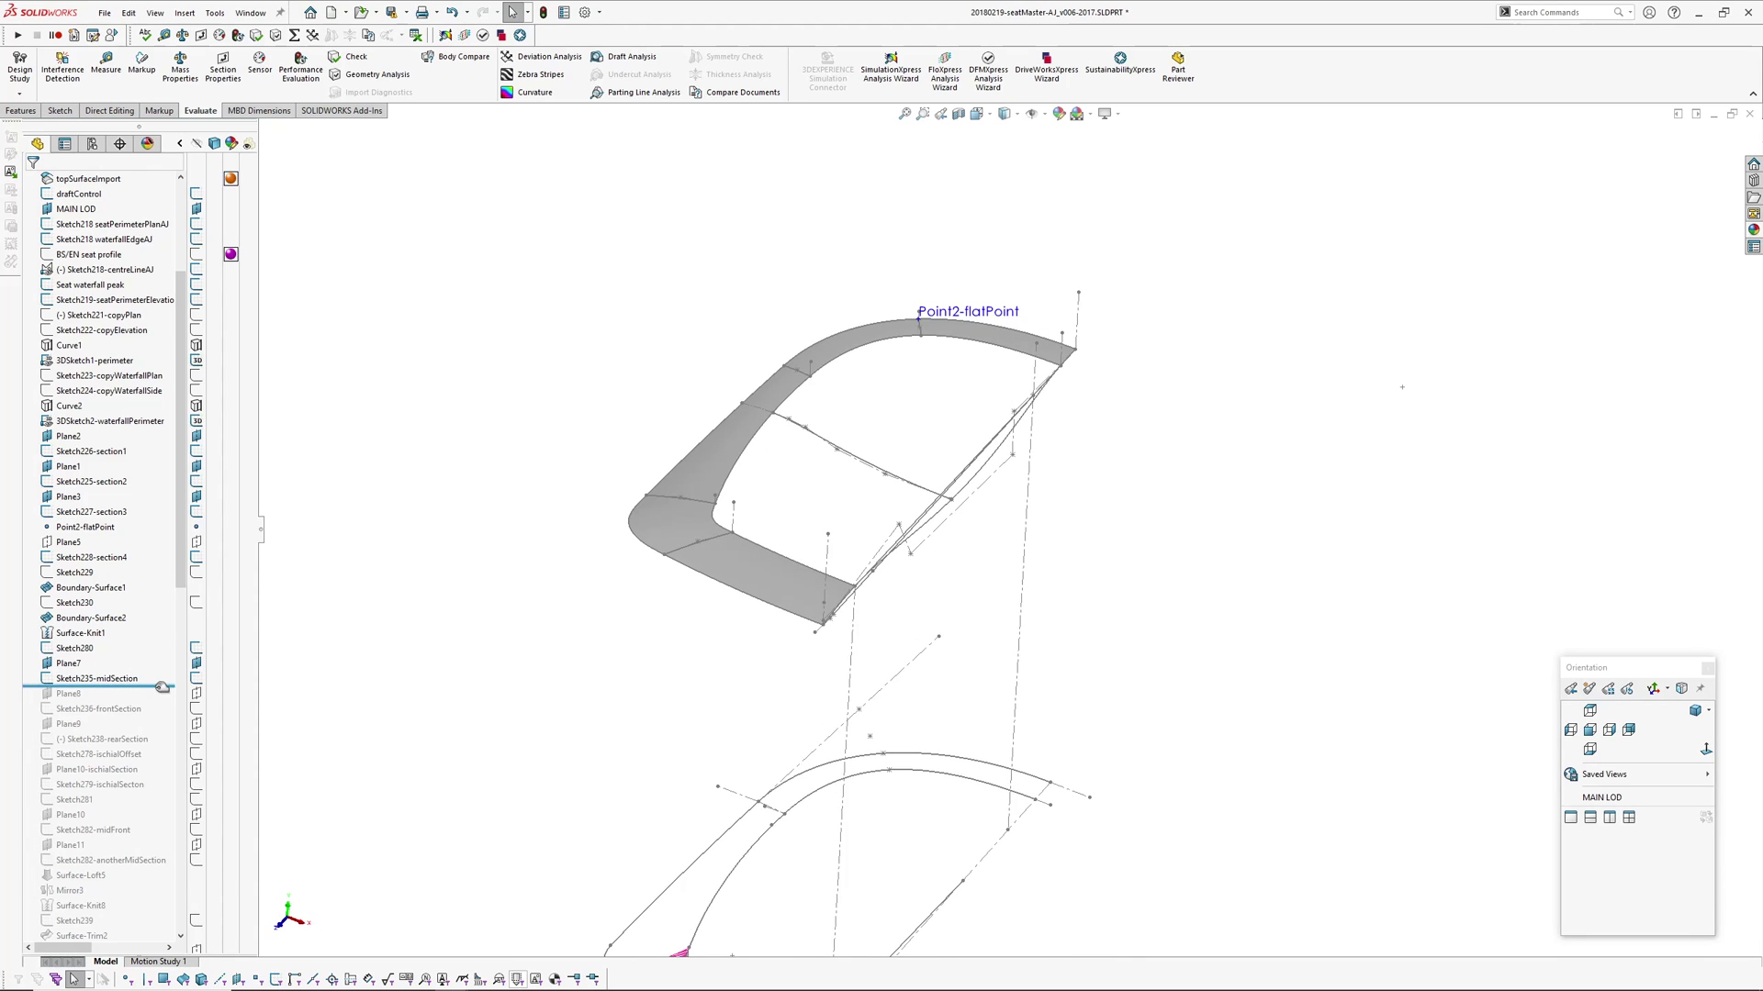
drag(162, 688, 165, 791)
mouse_move(924, 432)
middle_down()
mouse_move(937, 327)
mouse_move(923, 414)
middle_up()
scroll(923, 413, down, 3)
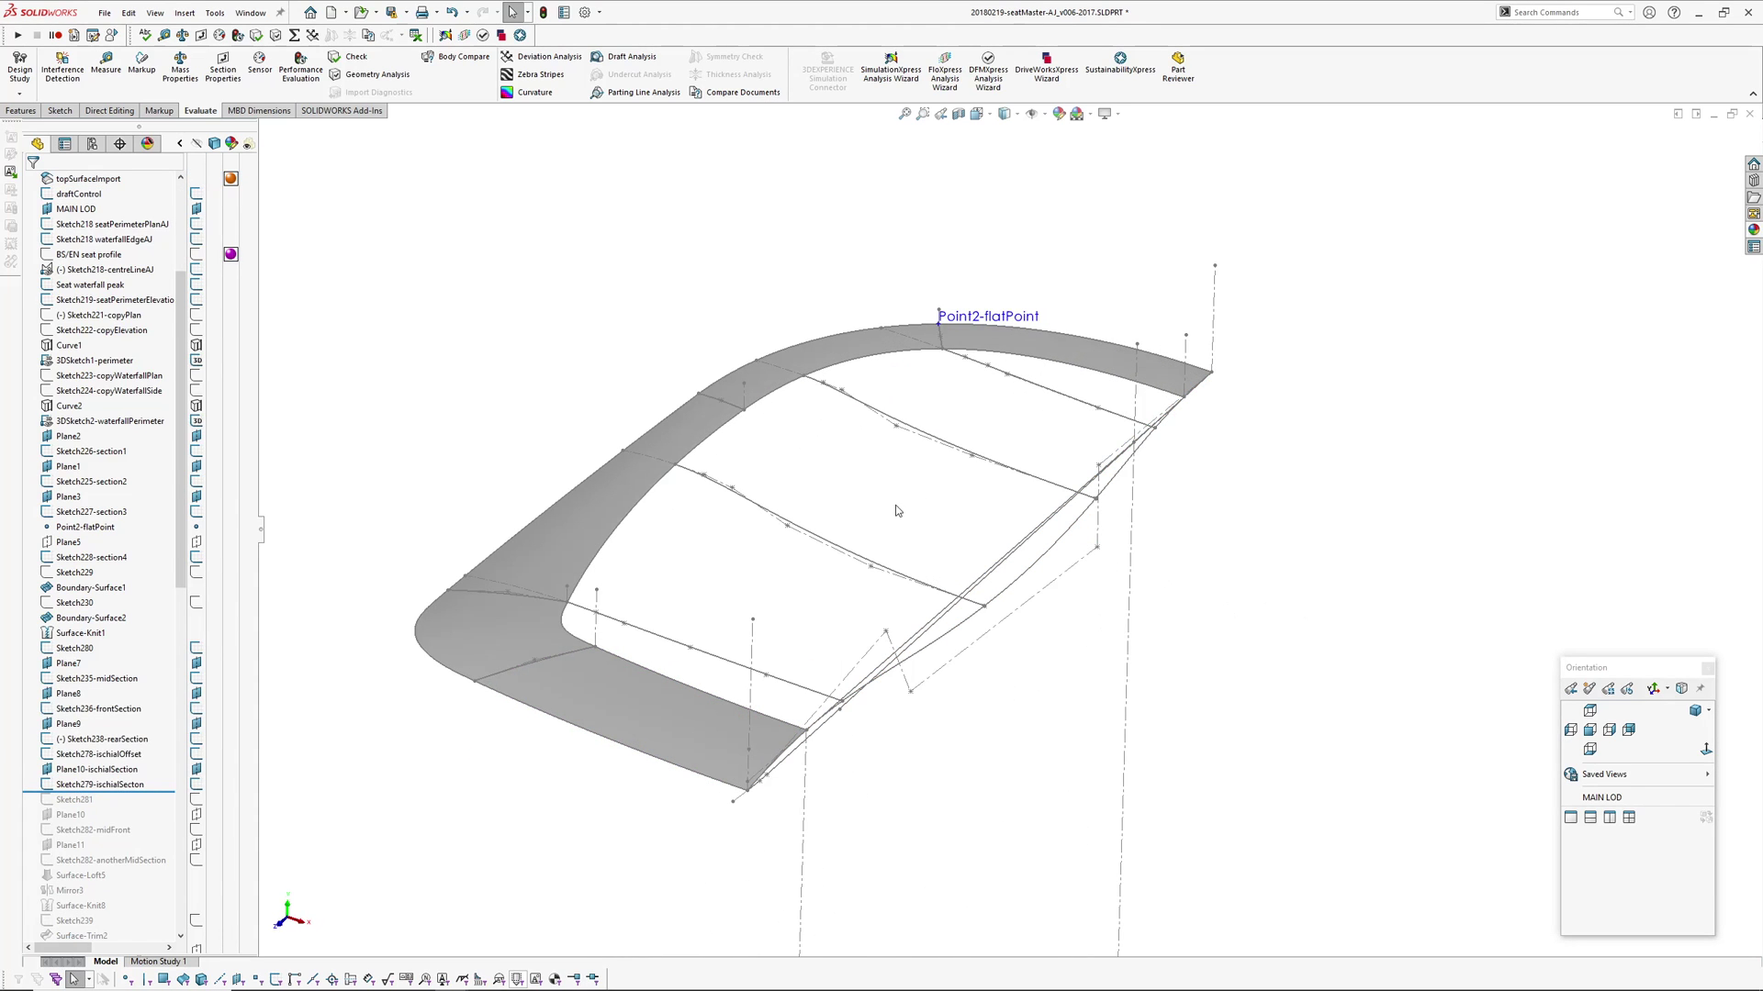
middle_drag(896, 506, 973, 521)
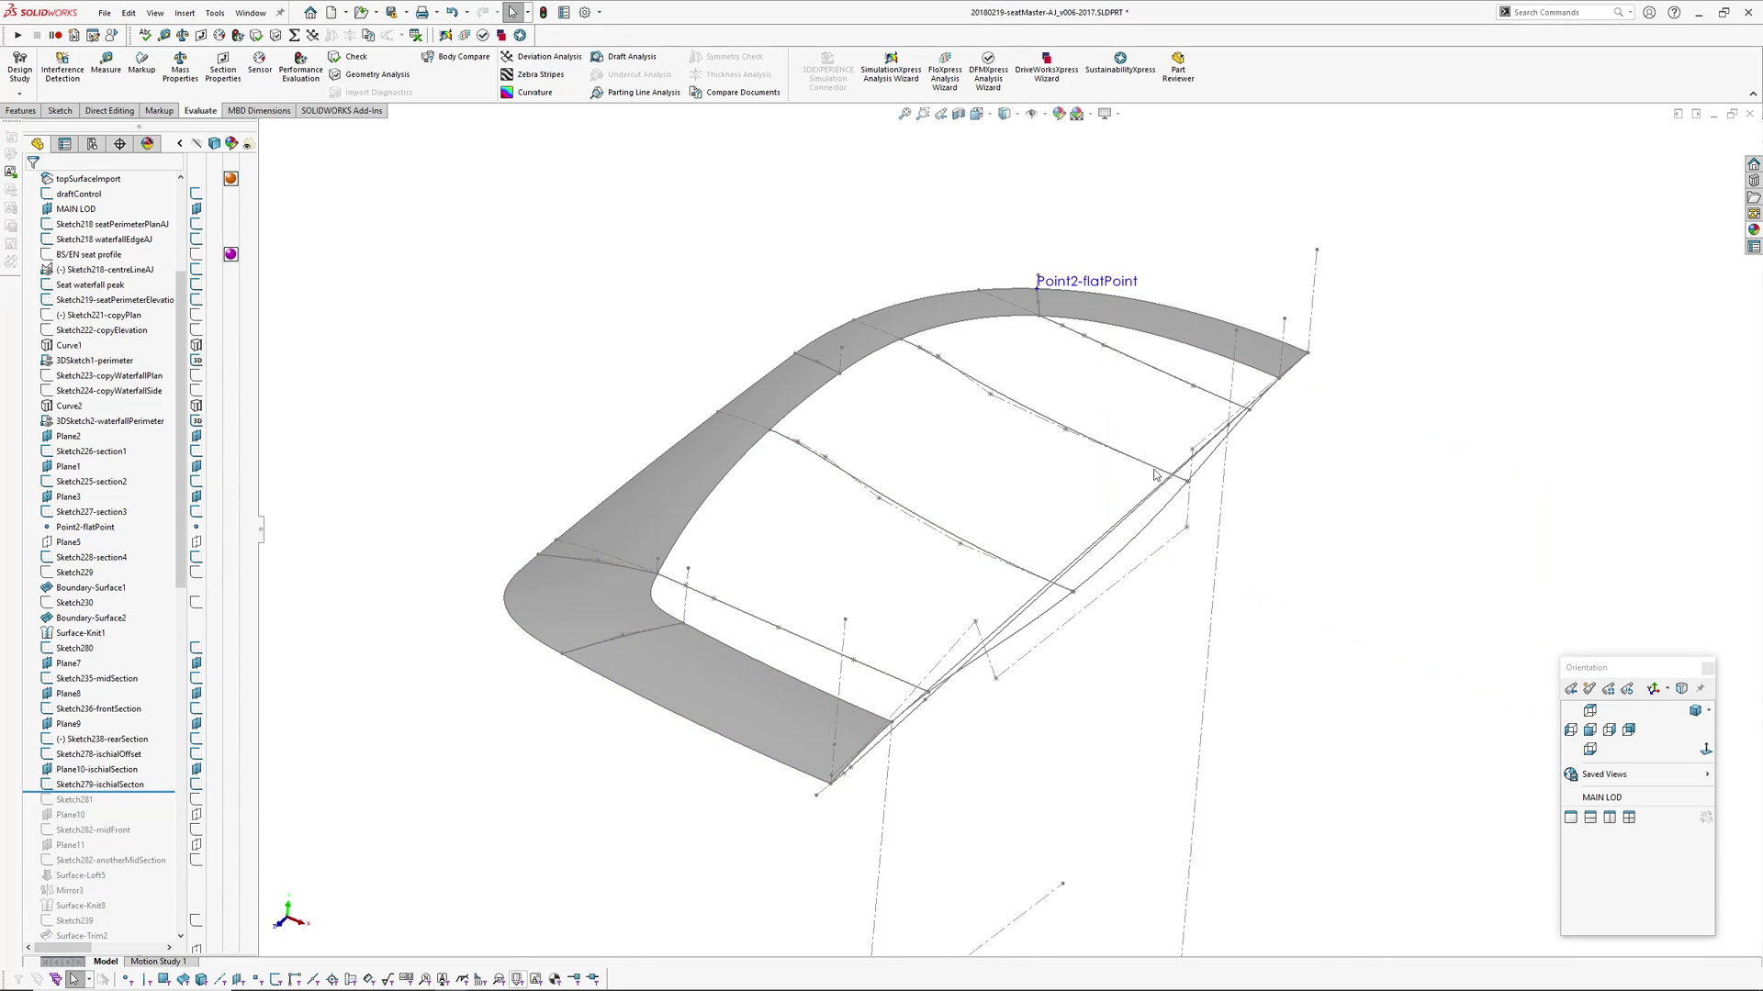
scroll(953, 537, up, 1)
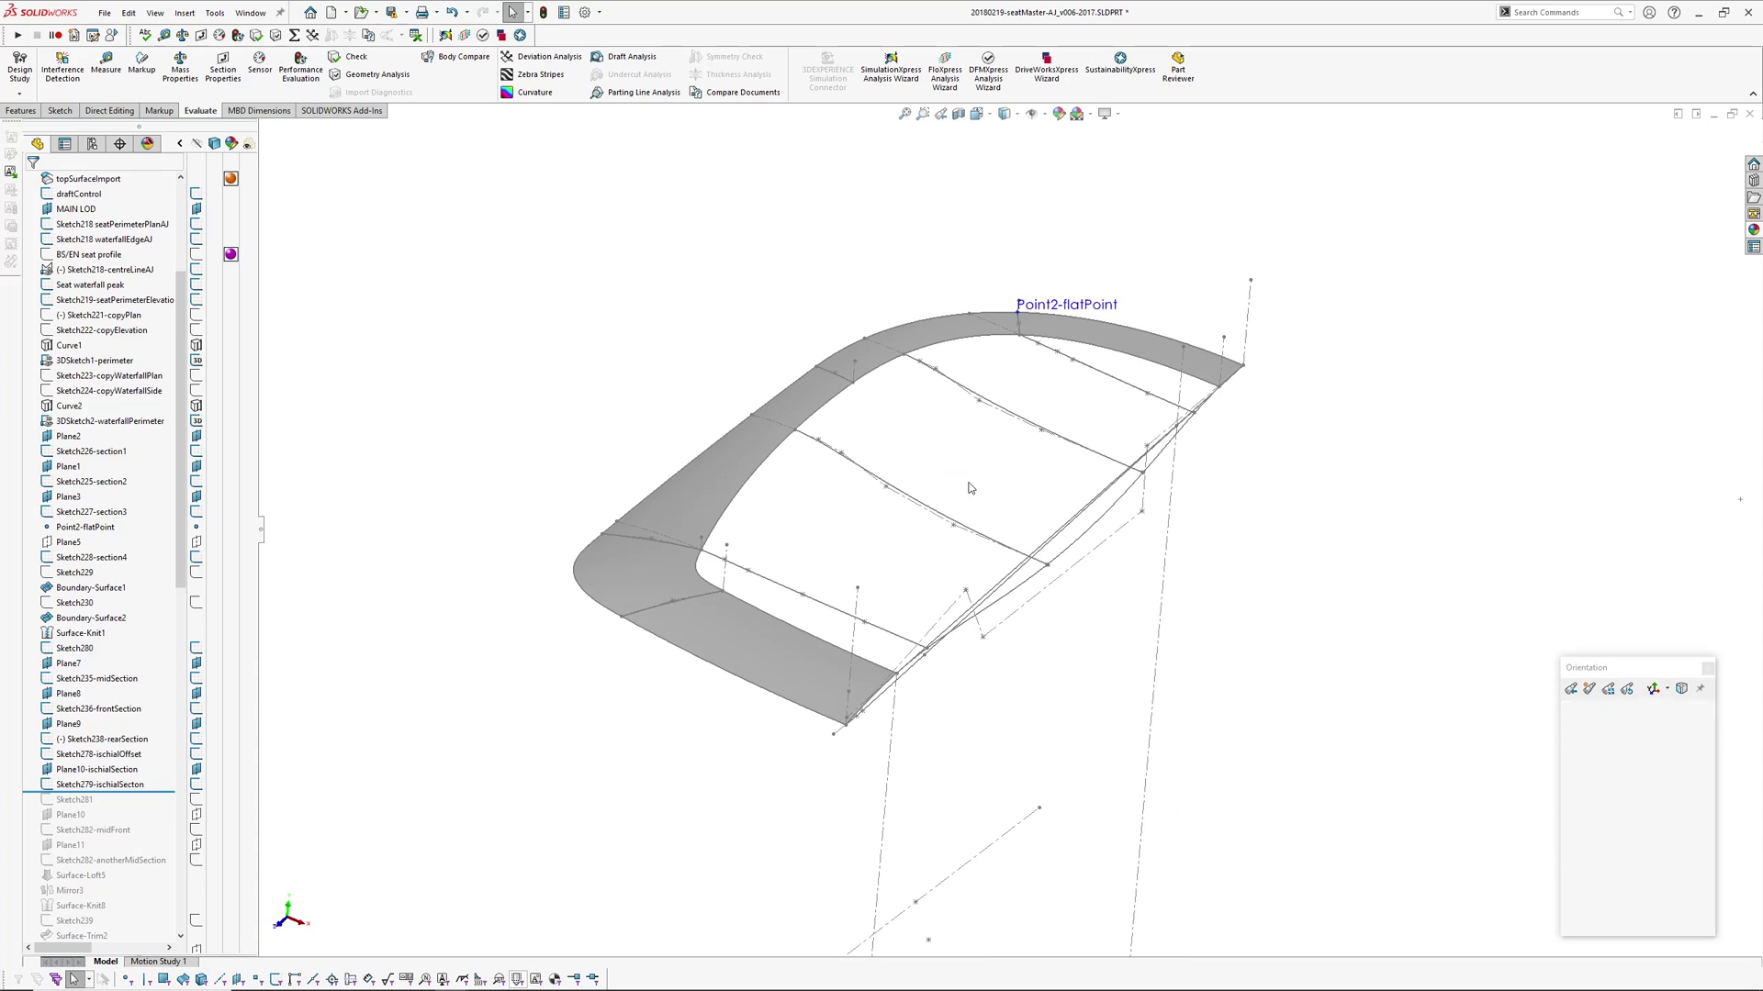
- Roll the history forward to just after Surface-Loft5 and view the main seat surface lofted through the sections
scroll(145, 774, down, 3)
drag(158, 667, 162, 748)
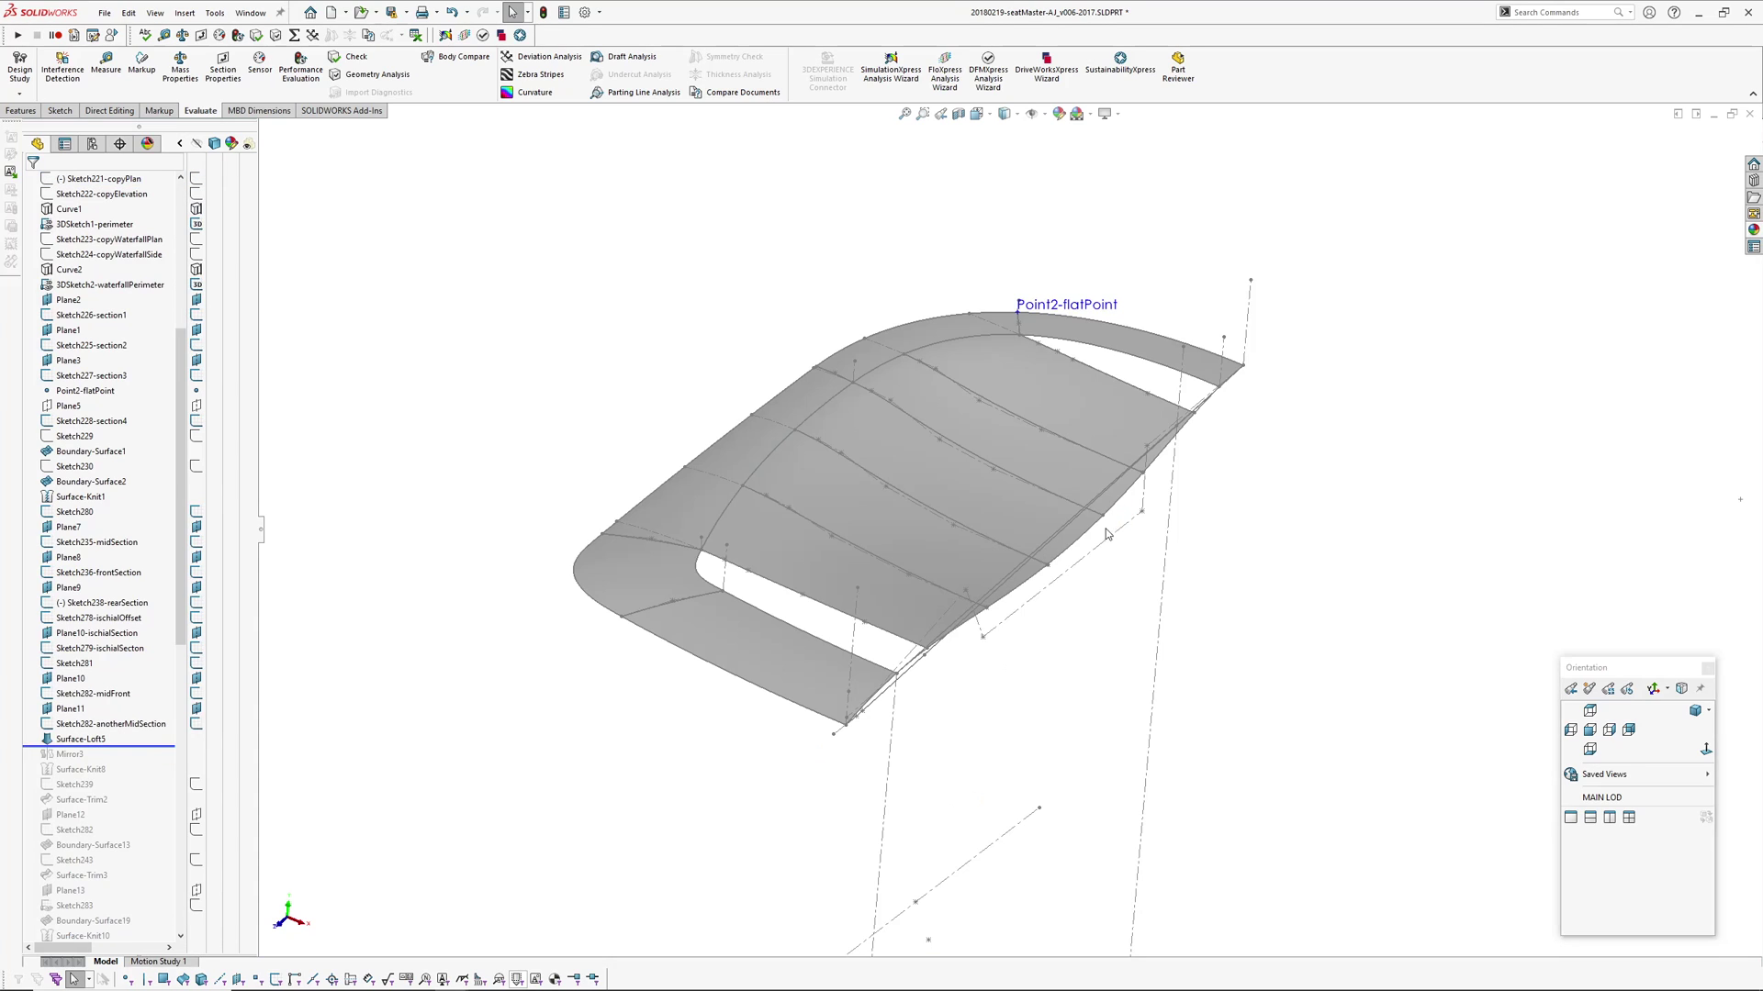
middle_drag(946, 795, 984, 654)
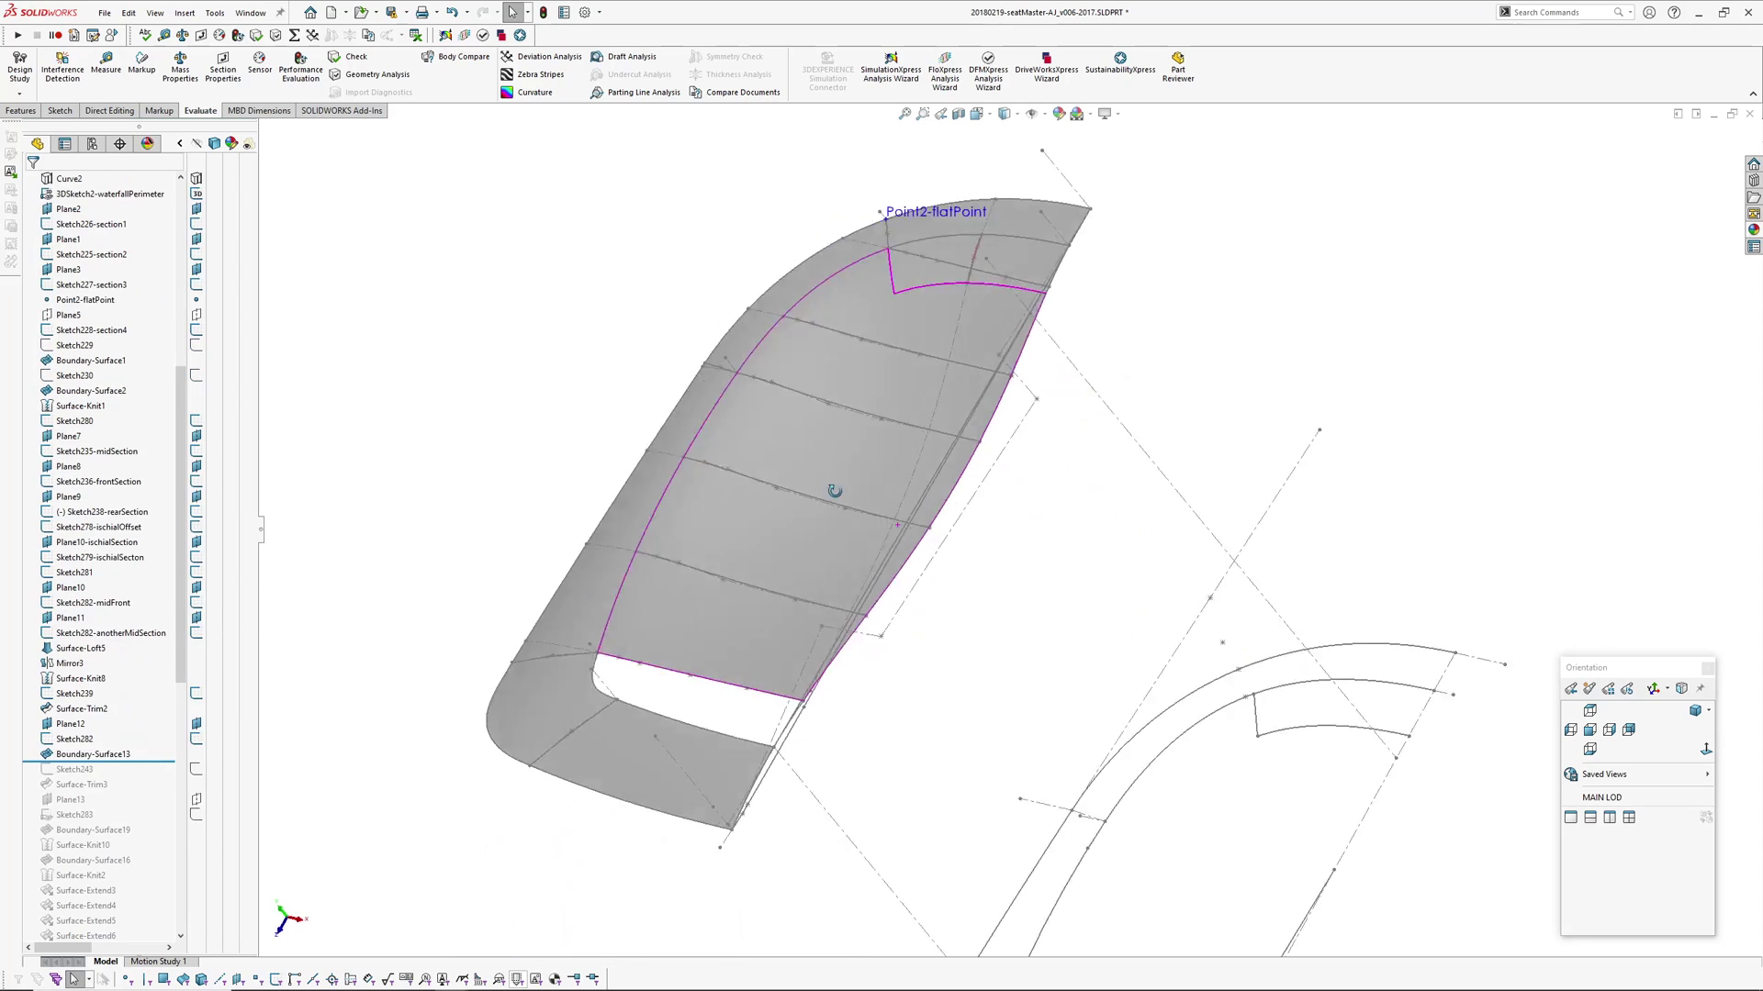
- Examine the Boundary-Surface13 patch and its trim sketch at the rear of the seat from several angles
middle_drag(835, 492, 873, 550)
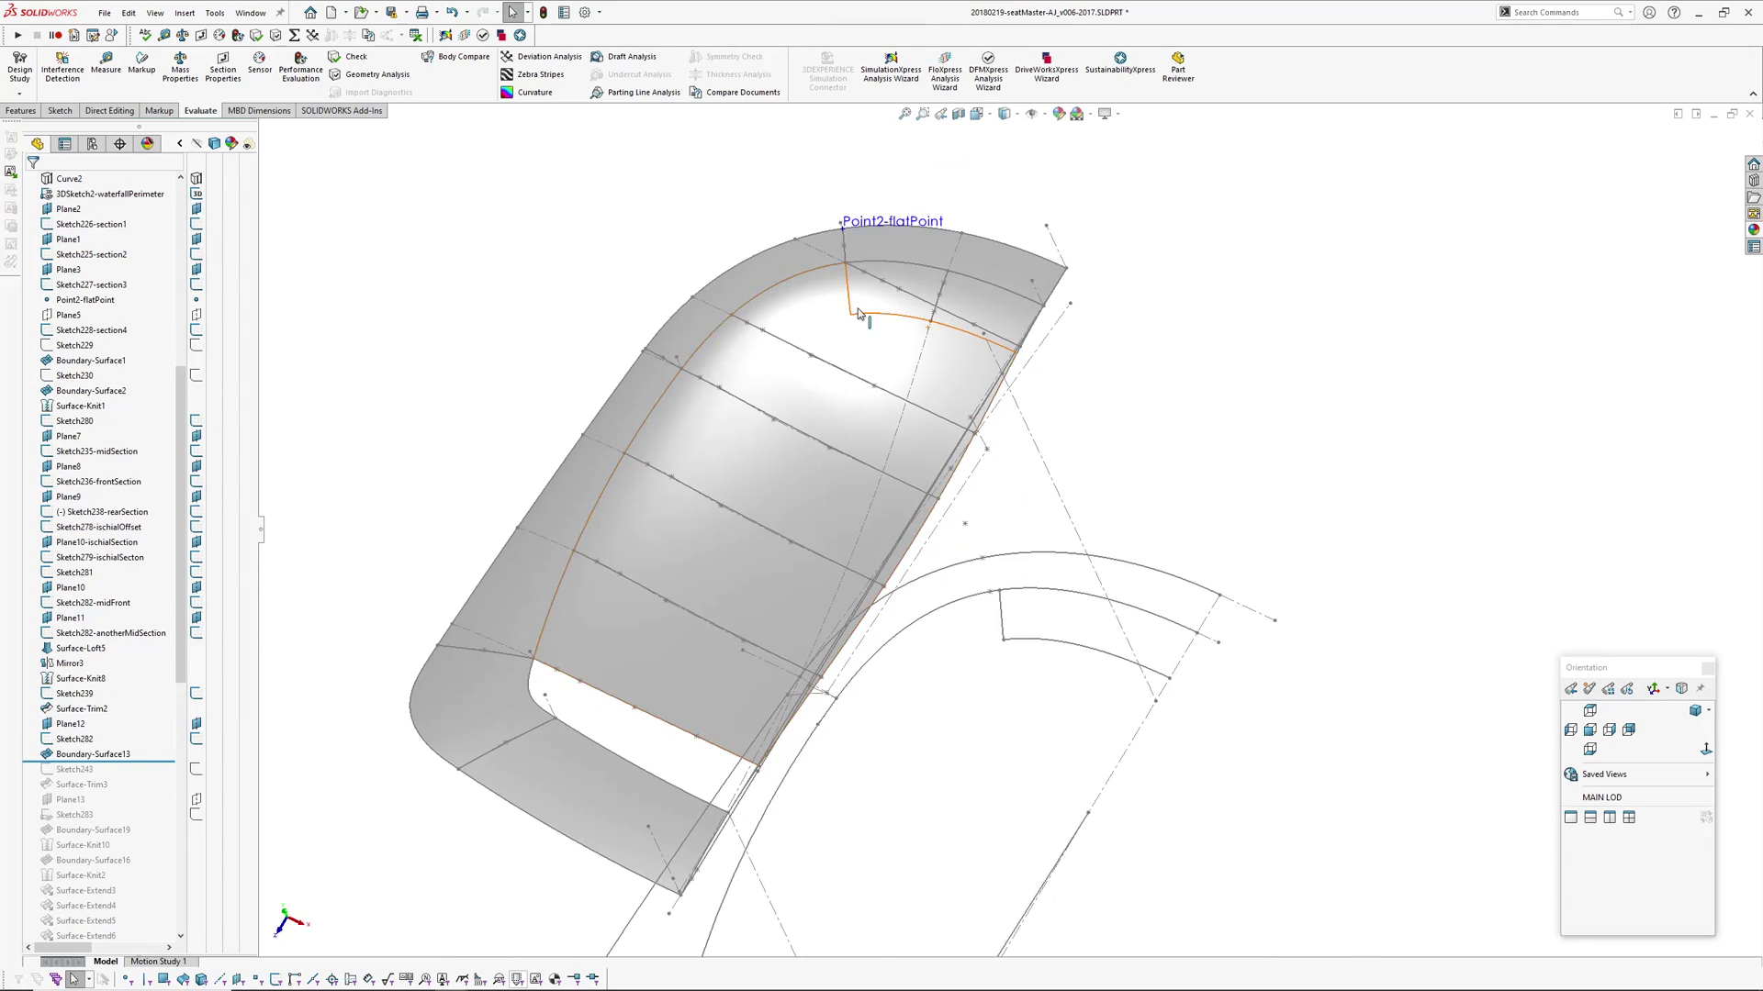
middle_drag(864, 301, 866, 386)
scroll(918, 323, down, 3)
middle_drag(924, 318, 927, 296)
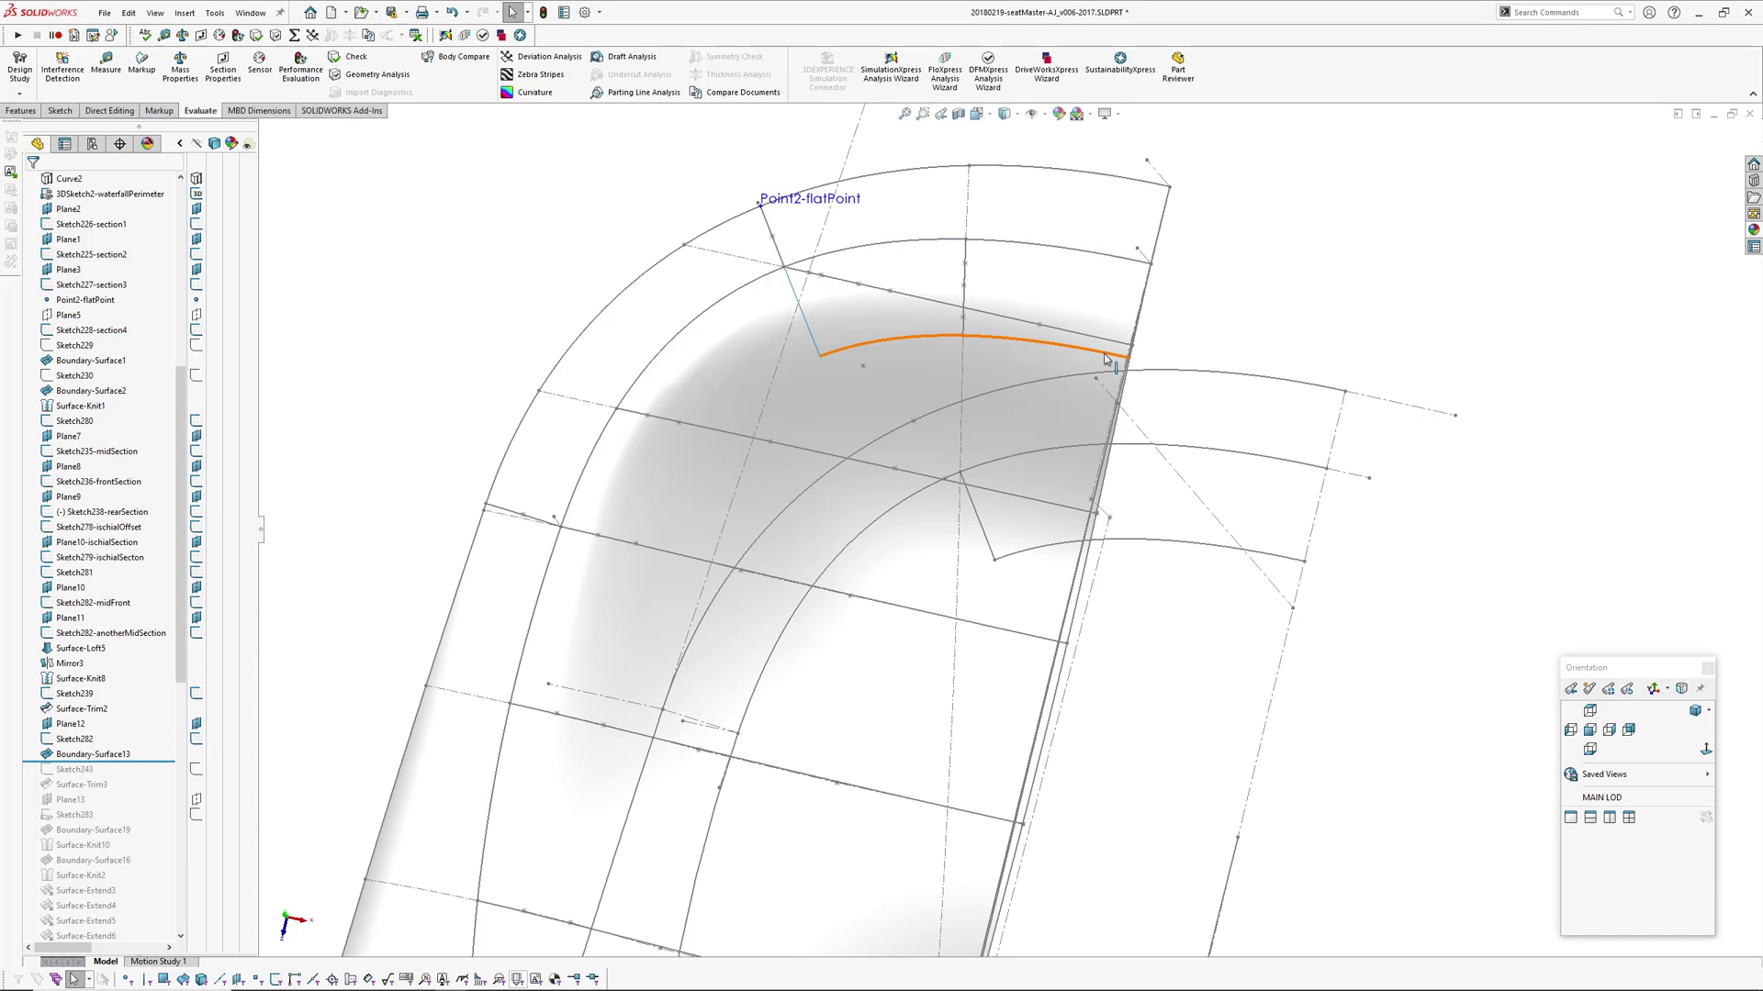
scroll(1031, 459, up, 3)
ctrl+middle_drag(1034, 456, 1029, 379)
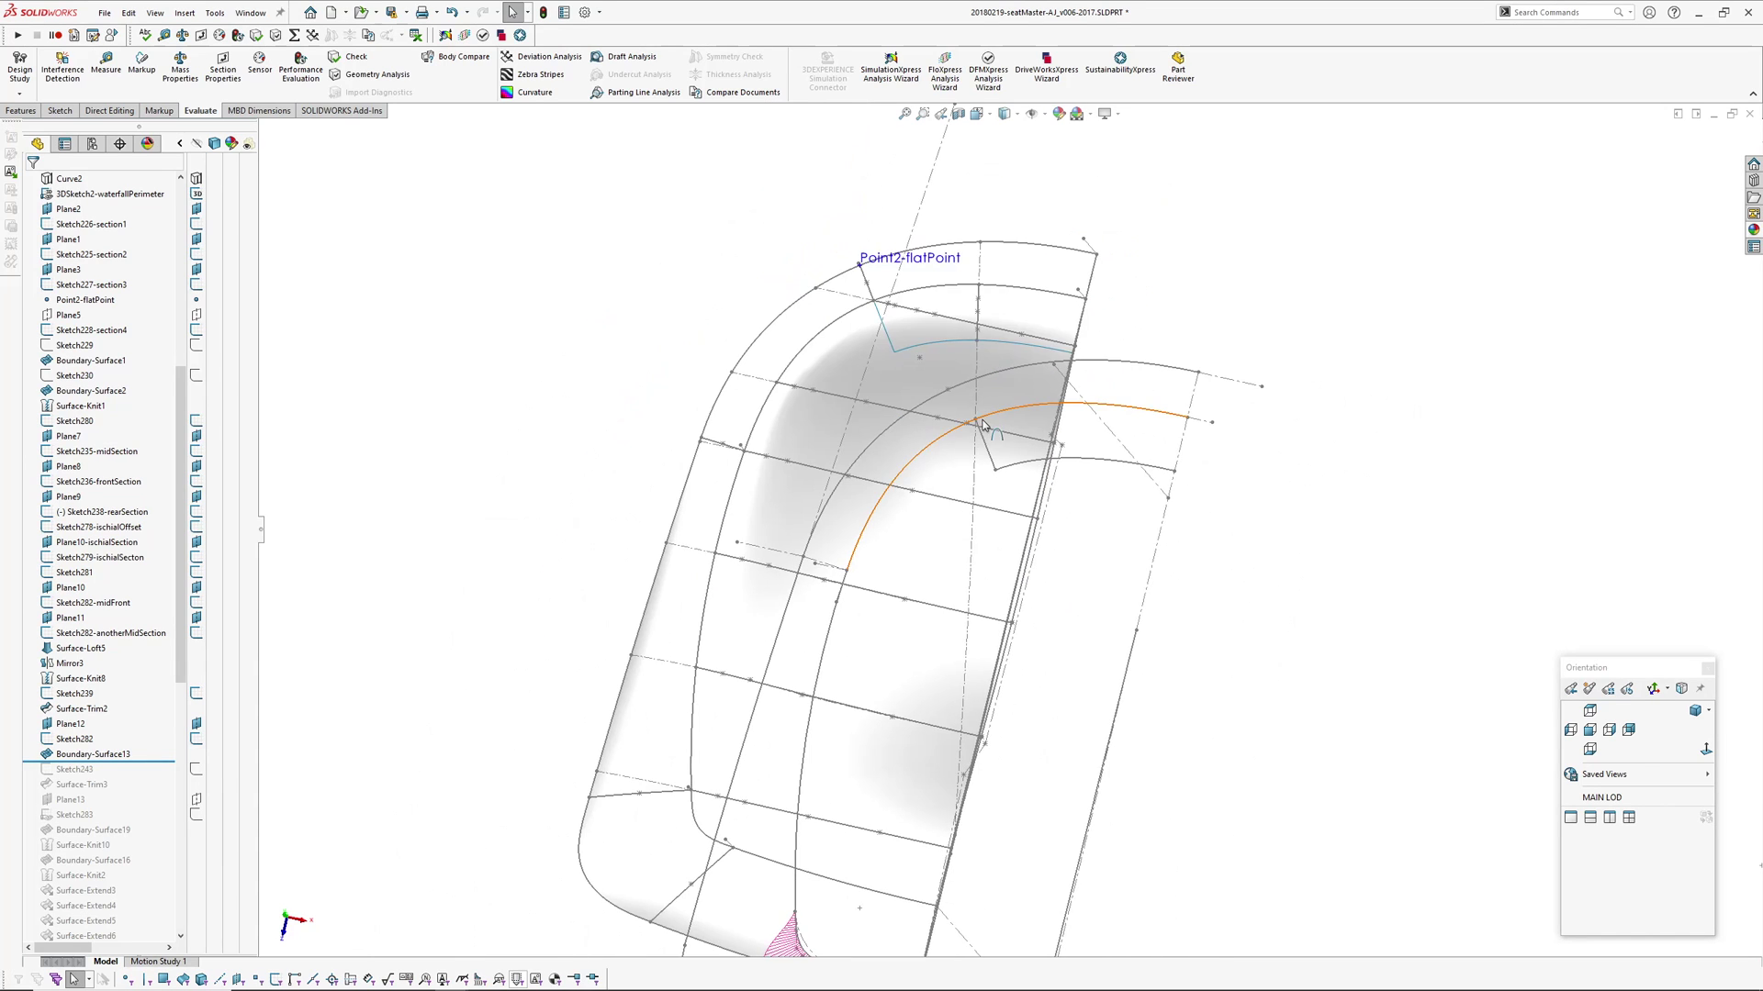
- Hide the sketches and reference geometry, and roll the history back to just after Sketch239 to show the mirrored loft before trimming
key(h)
mouse_move(938, 510)
middle_down()
mouse_move(948, 495)
mouse_move(946, 524)
mouse_move(885, 504)
mouse_move(873, 458)
middle_up()
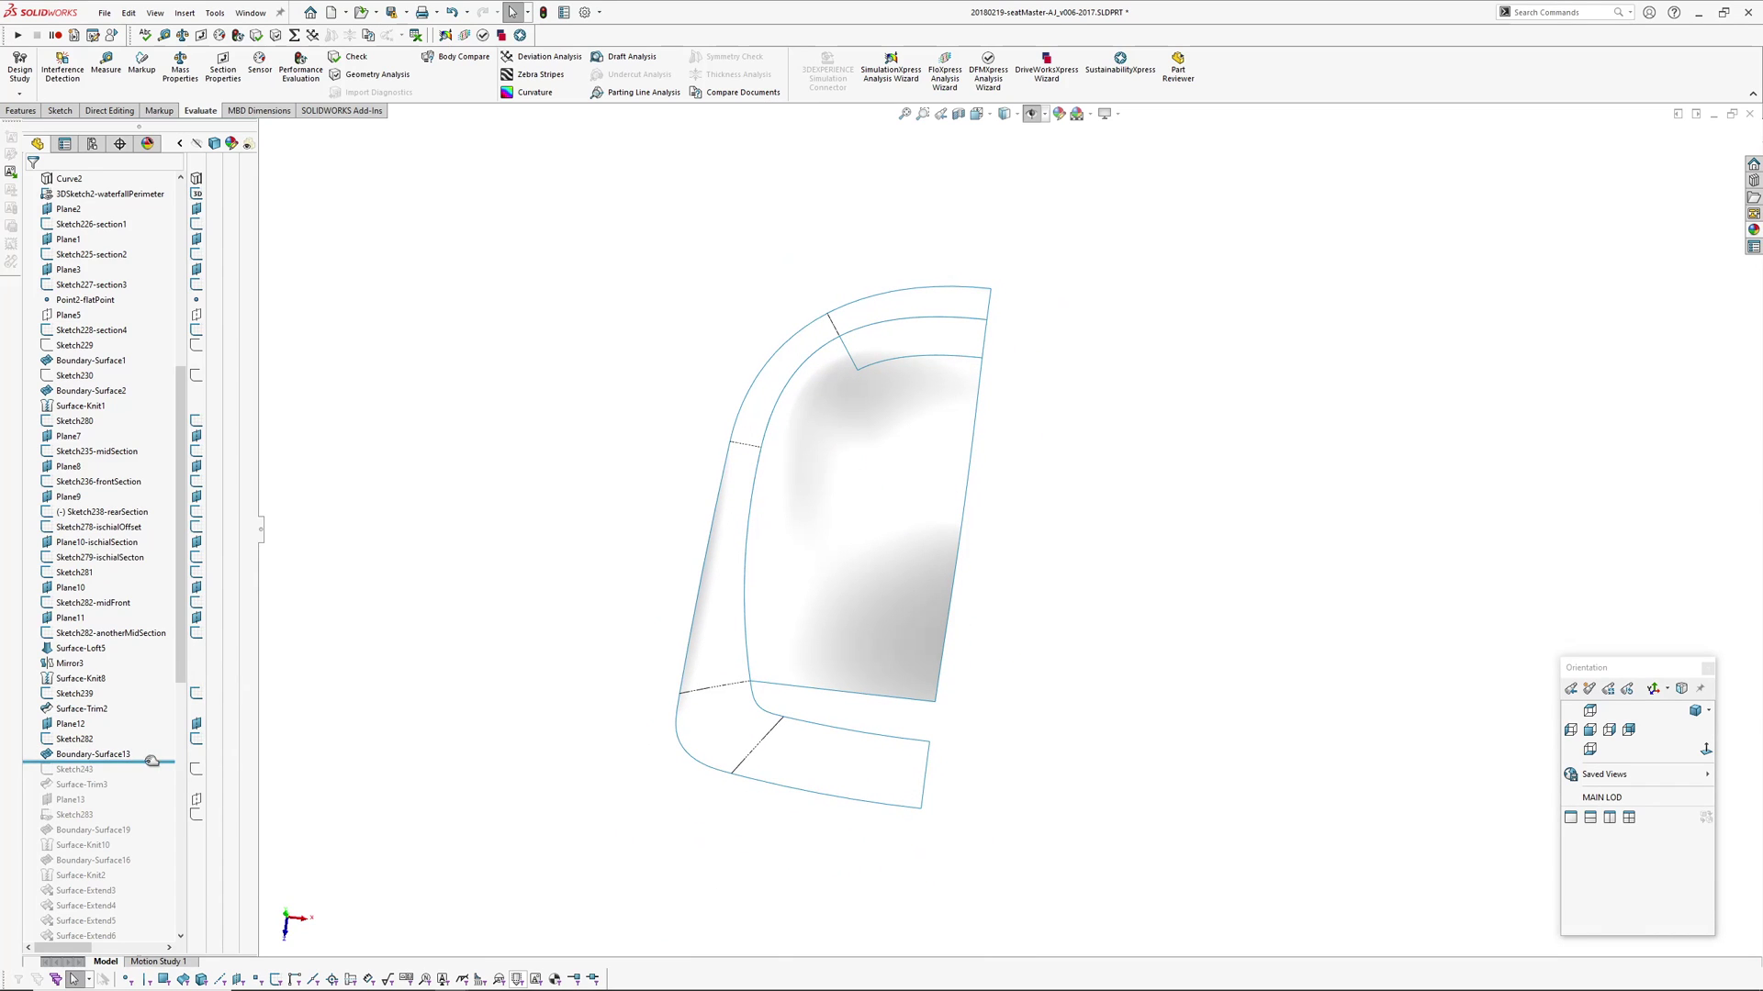
mouse_move(147, 762)
mouse_down()
mouse_move(156, 694)
mouse_move(162, 712)
mouse_up()
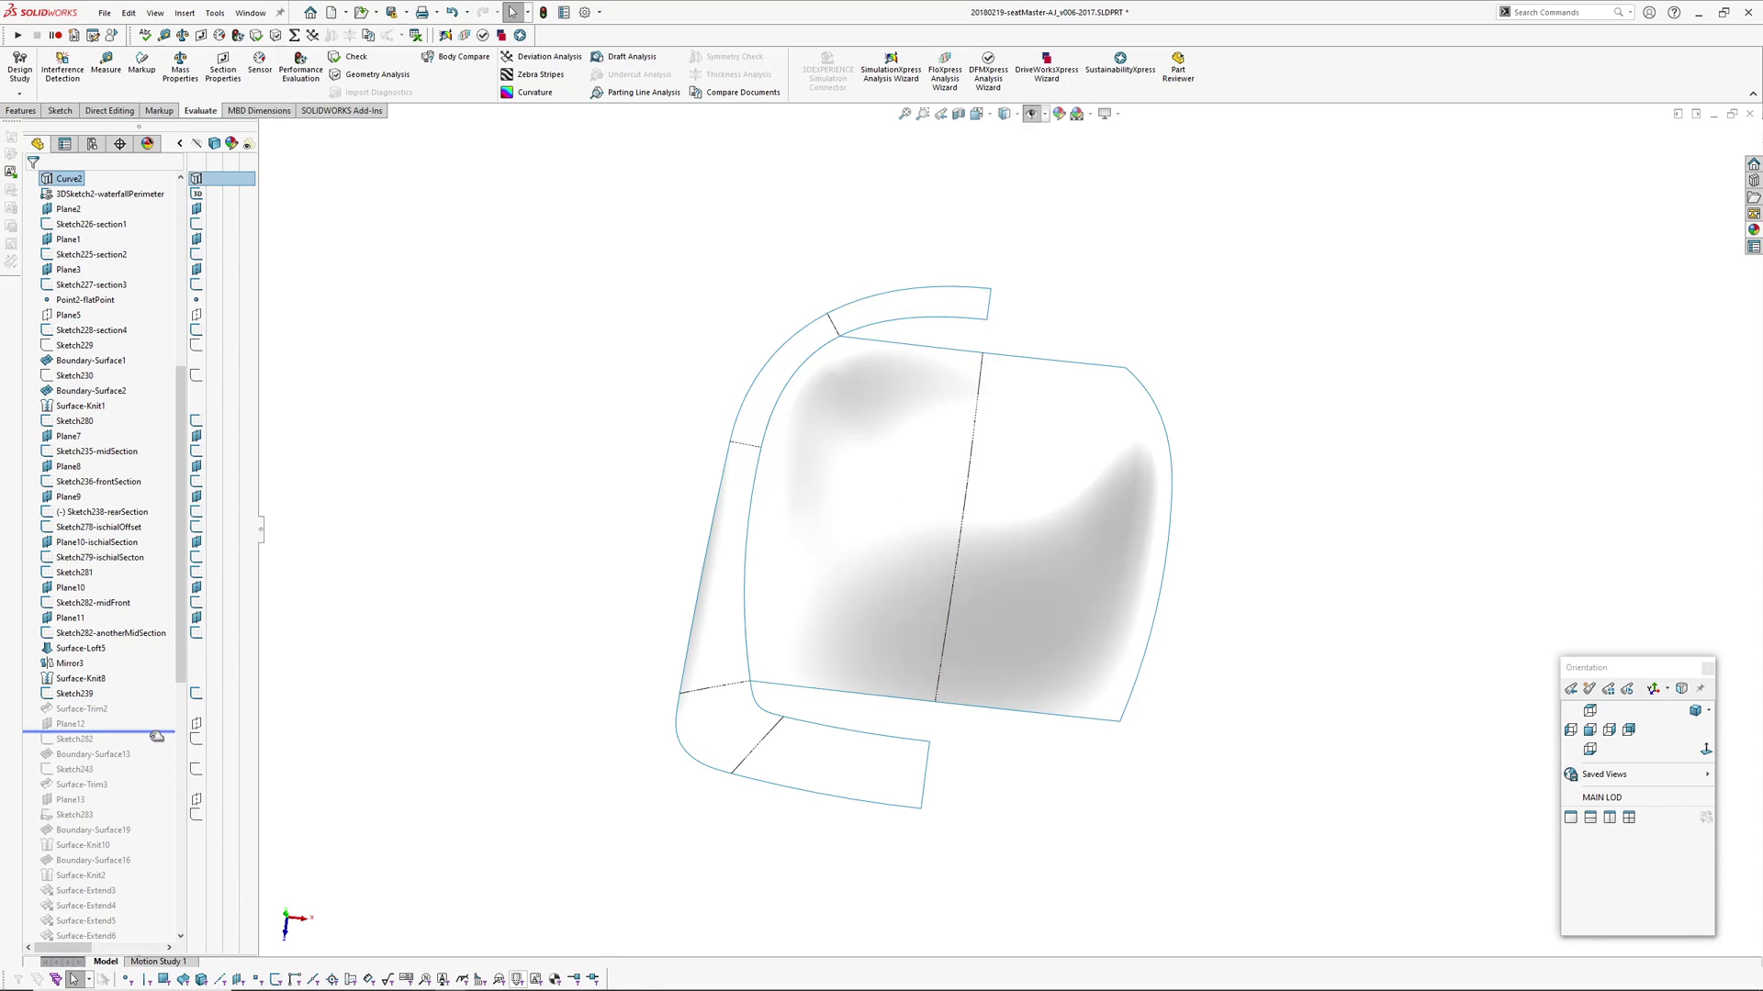
- Roll the seat master's history forward past Surface-Trim3 and Sketch283 to just after Boundary-Surface19, examining the added rear surfaces
drag(151, 748, 154, 761)
middle_drag(838, 432, 805, 545)
drag(158, 762, 148, 823)
mouse_move(864, 514)
middle_down()
mouse_move(900, 495)
mouse_move(859, 650)
middle_up()
scroll(817, 587, down, 2)
drag(146, 823, 149, 830)
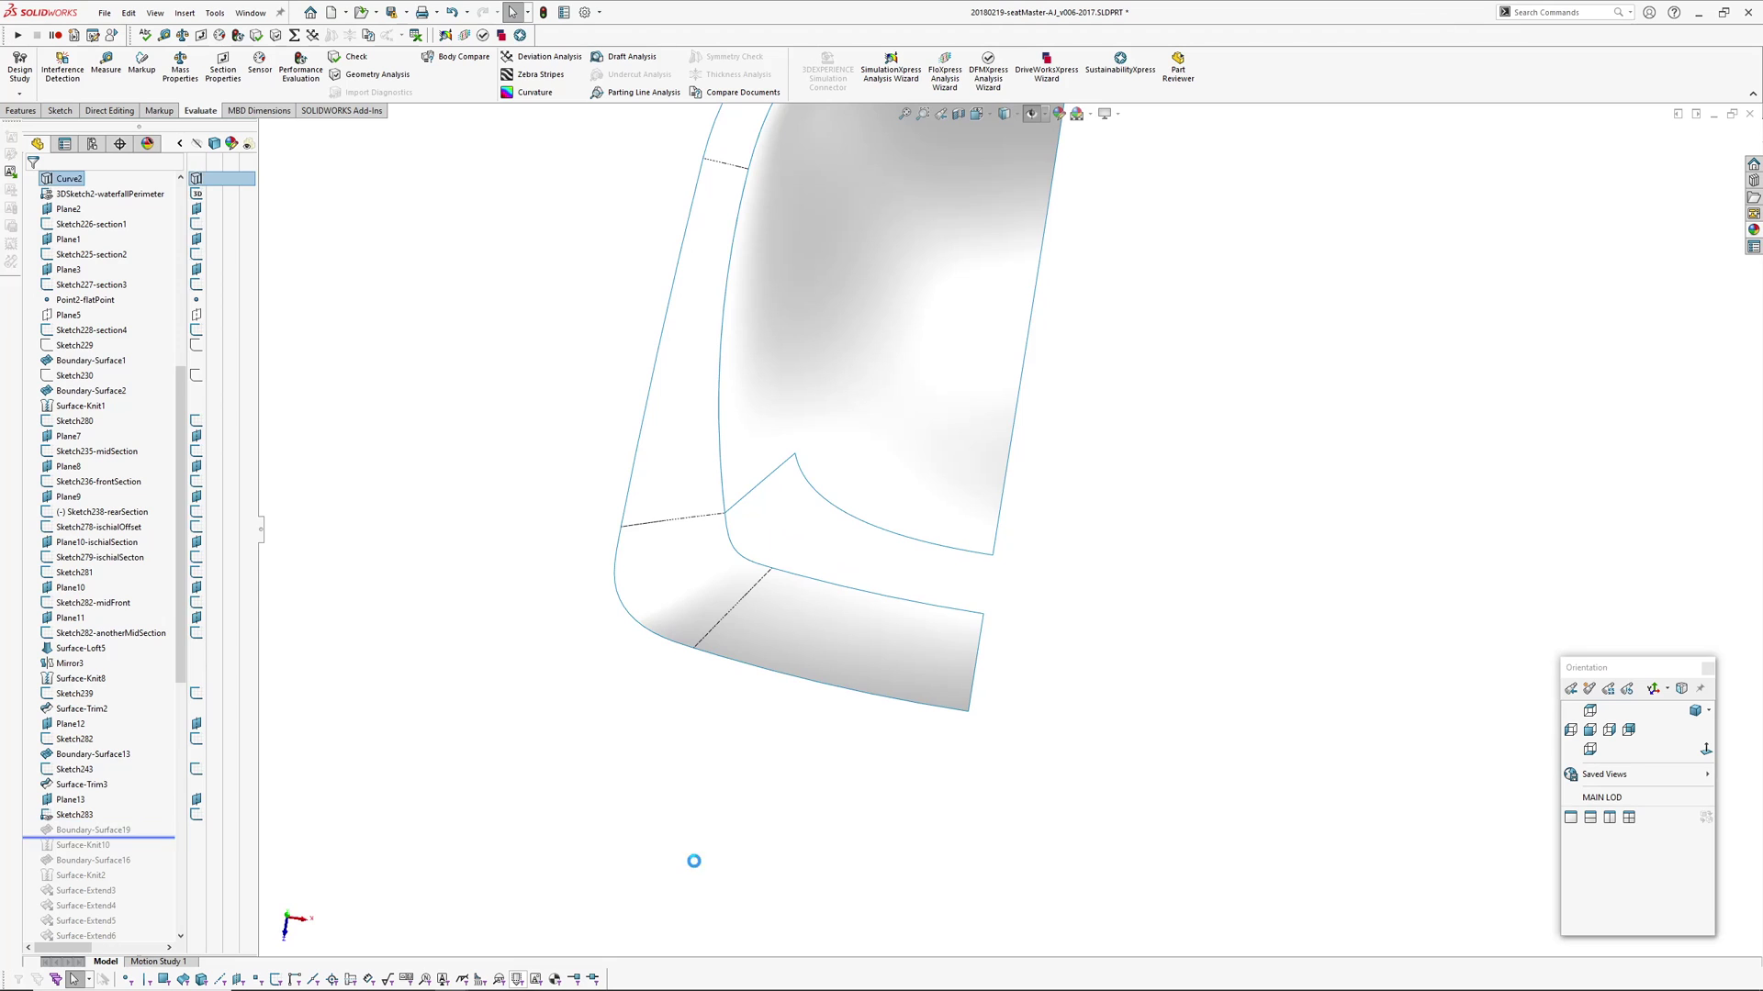
- Examine the open corner of the seat surface and roll the history forward to just after its Boundary-Surface16 patch
middle_drag(791, 684, 823, 484)
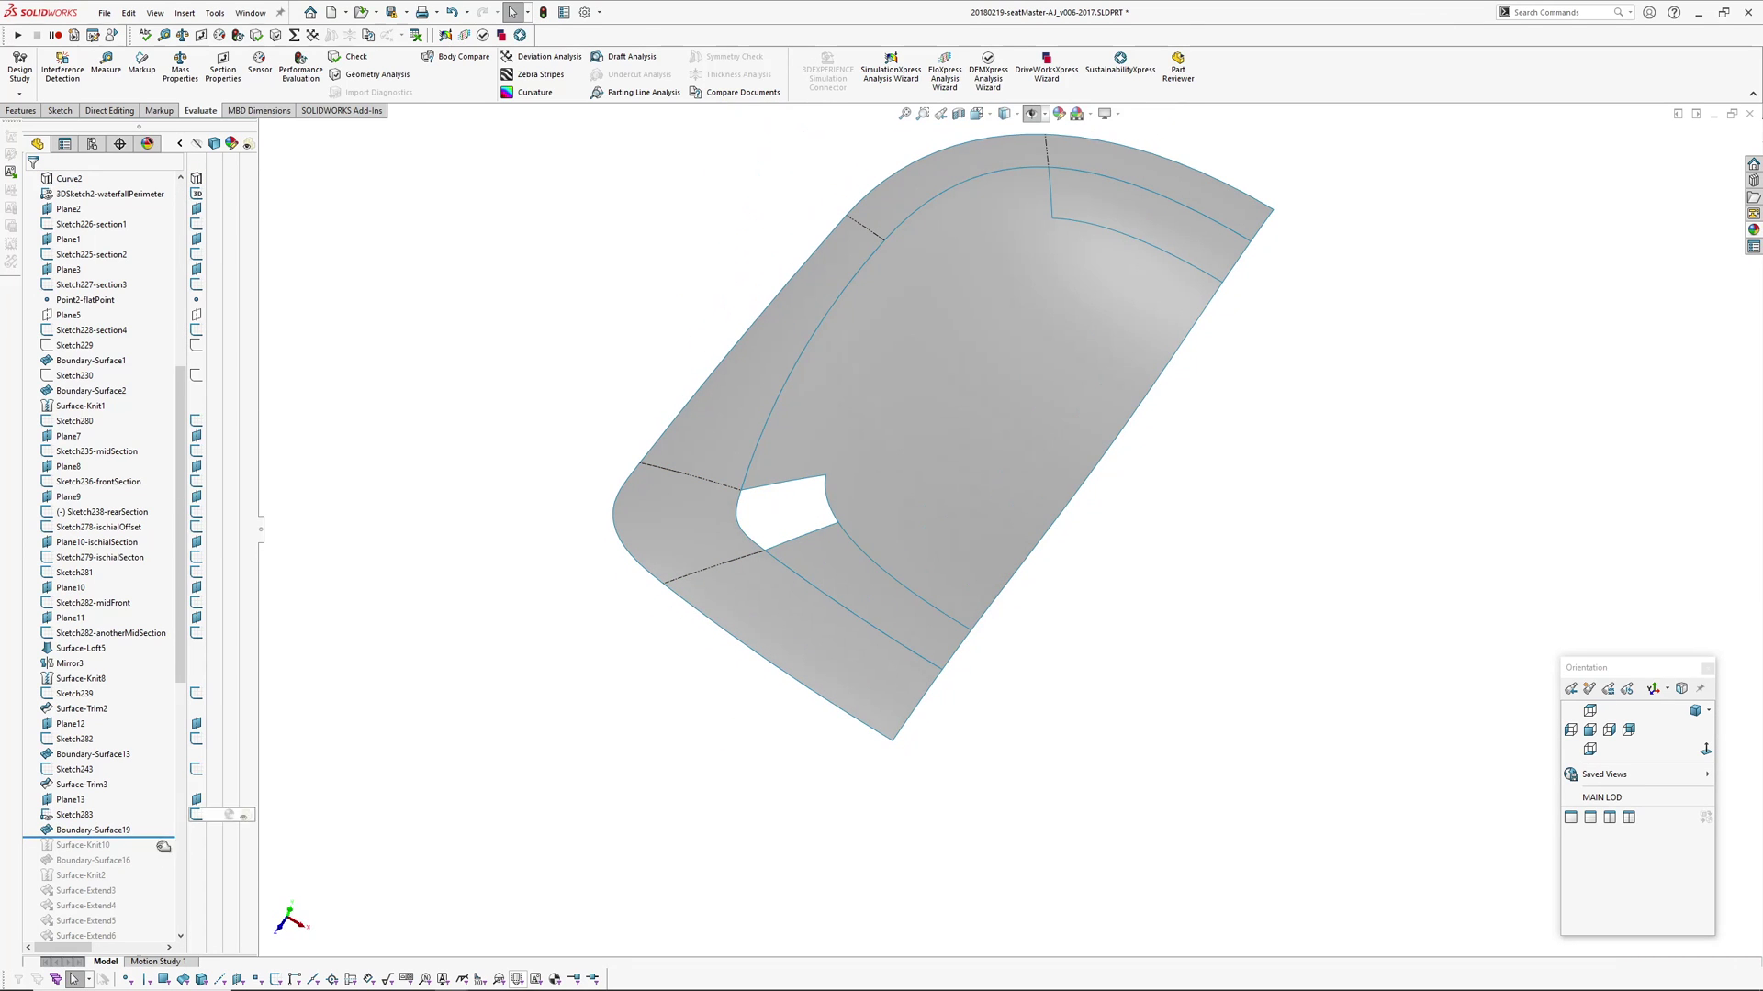
drag(159, 837, 159, 867)
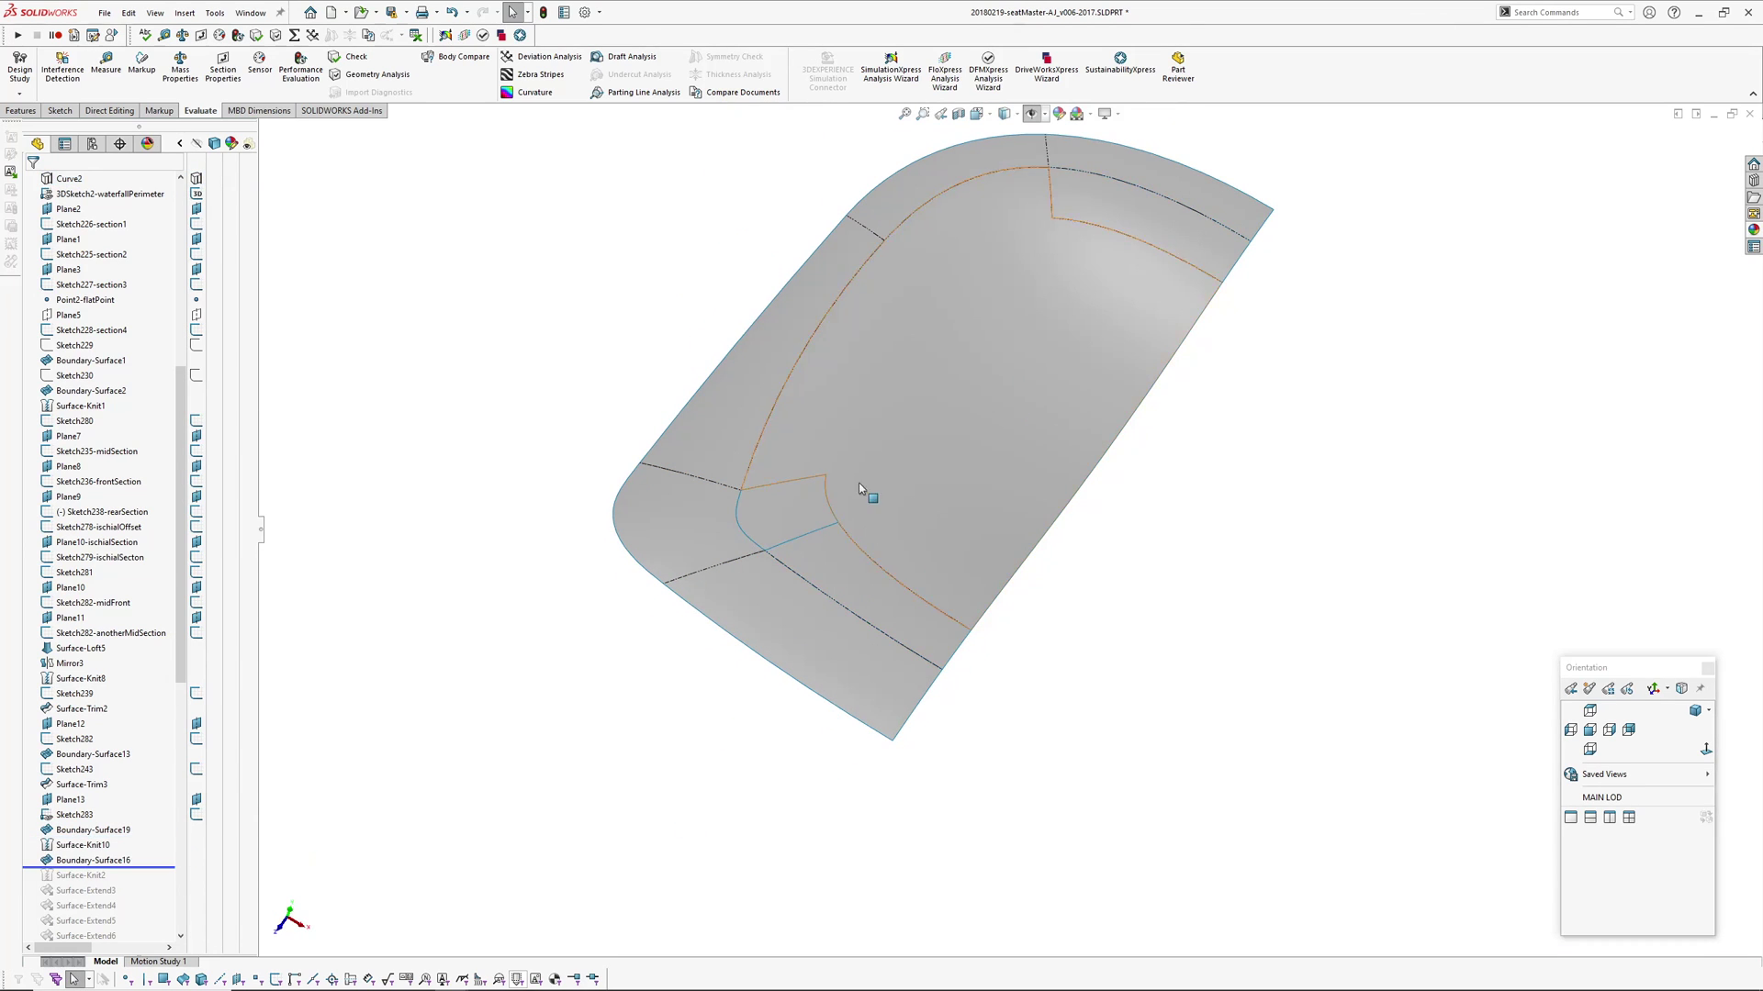
middle_drag(833, 480, 867, 604)
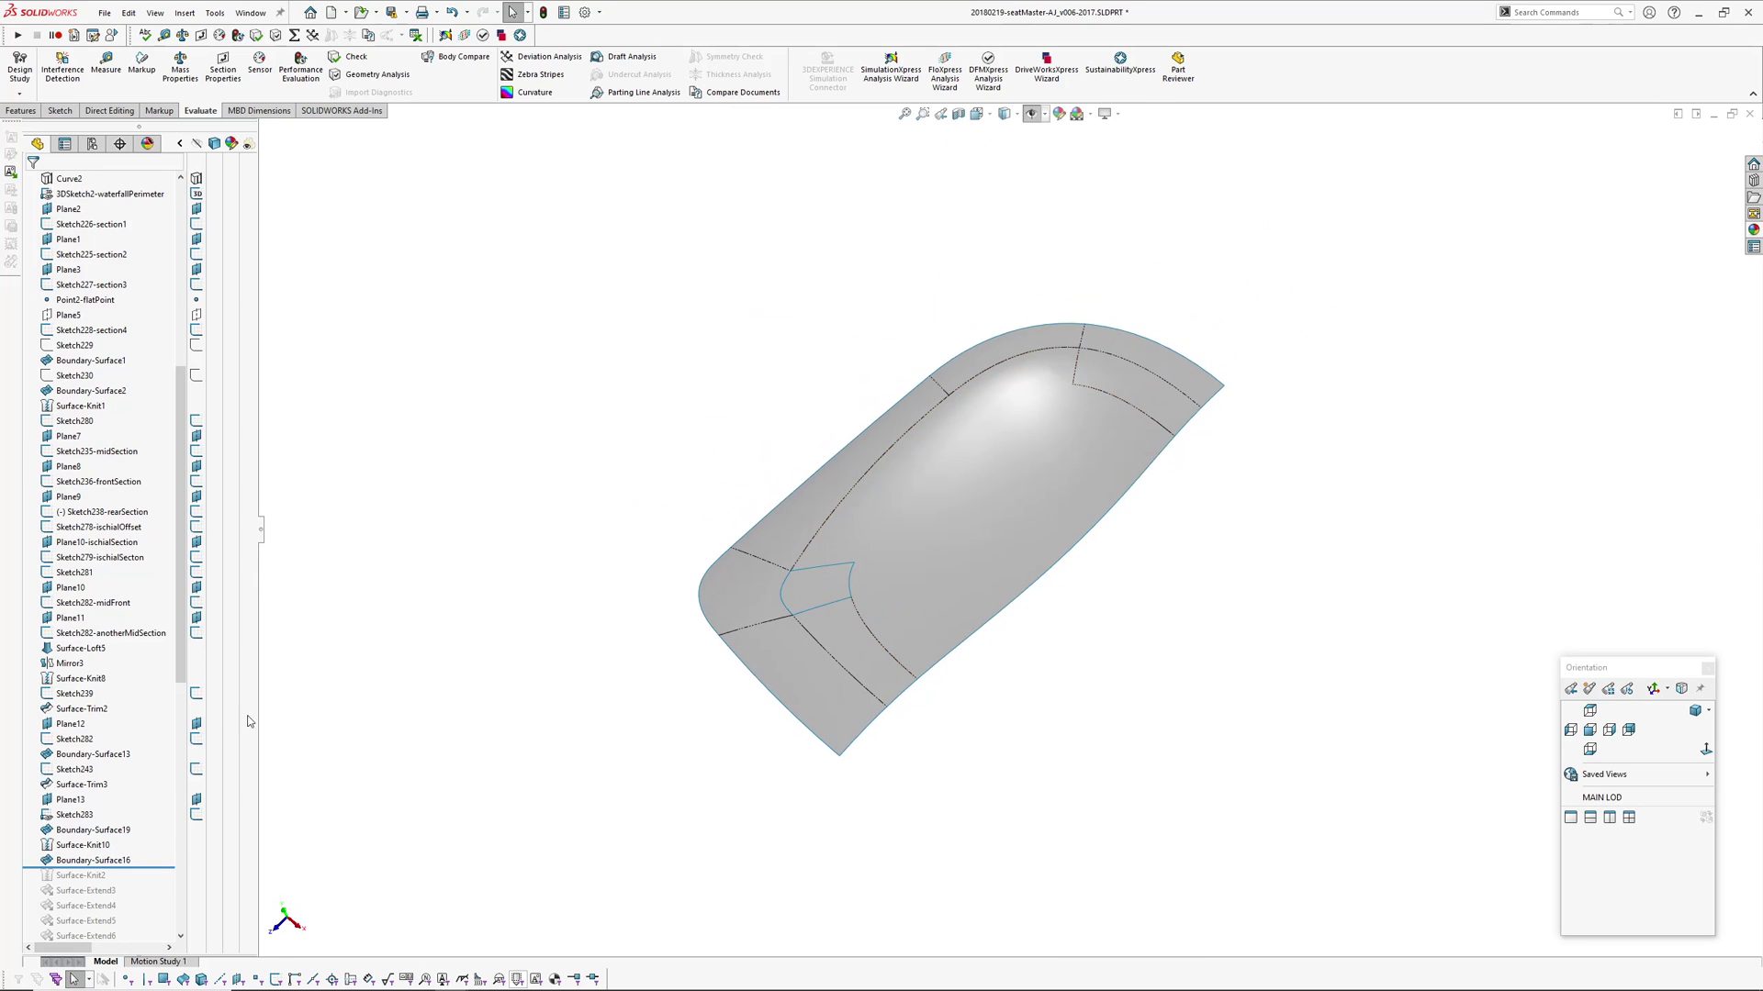
- Roll the history forward to just after the Sketch246 perimeter copy and view the thickness offset surfaces nearly edge-on
scroll(135, 718, down, 5)
drag(159, 640, 121, 829)
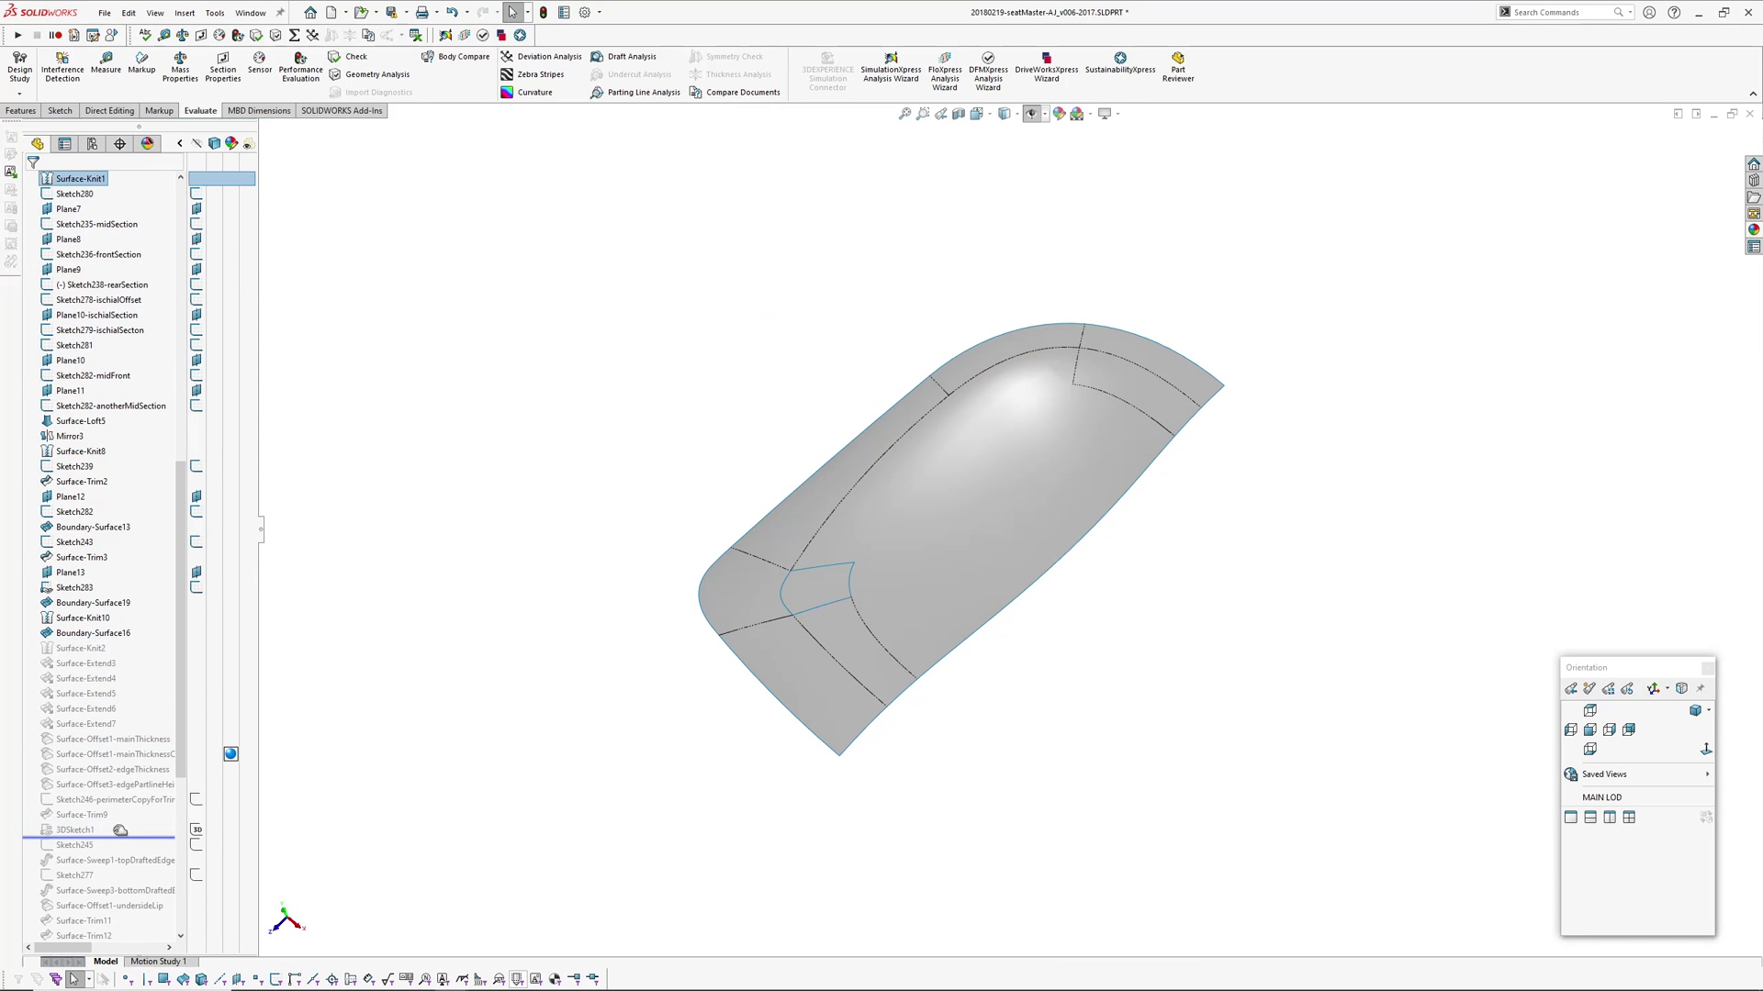
drag(121, 925, 136, 784)
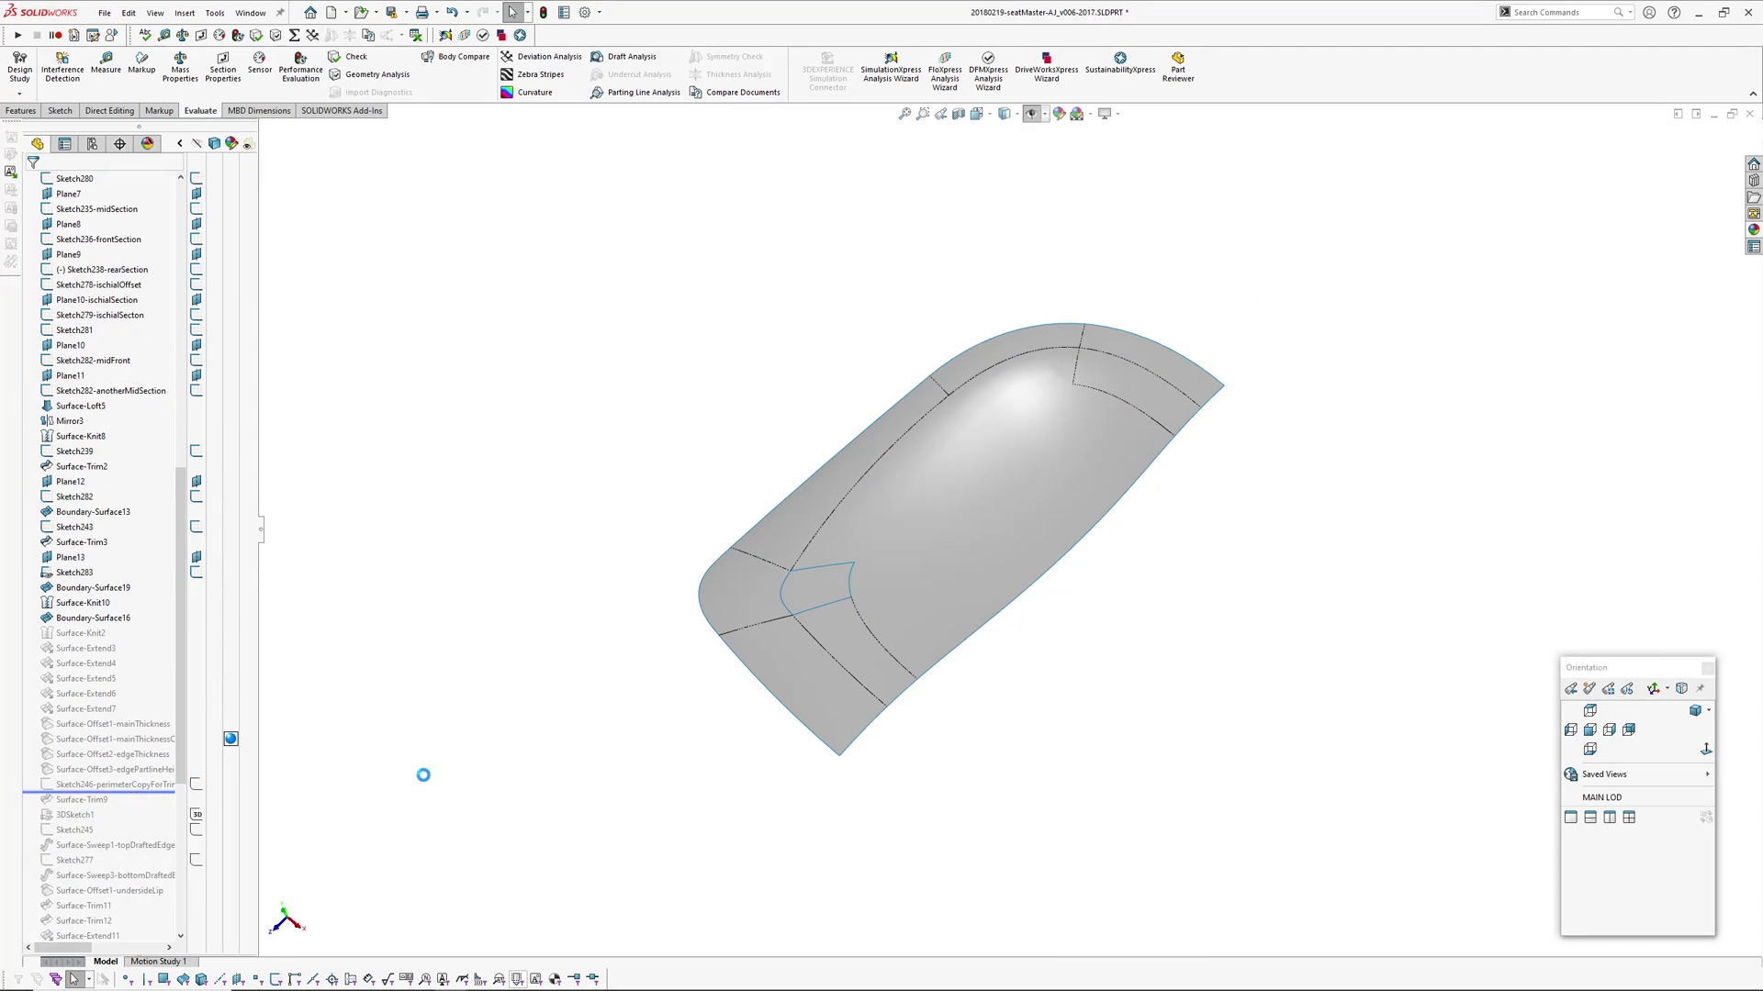
scroll(829, 578, down, 5)
middle_drag(830, 578, 1069, 505)
scroll(110, 734, down, 5)
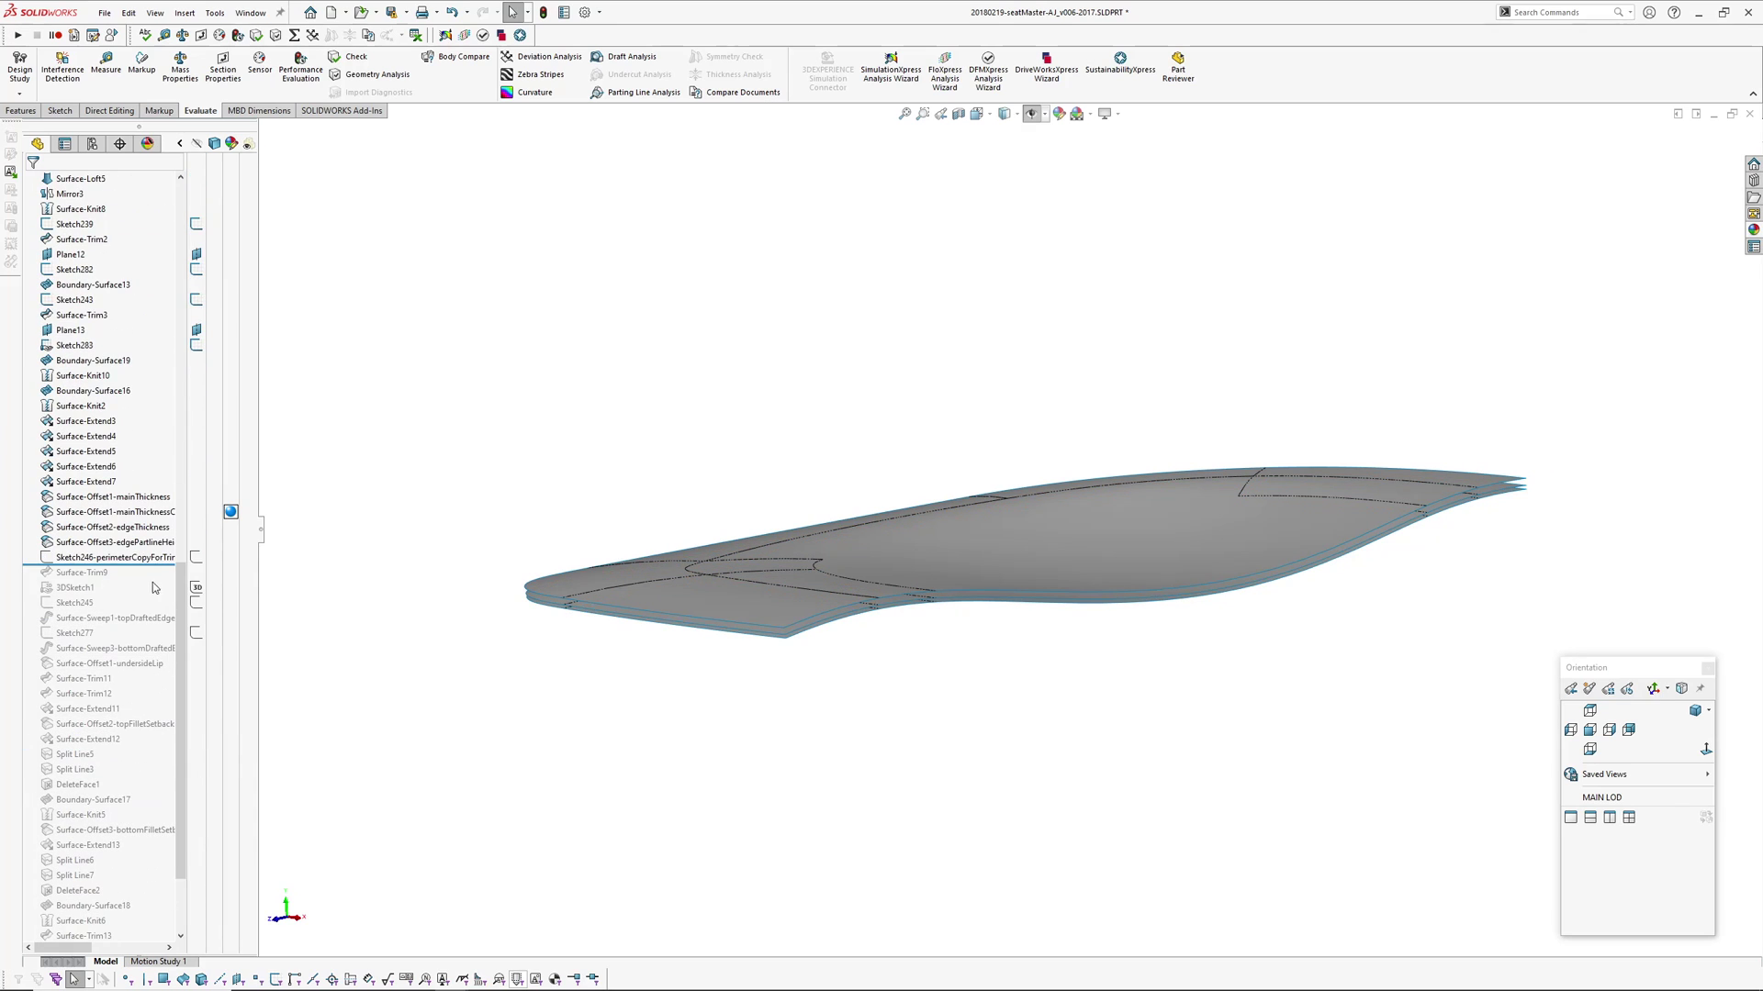
- Roll the history forward past the drafted edge sweeps, fillet setbacks and DeleteFace2, and view the resulting seat
drag(147, 563, 128, 780)
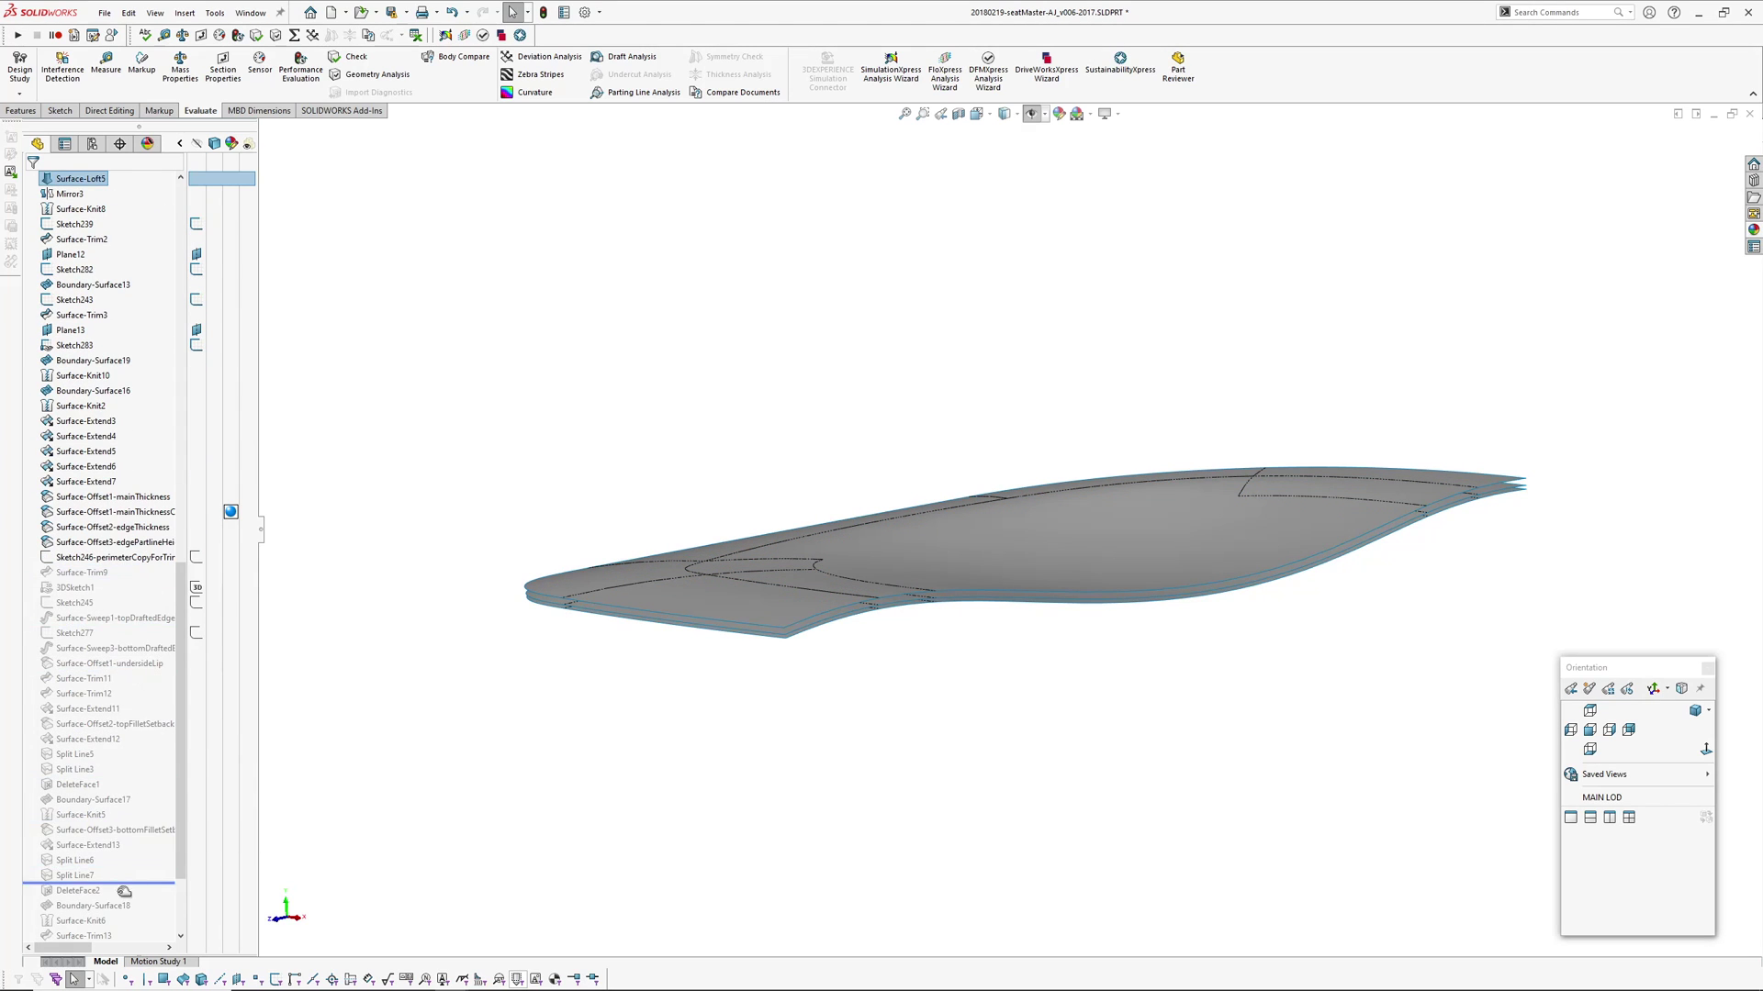
drag(122, 899, 117, 976)
middle_drag(709, 818, 772, 573)
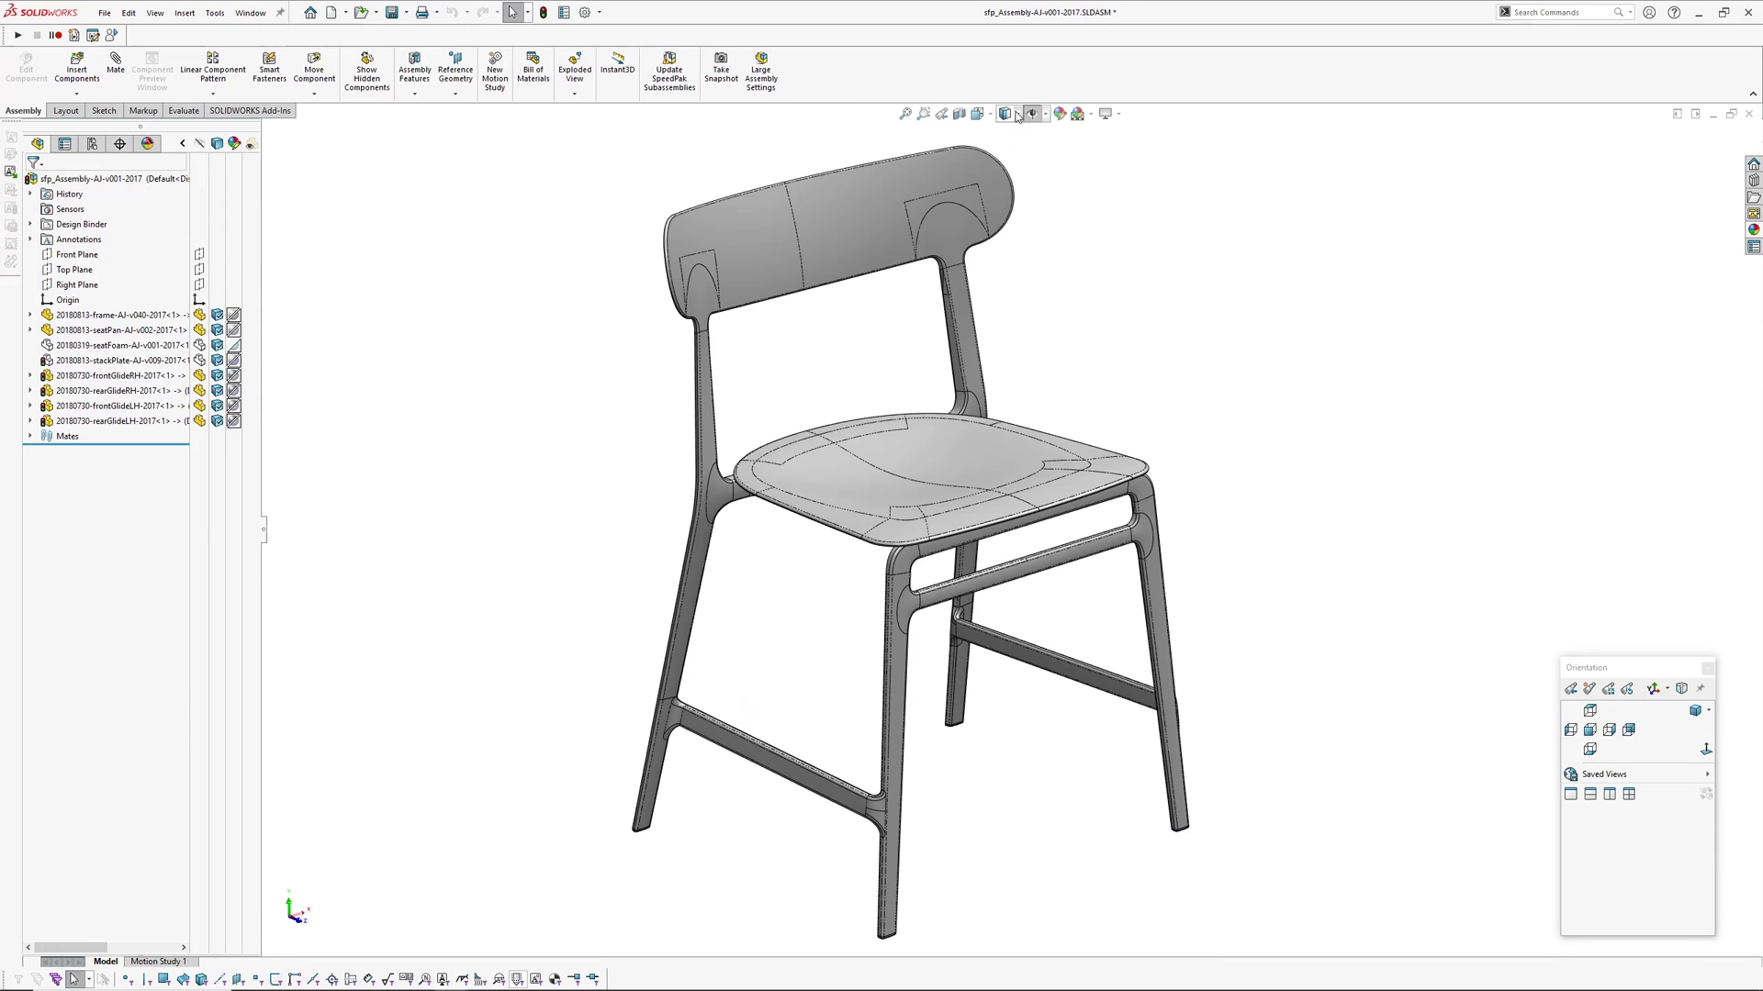
- Display the chair assembly shaded without edges and view the whole chair from slightly different angles
click(1017, 116)
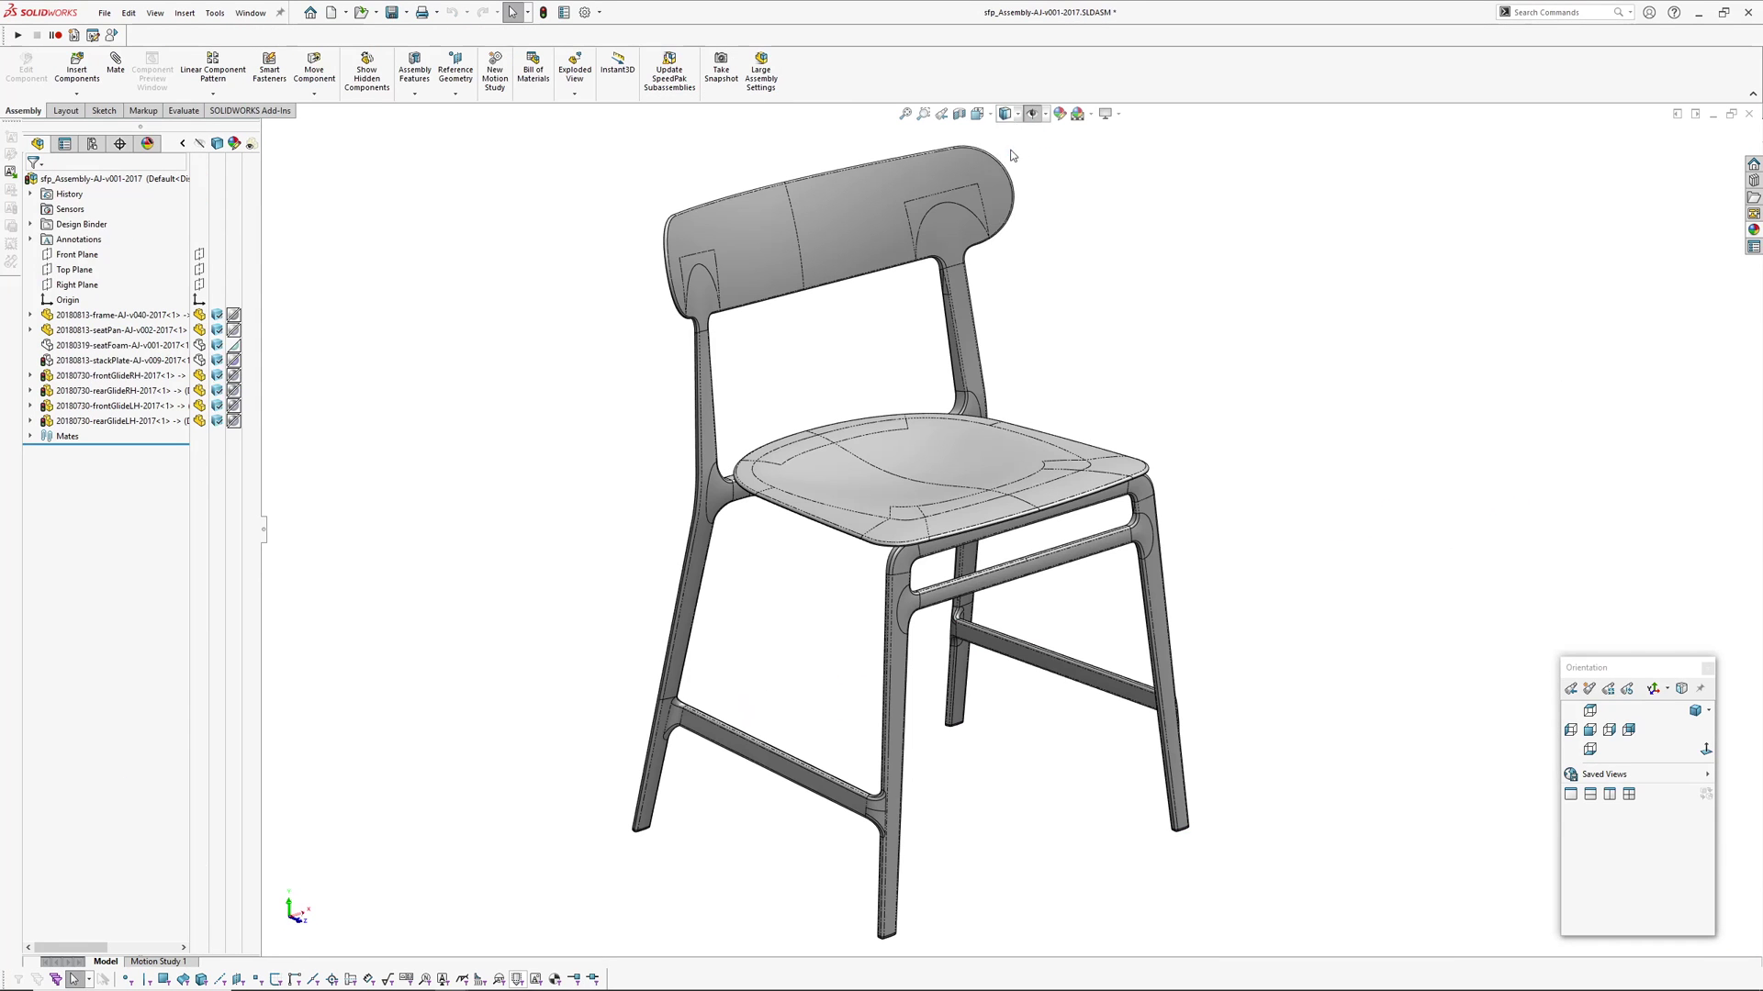
click(1010, 153)
middle_drag(1160, 364, 1110, 352)
scroll(1198, 340, up, 2)
scroll(909, 394, down, 3)
middle_drag(909, 393, 1122, 418)
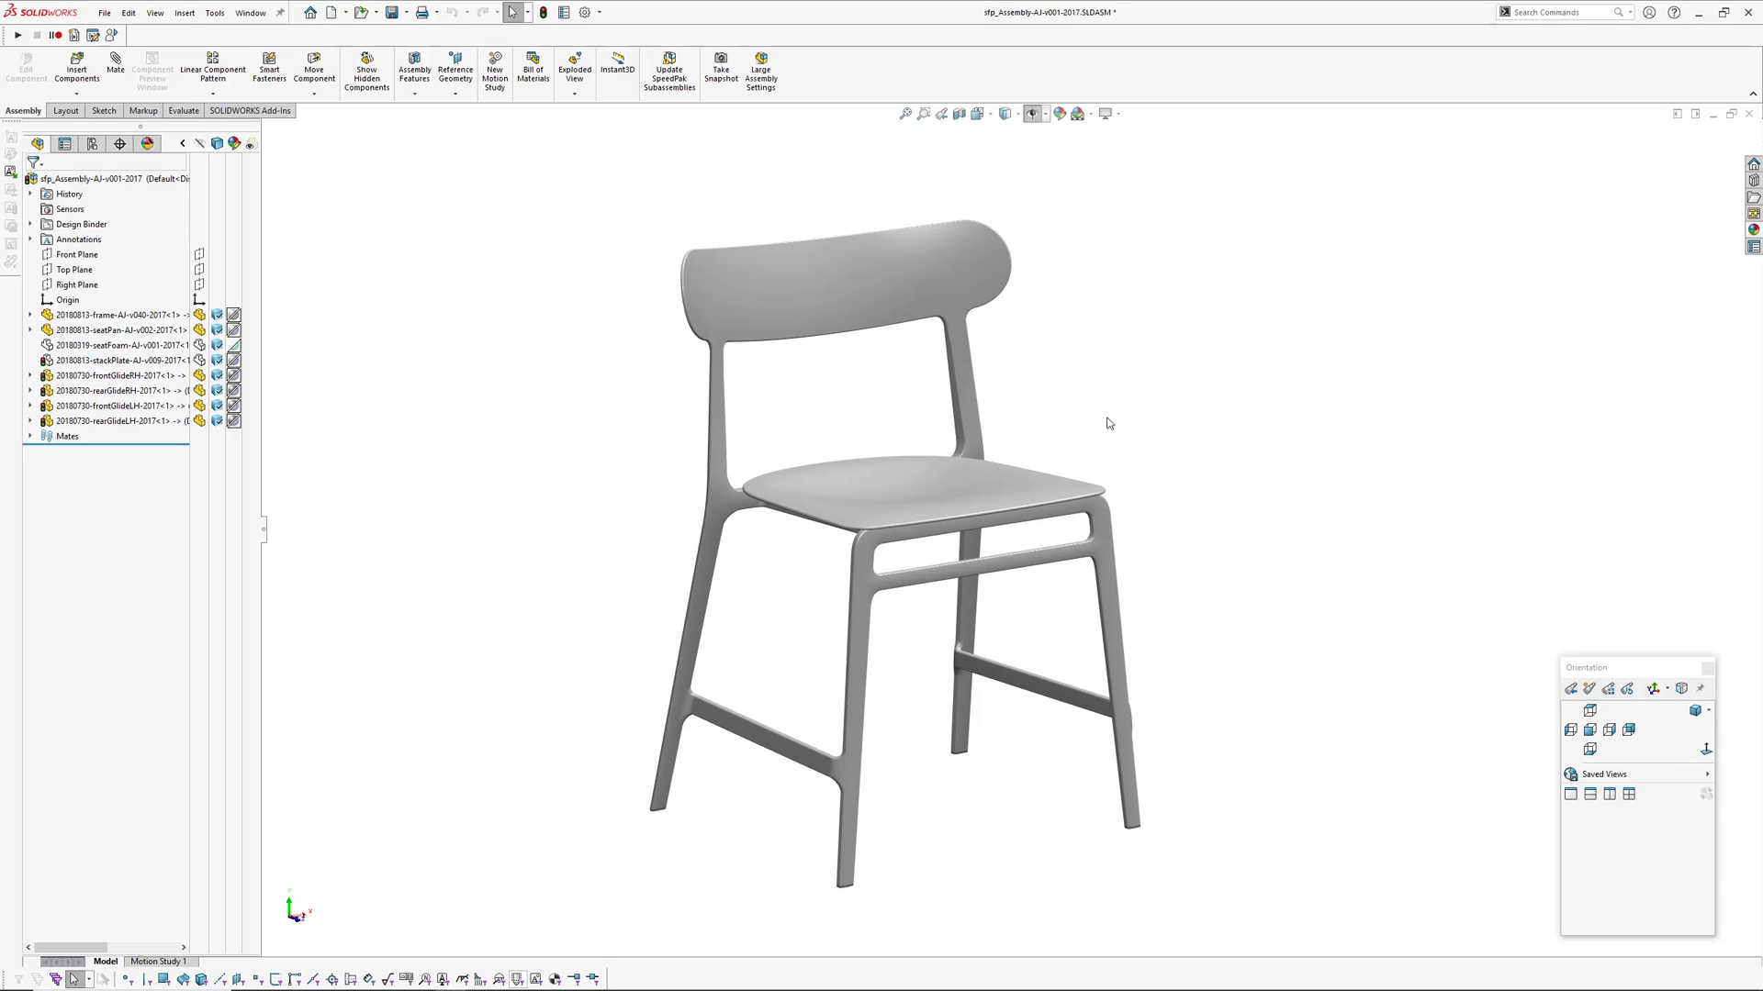